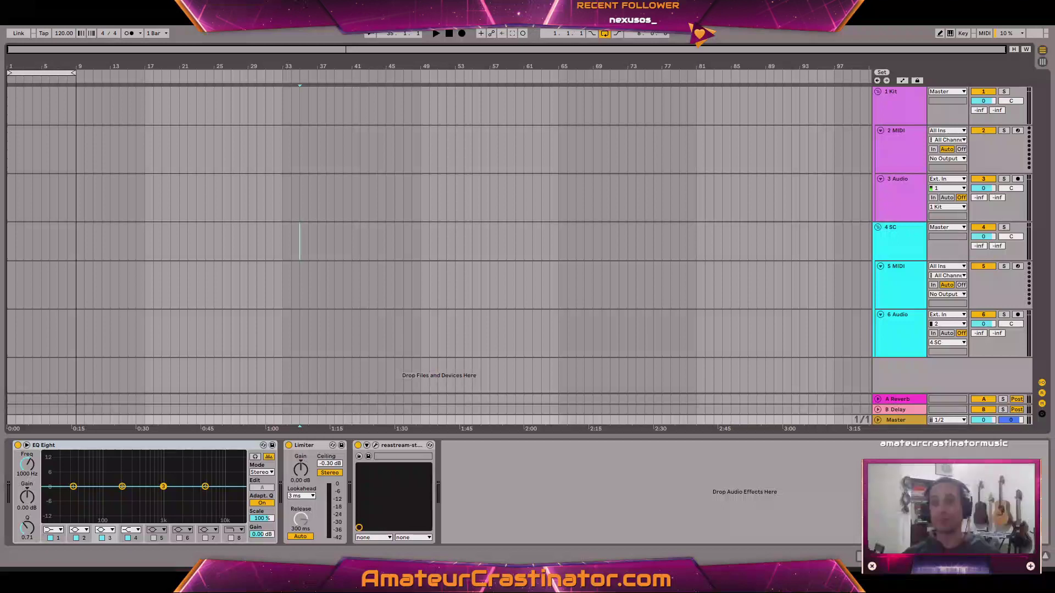
# Open the Live set in the Analog Obsession Vid Project folder under Live Recordings and fit the whole arrangement in view
pyautogui.click(21, 26)
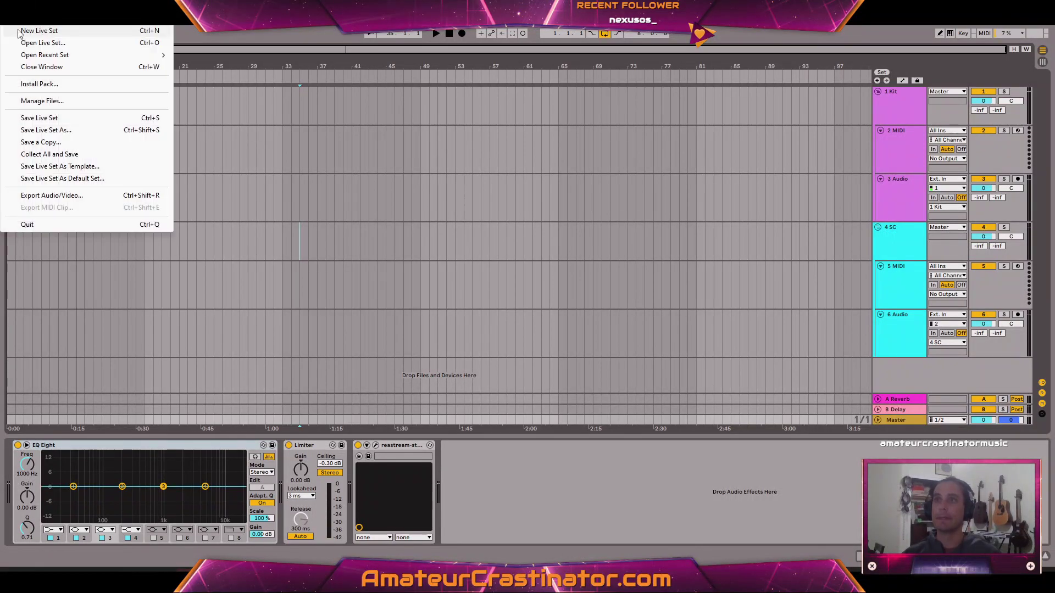
pyautogui.click(24, 43)
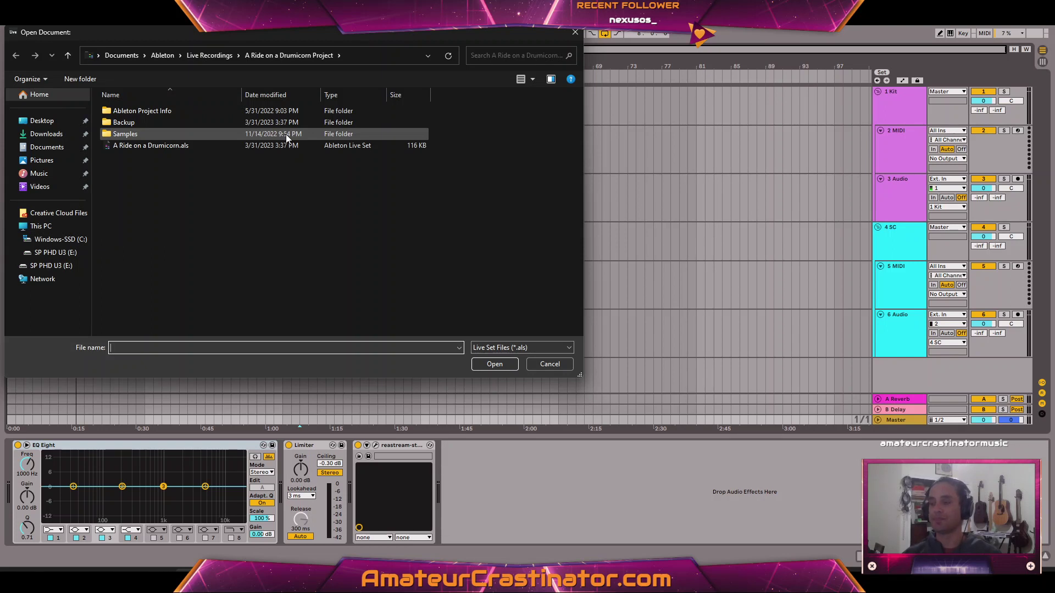
pyautogui.click(203, 55)
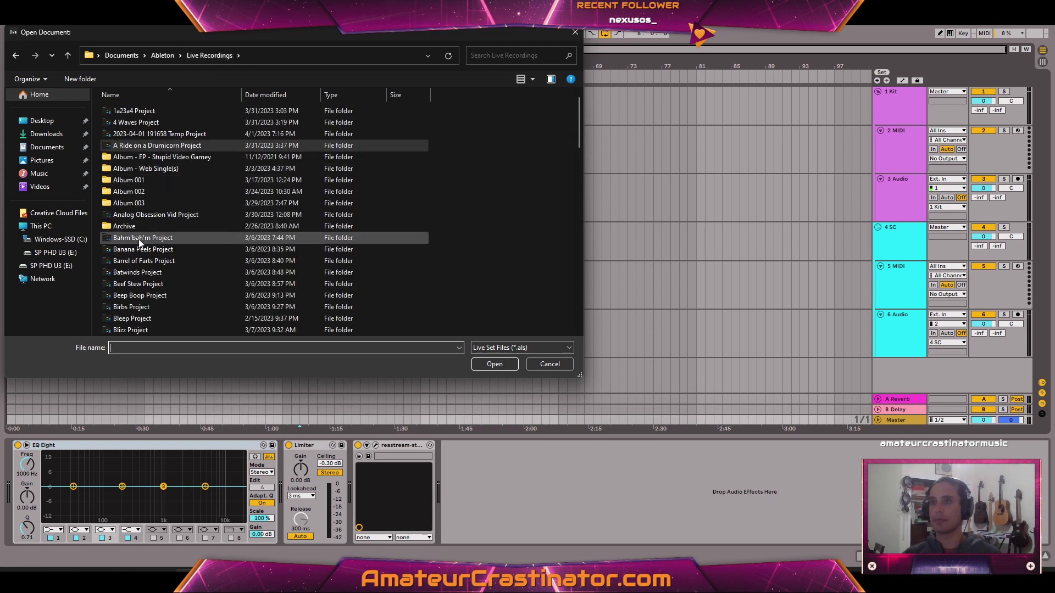
pyautogui.doubleClick(141, 215)
pyautogui.doubleClick(146, 134)
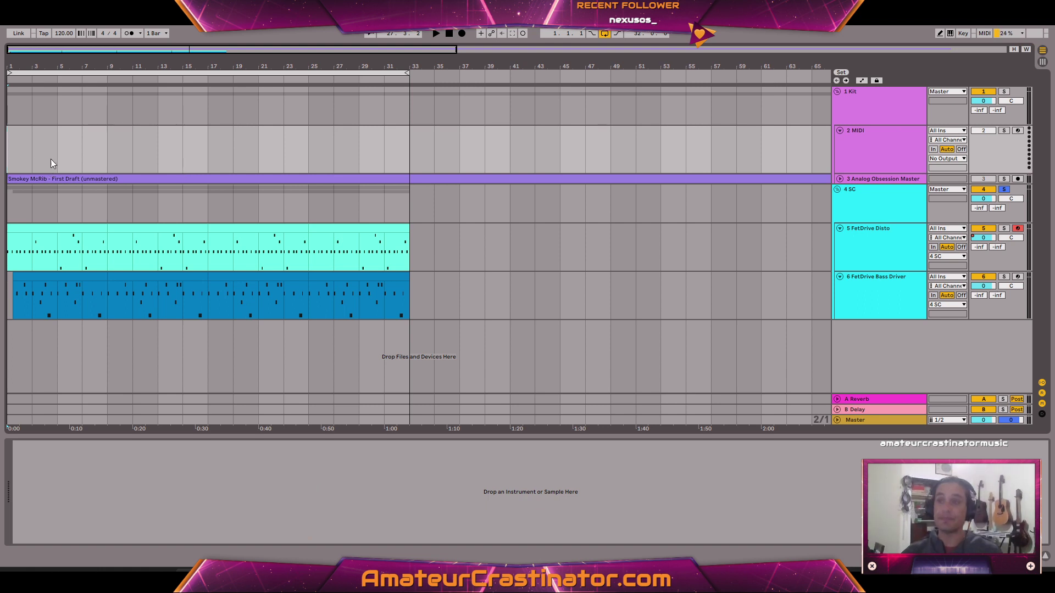
pyautogui.press('w')
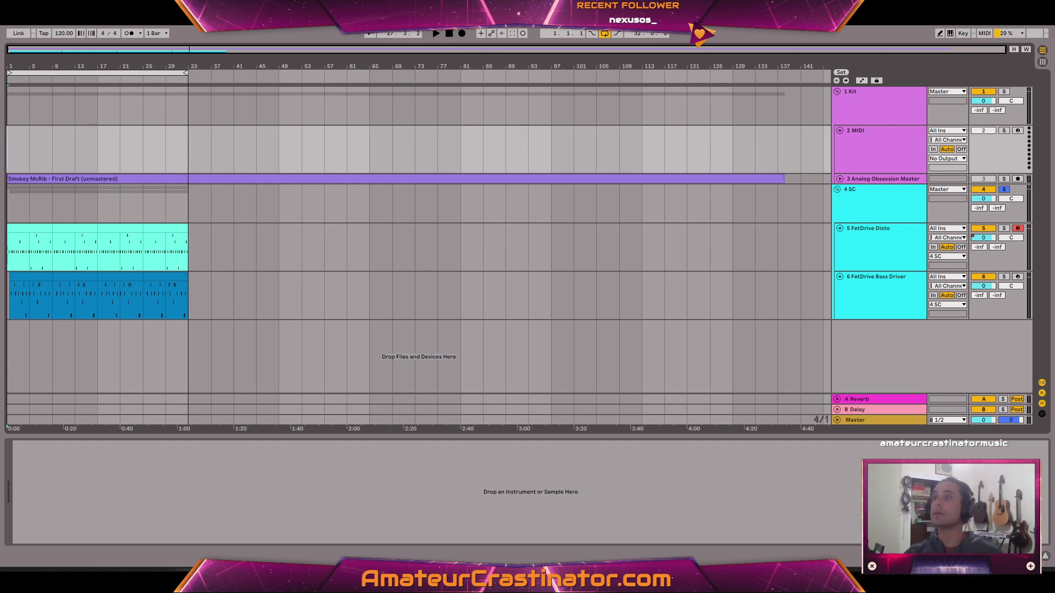
# Highlight the first eight bars of the FetDrive Disto clip, listen to the arrangement, and stop playback
pyautogui.click(839, 179)
pyautogui.click(839, 178)
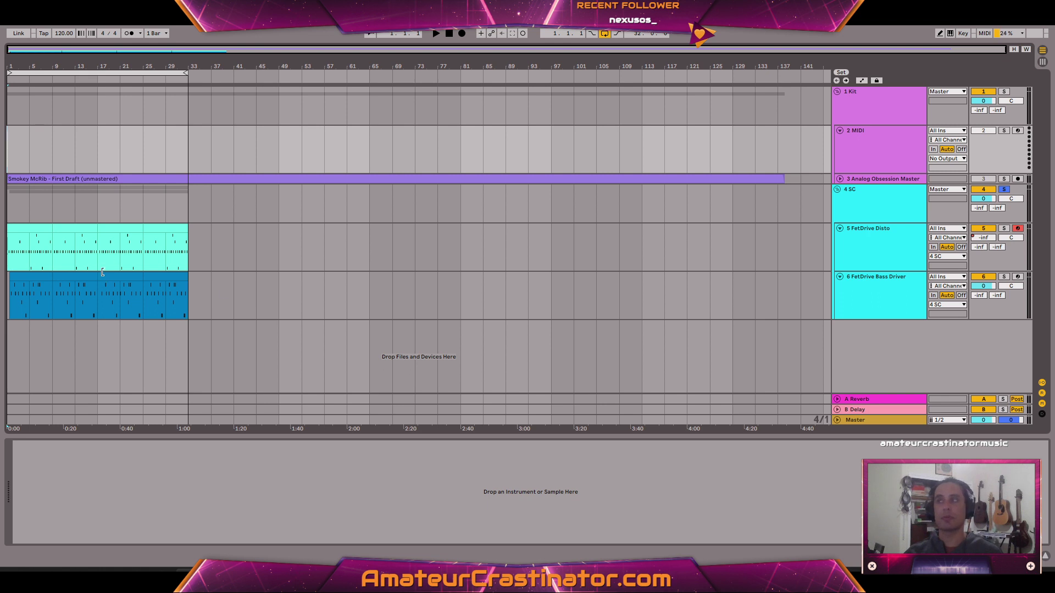
pyautogui.click(863, 254)
pyautogui.moveTo(33, 229); pyautogui.dragTo(49, 237)
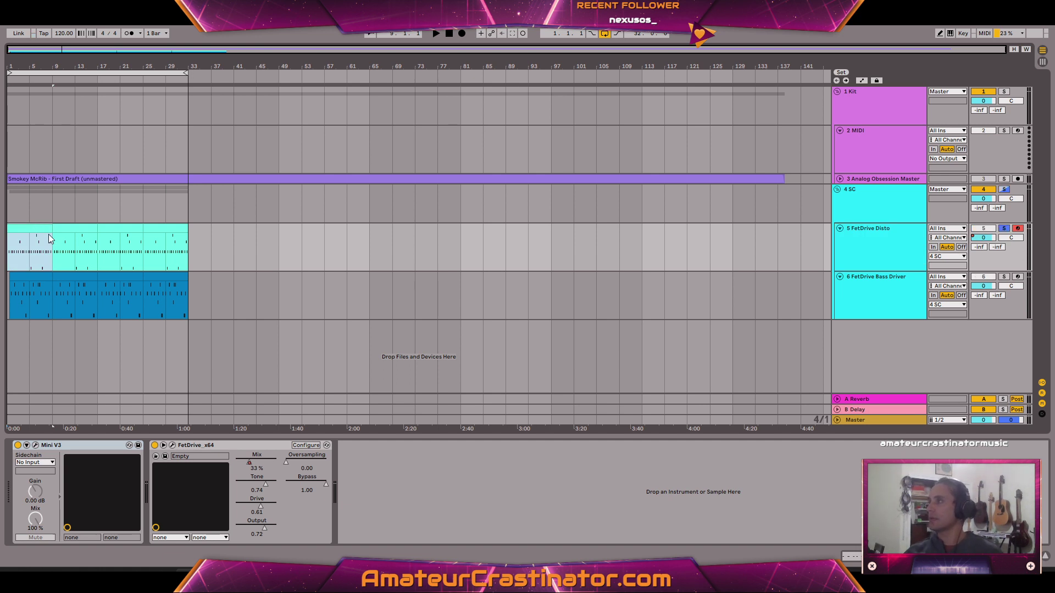
pyautogui.press('space')
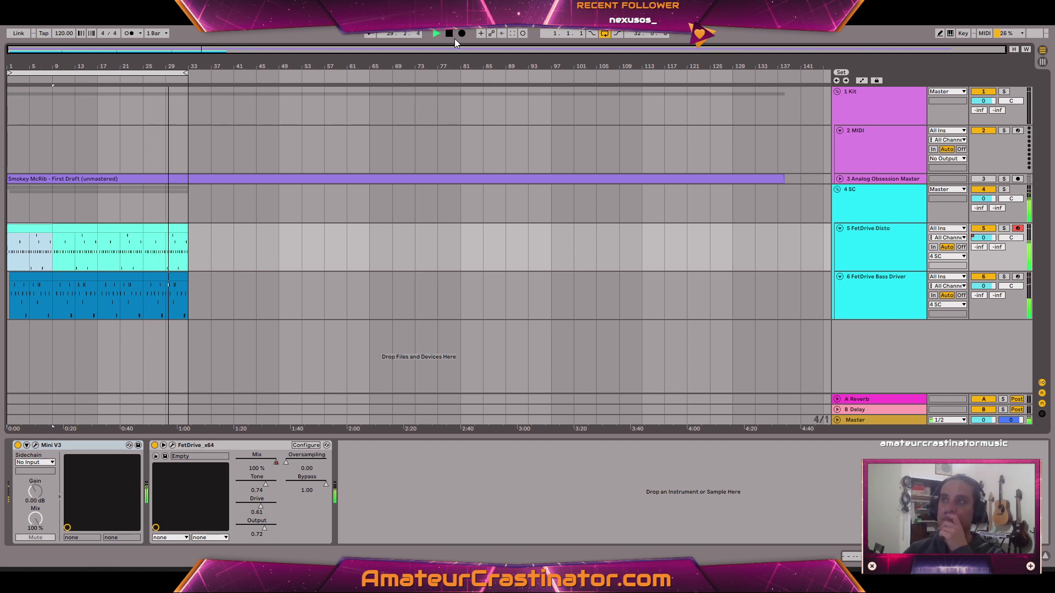
pyautogui.press('space')
# Open the Live set in the Bahm'bah'm Project folder under Live Recordings
pyautogui.click(14, 24)
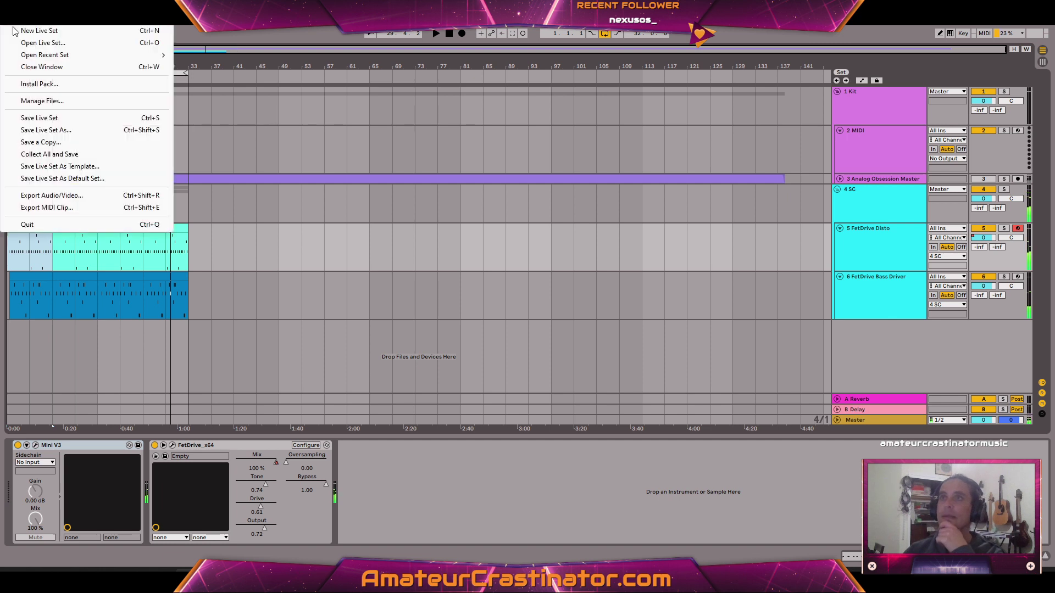
pyautogui.click(33, 43)
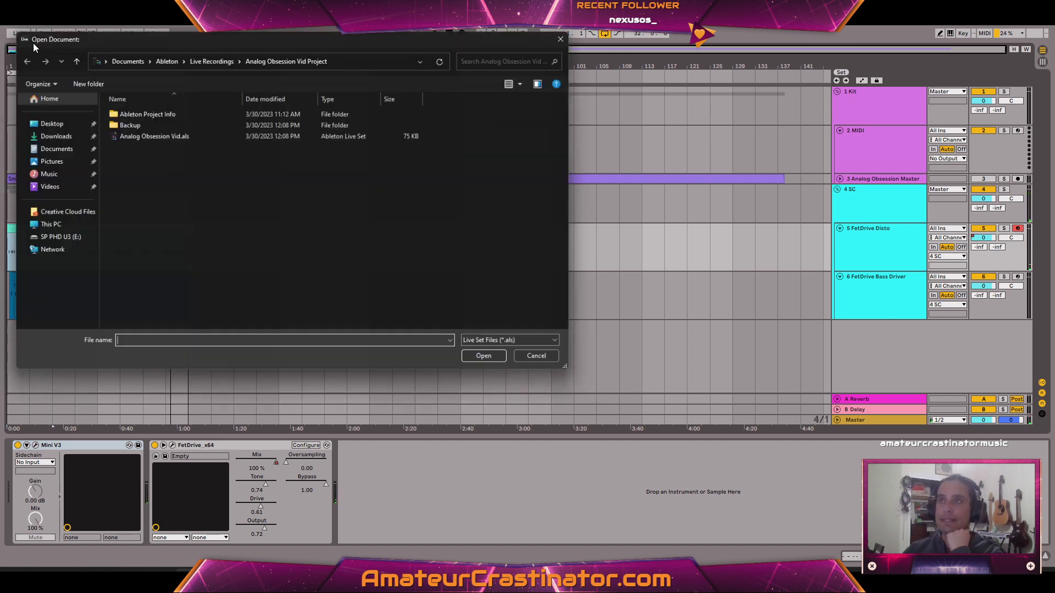
pyautogui.click(222, 55)
pyautogui.scroll(-3, 181, 197)
pyautogui.scroll(3, 179, 200)
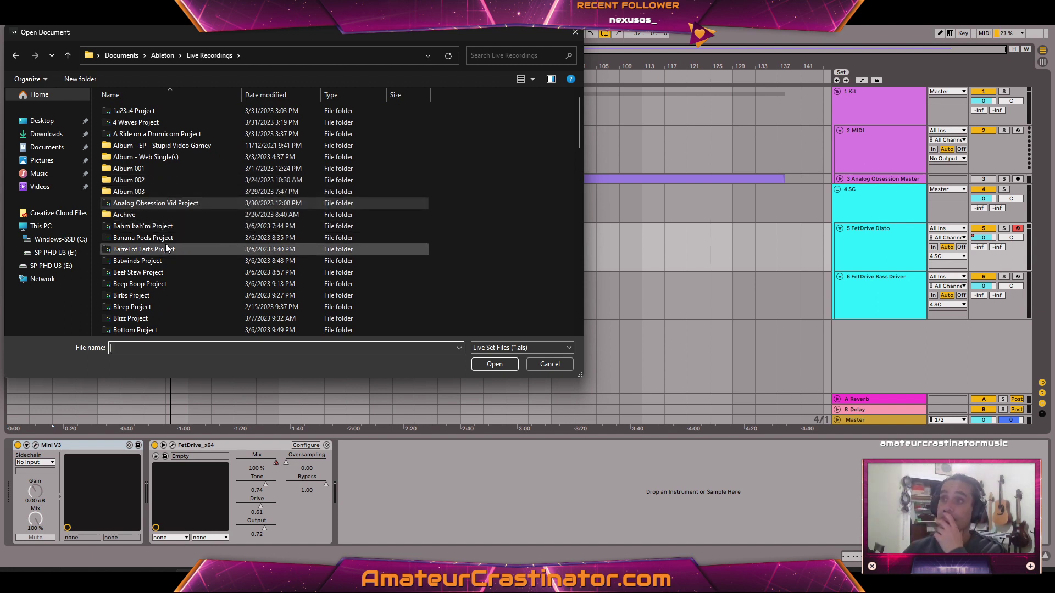
pyautogui.doubleClick(131, 227)
pyautogui.doubleClick(130, 157)
pyautogui.click(473, 306)
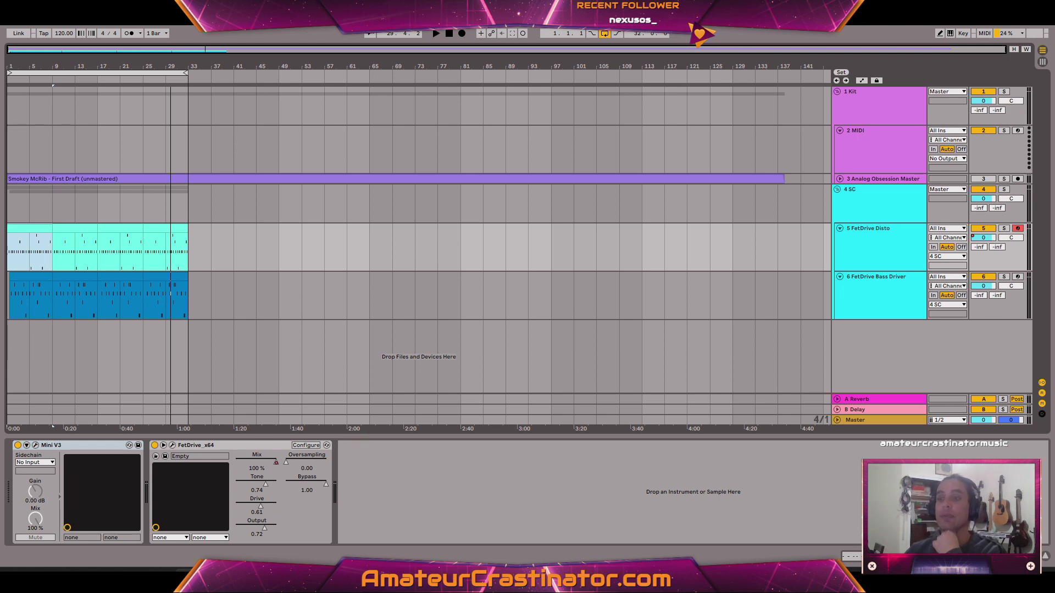
pyautogui.moveTo(211, 582)
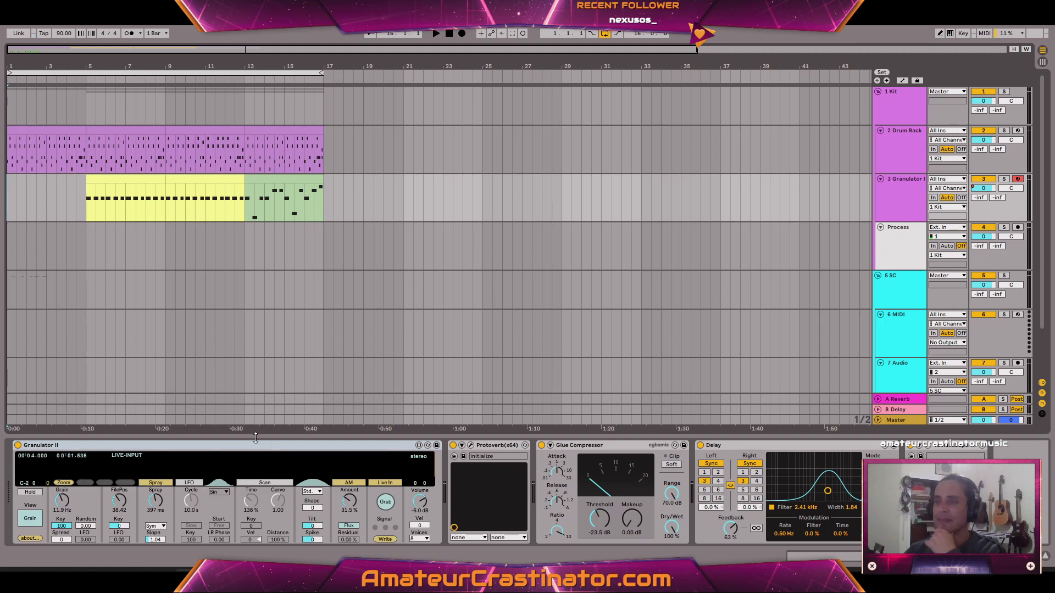
# Listen to the arrangement while examining the RackSamples, Off and Drum Rack tracks, and stop playback
pyautogui.click(437, 35)
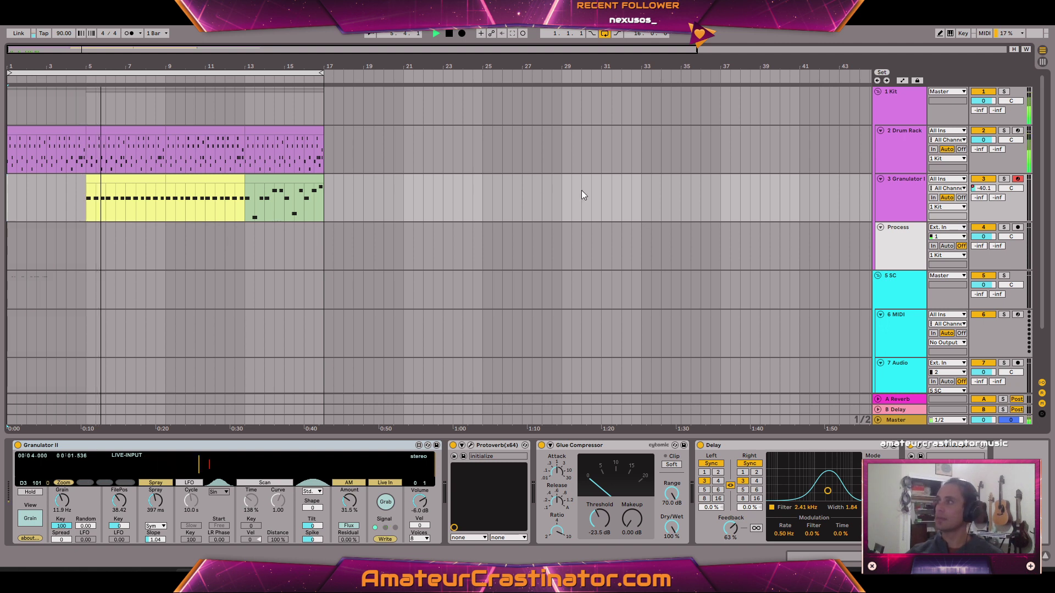
pyautogui.scroll(-5, 669, 217)
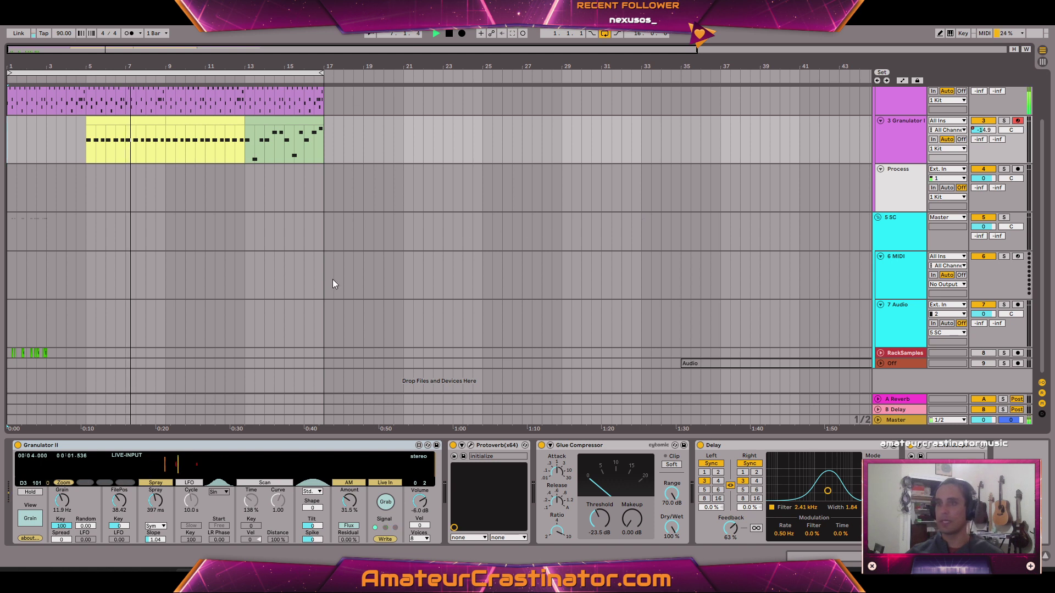
pyautogui.scroll(-2, 323, 292)
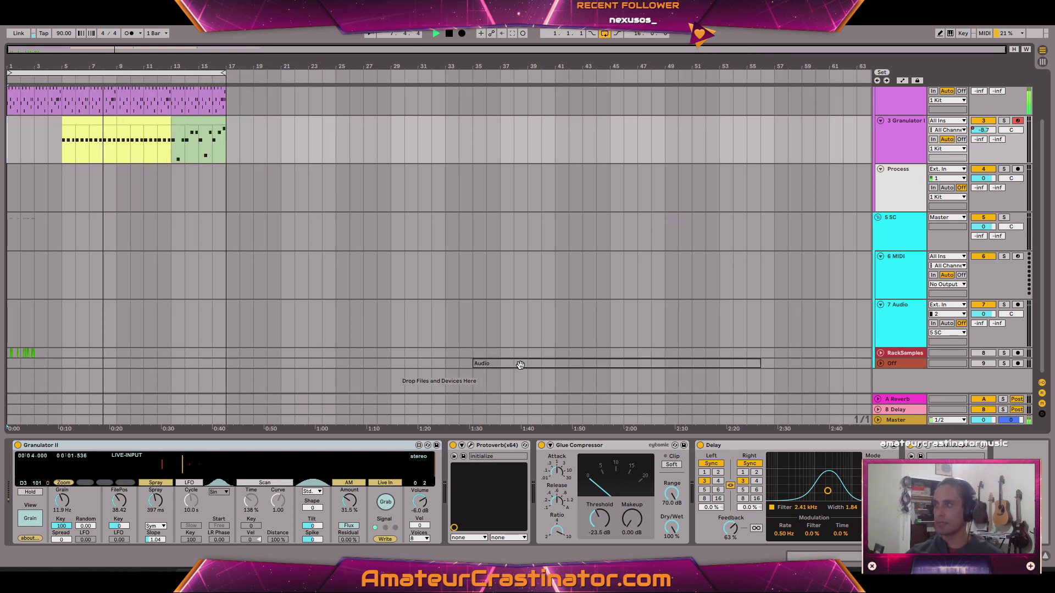
pyautogui.click(891, 354)
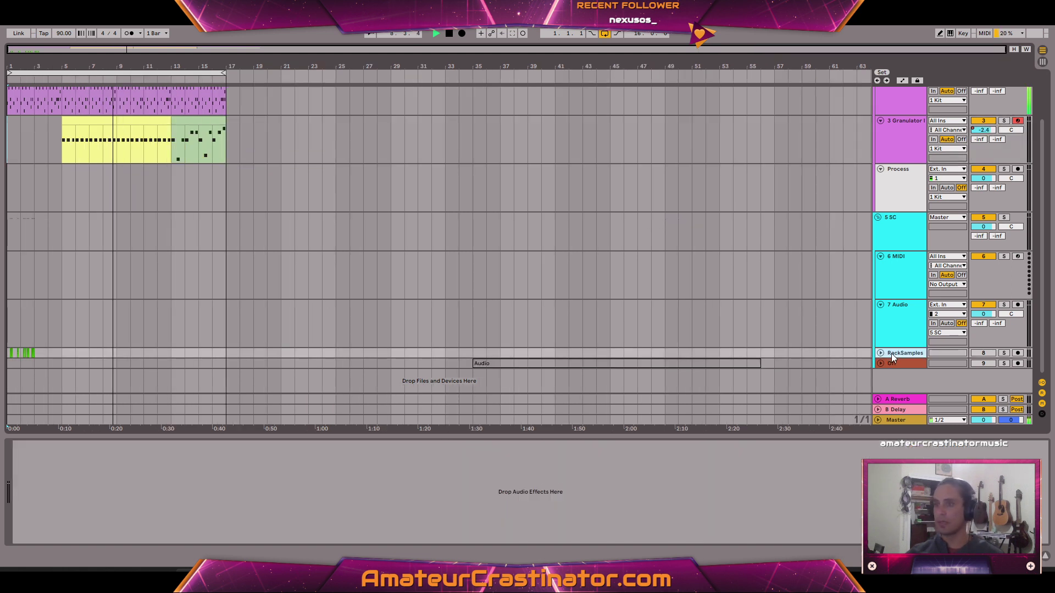
pyautogui.click(892, 364)
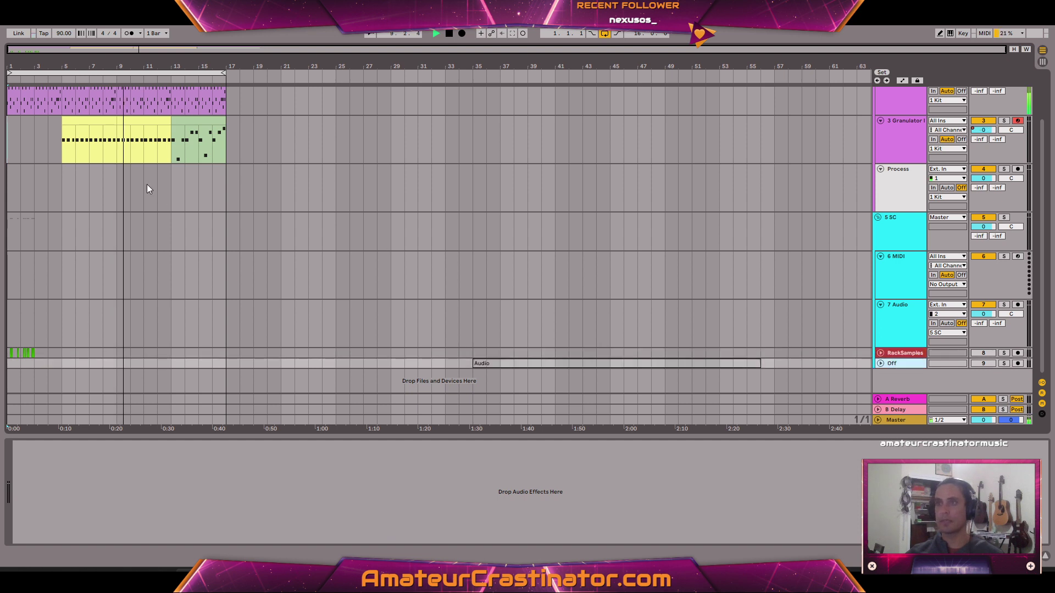
pyautogui.scroll(3, 165, 190)
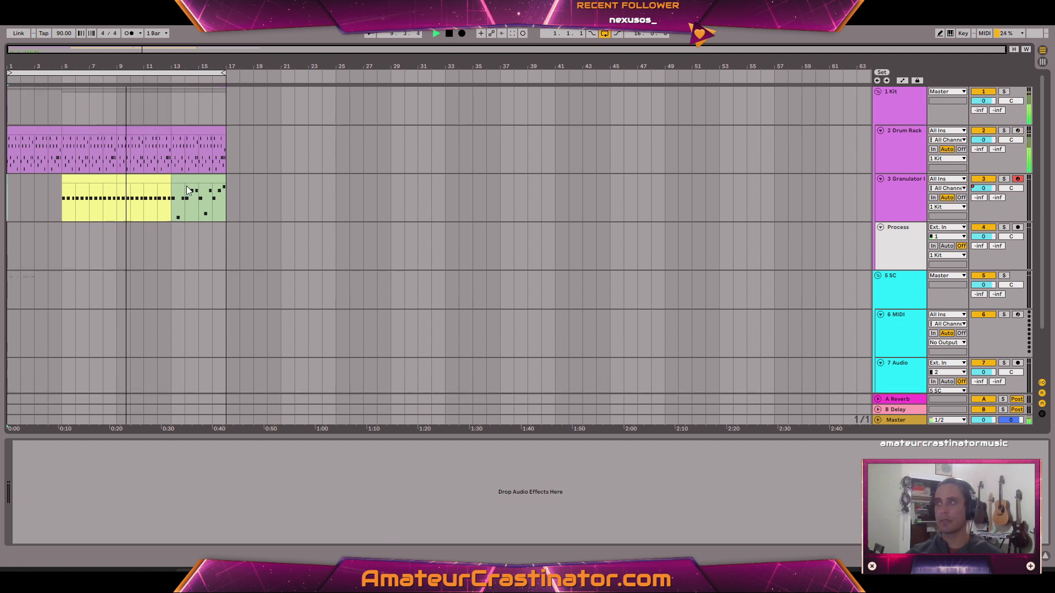
pyautogui.click(895, 158)
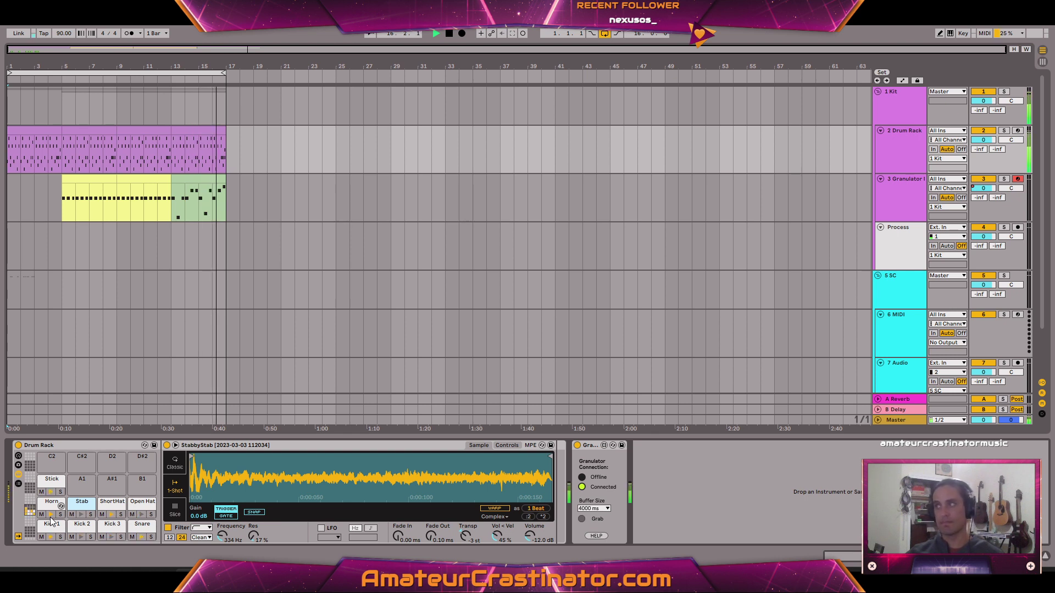
pyautogui.press('space')
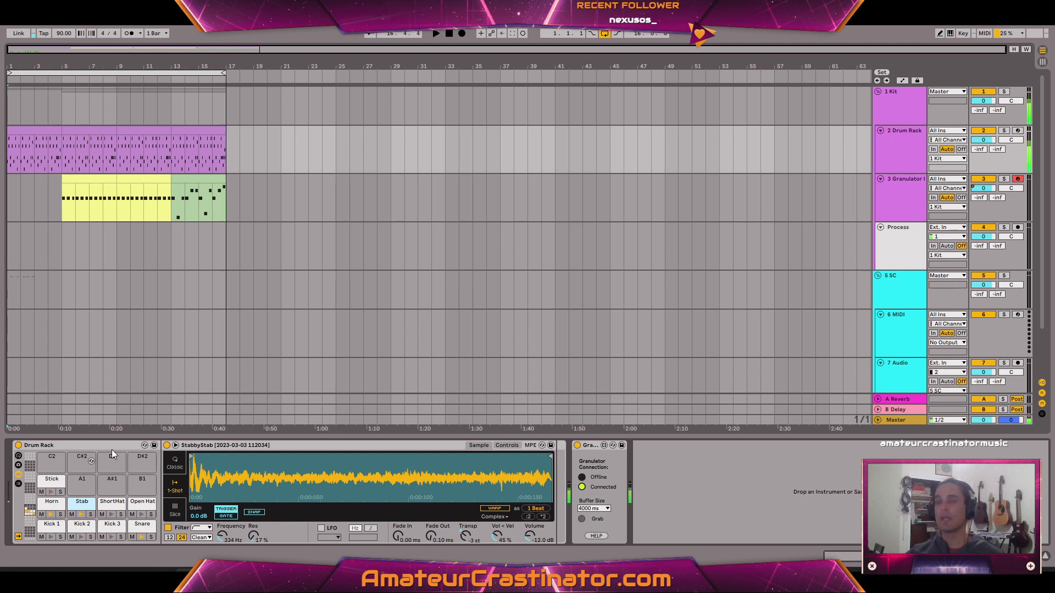
# Open the Live set in the Banana Peels Project folder under Live Recordings
pyautogui.click(7, 29)
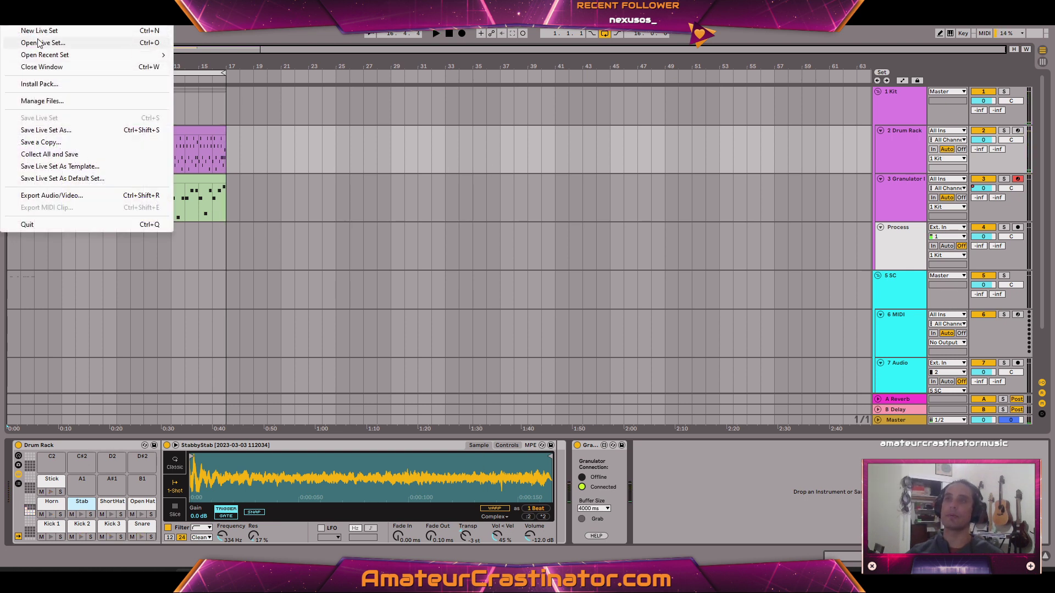
pyautogui.click(33, 55)
pyautogui.click(209, 56)
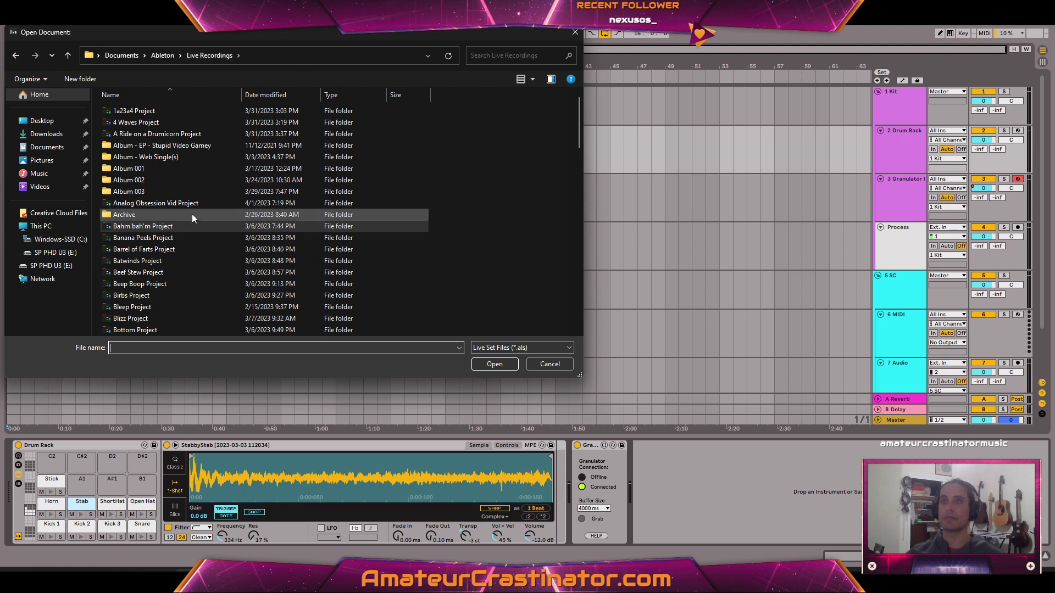
pyautogui.doubleClick(110, 239)
pyautogui.doubleClick(130, 156)
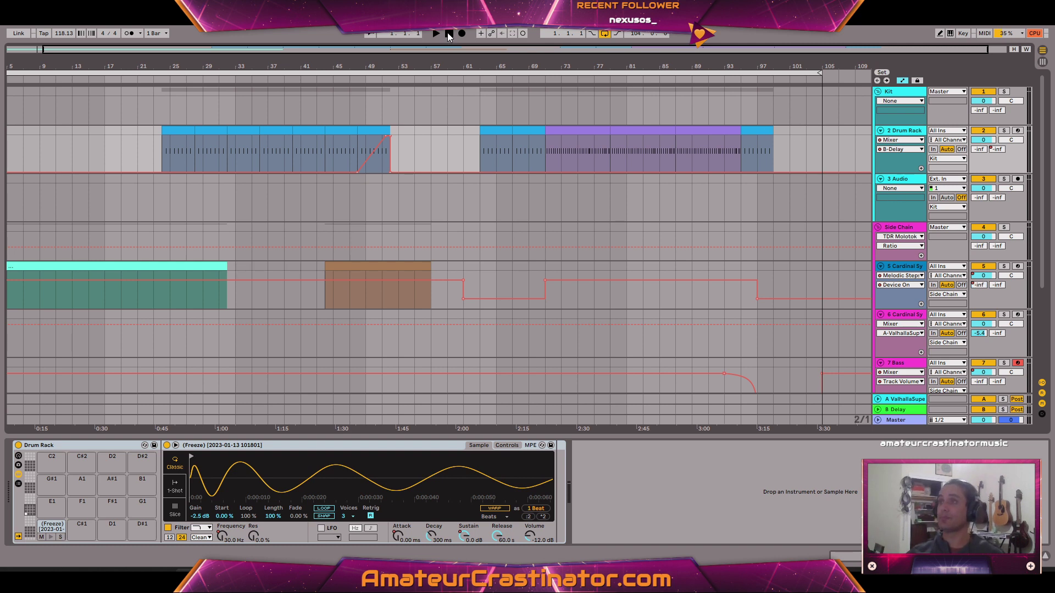
# Hide the automation and, during playback, examine the device chains on both Cardinal Synth tracks and the Bass track
pyautogui.press('a')
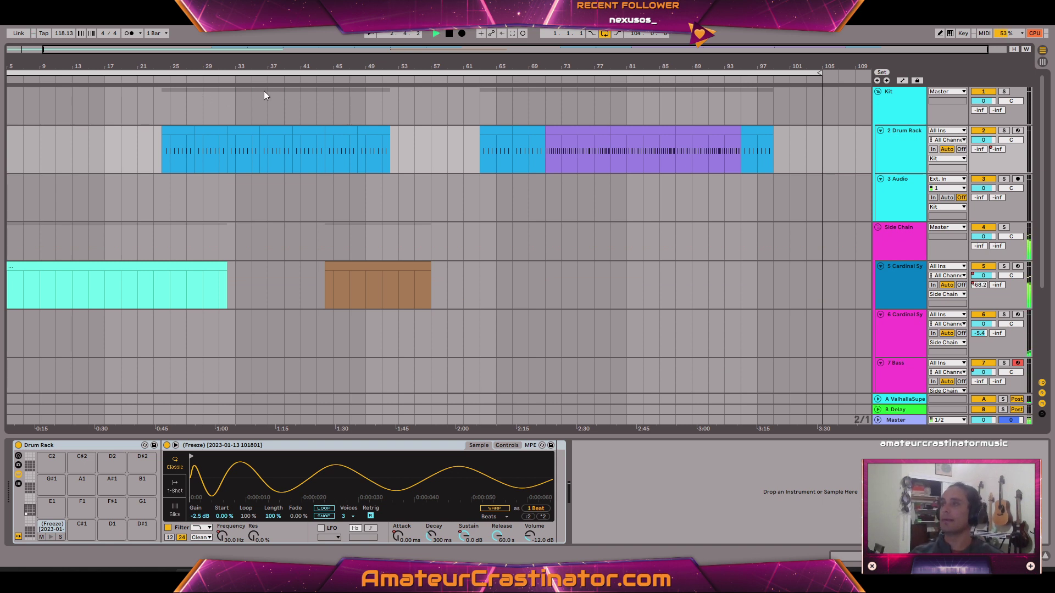
pyautogui.scroll(-2, 119, 157)
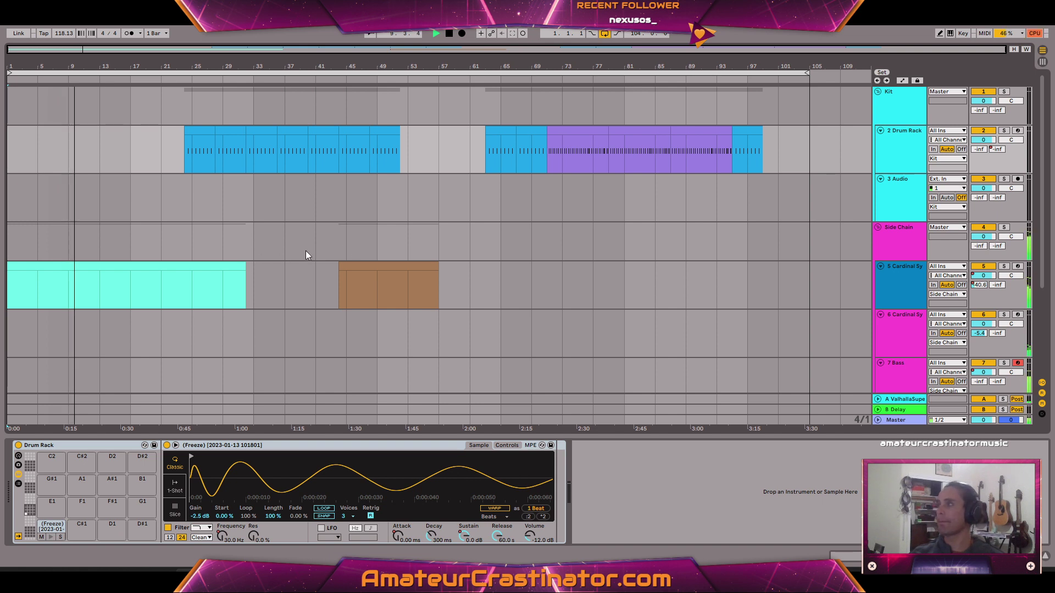
pyautogui.click(904, 286)
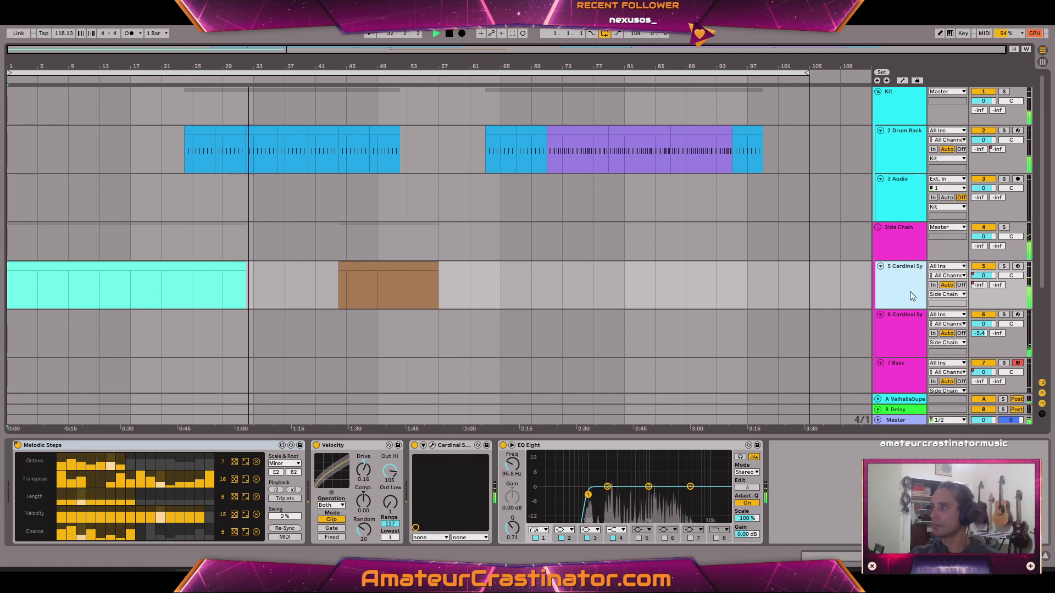
pyautogui.click(907, 322)
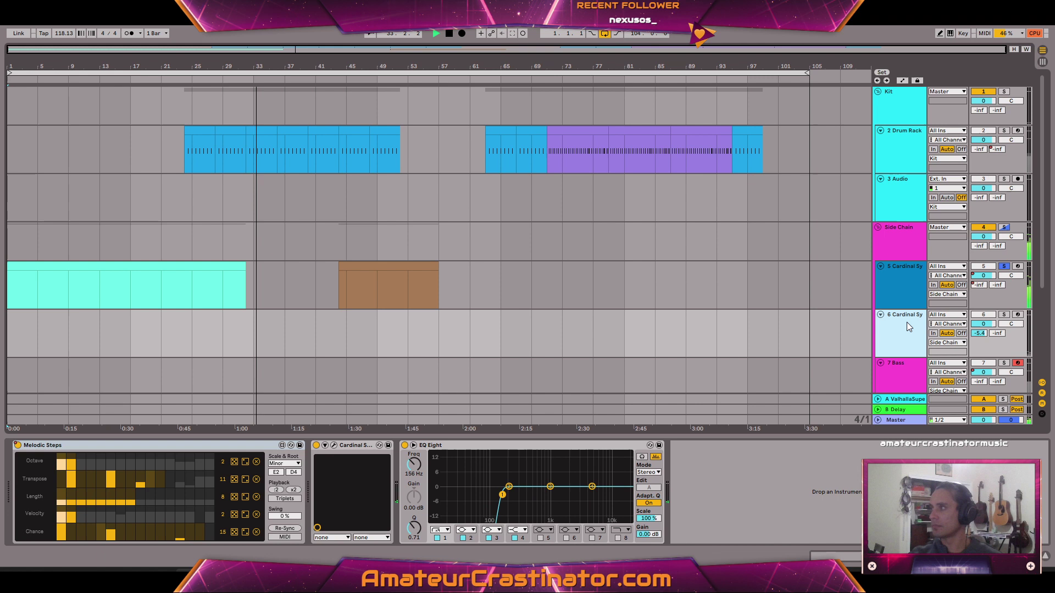
pyautogui.click(904, 294)
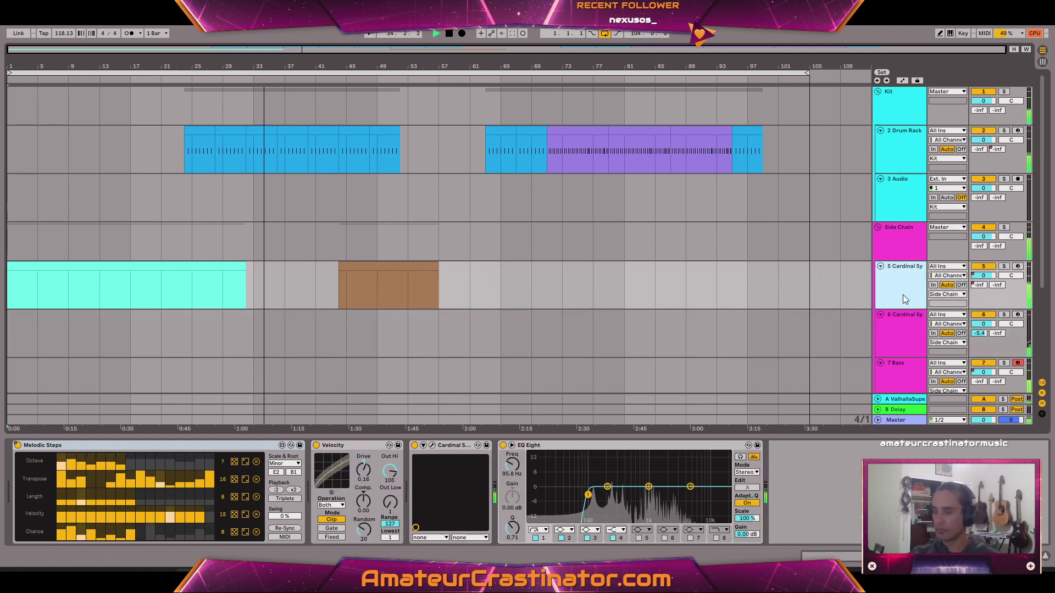
pyautogui.scroll(-3, 910, 283)
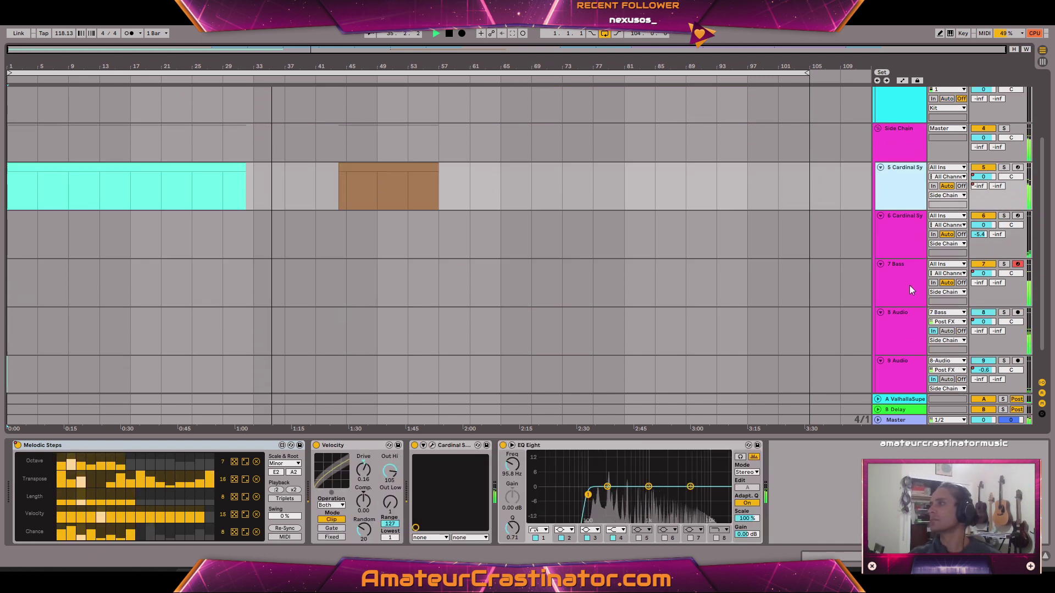
pyautogui.click(909, 289)
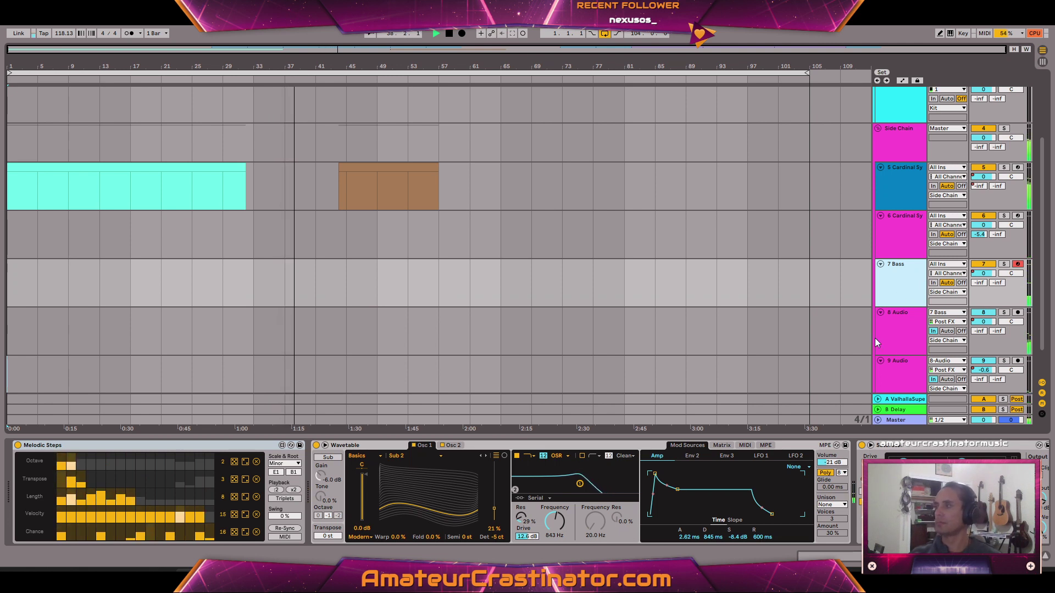
pyautogui.scroll(-1, 906, 326)
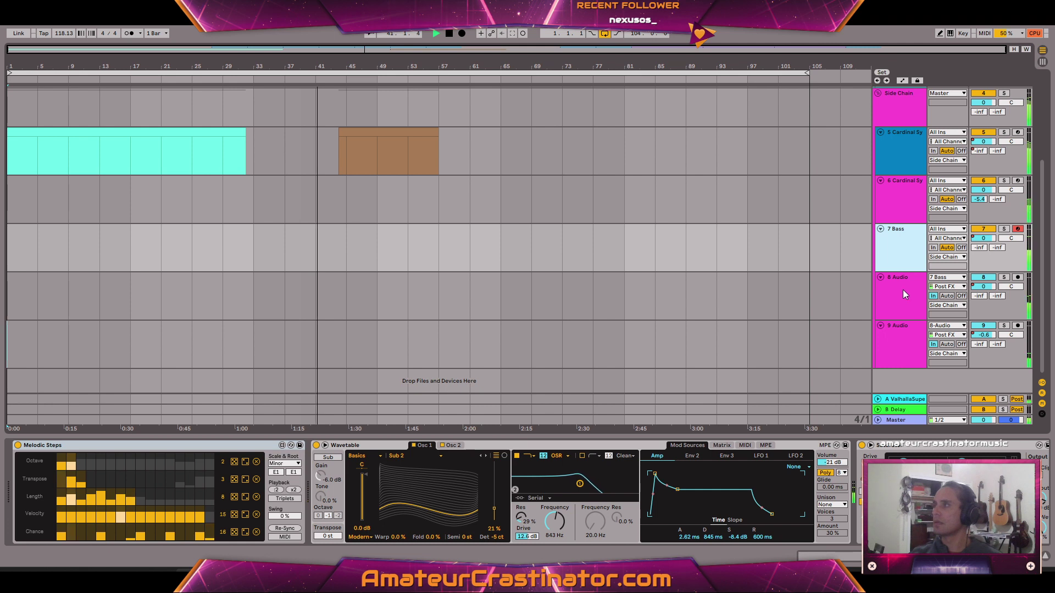
# Widen the track headers and insert a new audio track directly below the 5 Cardinal Synth track
pyautogui.moveTo(874, 204)
pyautogui.mouseDown()
pyautogui.moveTo(845, 204)
pyautogui.moveTo(854, 205)
pyautogui.mouseUp()
pyautogui.click(879, 154)
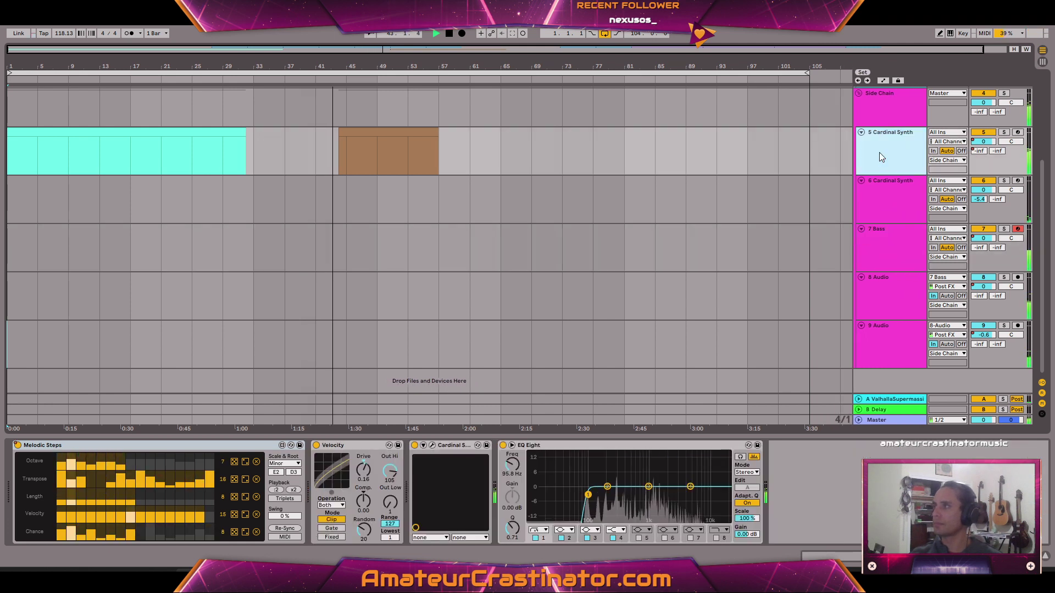
pyautogui.hotkey('ctrl', 't')
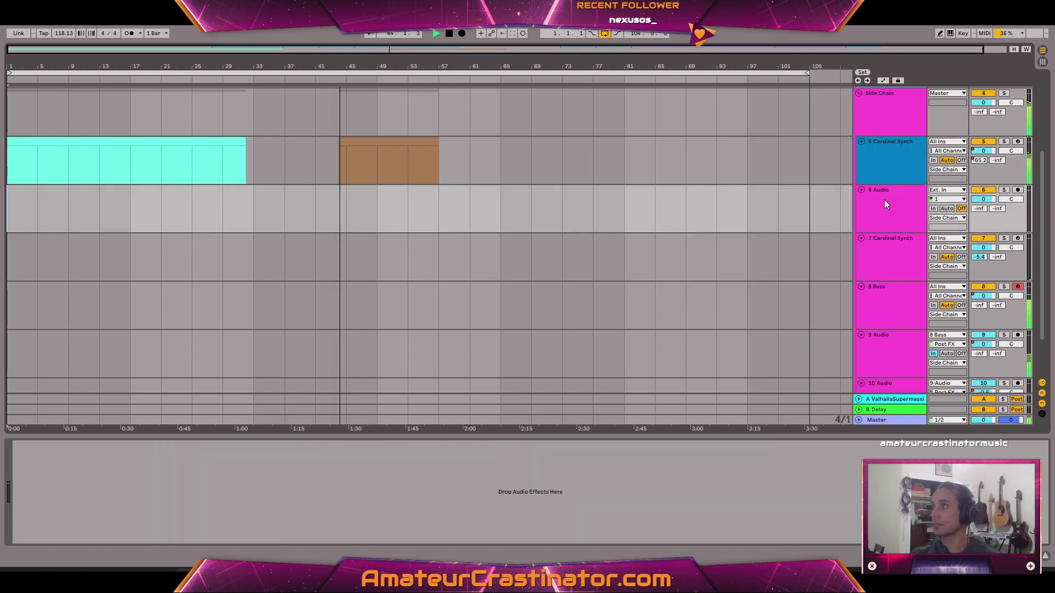
pyautogui.click(885, 203)
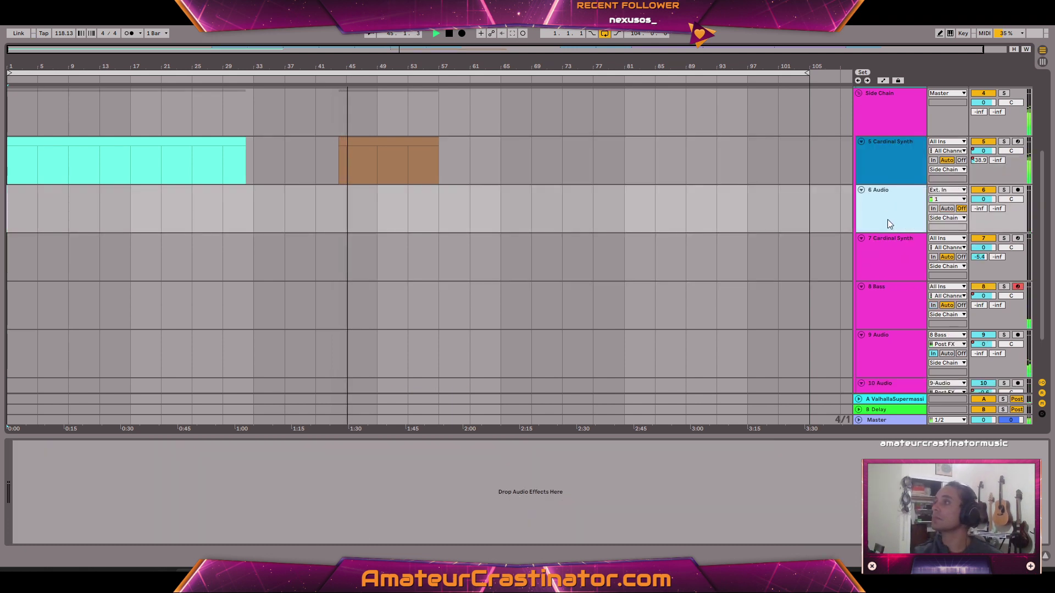
# Rename the new audio track "# 1stCardIn" and color both it and the 5 Cardinal Synth track teal
pyautogui.hotkey('ctrl', 'r')
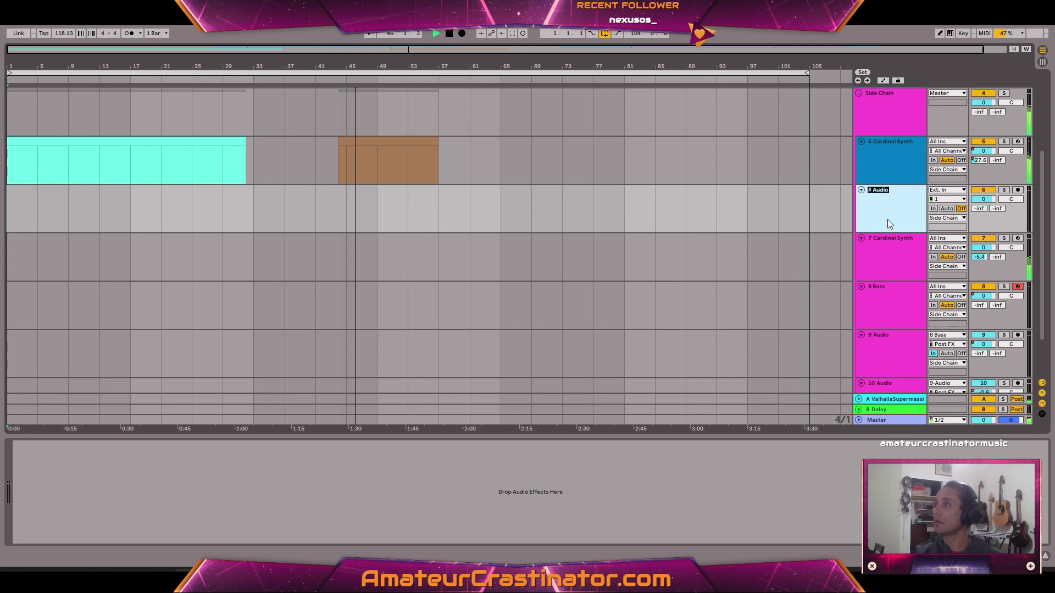
pyautogui.write('#')
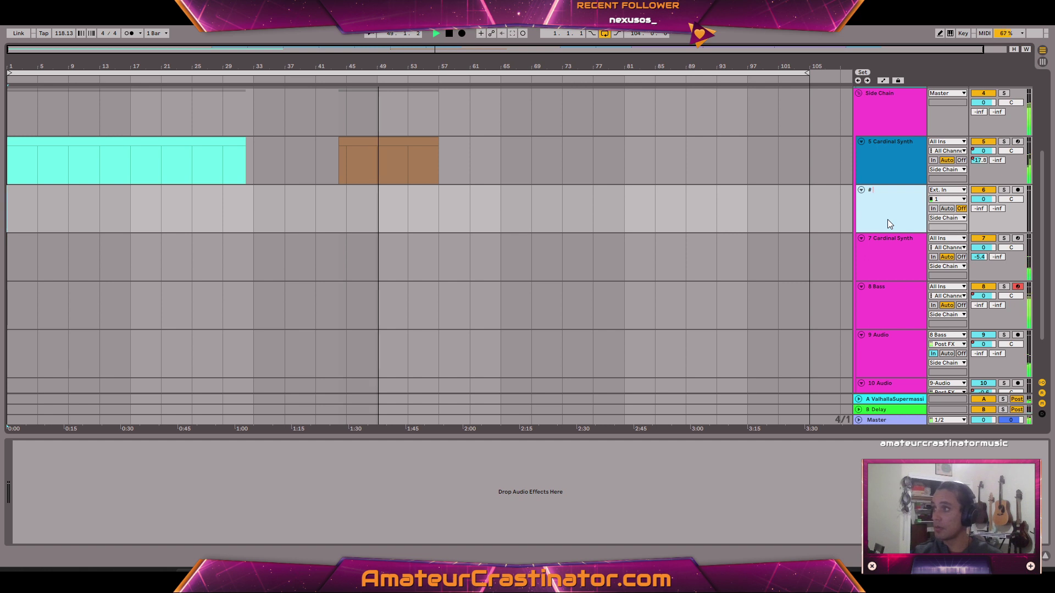
pyautogui.write('1stCardl')
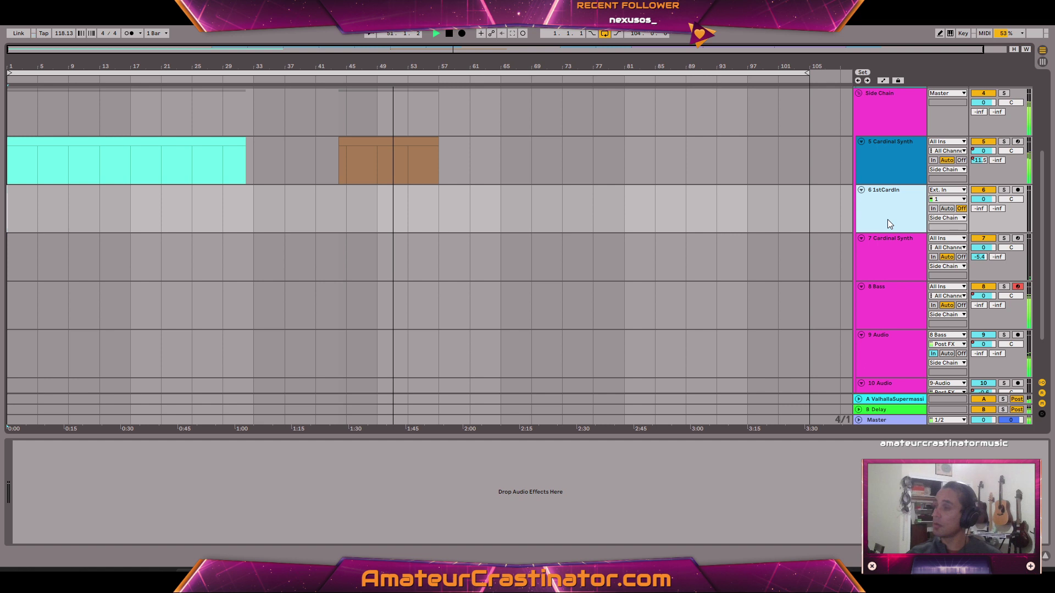
pyautogui.rightClick(894, 157)
pyautogui.click(966, 331)
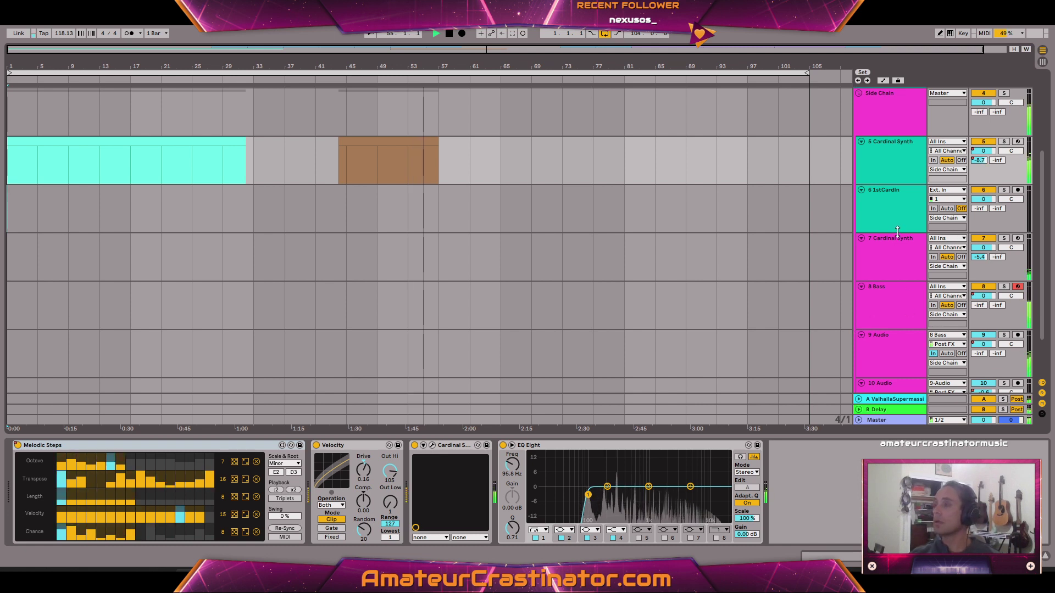
pyautogui.click(896, 167)
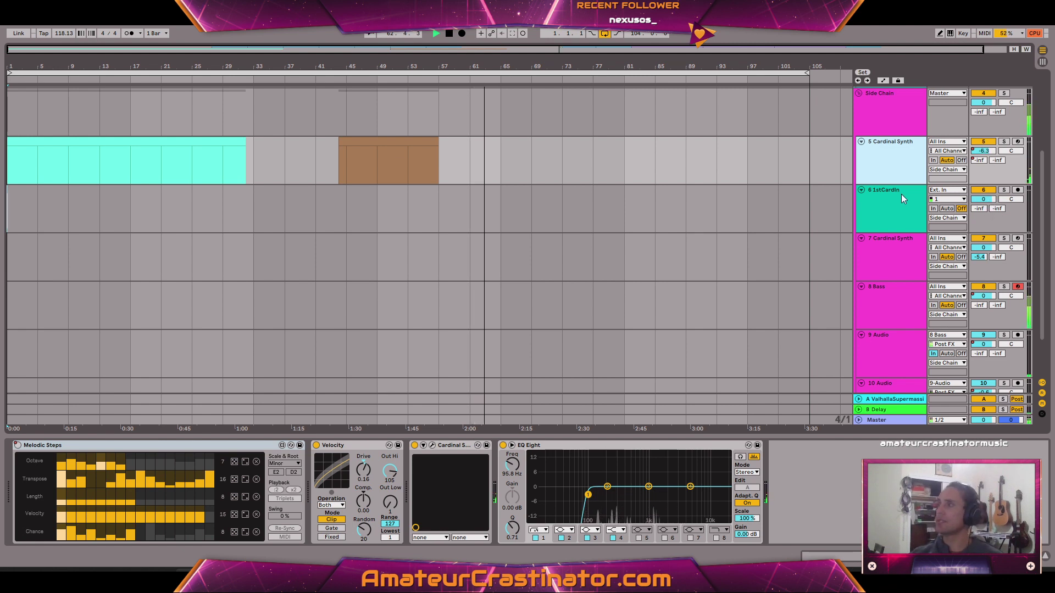
# Add Shaper and Utility to the 1stCardIn track and shift the Shaper curve's peak slightly later for a short attack
pyautogui.click(892, 206)
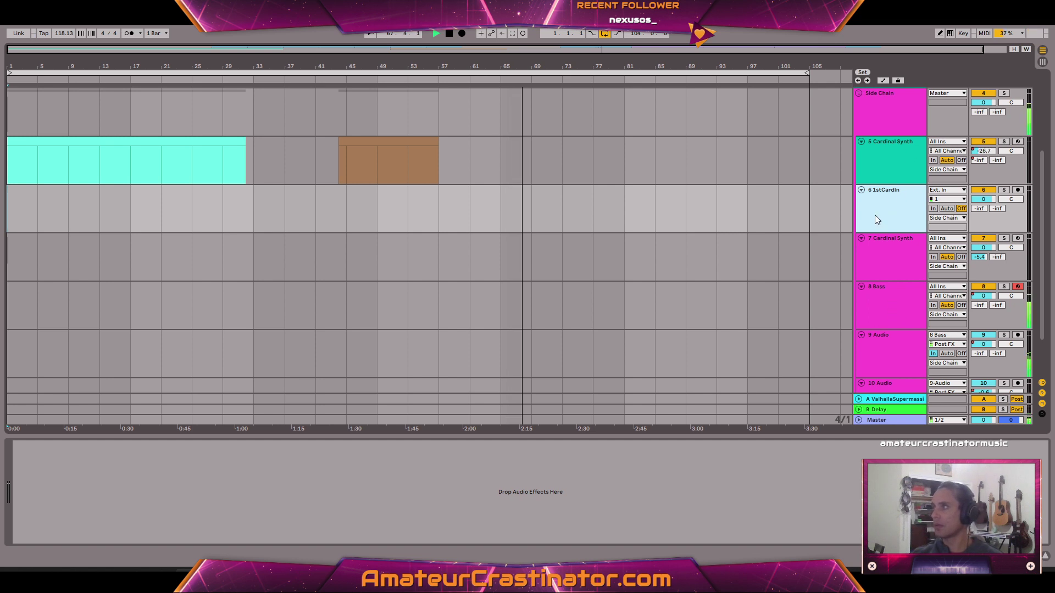
pyautogui.hotkey('alt', 'Tab')
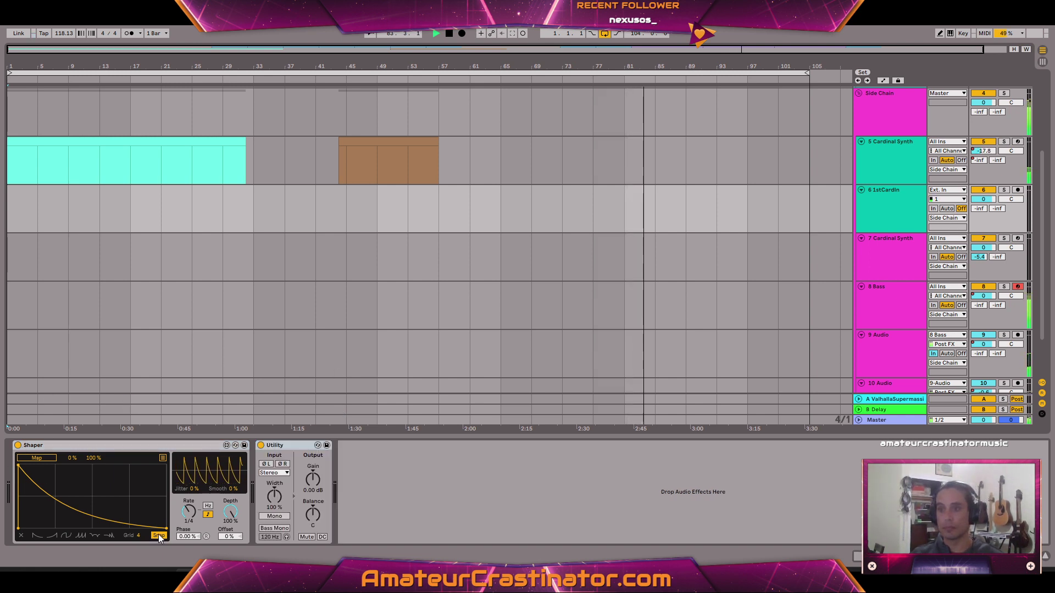
pyautogui.moveTo(19, 466); pyautogui.dragTo(22, 461)
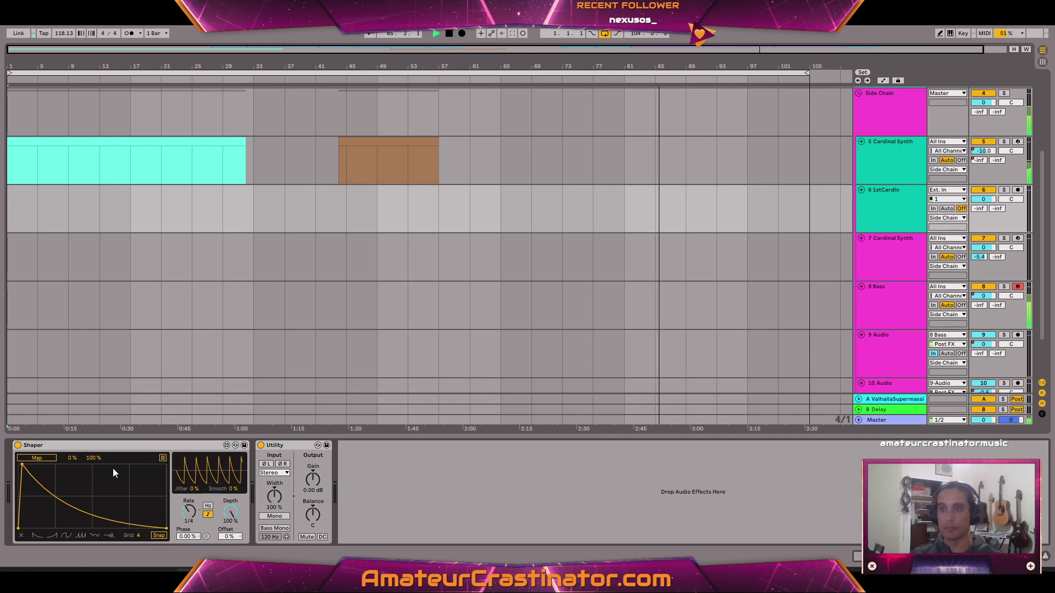
pyautogui.moveTo(22, 464); pyautogui.dragTo(23, 464)
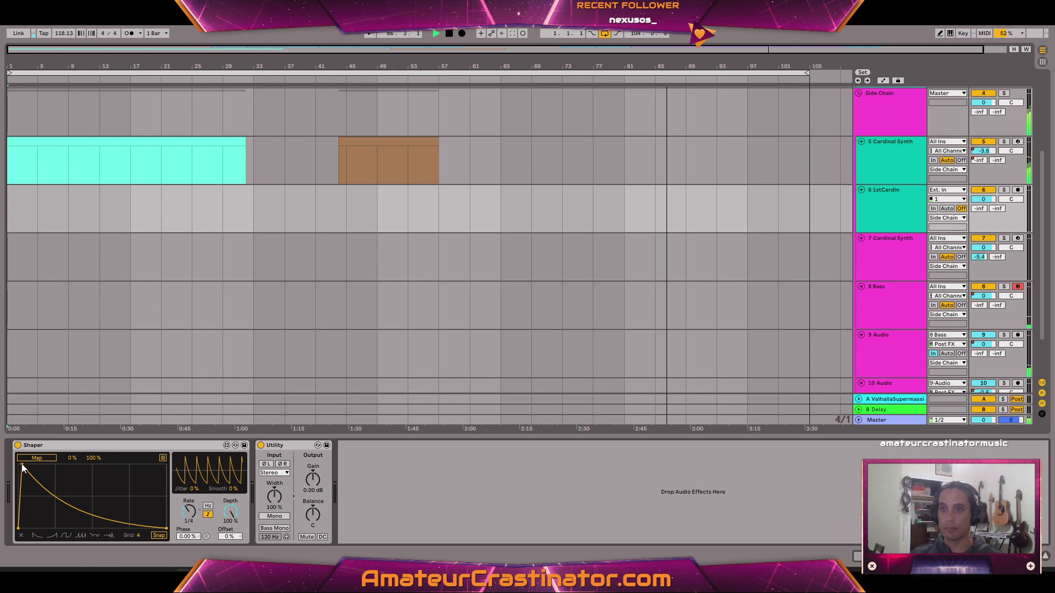
# Set the Shaper mapping's maximum to 80 % and map it to the Utility's Gain
pyautogui.moveTo(95, 456); pyautogui.dragTo(95, 484)
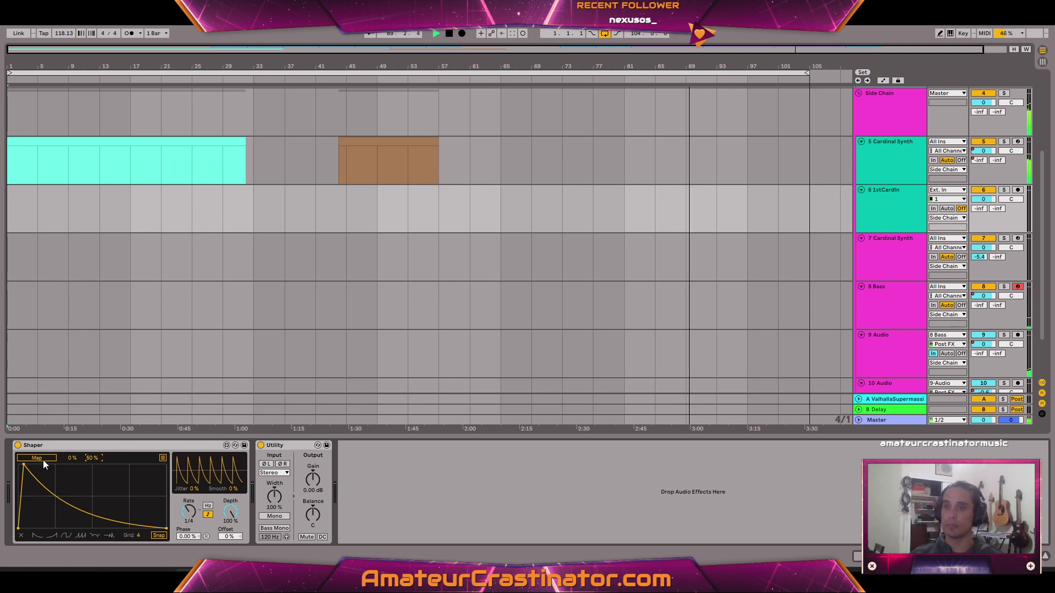
pyautogui.click(47, 458)
pyautogui.click(317, 481)
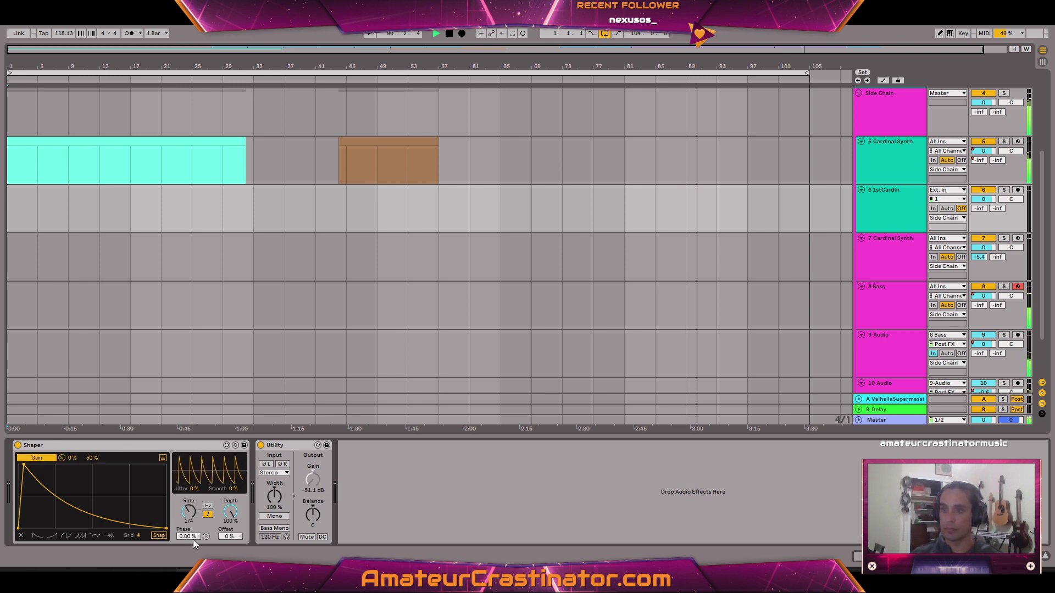
# Shorten the Shaper curve to its first quarter, add a point near the peak to hold the level, and set the rate to 1
pyautogui.moveTo(167, 533); pyautogui.dragTo(56, 535)
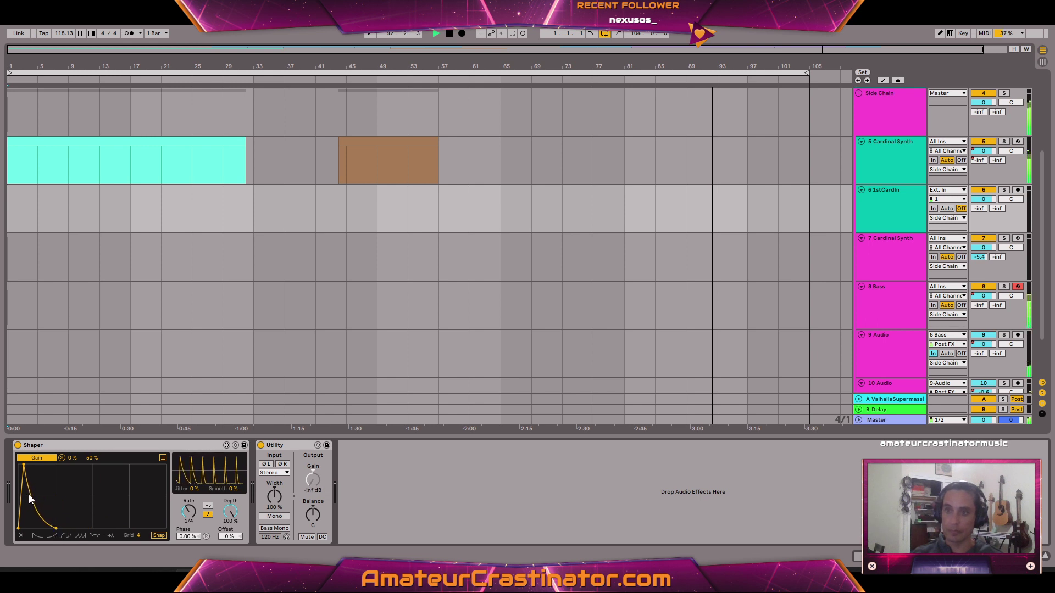
pyautogui.moveTo(31, 493); pyautogui.dragTo(42, 473)
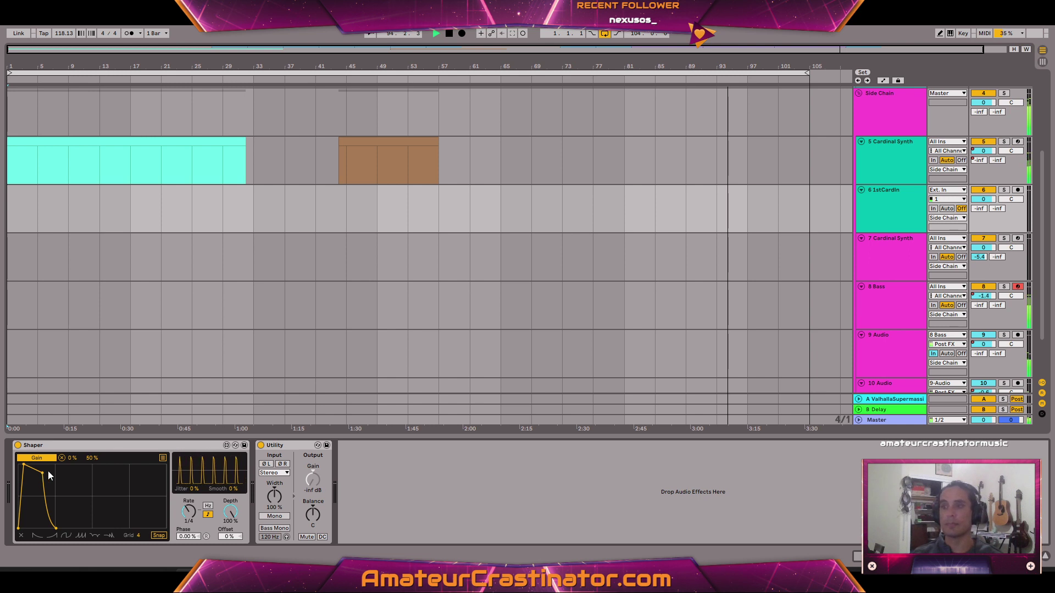
pyautogui.moveTo(194, 515); pyautogui.dragTo(193, 490)
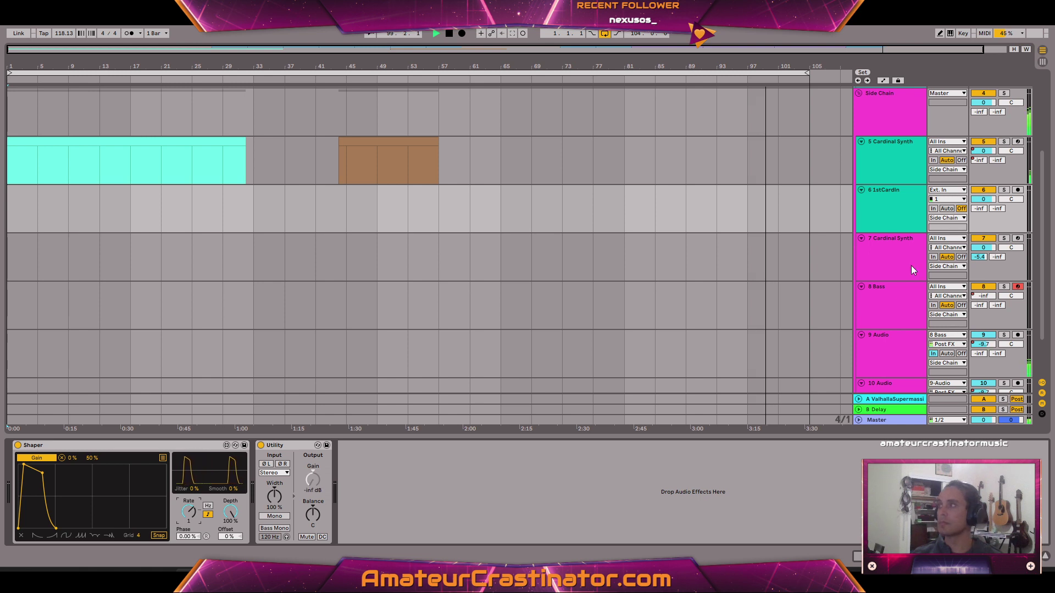
# Route 5-Cardinal Synth into the 1stCardIn track as Post FX input and set its monitoring to In
pyautogui.click(945, 190)
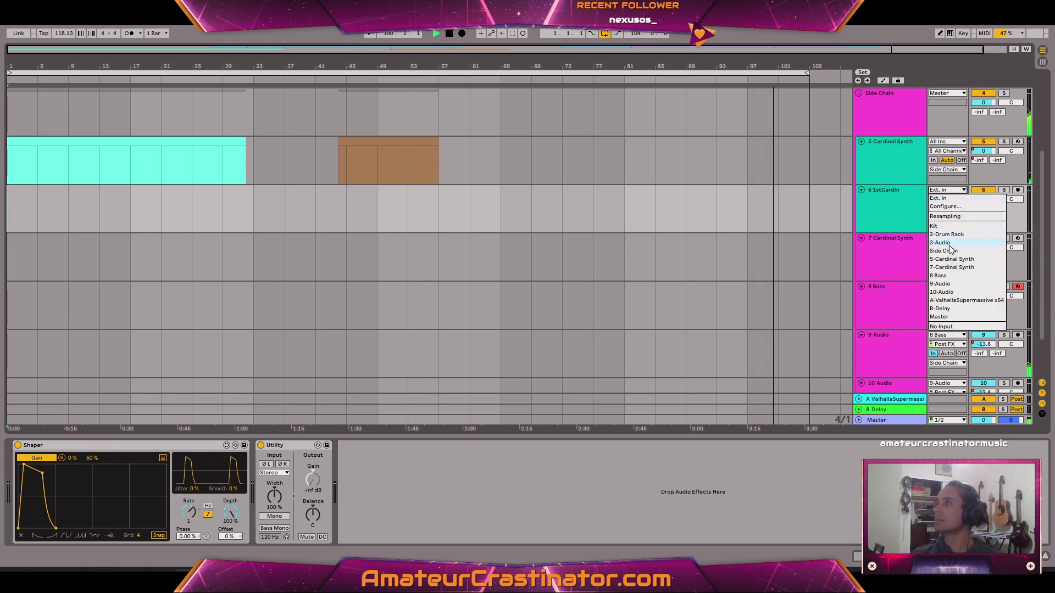
pyautogui.click(939, 260)
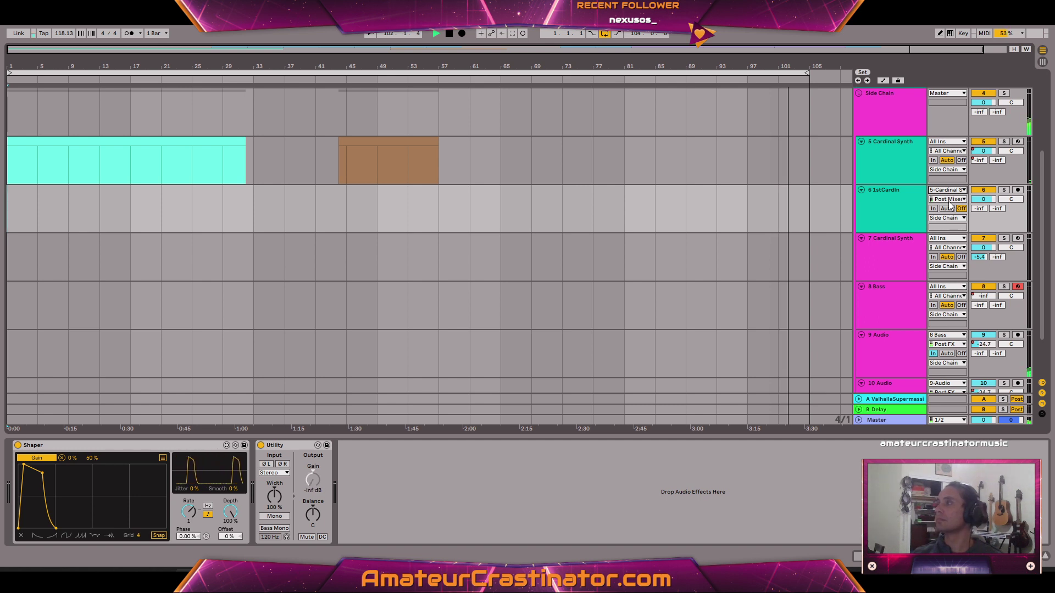
pyautogui.click(947, 199)
pyautogui.click(945, 216)
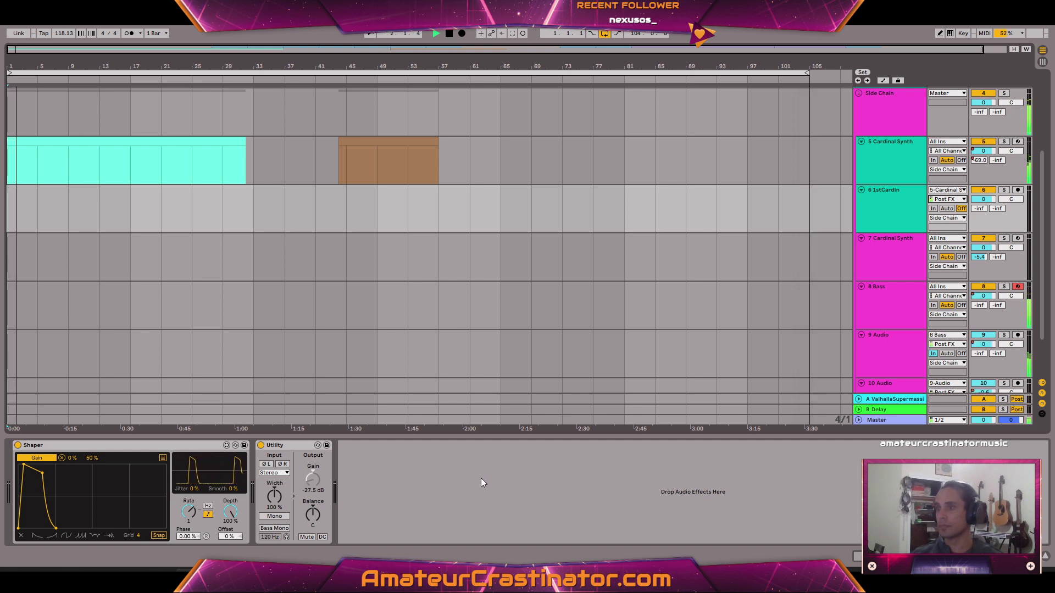
pyautogui.click(934, 209)
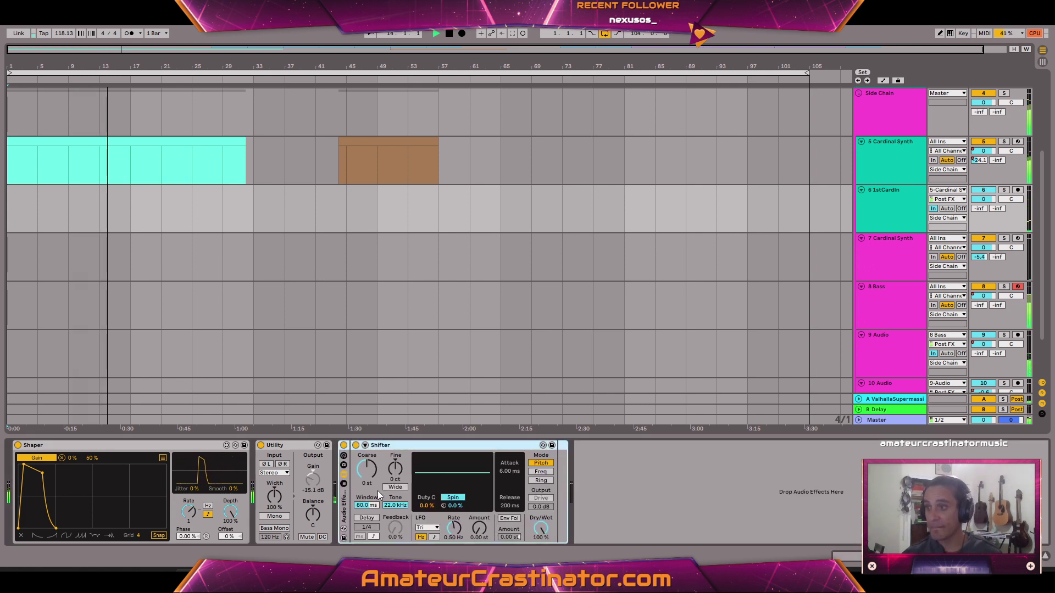
# Build parallel Shifter, Delay and Grain Delay chains in an Audio Effect Rack after the Utility
pyautogui.click(343, 483)
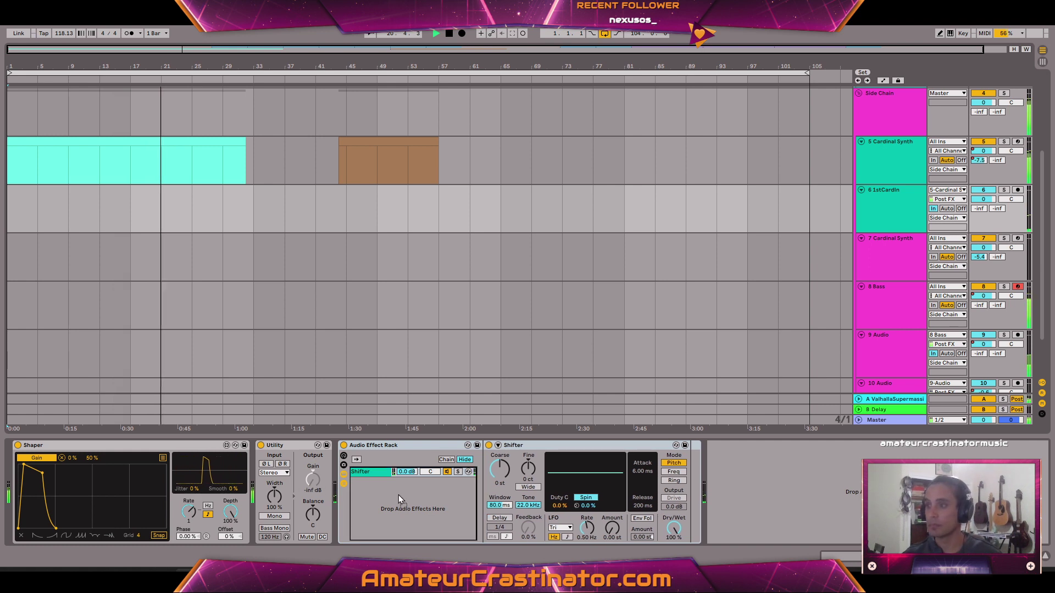
pyautogui.moveTo(398, 495); pyautogui.dragTo(398, 493)
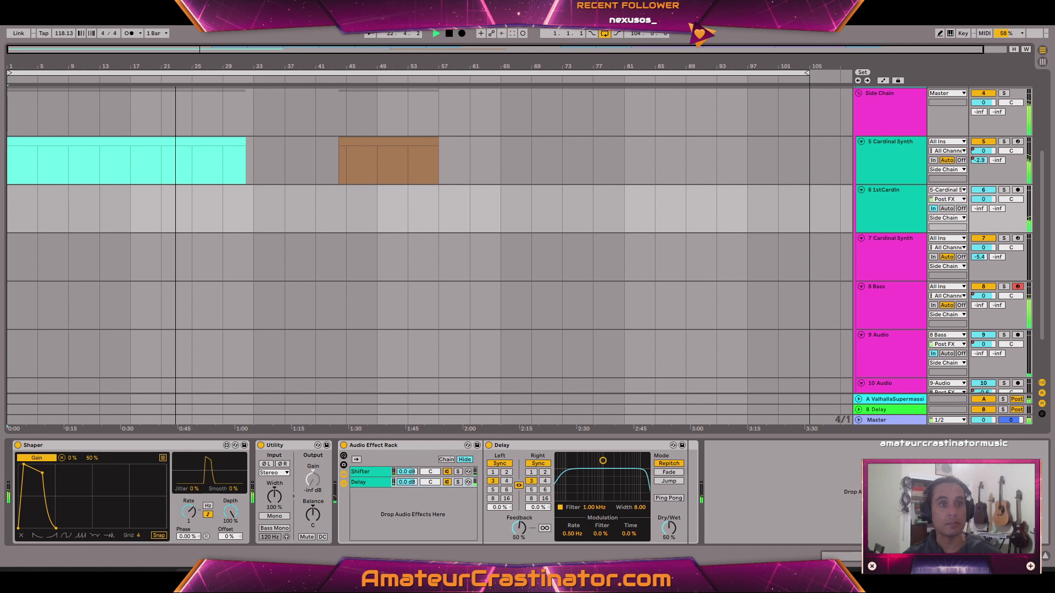
pyautogui.moveTo(473, 523); pyautogui.dragTo(422, 500)
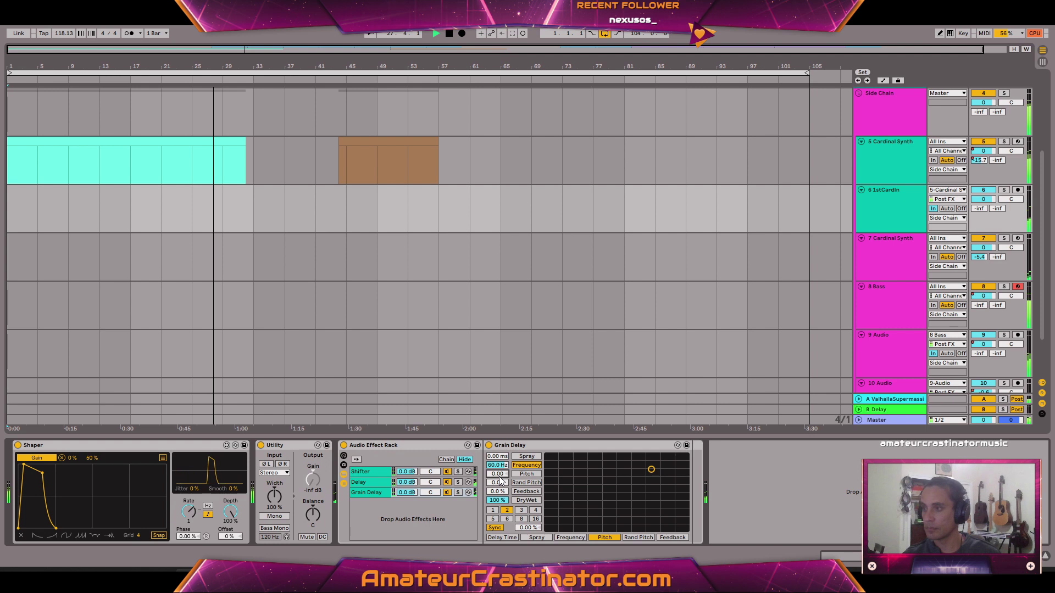
# Set the Grain Delay's pitch to -3, feedback to 71 % and frequency to 3.78 Hz
pyautogui.write('-')
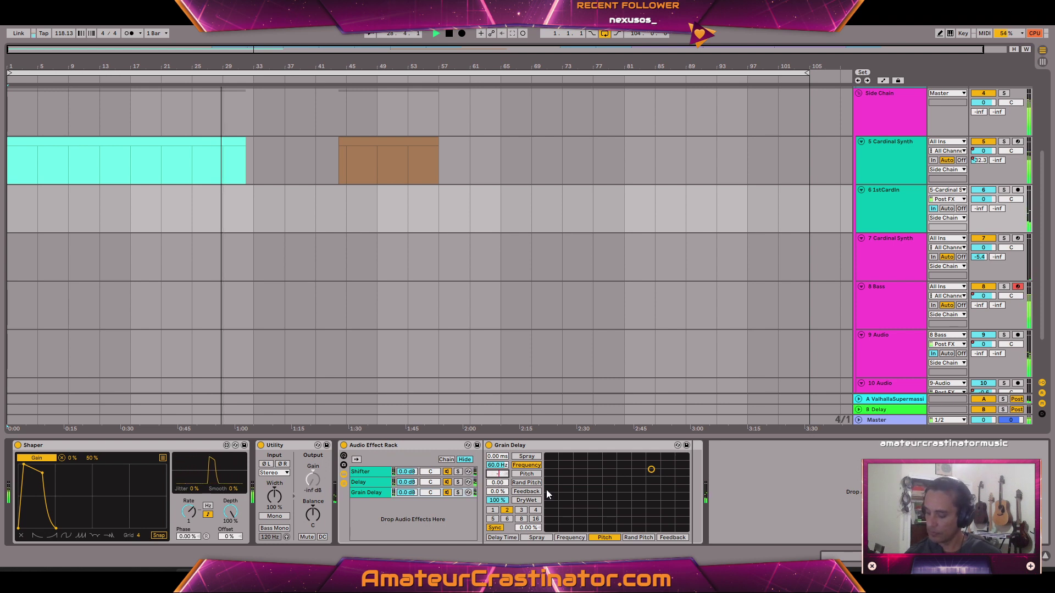
pyautogui.write('3')
pyautogui.press('Return')
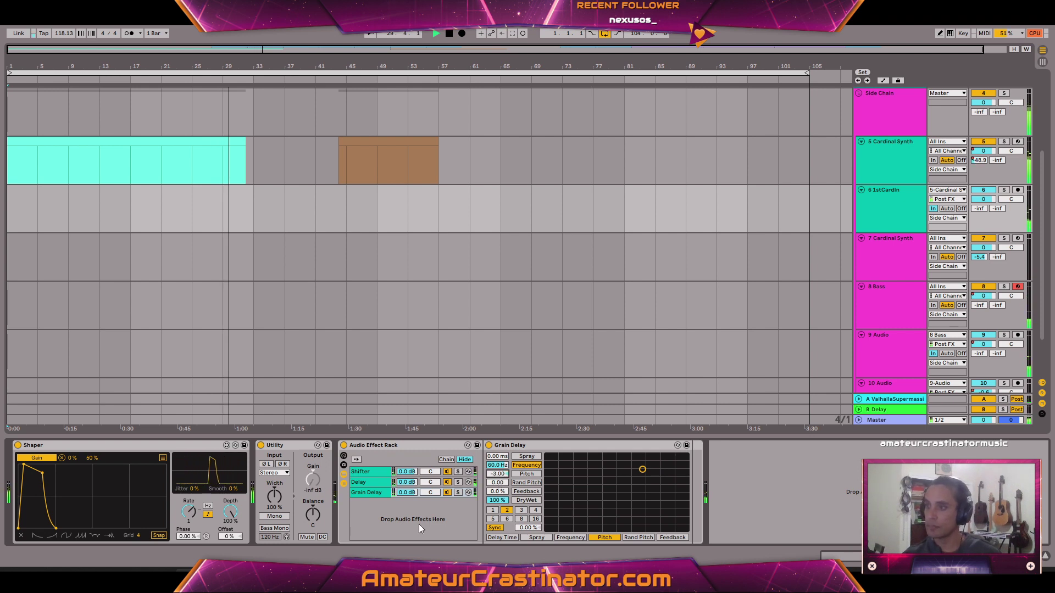
pyautogui.moveTo(502, 491)
pyautogui.mouseDown()
pyautogui.moveTo(503, 452)
pyautogui.moveTo(500, 505)
pyautogui.mouseUp()
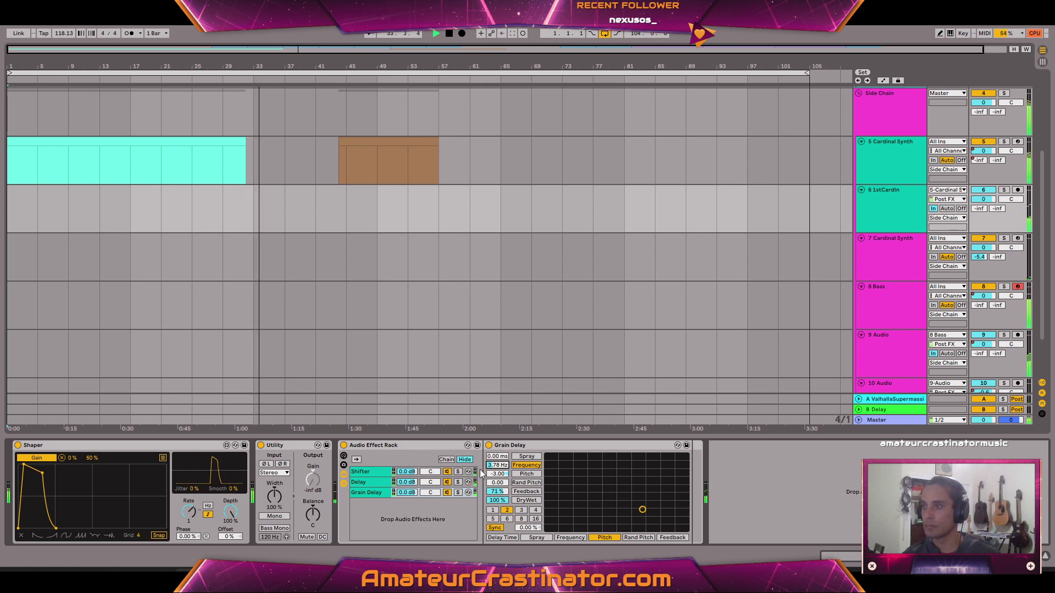
# Narrow the rack Delay's filter to 1.67 kHz with width 3.07, and set the Shifter's coarse pitch to 12 st
pyautogui.click(367, 482)
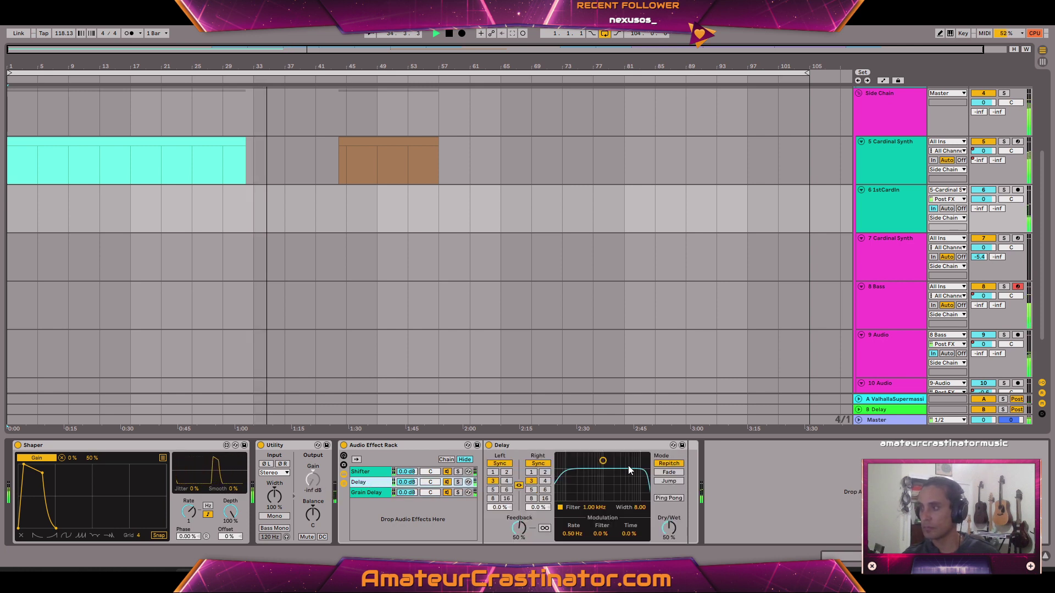
pyautogui.moveTo(603, 465); pyautogui.dragTo(611, 485)
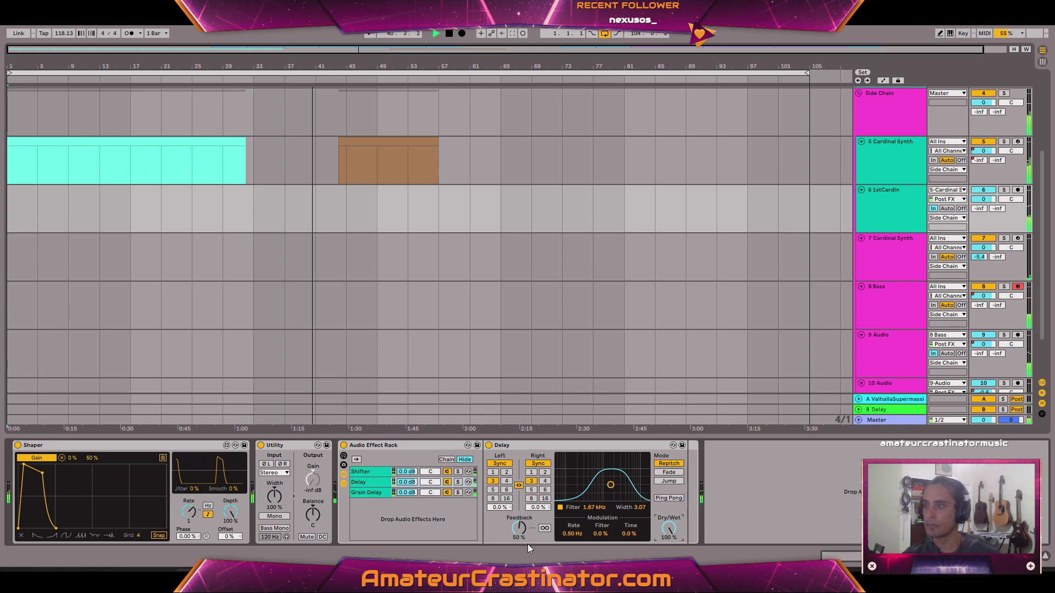
pyautogui.click(362, 473)
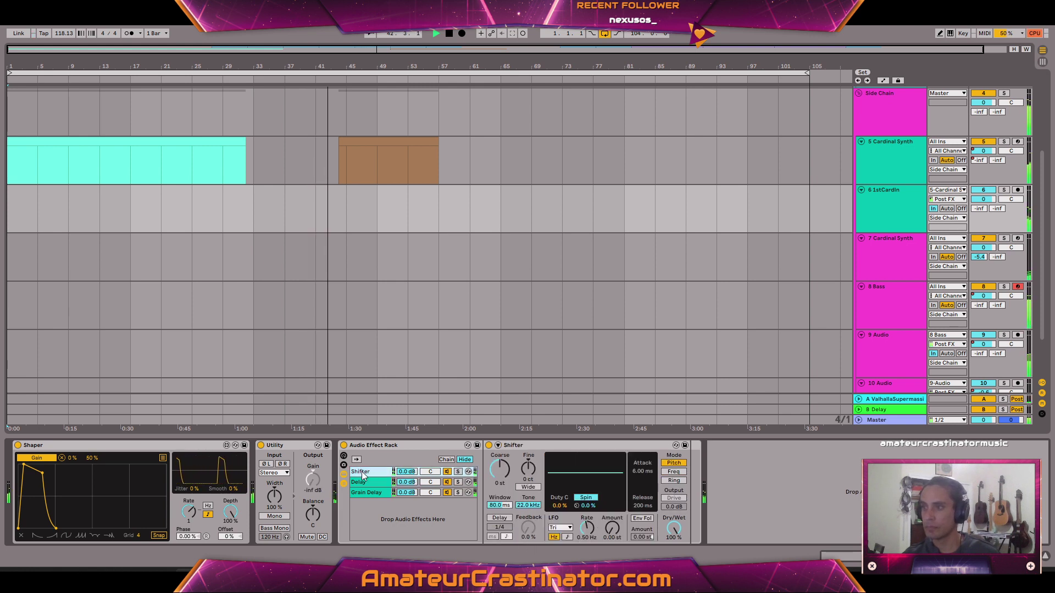
pyautogui.click(498, 476)
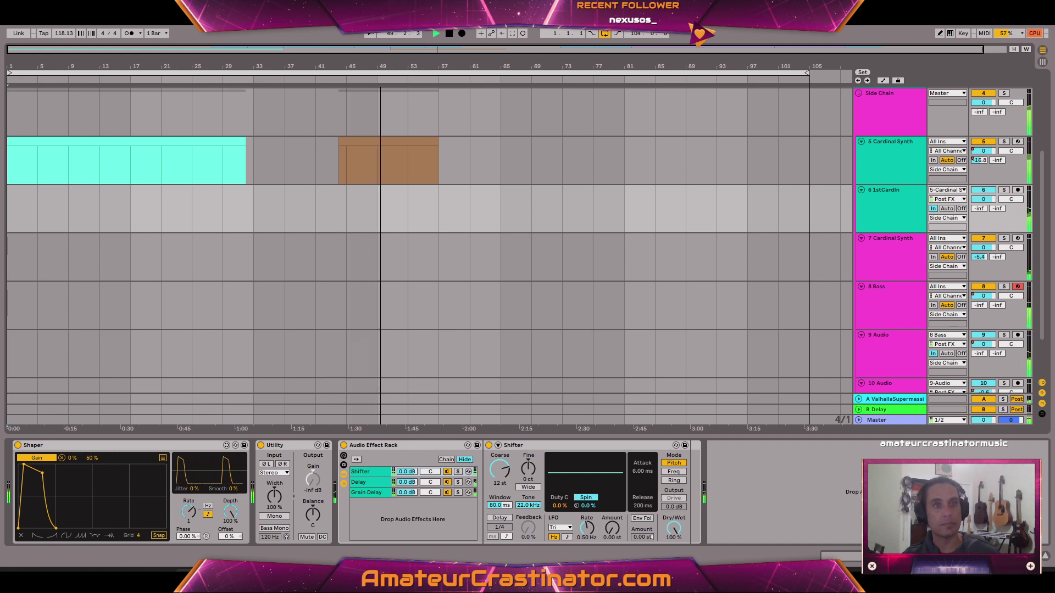
# Add a Delay with 58 % feedback after the rack, and solo the 1stCardIn track while setting the Shifter's window to 10 ms
pyautogui.hotkey('ctrl', 'v')
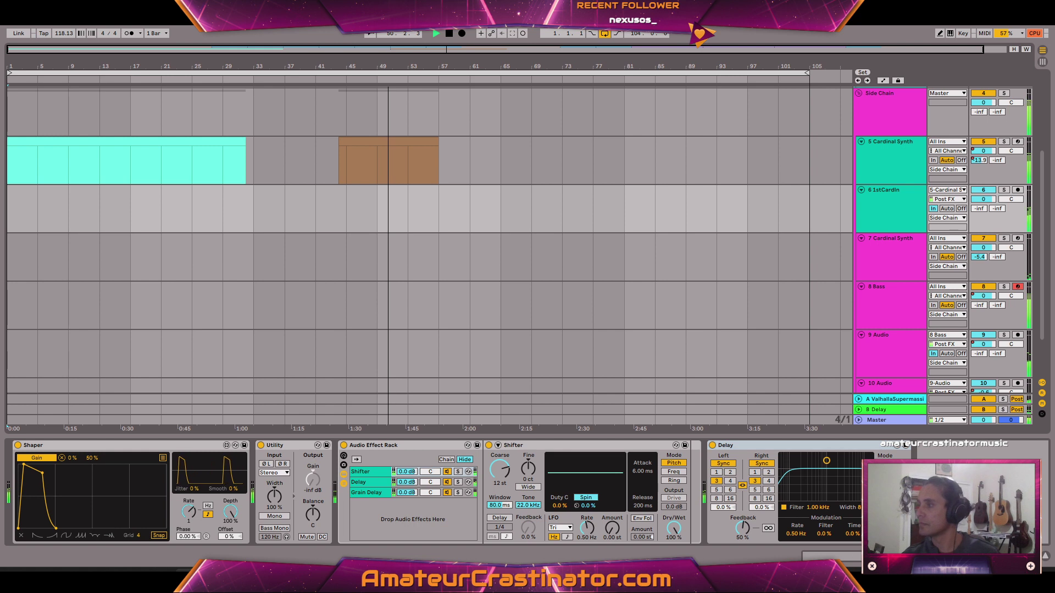
pyautogui.moveTo(741, 529); pyautogui.dragTo(742, 524)
pyautogui.press('s')
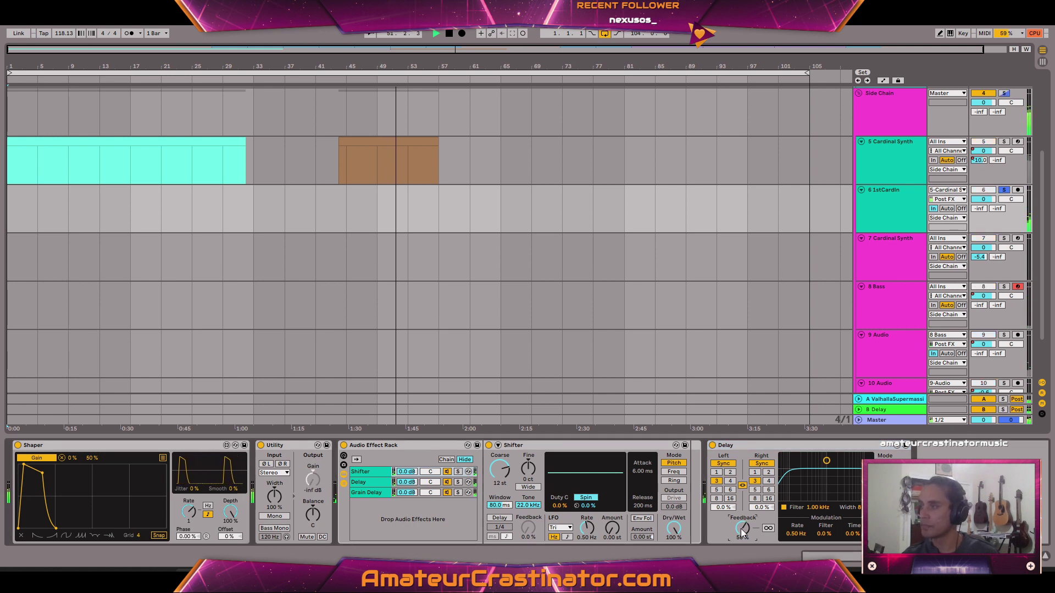
# Stop playback, show the automation, and replay from the start while examining the 5 Cardinal Synth and 1stCardIn tracks and their devices
pyautogui.click(450, 34)
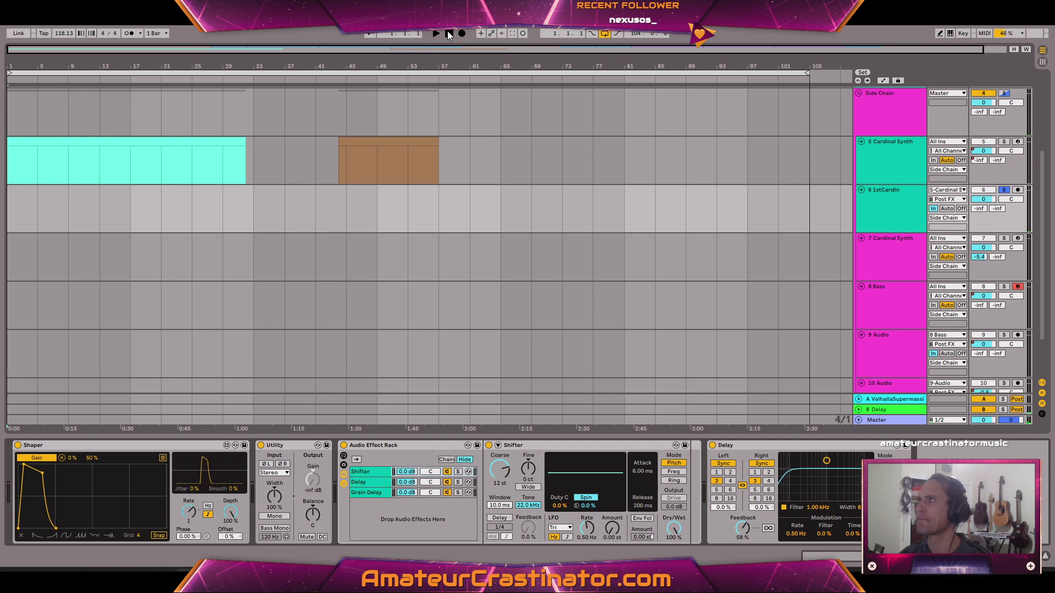
pyautogui.press('a')
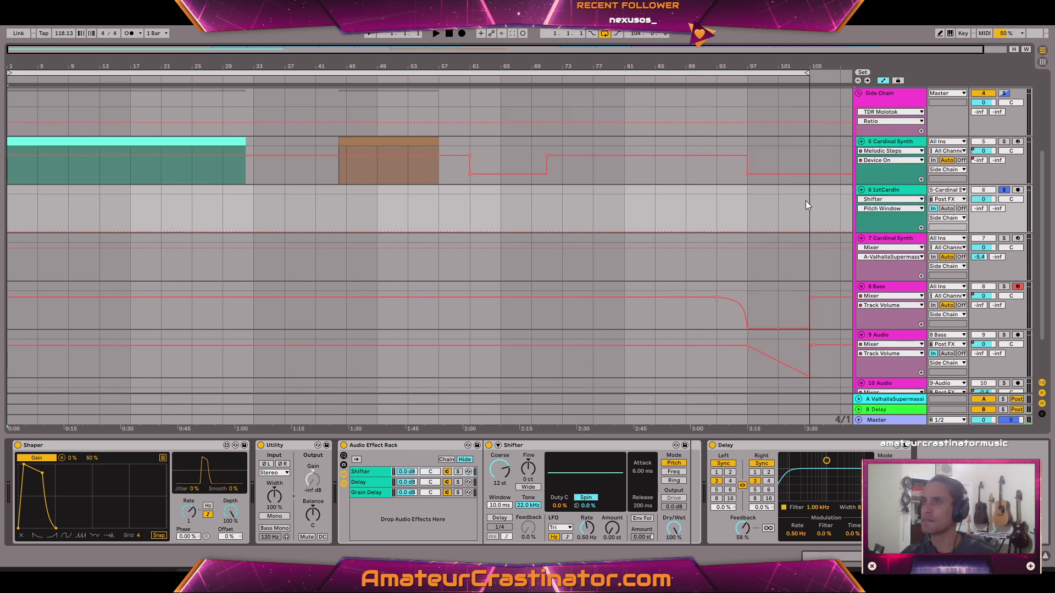
pyautogui.click(895, 173)
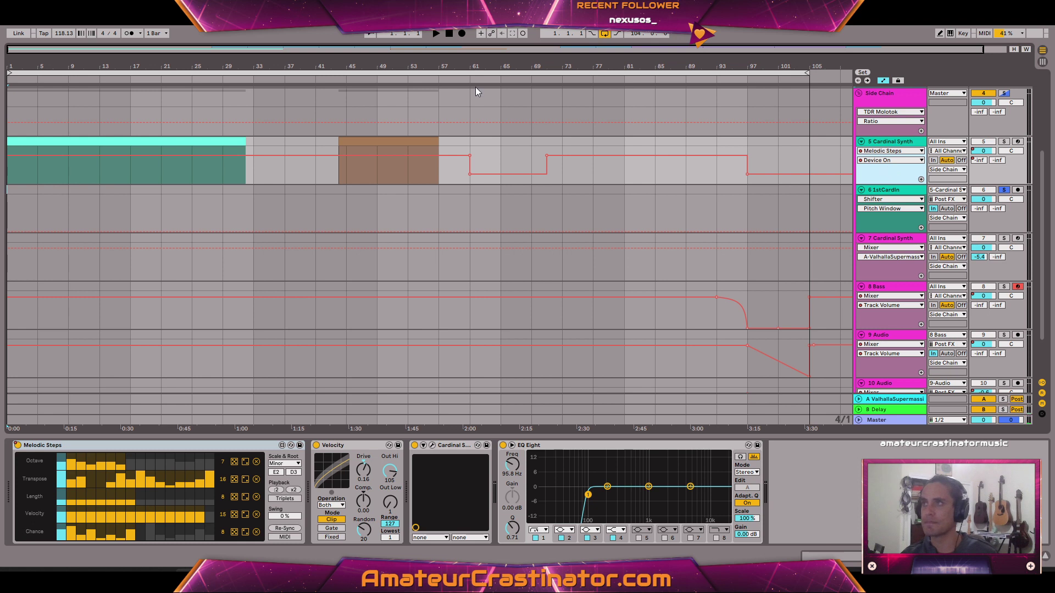
pyautogui.press('space')
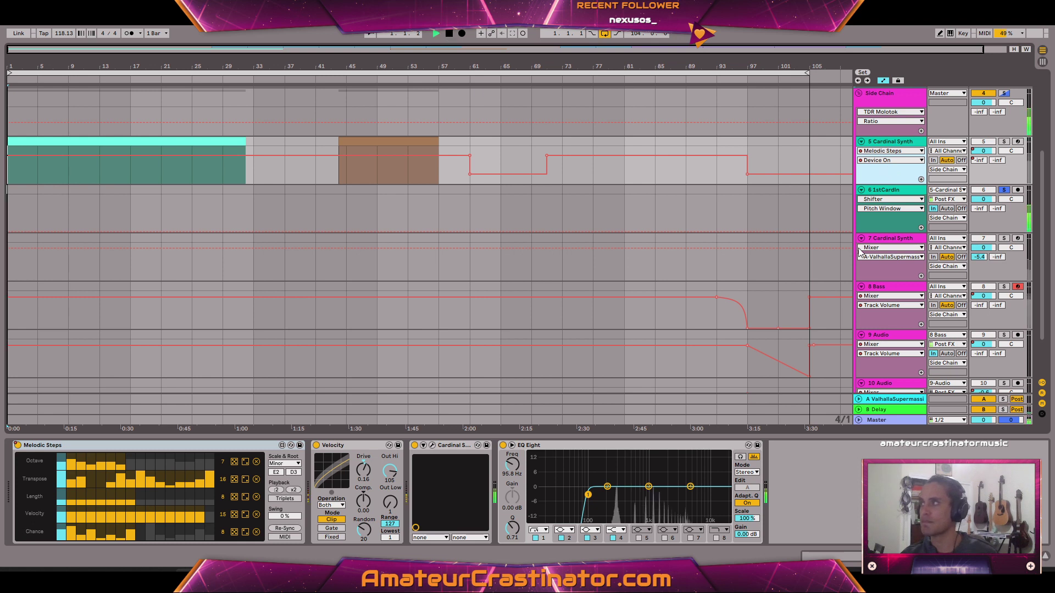
pyautogui.click(881, 222)
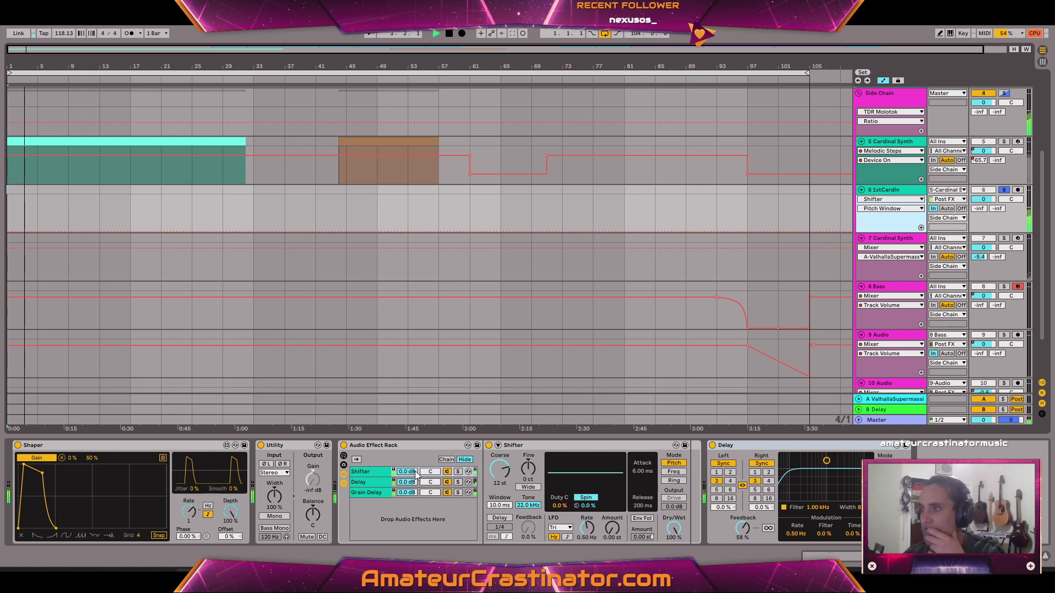
# Audition the rack's Shifter chain by briefly soloing it, and set the Shifter's coarse pitch to 24 st
pyautogui.click(457, 473)
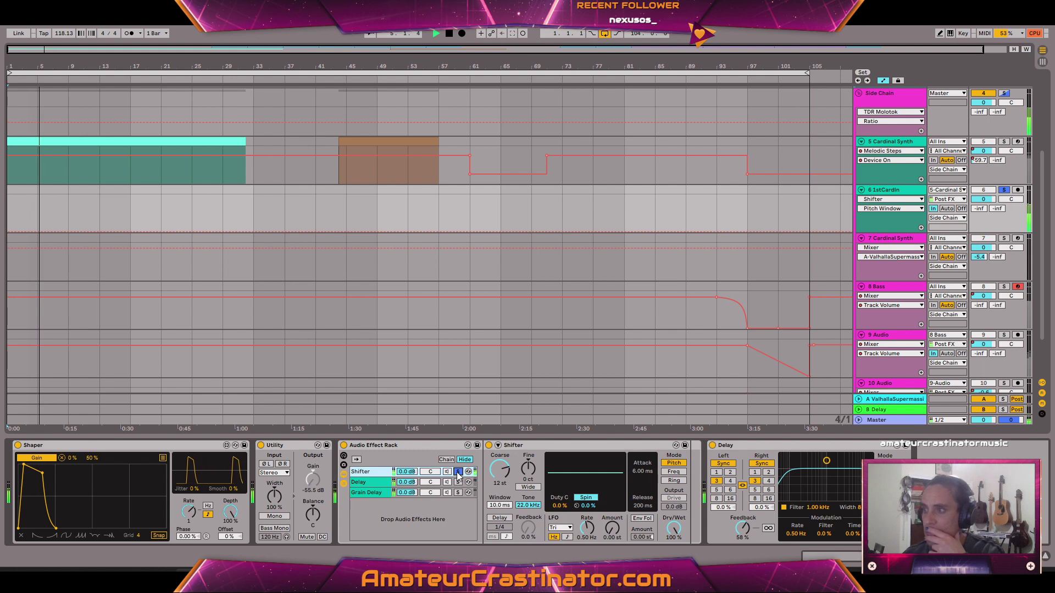
pyautogui.click(457, 472)
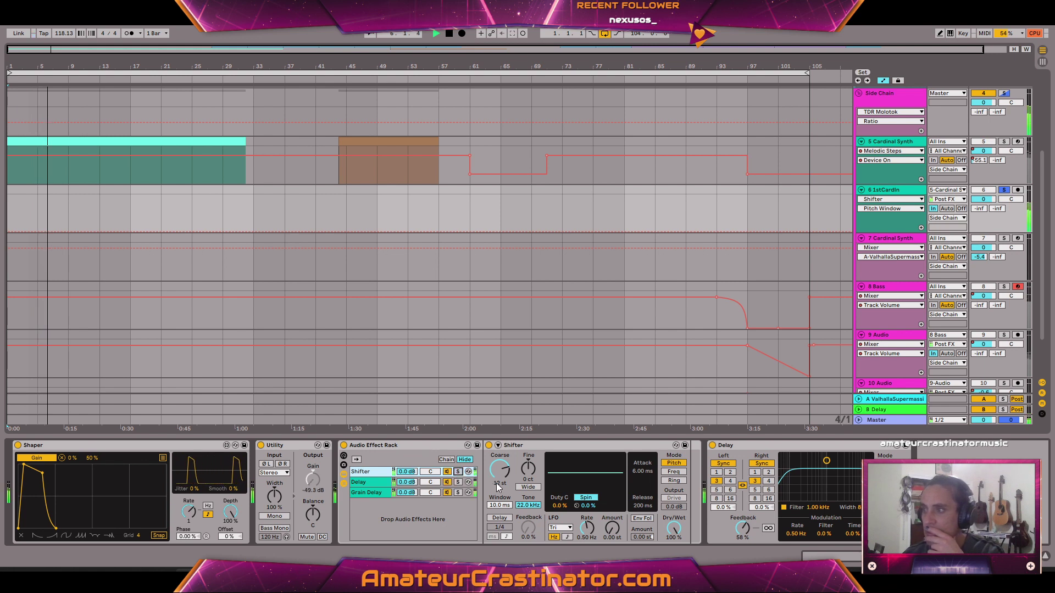
pyautogui.moveTo(500, 471); pyautogui.dragTo(501, 483)
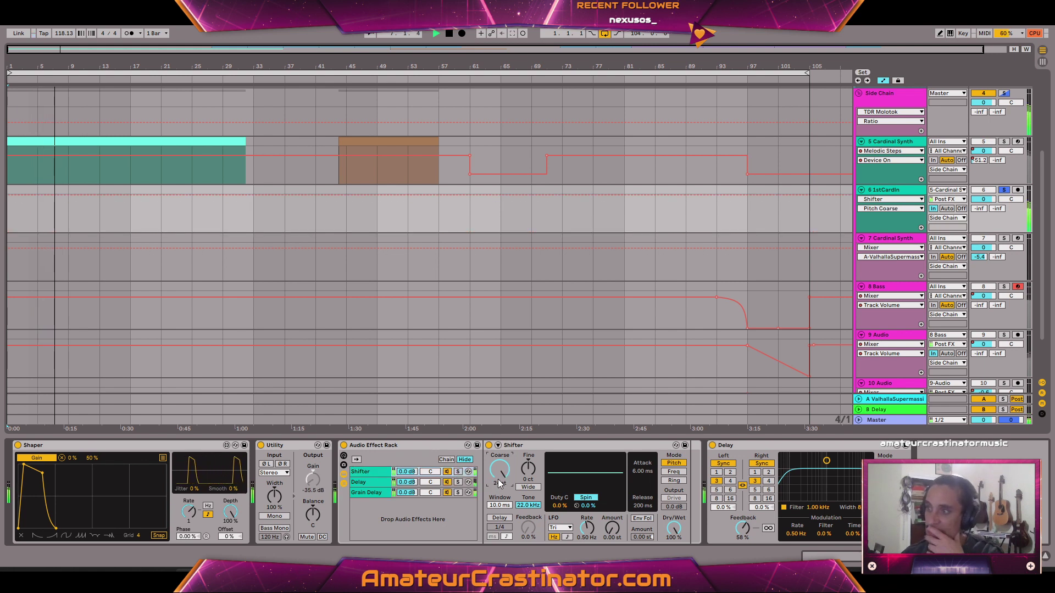
# Set the pitch of the rack's Grain Delay to 12
pyautogui.click(365, 493)
pyautogui.moveTo(498, 464); pyautogui.dragTo(501, 477)
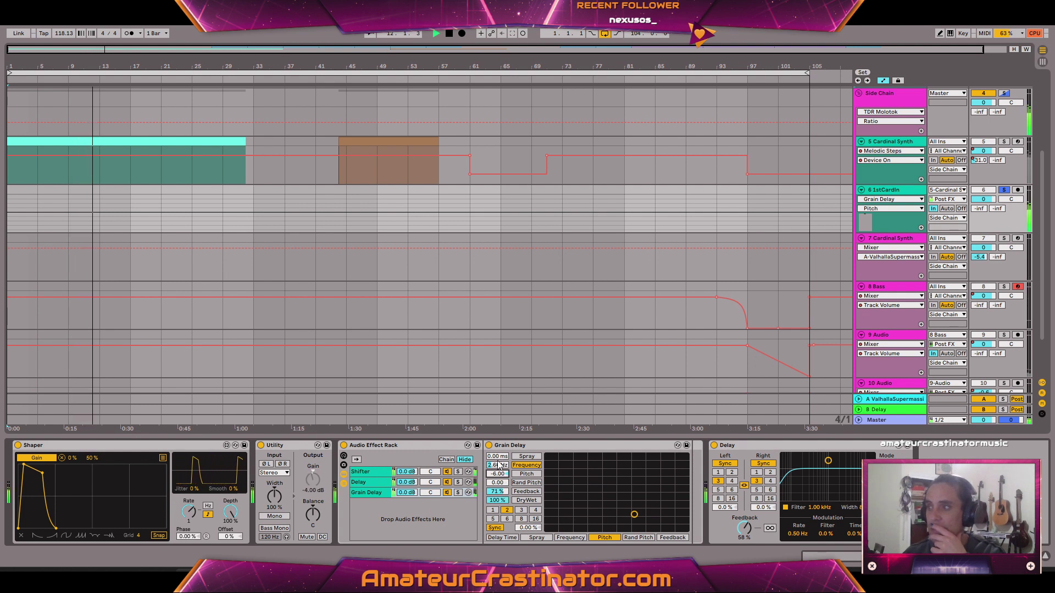
pyautogui.write('12')
pyautogui.press('Return')
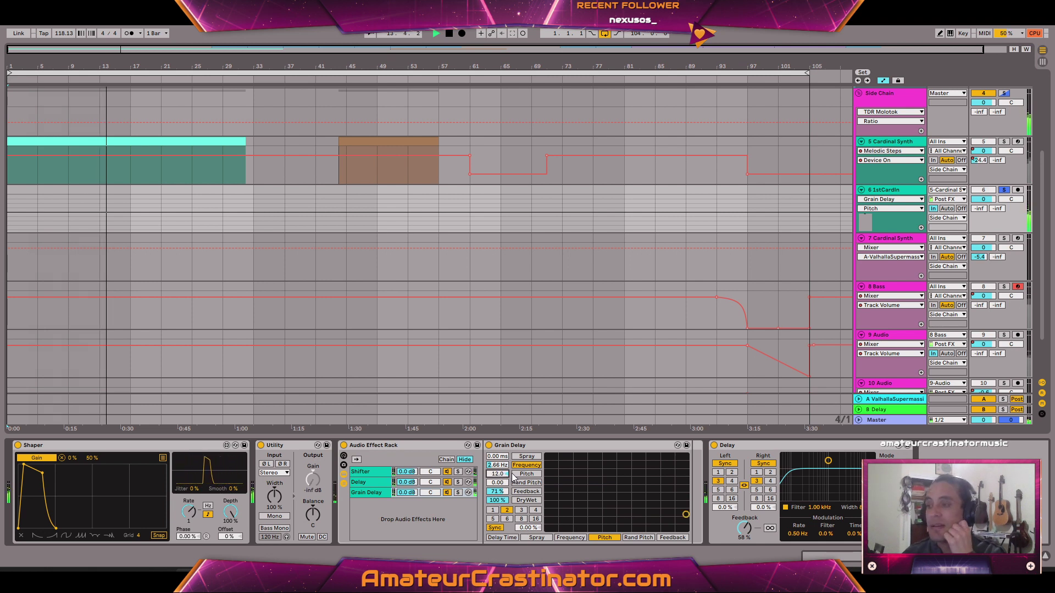
# Set the Grain Delay's spray to 0.76 ms, frequency to 3.64 Hz and feedback to 53 %
pyautogui.click(365, 483)
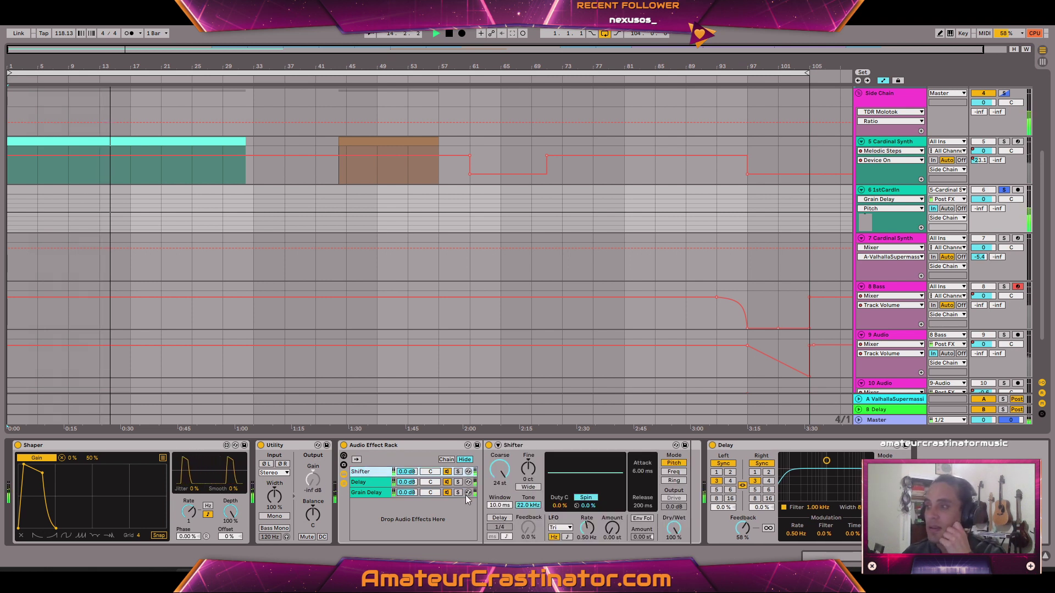
pyautogui.click(367, 491)
pyautogui.click(497, 465)
pyautogui.moveTo(497, 465); pyautogui.dragTo(497, 451)
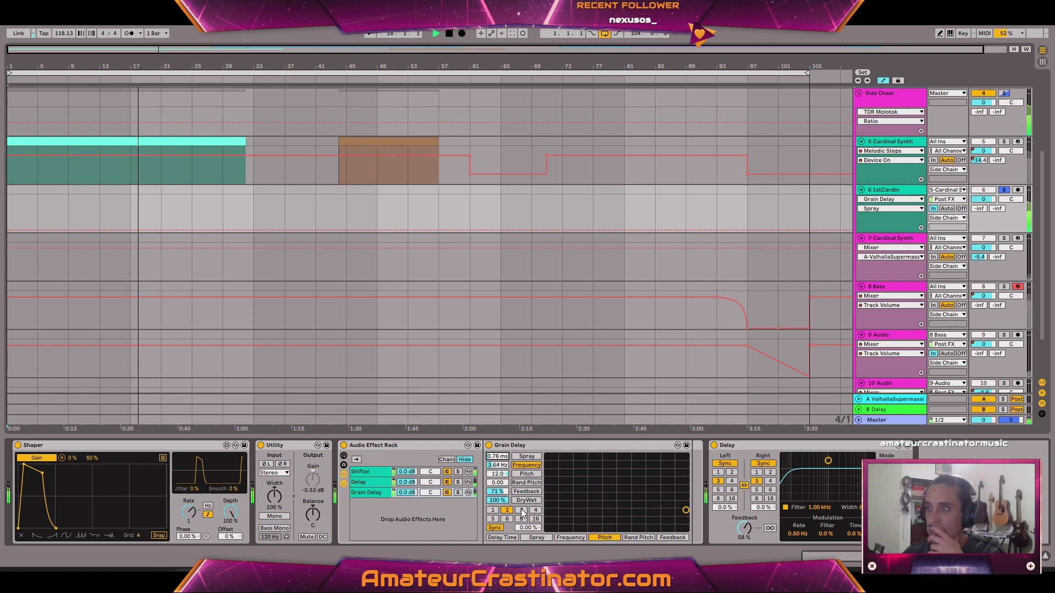
pyautogui.moveTo(497, 492); pyautogui.dragTo(497, 502)
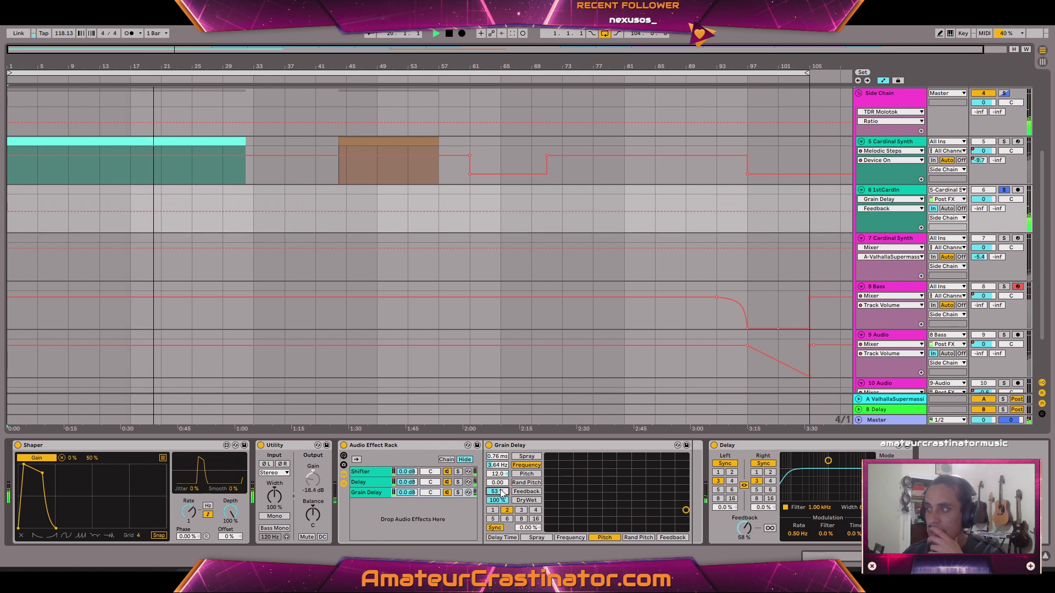
# Switch off the rack's Grain Delay and Delay chains, and set the Shifter's dry/wet to 89 %
pyautogui.click(448, 493)
pyautogui.click(448, 483)
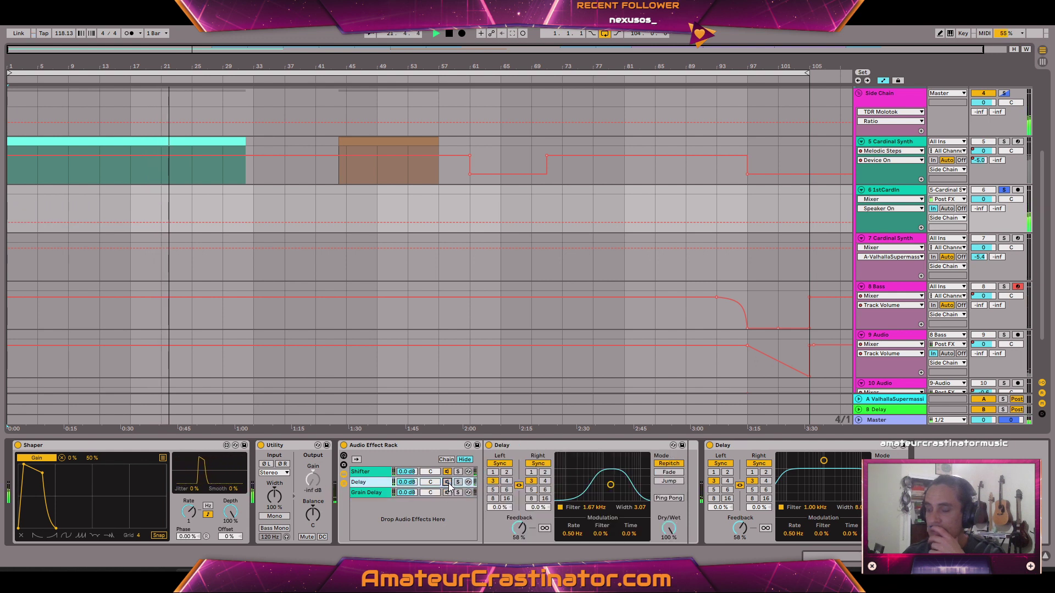
pyautogui.click(385, 472)
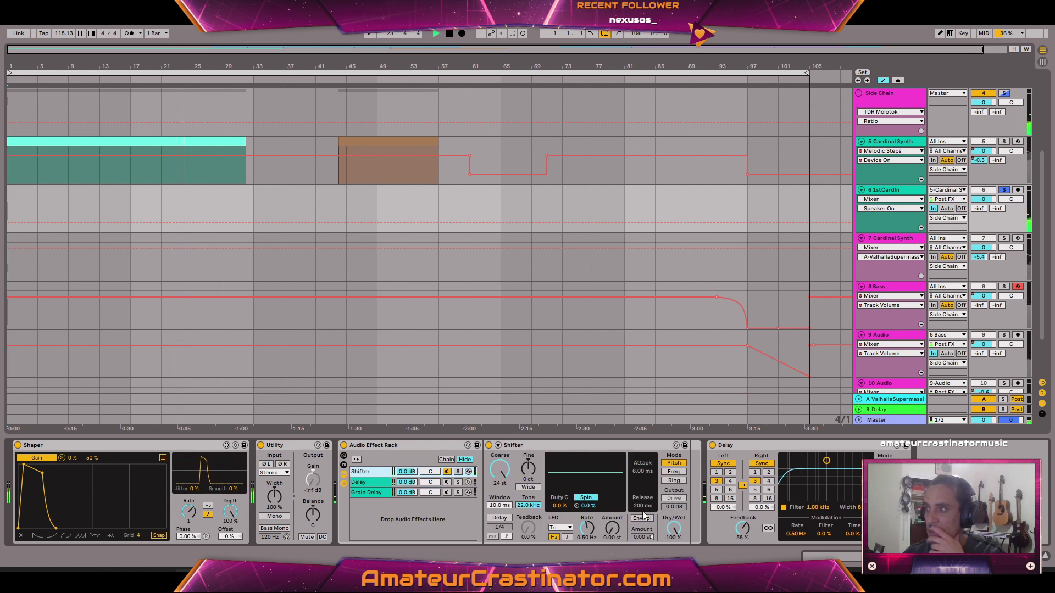
pyautogui.moveTo(675, 530); pyautogui.dragTo(675, 537)
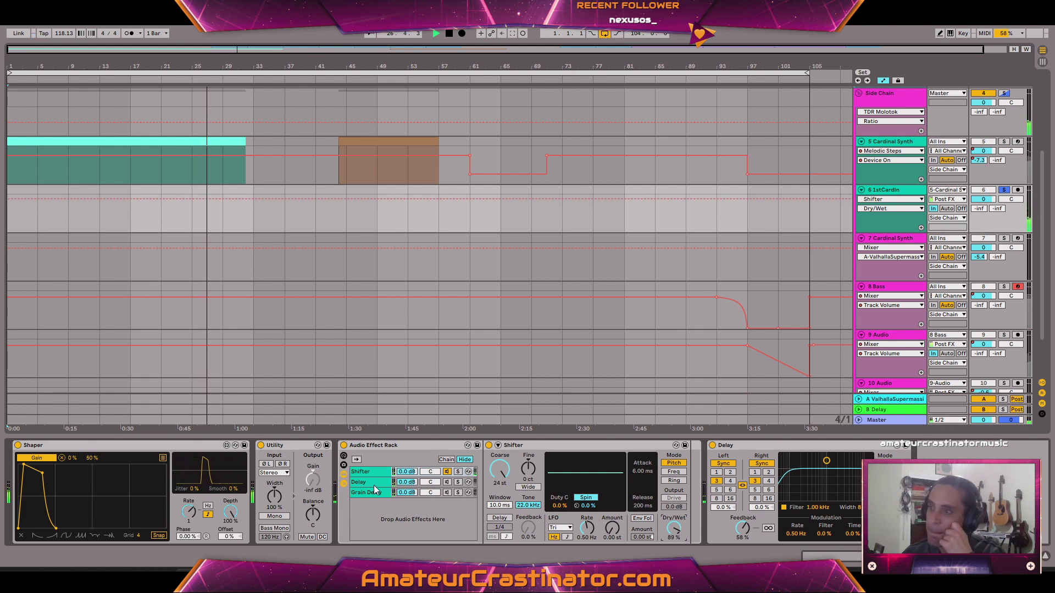
# Solo the rack's Delay chain and switch the Delay and Grain Delay chains back on
pyautogui.click(457, 483)
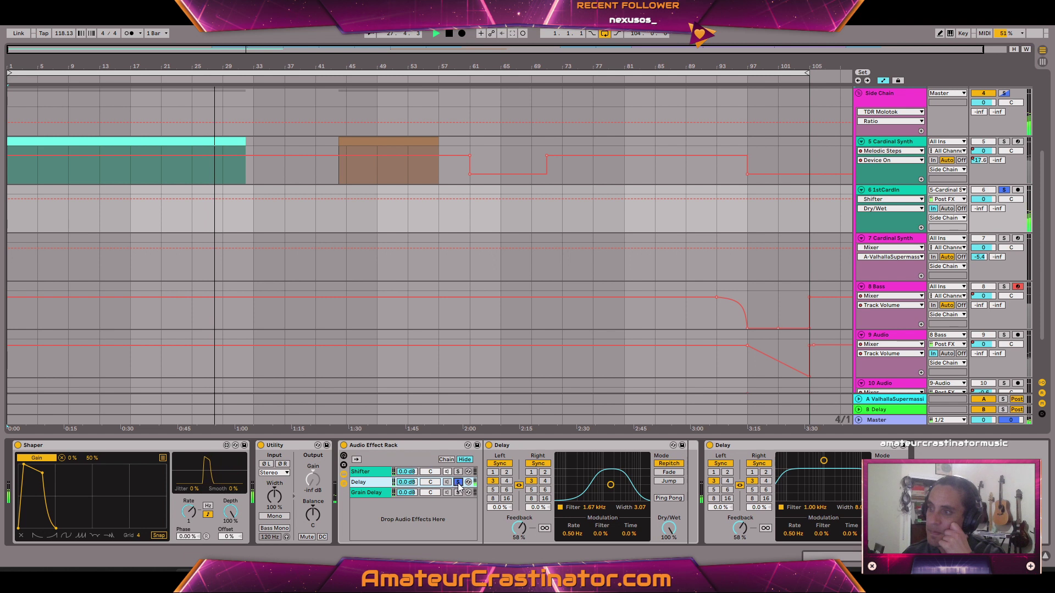
pyautogui.click(448, 484)
pyautogui.click(448, 493)
pyautogui.click(448, 483)
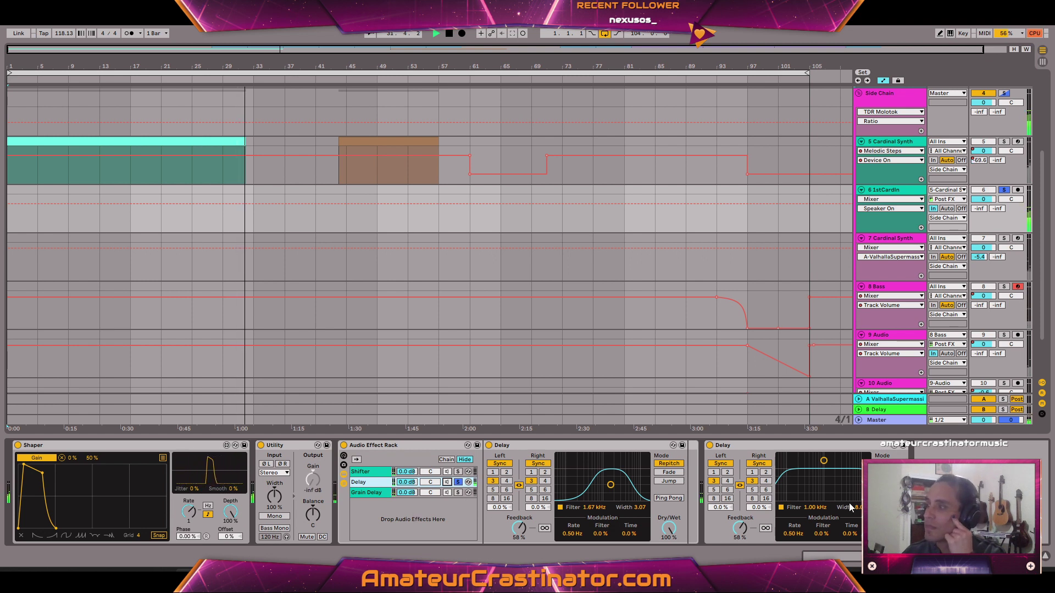
# Solo the Grain Delay chain with 46 % feedback, and set the final Delay's filter to 3.74 kHz with width 4.41
pyautogui.moveTo(824, 461); pyautogui.dragTo(826, 518)
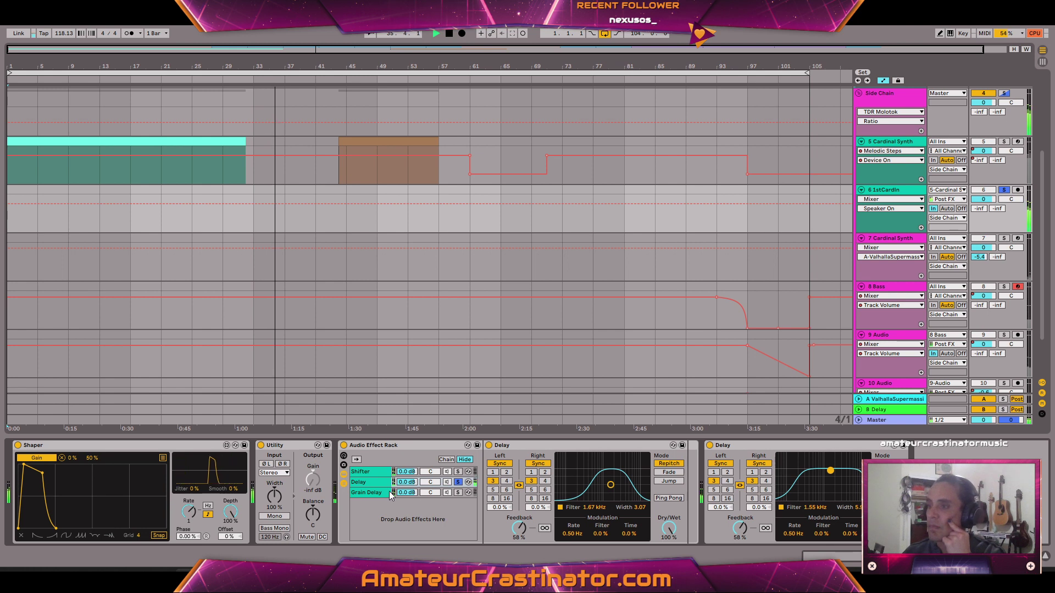
pyautogui.click(458, 492)
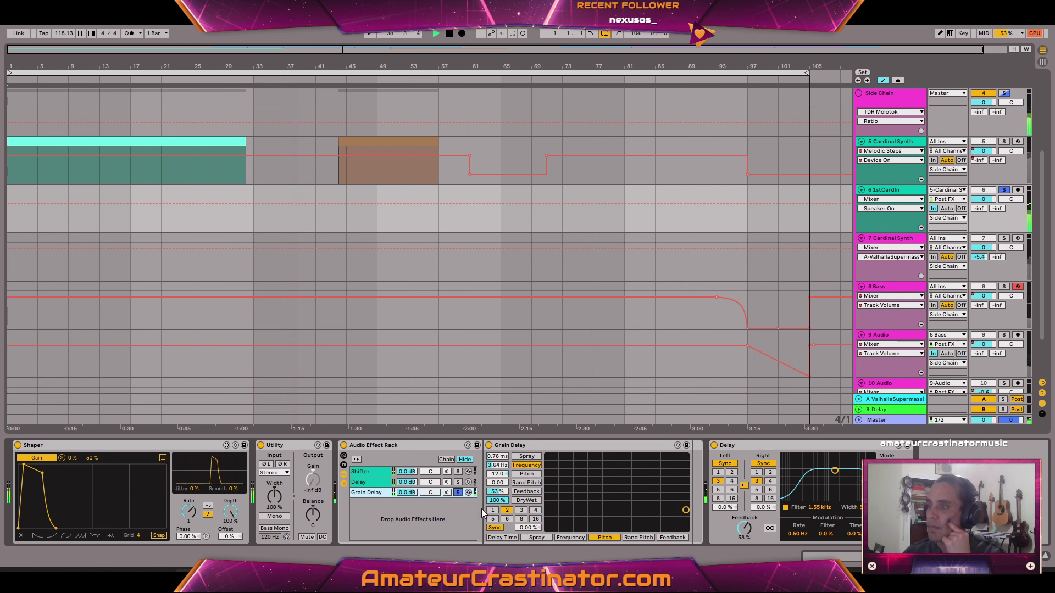
pyautogui.moveTo(497, 491); pyautogui.dragTo(503, 498)
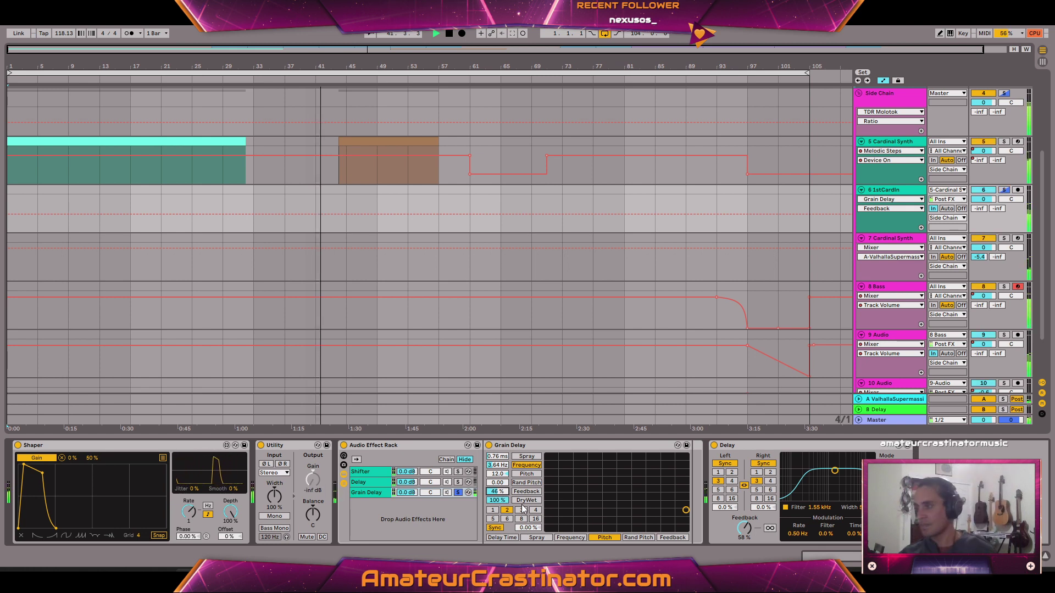
pyautogui.moveTo(839, 471); pyautogui.dragTo(849, 480)
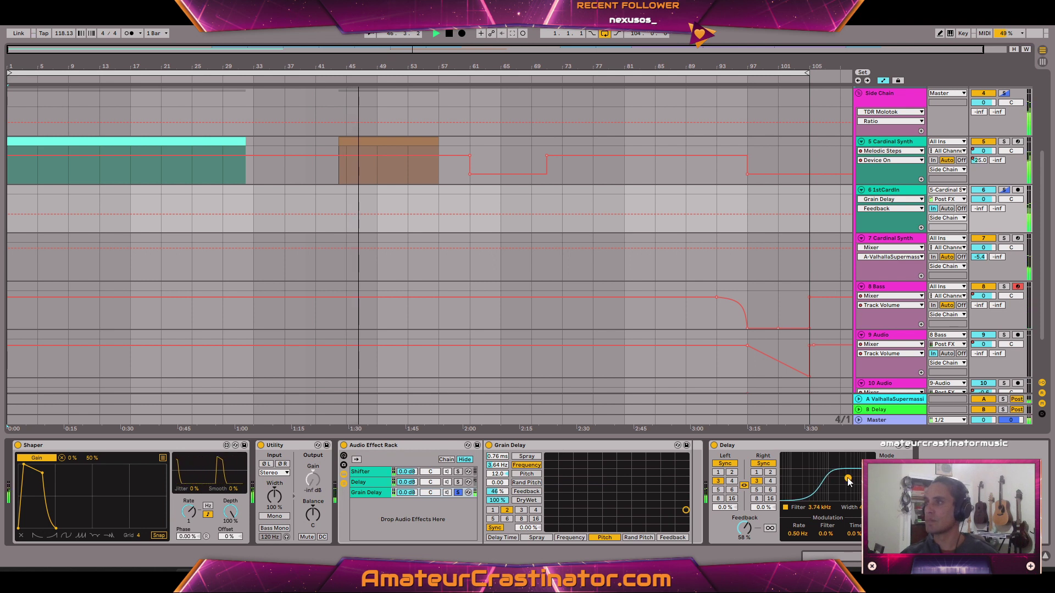
# Automate the 1stCardIn track volume to curve down from 0 dB at bar 53 to silence at bar 69, returning to 0 dB at bar 73
pyautogui.click(984, 200)
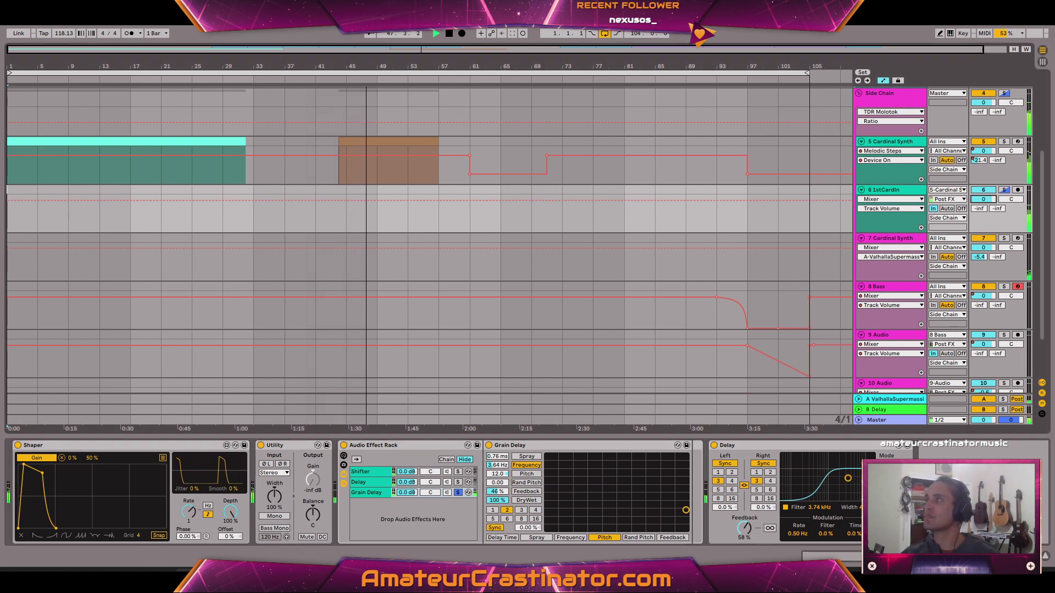
pyautogui.click(565, 203)
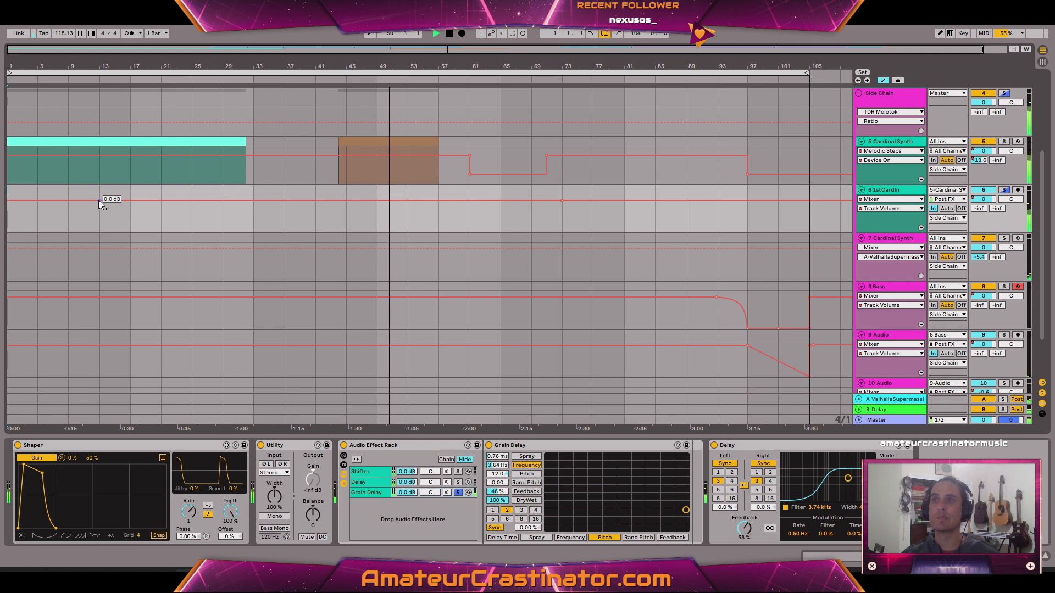
pyautogui.click(130, 200)
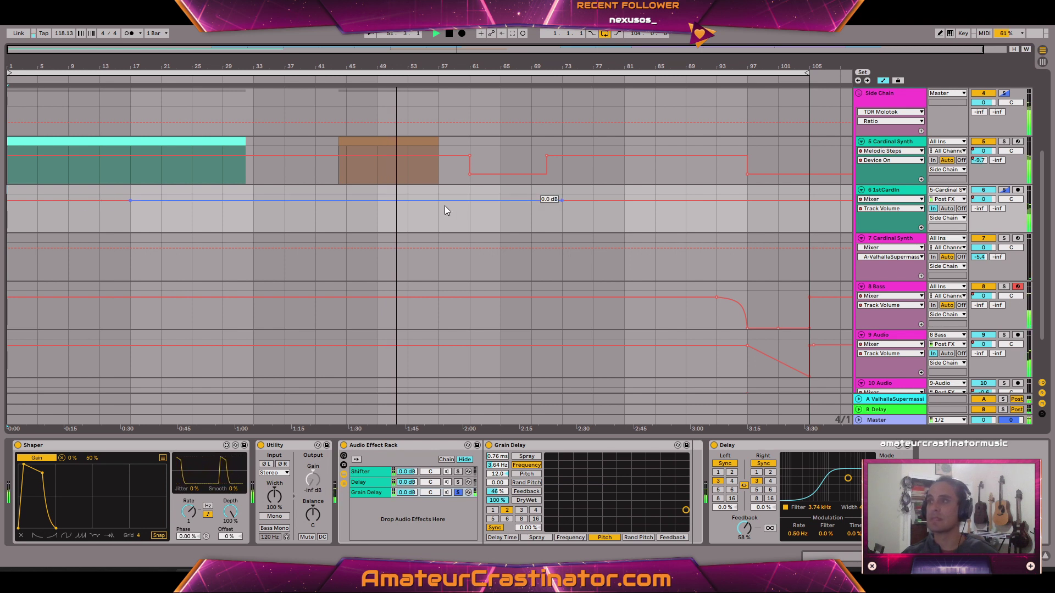
pyautogui.click(408, 201)
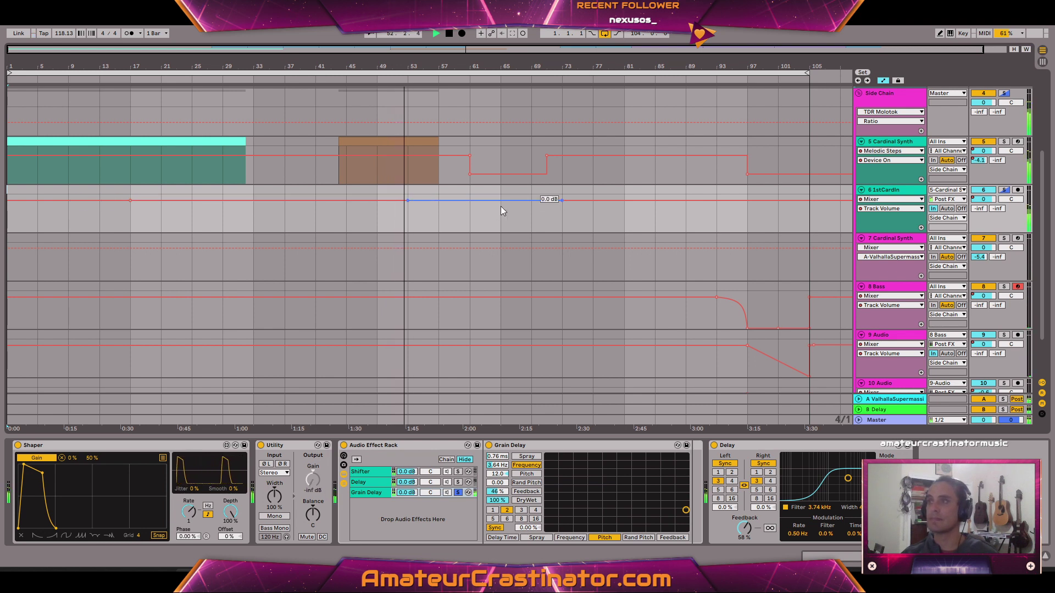
pyautogui.moveTo(531, 203); pyautogui.dragTo(481, 211)
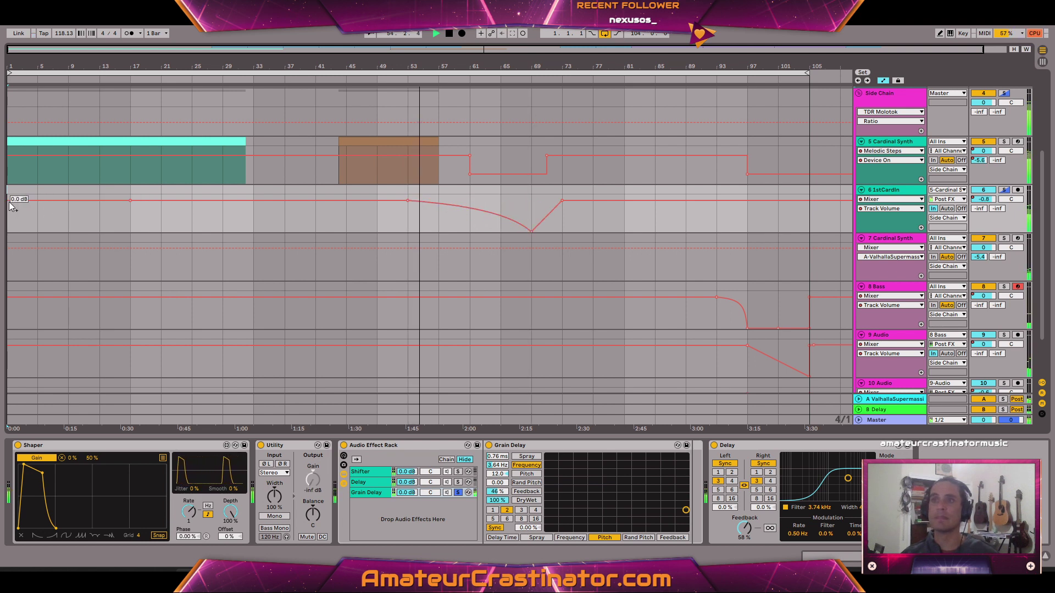
# Fade the 1stCardIn track volume in from silence at bar 1 to 0 dB at bar 33, and hide the automation
pyautogui.moveTo(8, 216); pyautogui.dragTo(7, 232)
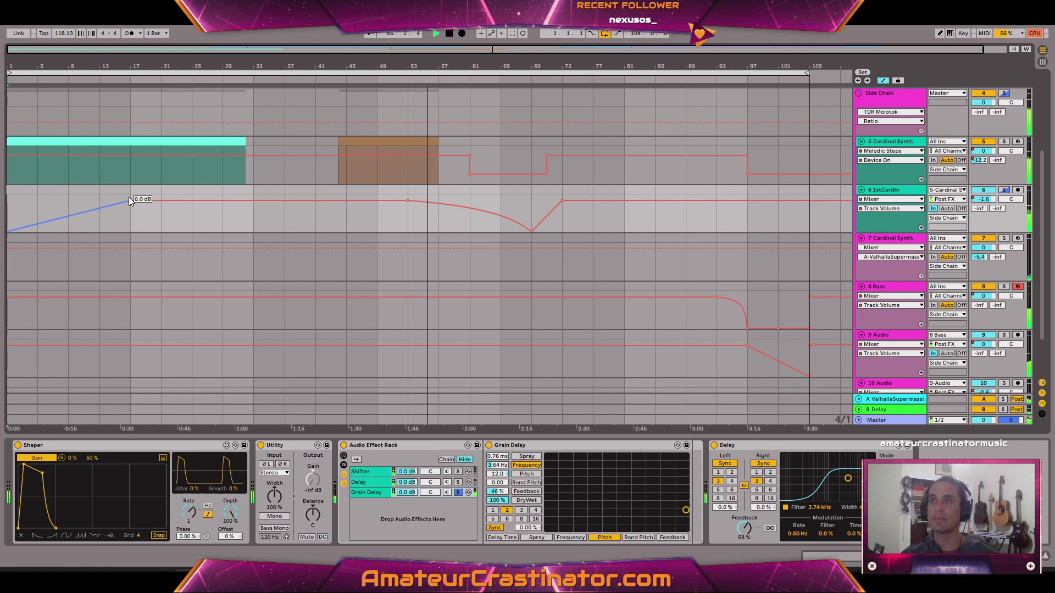
pyautogui.moveTo(131, 200); pyautogui.dragTo(253, 200)
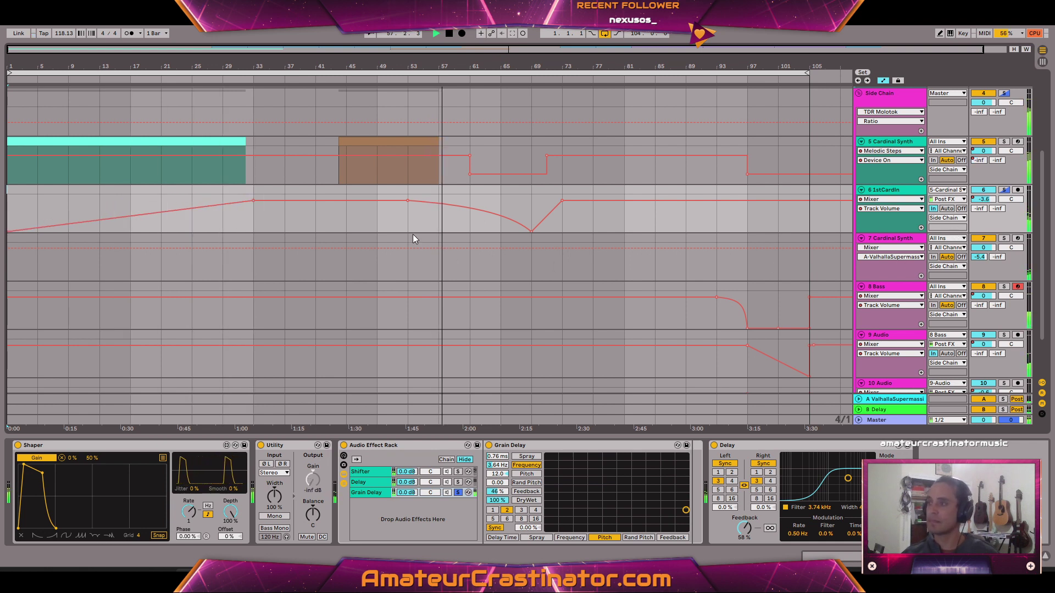
pyautogui.press('a')
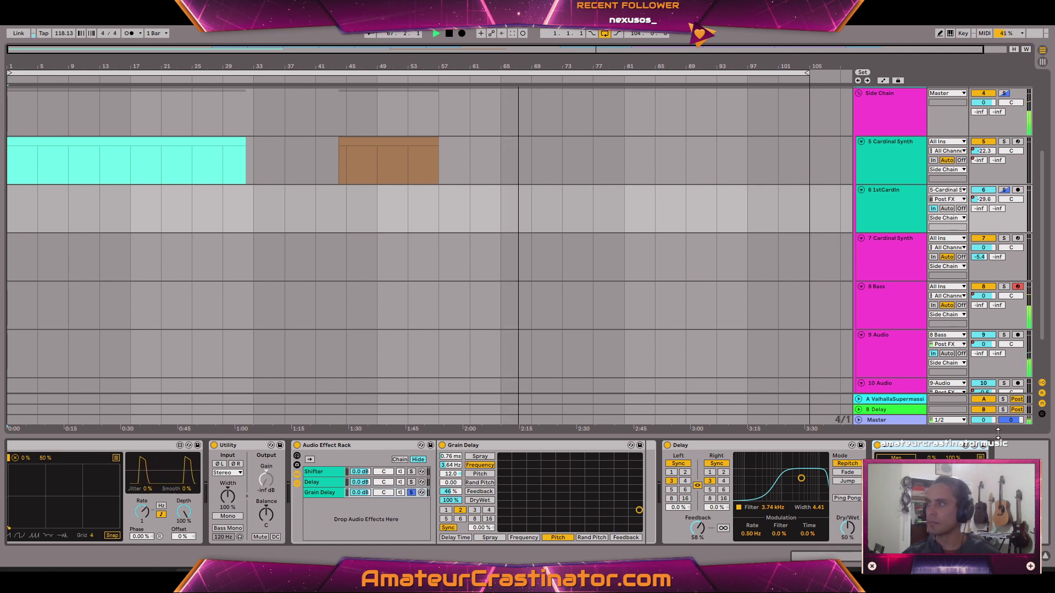
# Open the ValhallaSupermassive on return A, map the 1stCardIn track's LFO to it, and return to the 1stCardIn devices
pyautogui.click(893, 400)
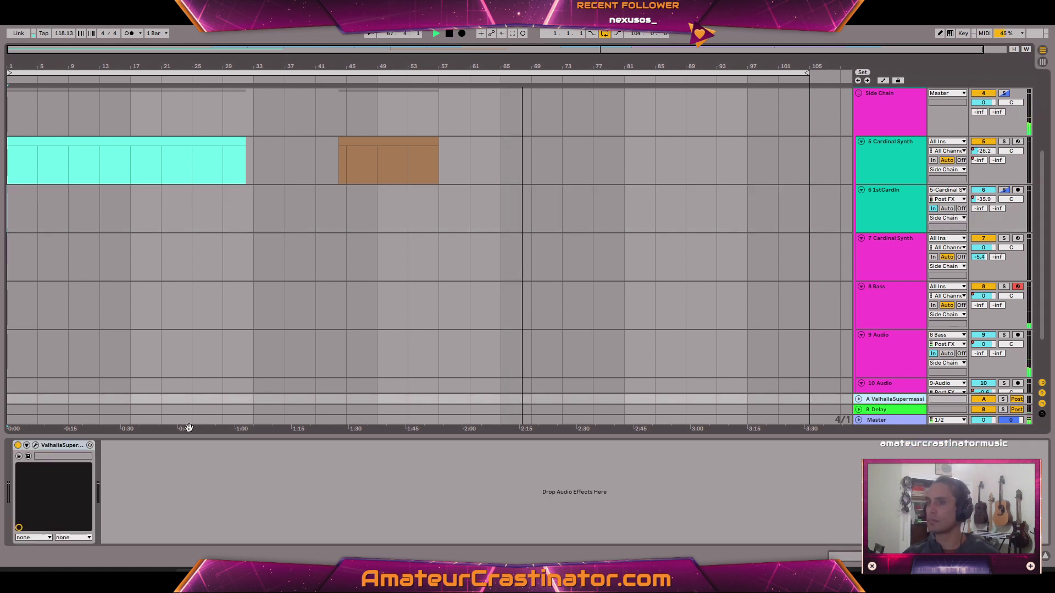
pyautogui.click(36, 445)
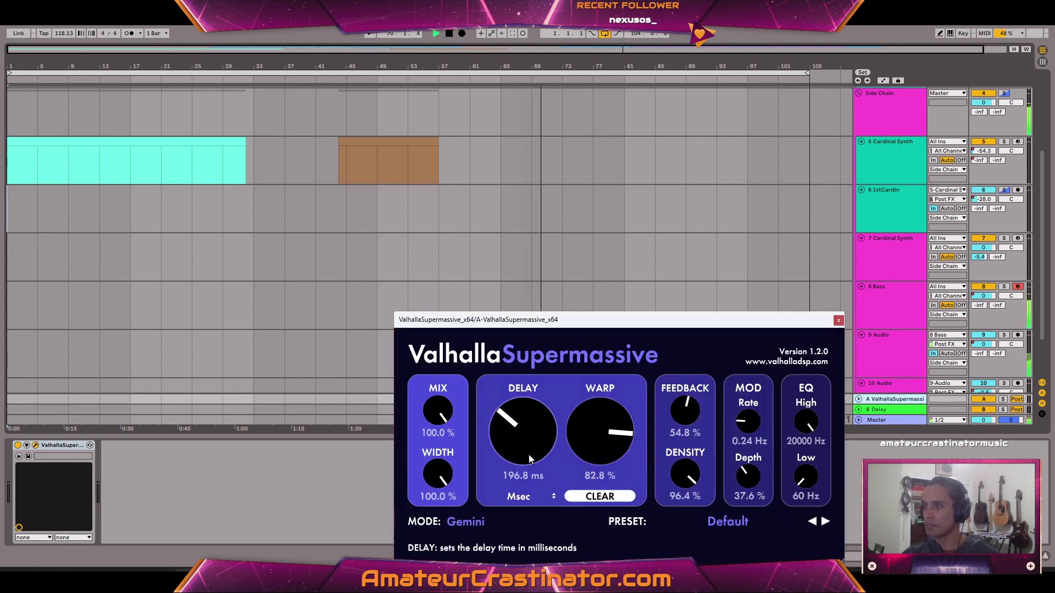
pyautogui.moveTo(781, 324); pyautogui.dragTo(748, 207)
pyautogui.click(804, 204)
pyautogui.click(892, 210)
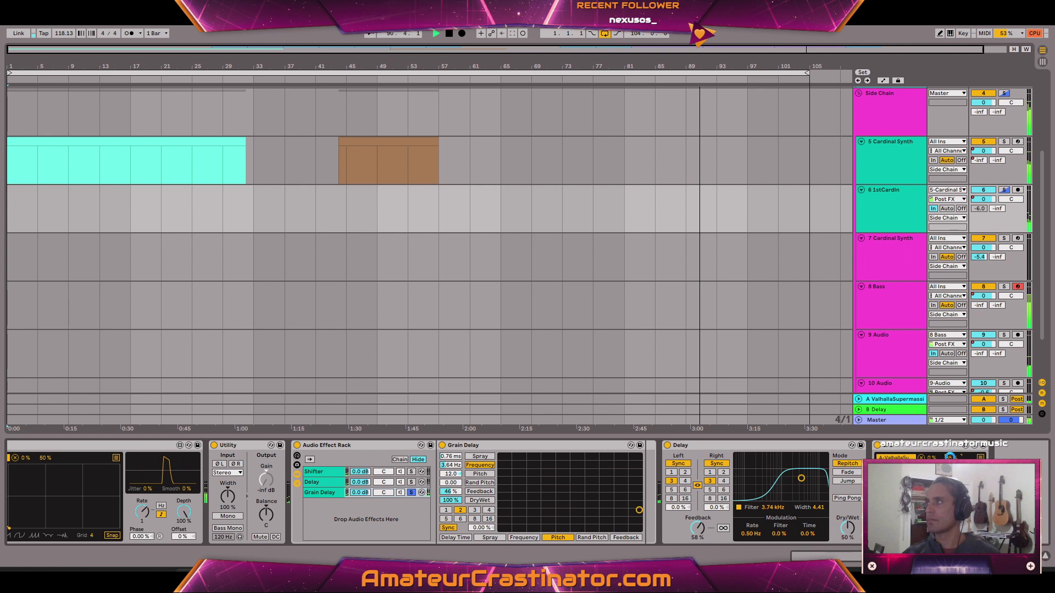
pyautogui.press('a')
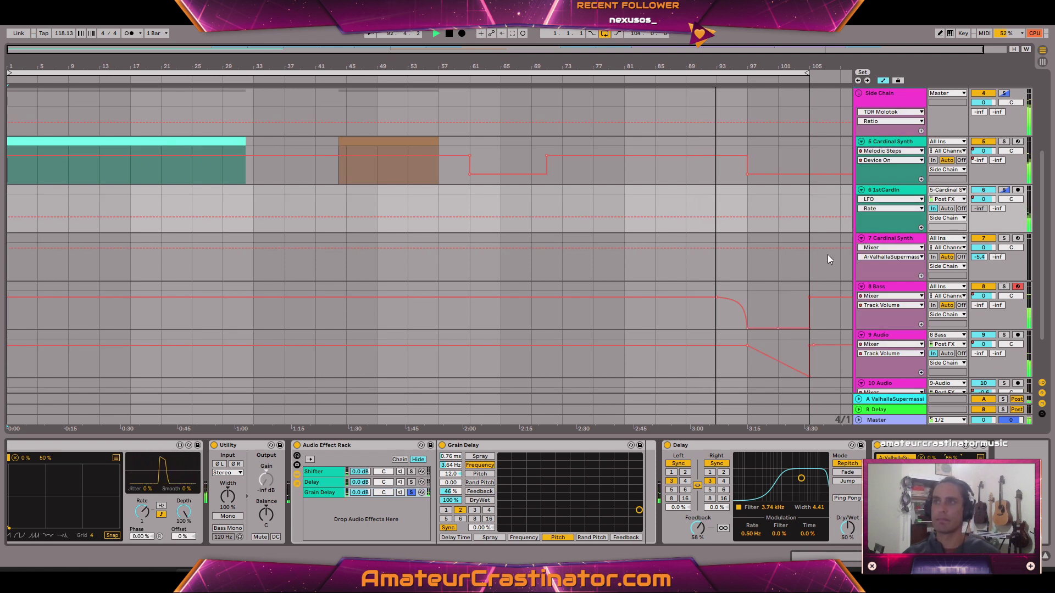
pyautogui.press('a')
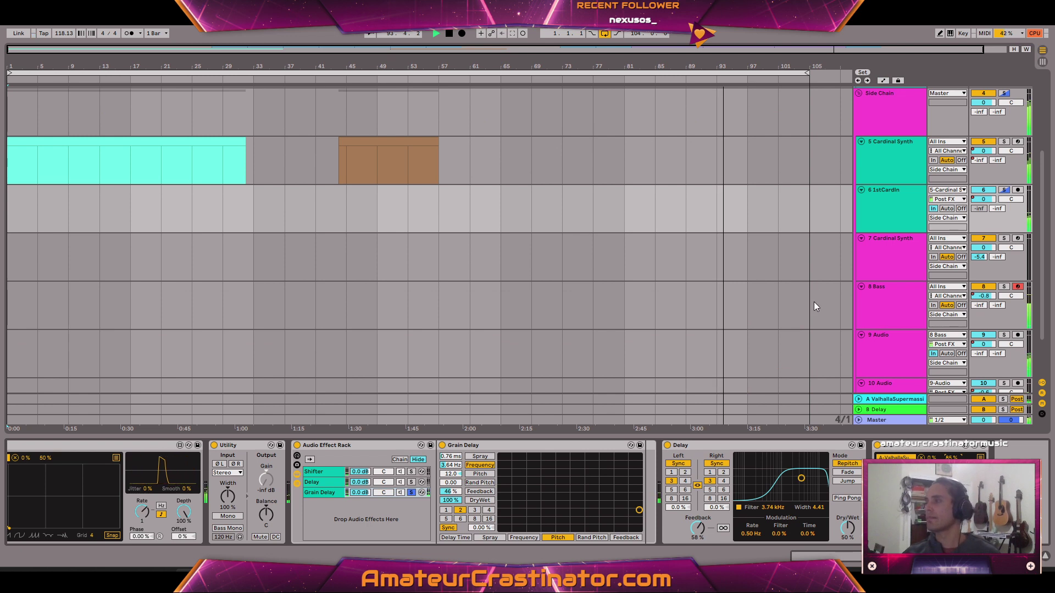
# Rename the 9 Audio track as # BassIn
pyautogui.scroll(-1, 446, 288)
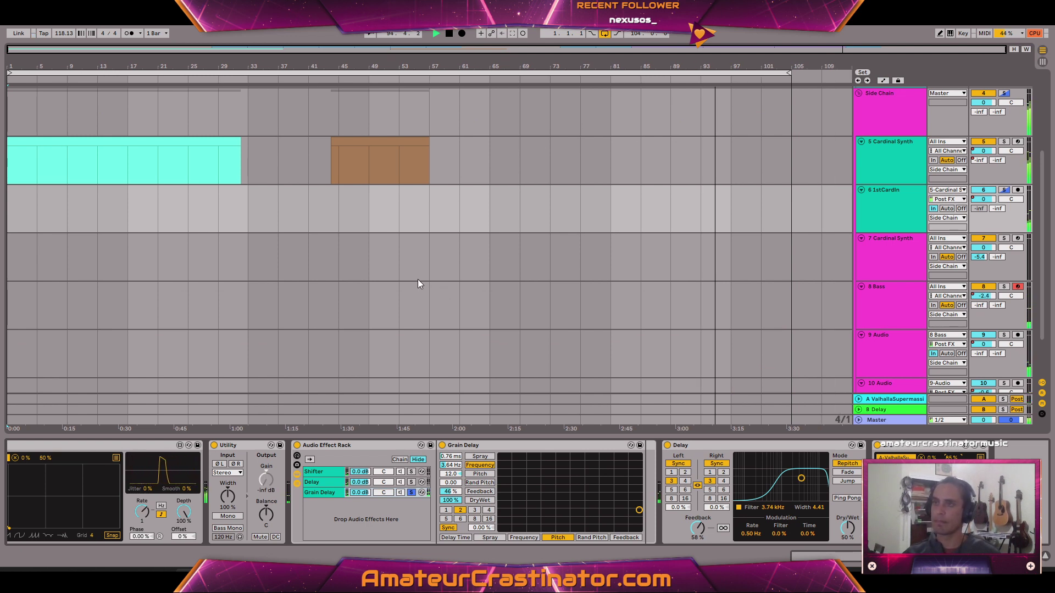
pyautogui.scroll(-2, 428, 285)
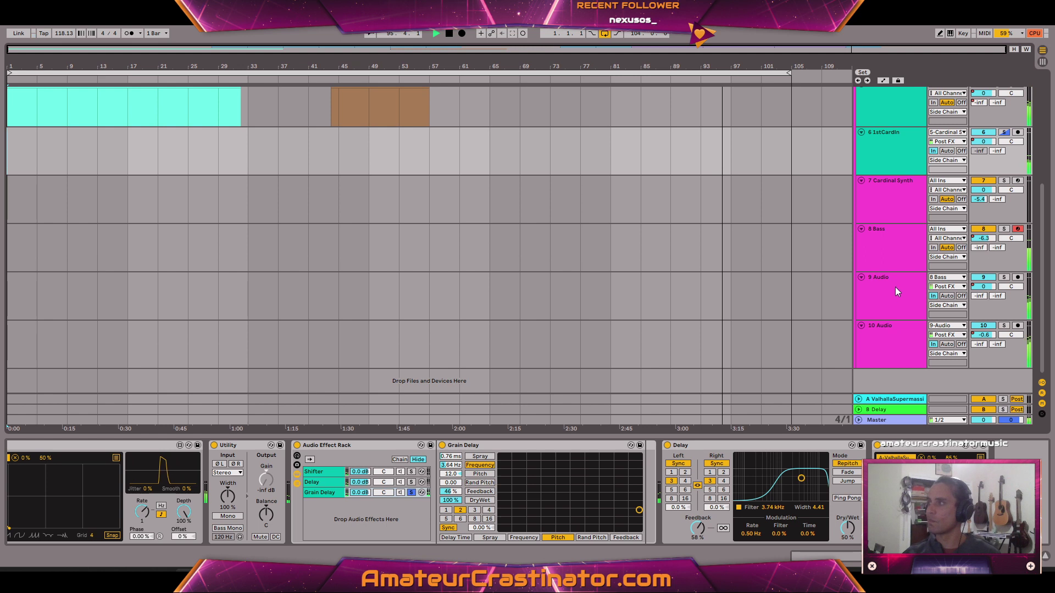
pyautogui.click(889, 293)
pyautogui.hotkey('ctrl', 'r')
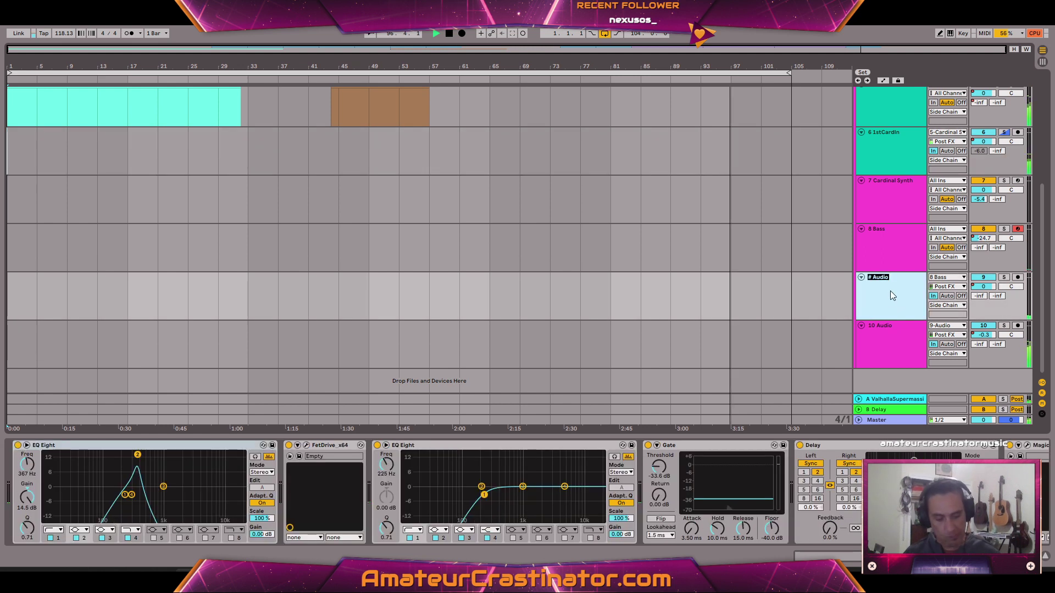
pyautogui.write('# BassIn')
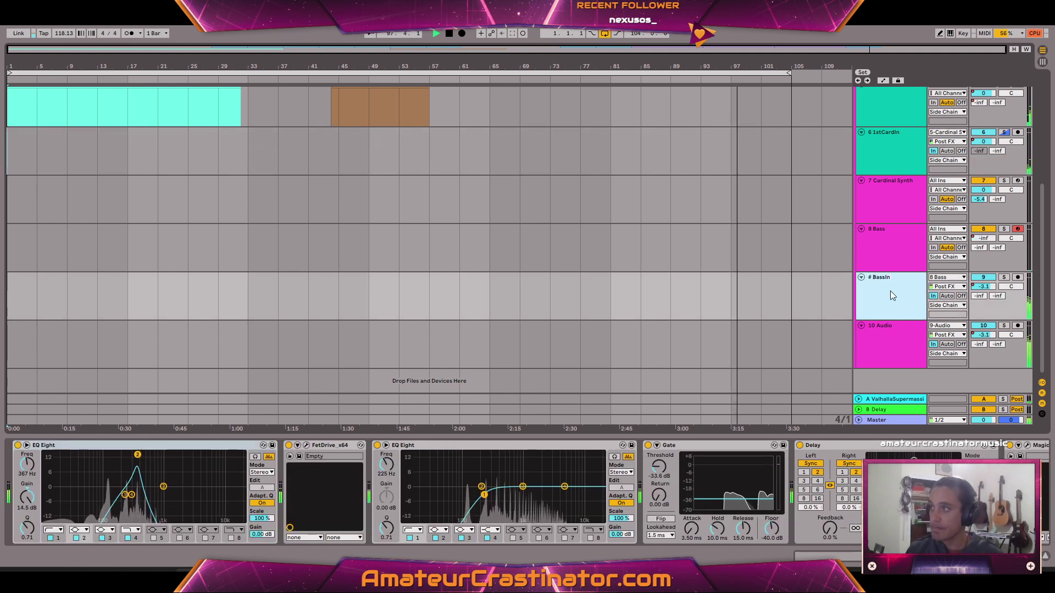
# Colour the Bass and BassIn tracks purple and delete the 10 Audio track below them
pyautogui.keyDown('shift'); pyautogui.click(880, 250); pyautogui.keyUp('shift')
pyautogui.rightClick(879, 249)
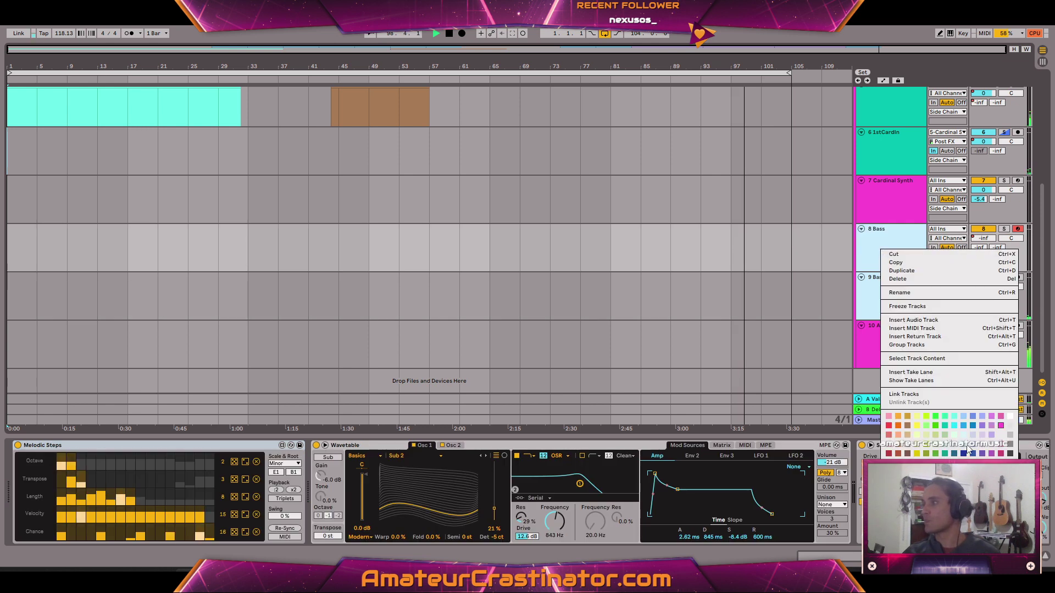
pyautogui.click(982, 454)
pyautogui.click(902, 196)
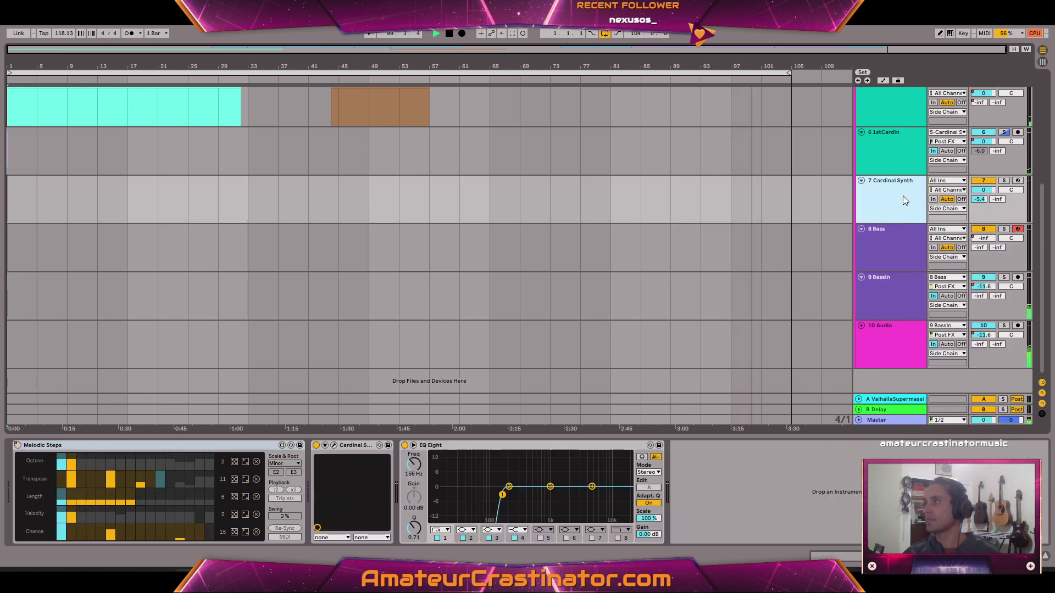
pyautogui.click(878, 341)
pyautogui.press('Delete')
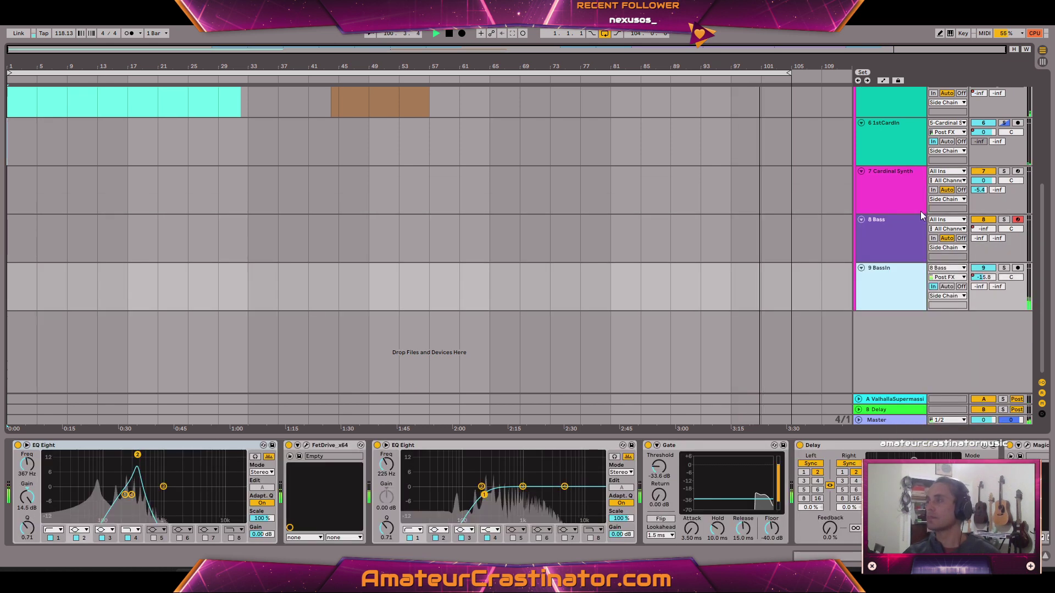
pyautogui.scroll(5, 921, 211)
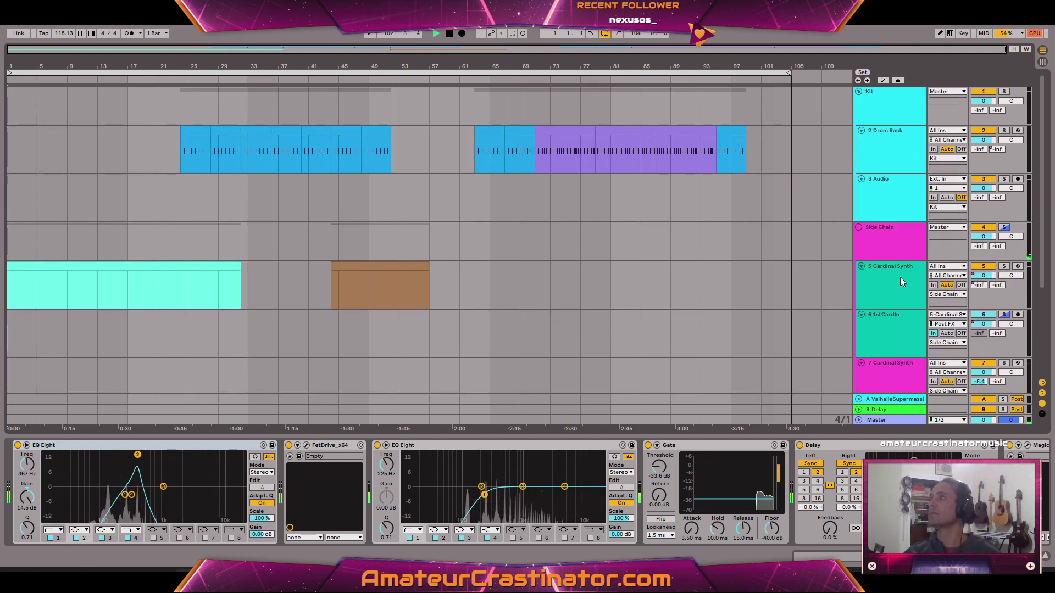
# Open the Live Set Barrel of Farts.als from the Barrel of Farts Project folder in Live Recordings
pyautogui.click(10, 26)
pyautogui.click(36, 44)
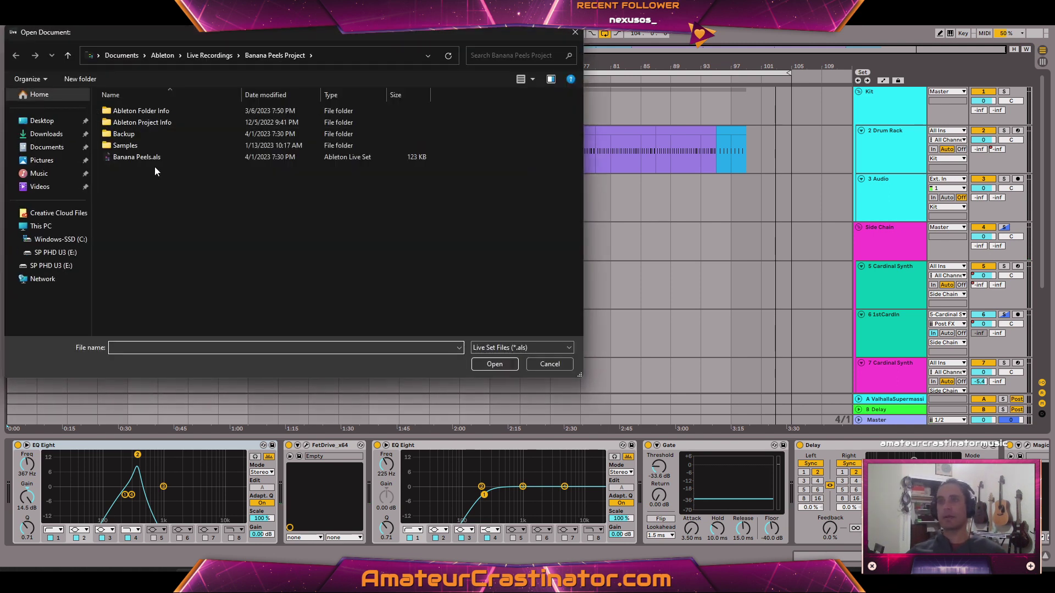
pyautogui.click(217, 55)
pyautogui.click(144, 253)
pyautogui.doubleClick(145, 249)
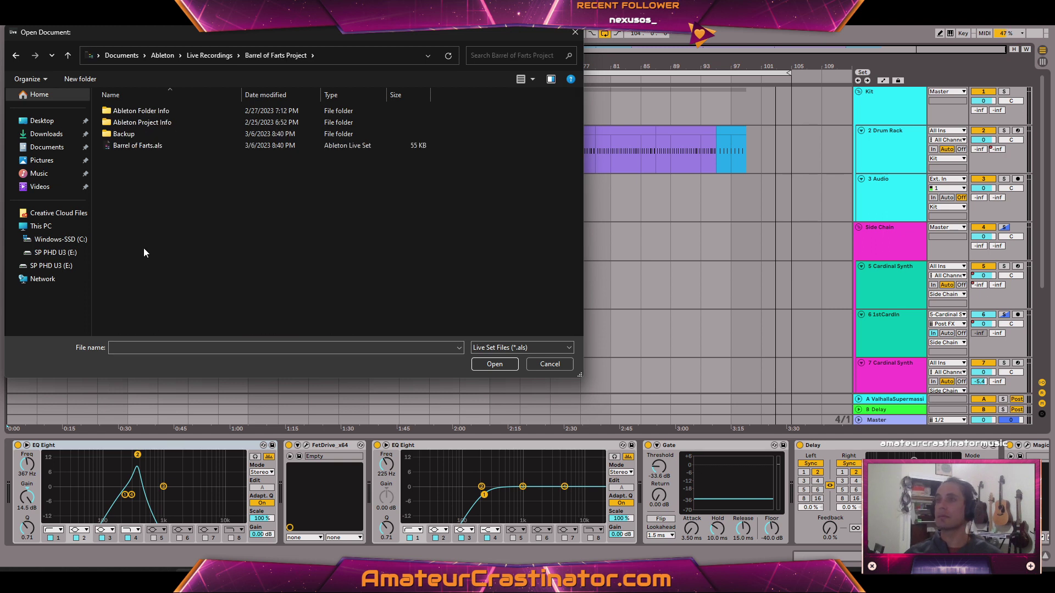
pyautogui.doubleClick(136, 147)
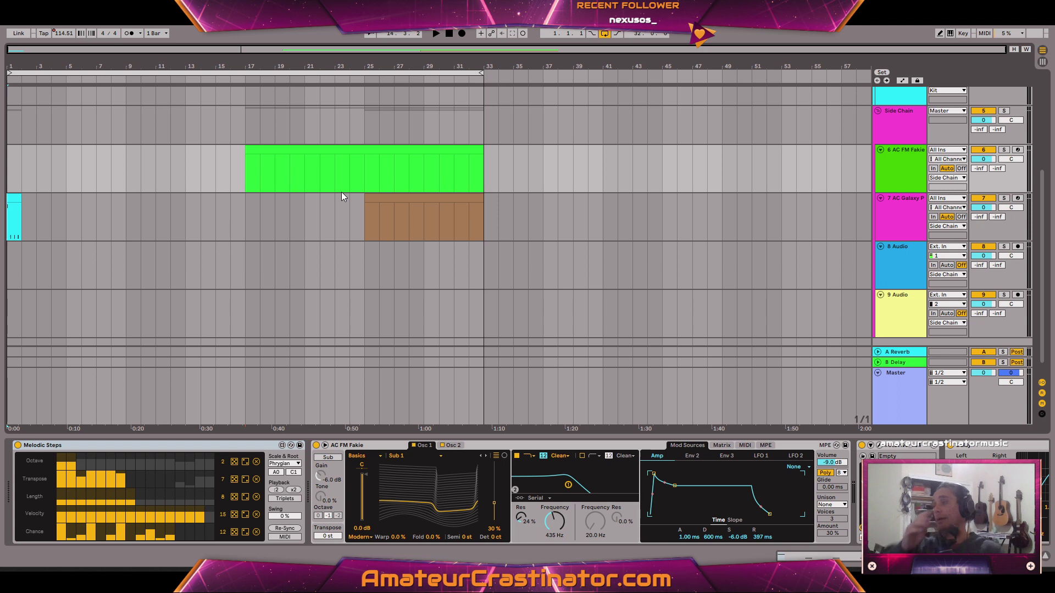
# Play the set and examine the devices on the AC FM Fakie, AC Galaxy P and 8 Audio tracks
pyautogui.click(437, 33)
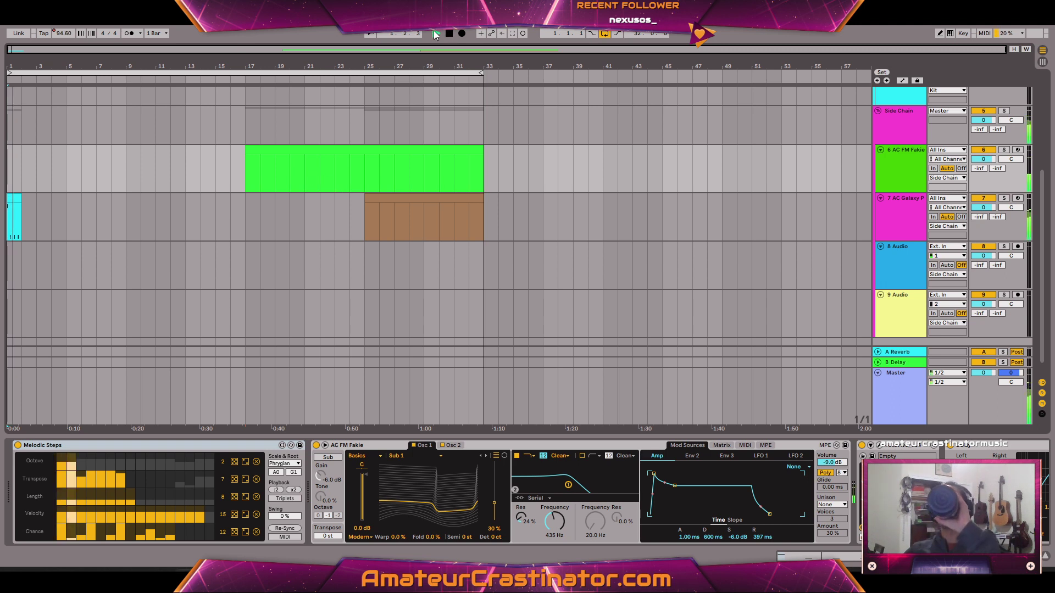
pyautogui.click(888, 222)
pyautogui.click(893, 254)
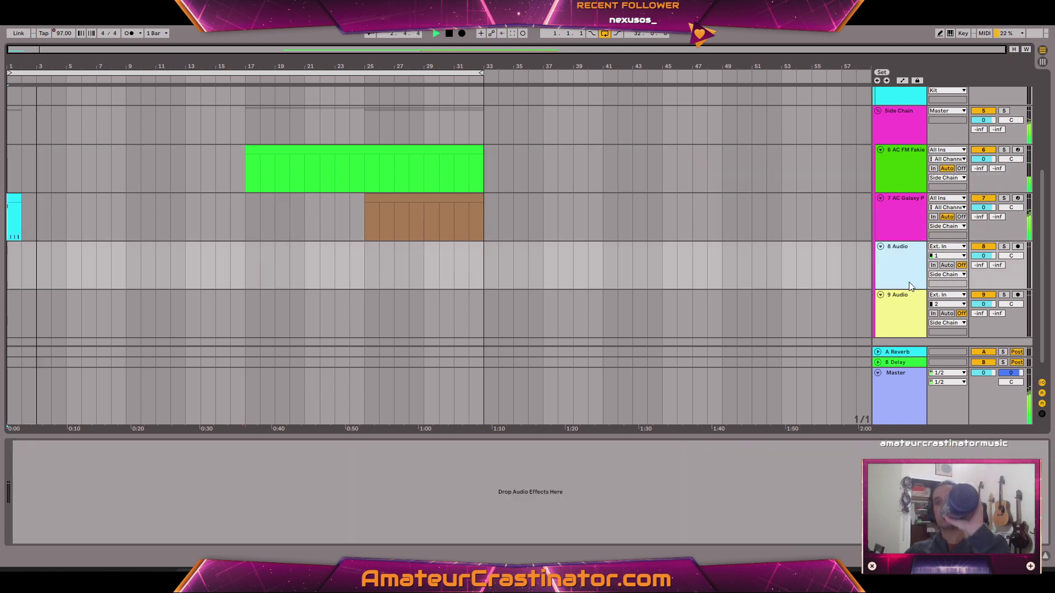
pyautogui.click(904, 222)
pyautogui.click(907, 269)
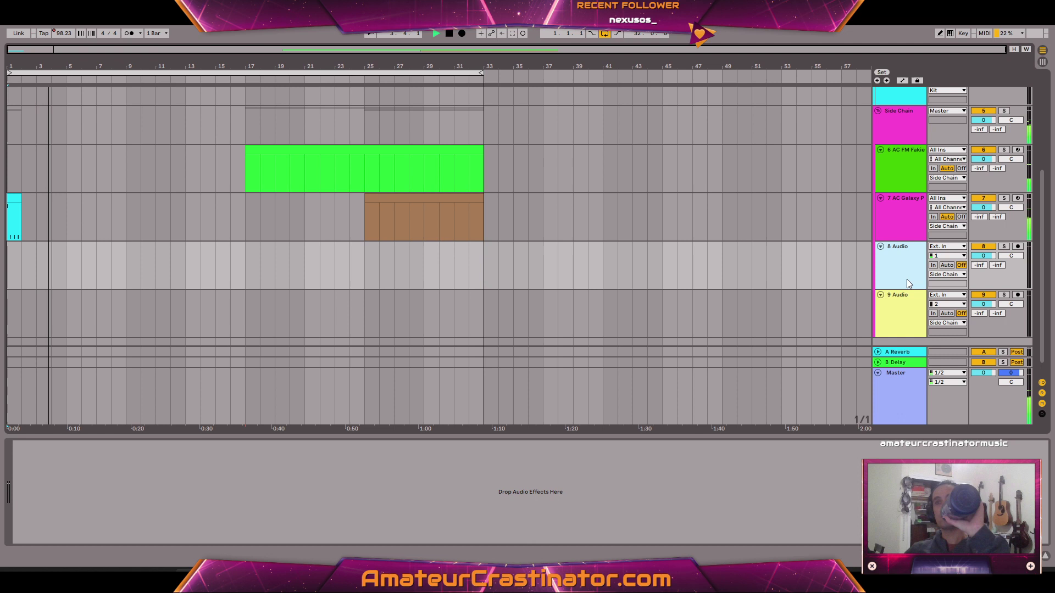
pyautogui.click(907, 216)
pyautogui.click(888, 170)
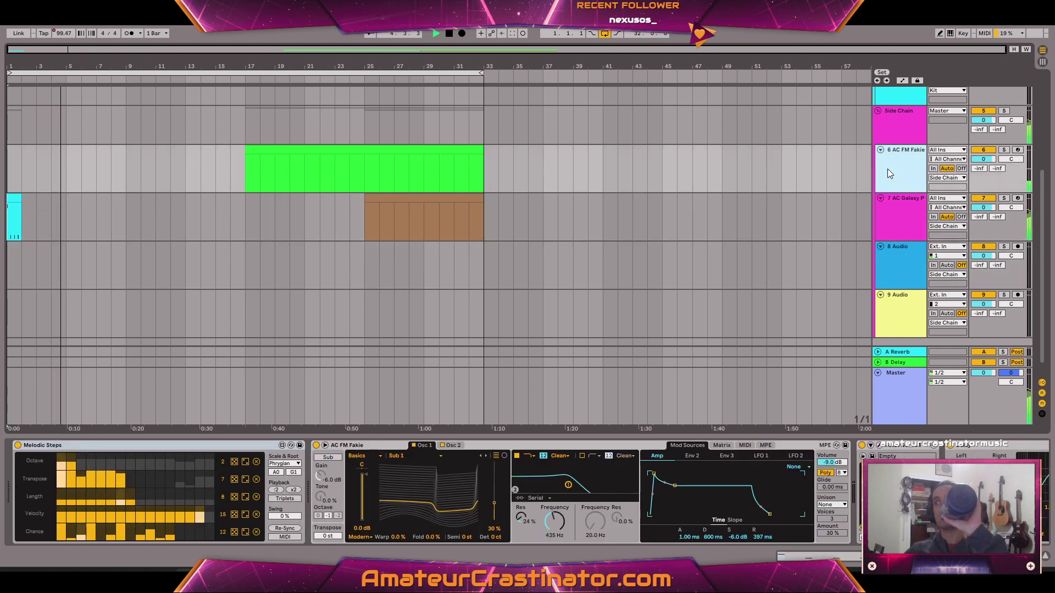
pyautogui.scroll(1, 915, 125)
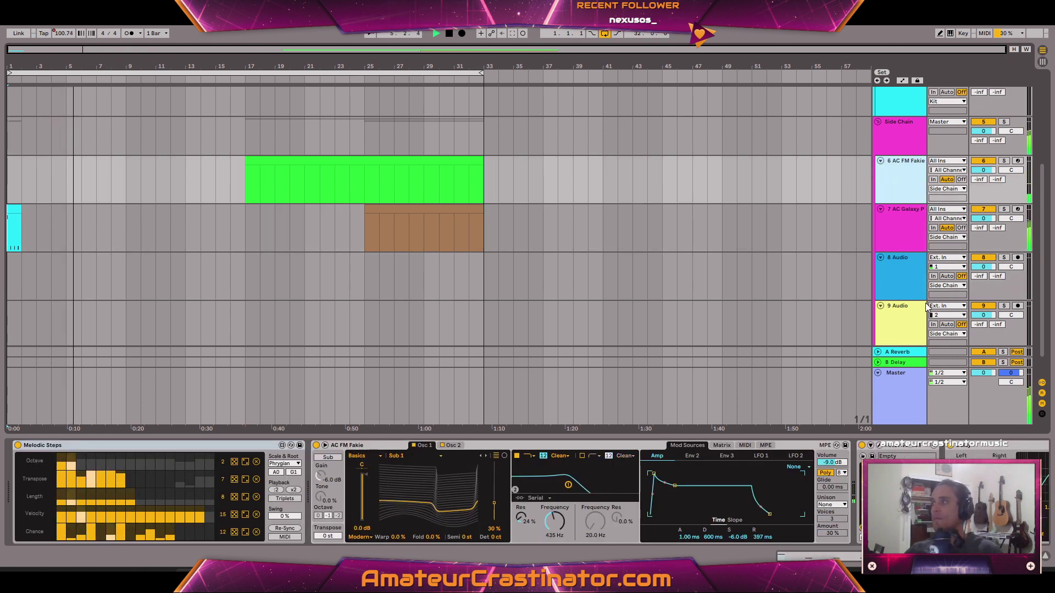
# Delete the 8 Audio and 9 Audio tracks from the Side Chain group and the 4 Audio track from the Kit group
pyautogui.click(902, 282)
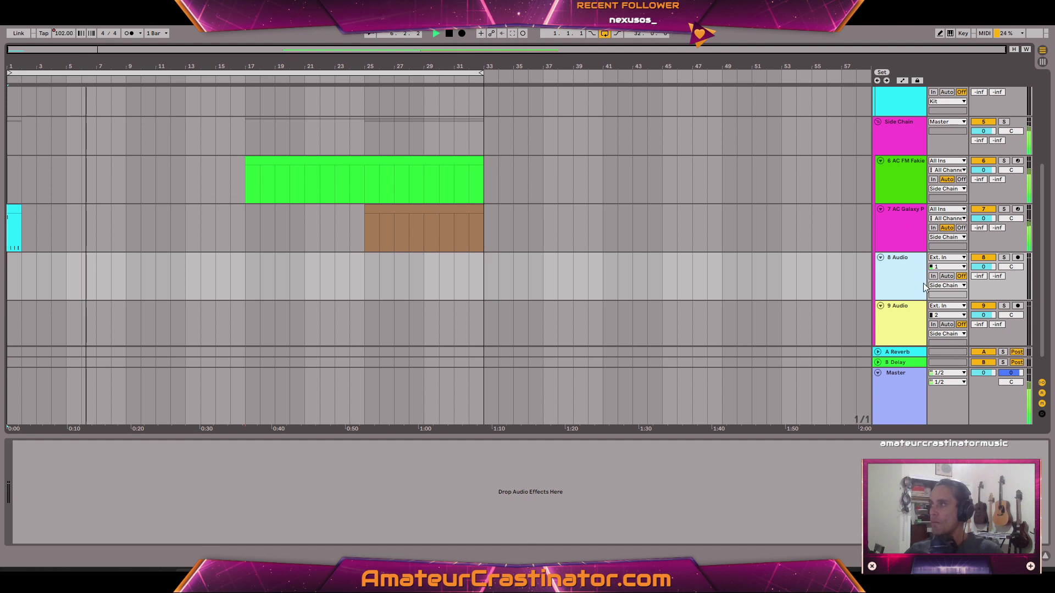
pyautogui.press('Delete')
pyautogui.press('Delete')
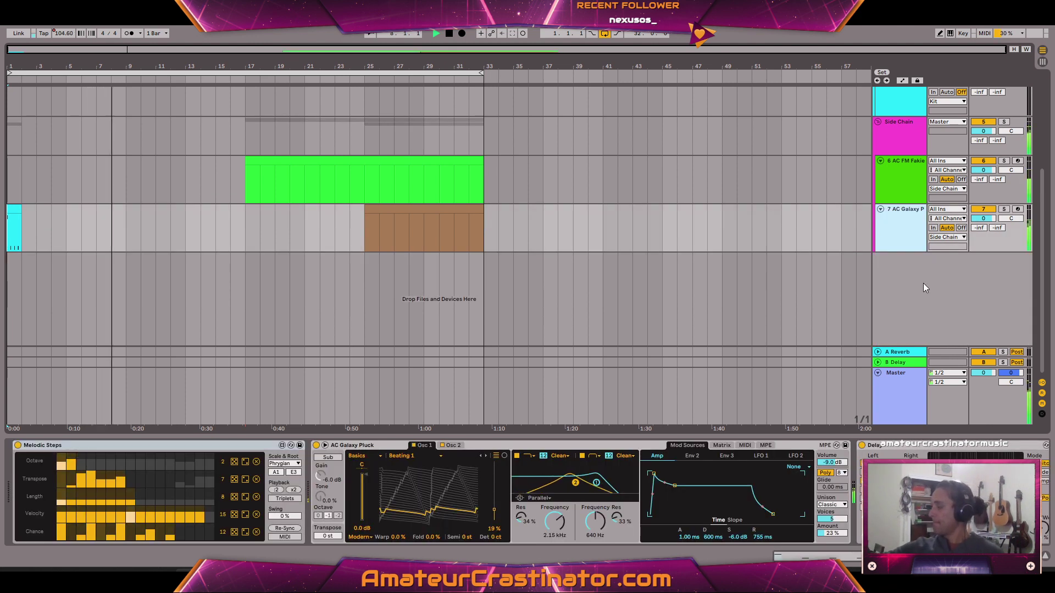
pyautogui.scroll(2, 615, 253)
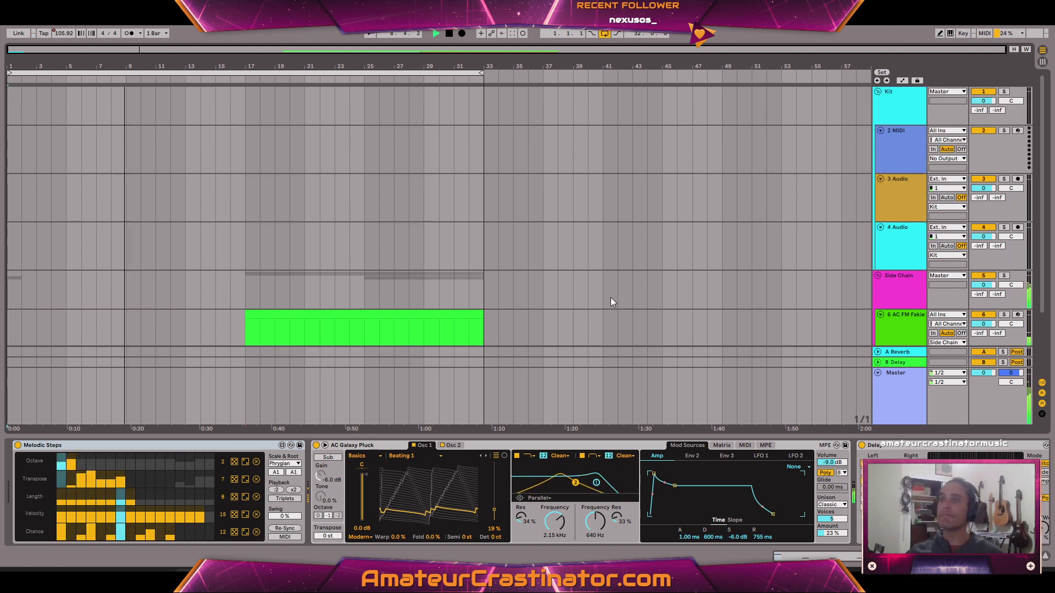
pyautogui.click(893, 148)
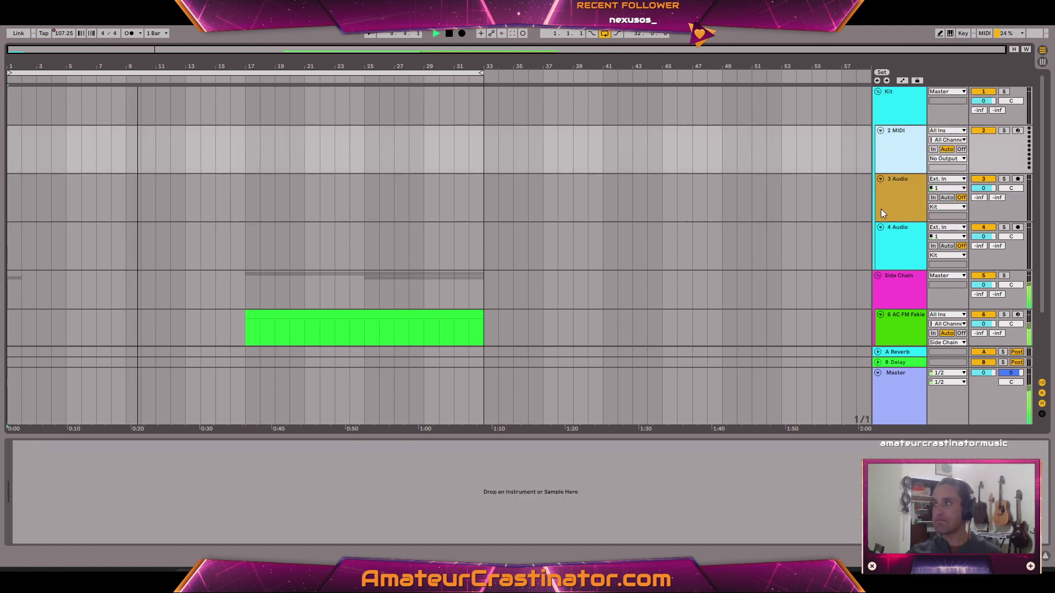
pyautogui.click(897, 245)
pyautogui.press('Delete')
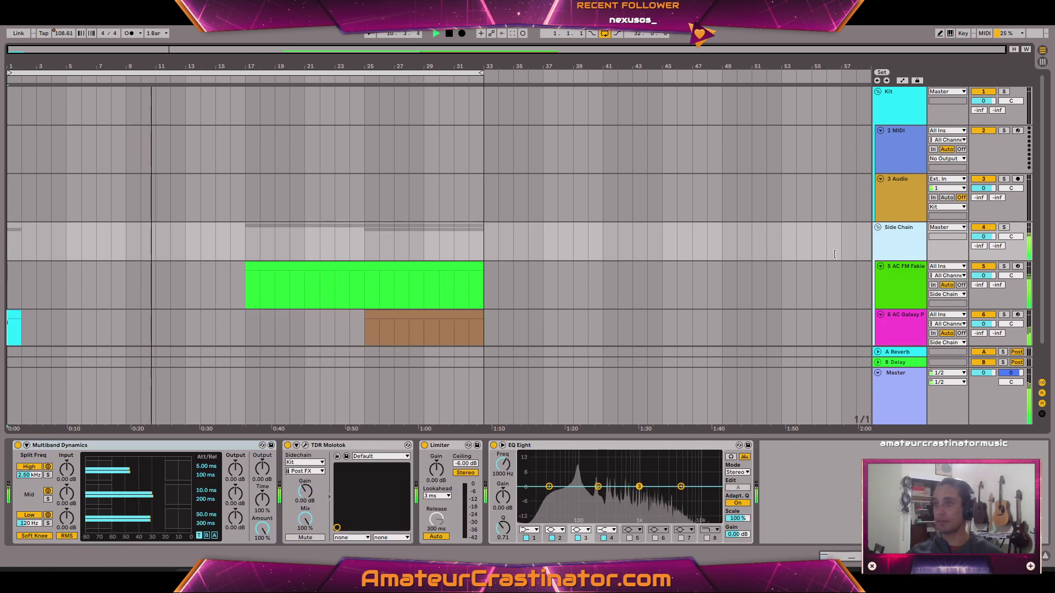
# Adjust the middle transpose steps in the Melodic Steps device on the AC Galaxy P track
pyautogui.scroll(-2, 898, 267)
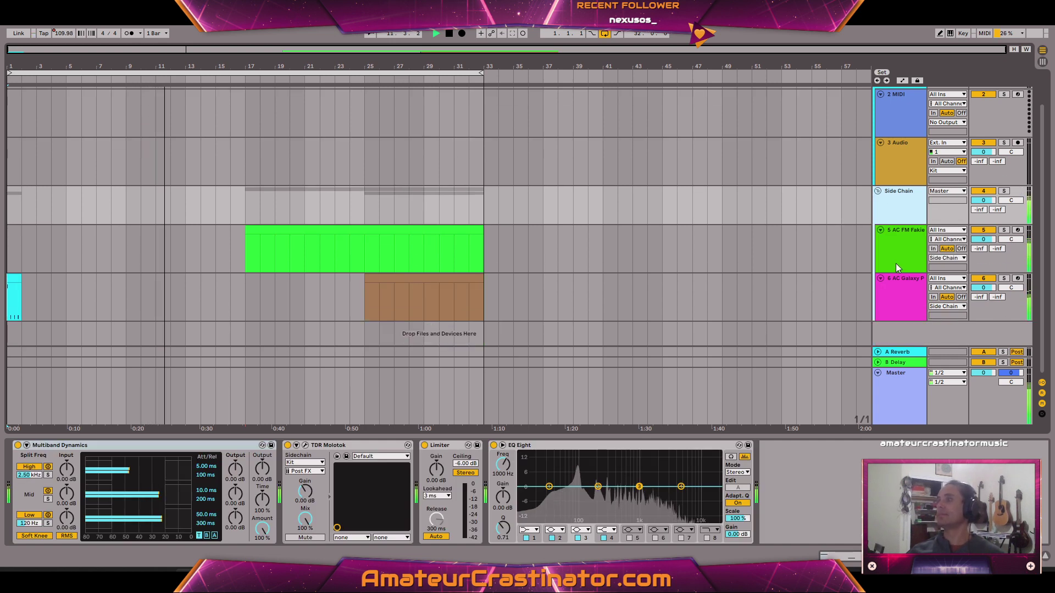
pyautogui.click(905, 302)
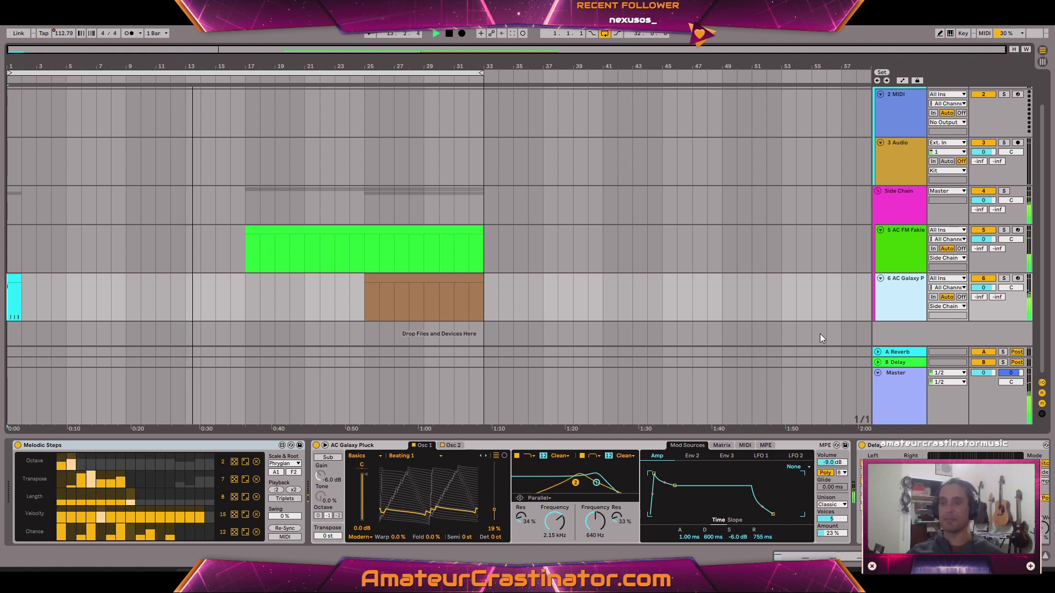
pyautogui.click(84, 480)
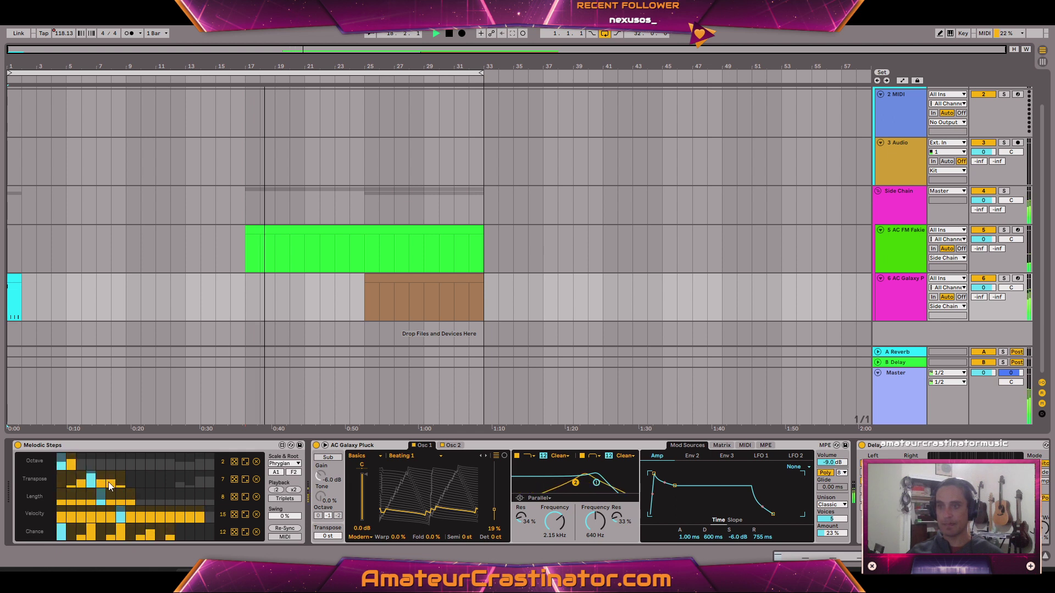
pyautogui.moveTo(101, 483)
pyautogui.mouseDown()
pyautogui.moveTo(102, 493)
pyautogui.moveTo(101, 483)
pyautogui.mouseUp()
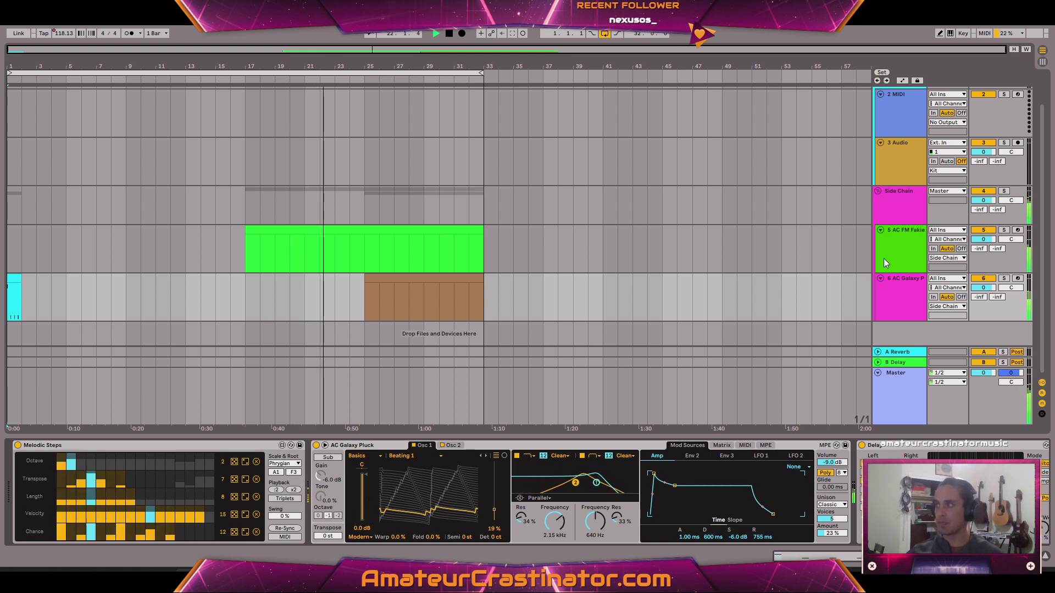
# Open the scale choices in the AC FM Fakie track's Melodic Steps, and set the AC Galaxy P track's scale to Minor
pyautogui.click(896, 246)
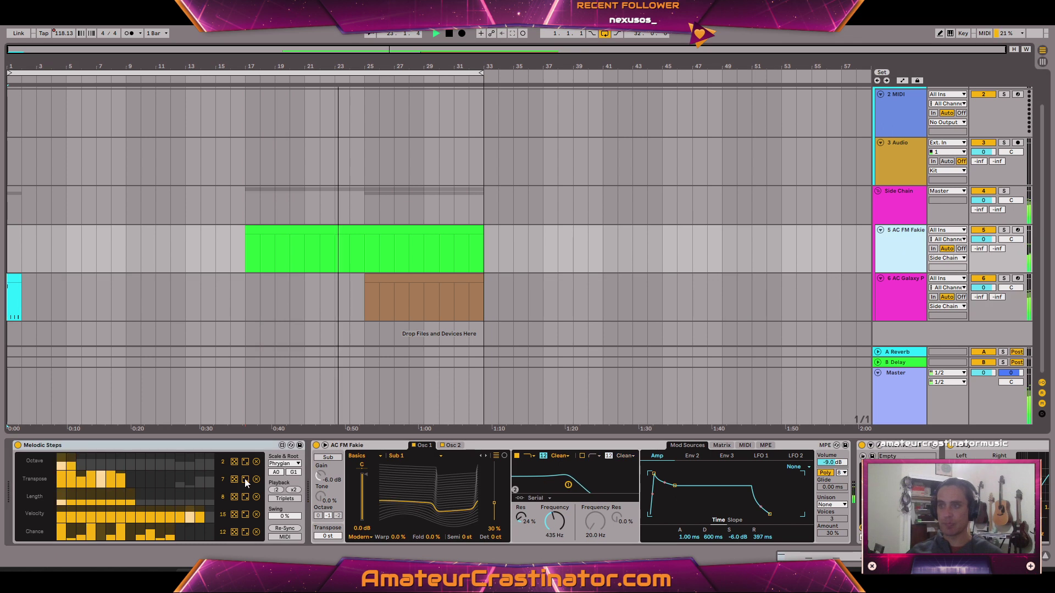
pyautogui.click(283, 463)
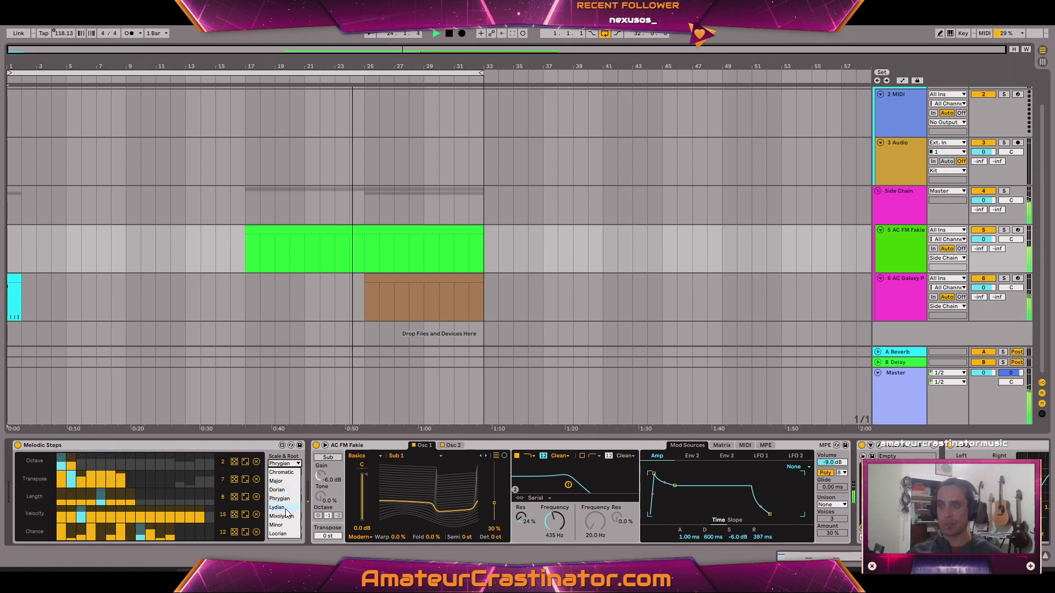
pyautogui.click(898, 298)
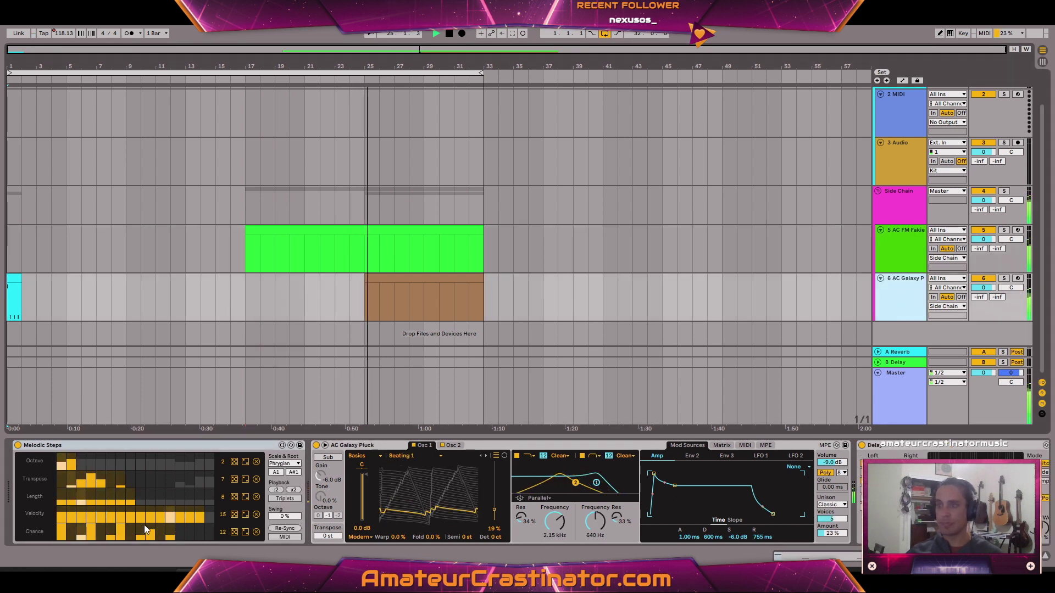
pyautogui.click(283, 464)
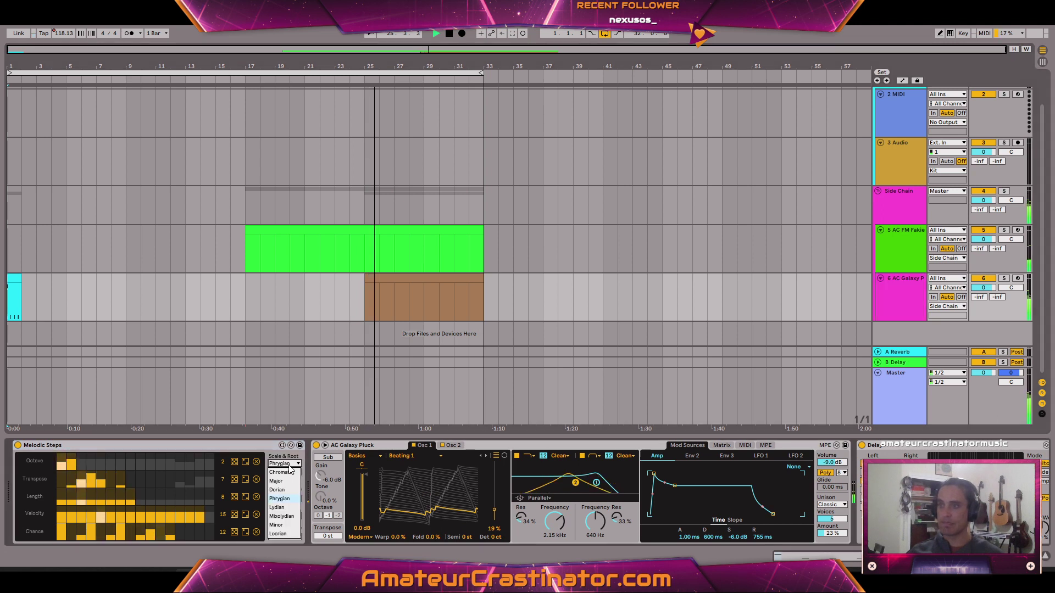
pyautogui.click(276, 525)
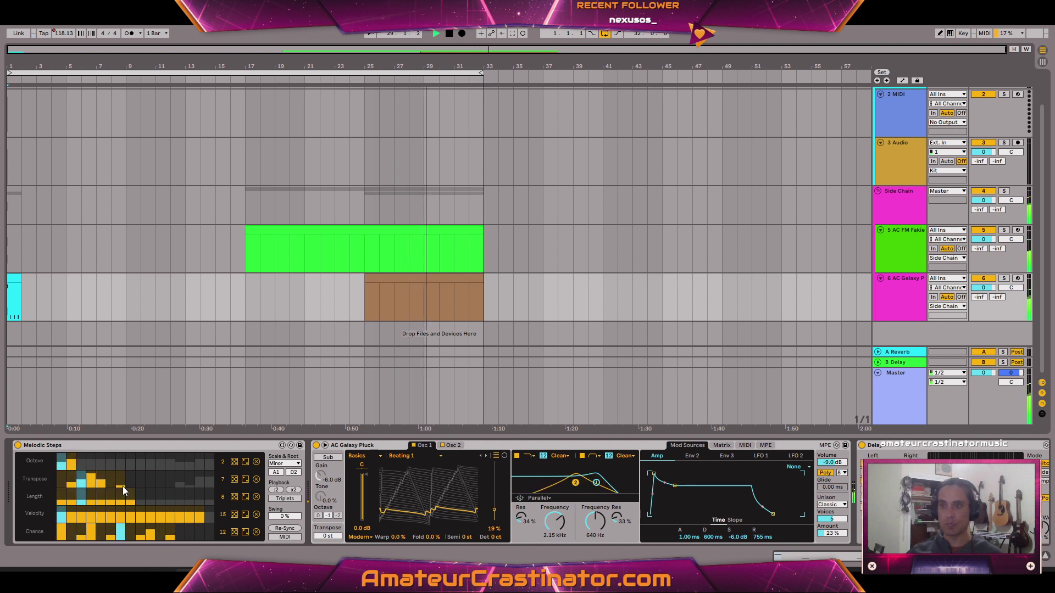
# Raise the seventh transpose step to the top of its lane in the AC Galaxy P track's Melodic Steps
pyautogui.moveTo(120, 482); pyautogui.dragTo(124, 463)
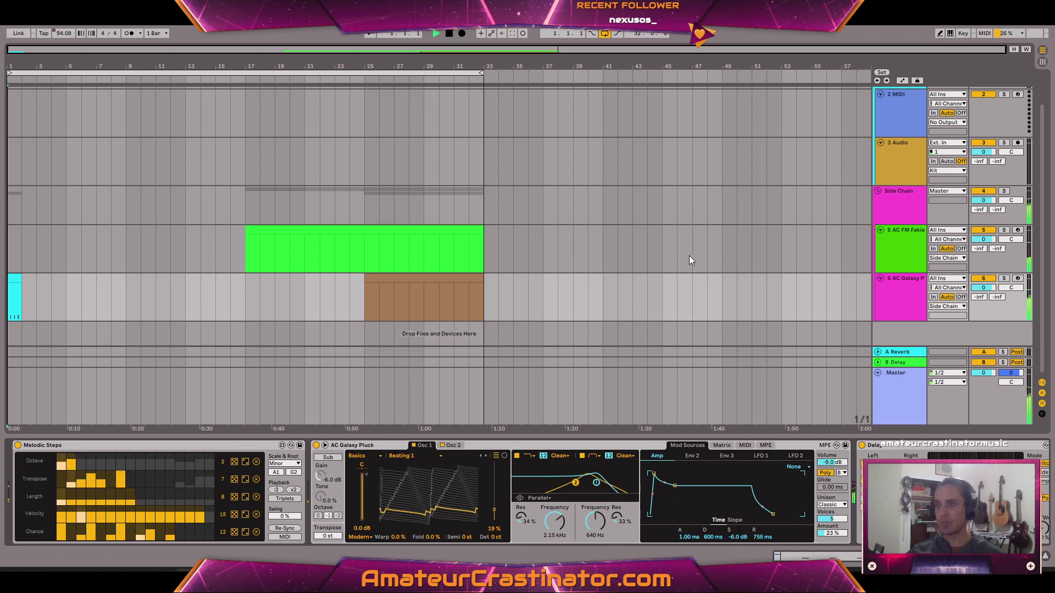
pyautogui.click(908, 291)
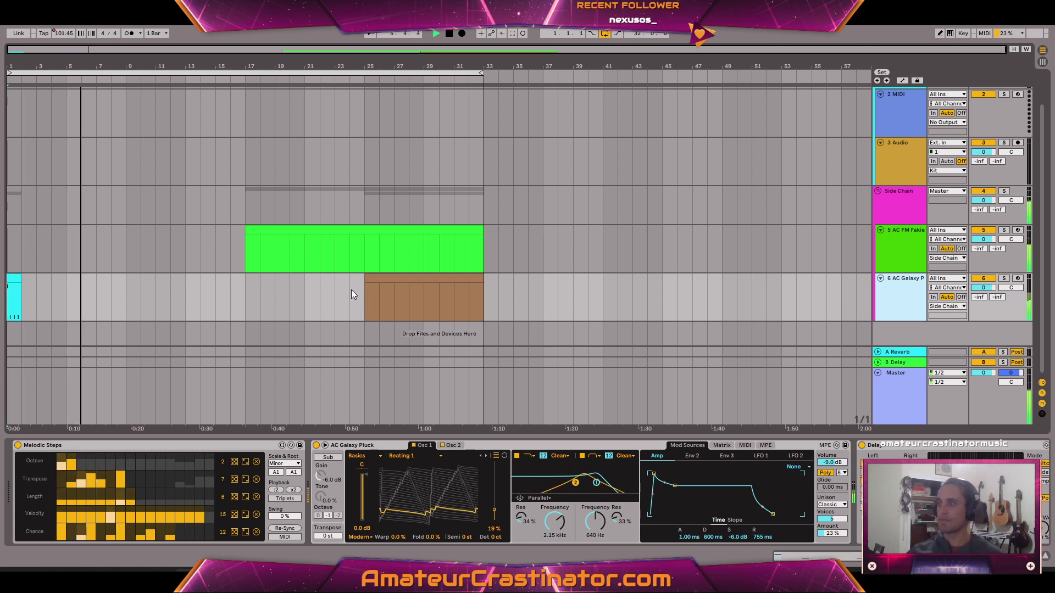
# Open the Live Set Batwinds.als from the Batwinds Project folder in Live Recordings
pyautogui.click(8, 24)
pyautogui.click(25, 43)
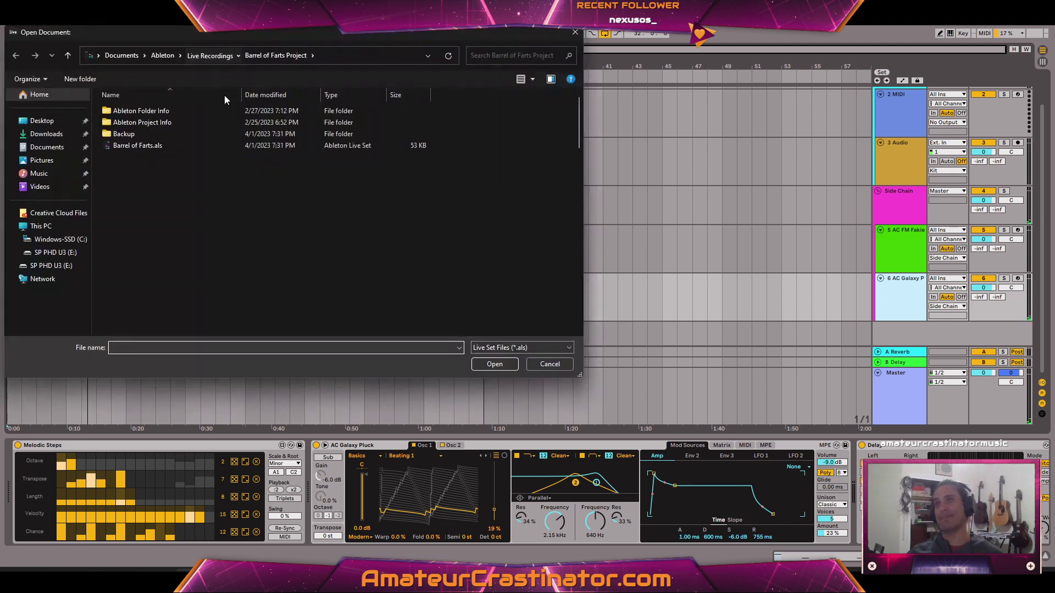
pyautogui.doubleClick(148, 256)
pyautogui.click(137, 160)
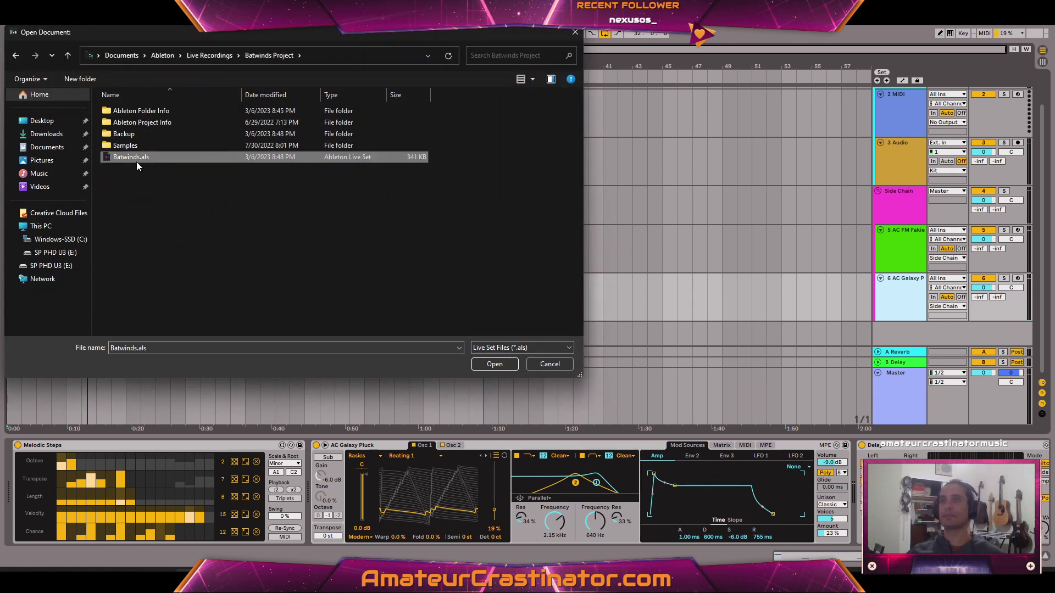
pyautogui.doubleClick(136, 161)
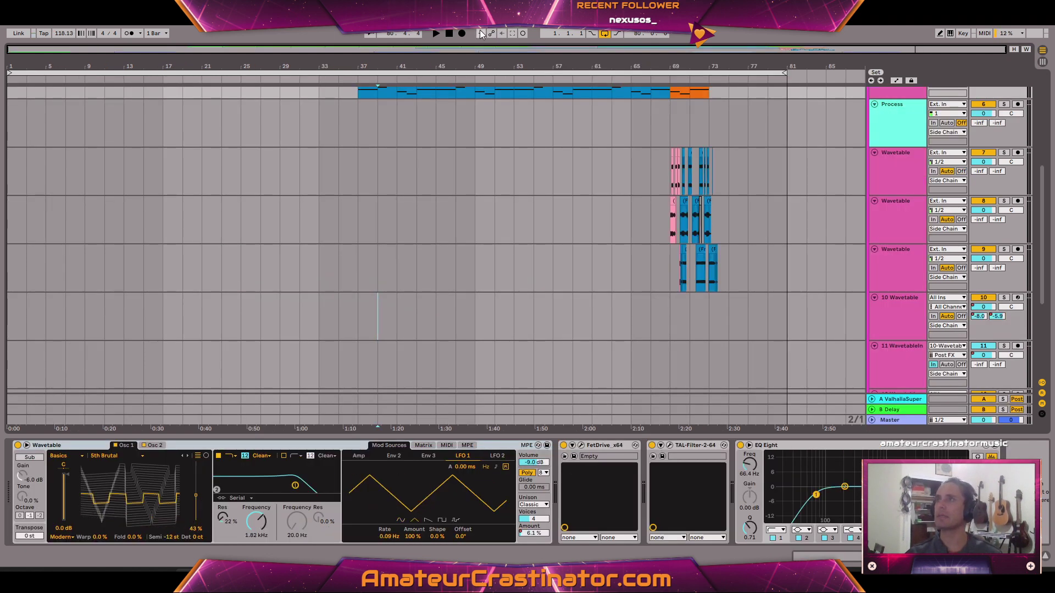
# Play the Batwinds set and look through the clips and tracks of its Kit and Side Chain groups
pyautogui.click(436, 33)
pyautogui.scroll(5, 519, 282)
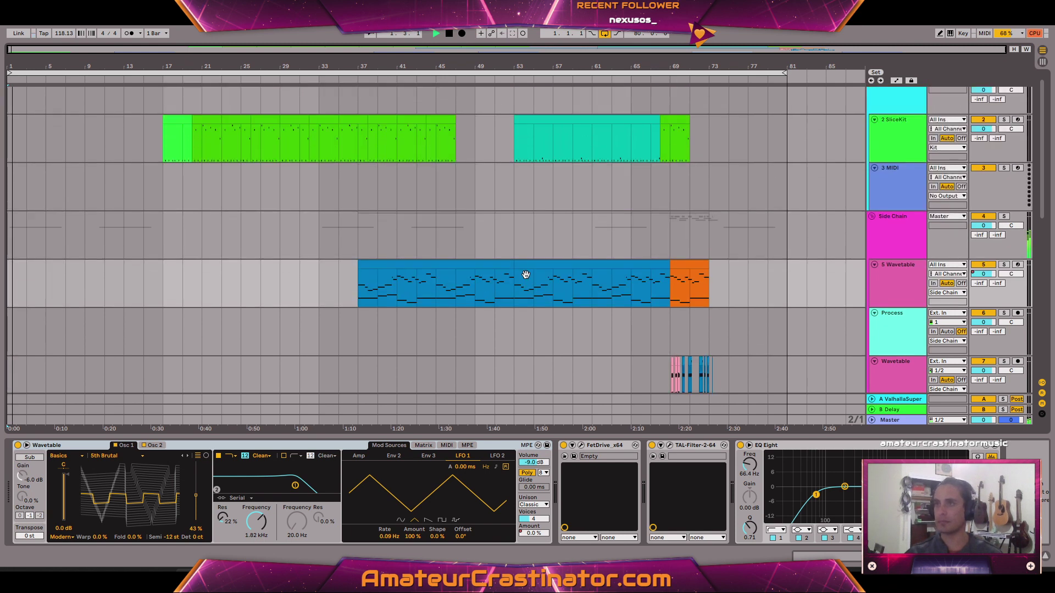
pyautogui.scroll(-6, 531, 270)
pyautogui.scroll(-3, 530, 271)
pyautogui.scroll(5, 536, 266)
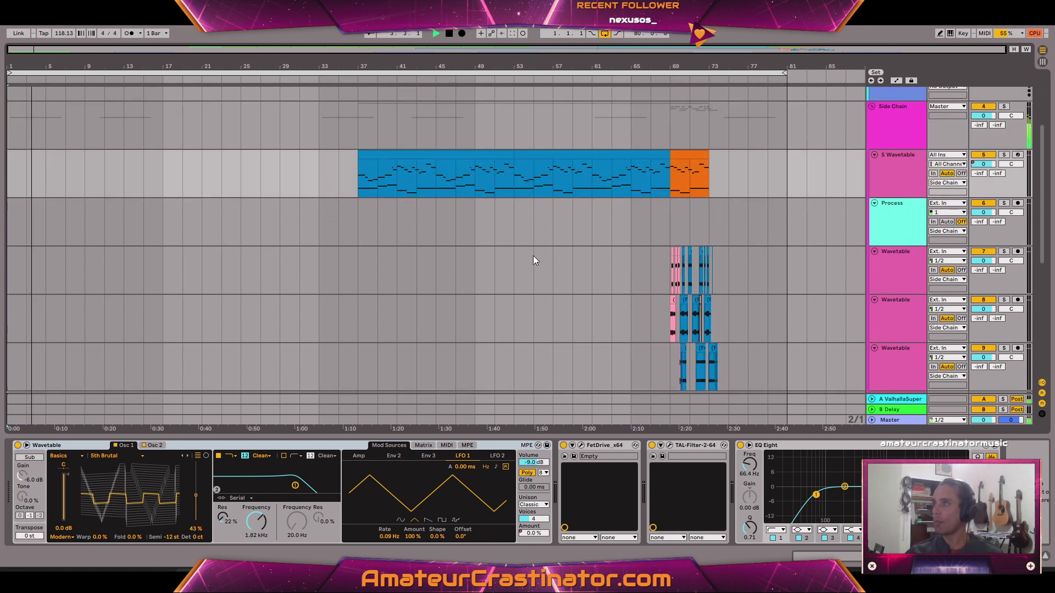
pyautogui.scroll(-2, 529, 259)
pyautogui.scroll(4, 531, 260)
pyautogui.scroll(2, 537, 268)
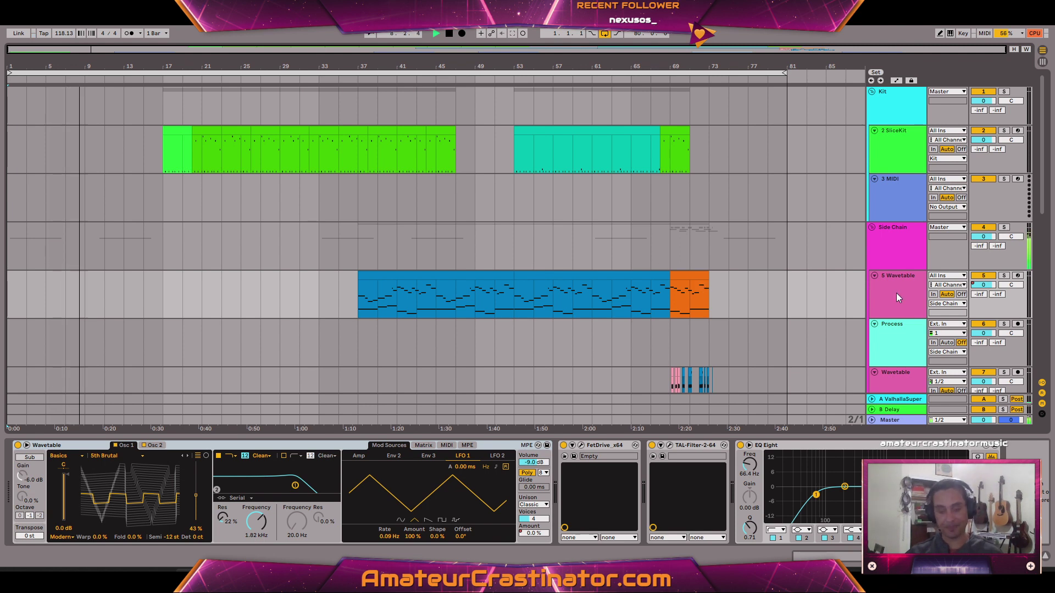
# Show the automation lanes and examine the 5 Wavetable volume automation and the frozen Wavetable clips around bars 66 to 74
pyautogui.press('a')
pyautogui.click(986, 290)
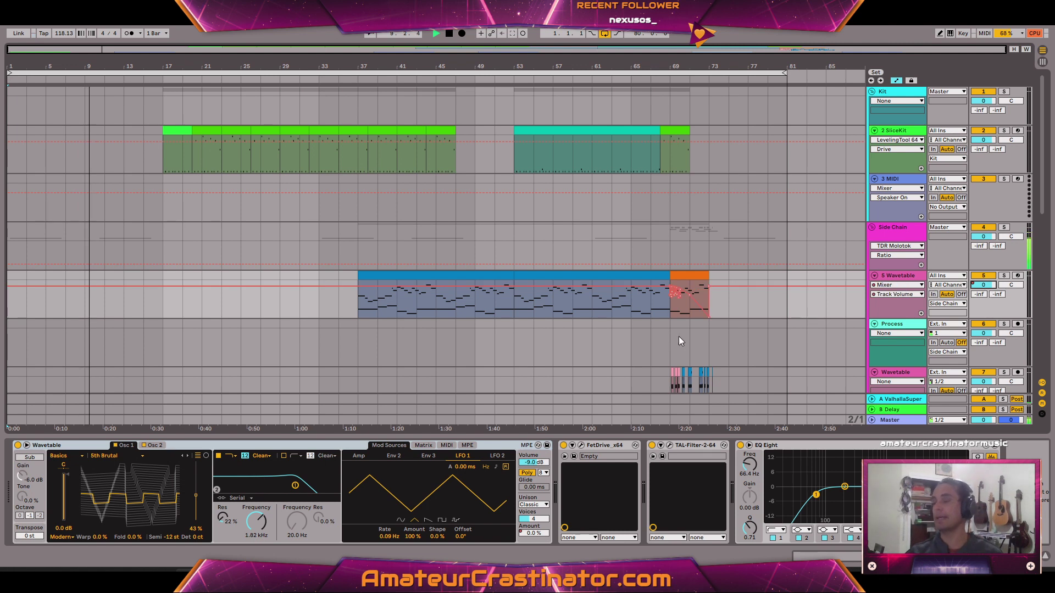
pyautogui.scroll(10, 682, 340)
pyautogui.scroll(-3, 685, 345)
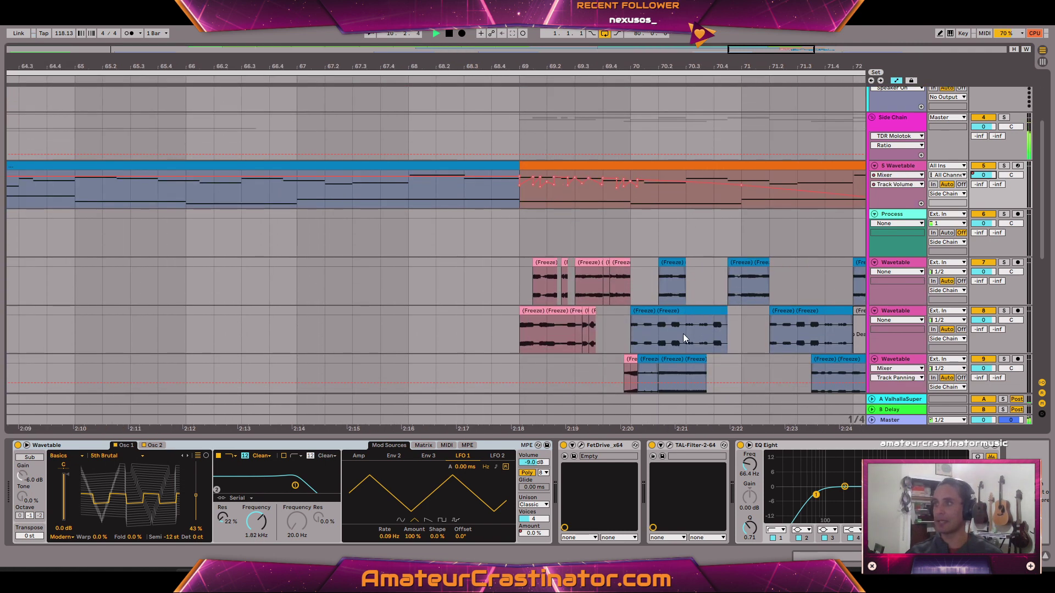
pyautogui.scroll(-3, 683, 332)
pyautogui.scroll(3, 682, 327)
pyautogui.hscroll(5, 677, 325)
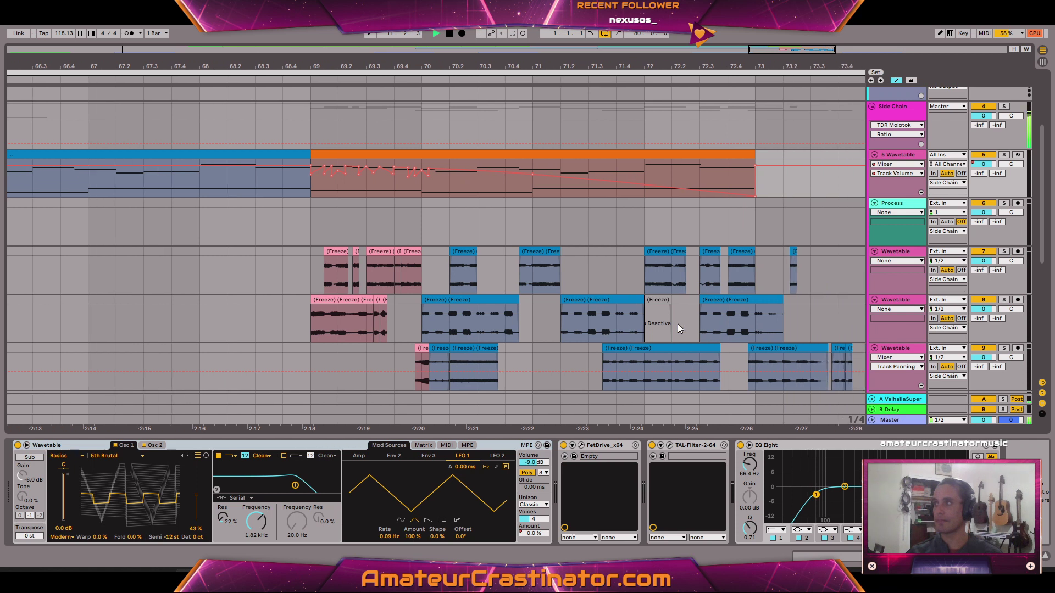
pyautogui.hscroll(1, 677, 323)
pyautogui.hscroll(-3, 678, 322)
pyautogui.hscroll(4, 675, 321)
pyautogui.scroll(3, 671, 319)
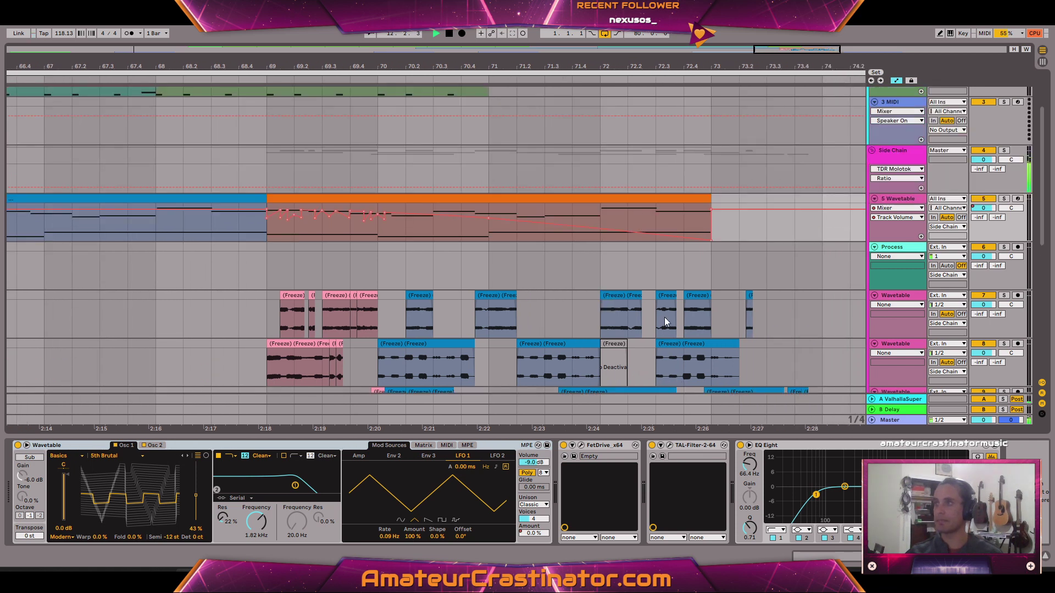
pyautogui.scroll(-10, 665, 318)
pyautogui.scroll(3, 664, 318)
pyautogui.press('a')
pyautogui.scroll(-2, 654, 317)
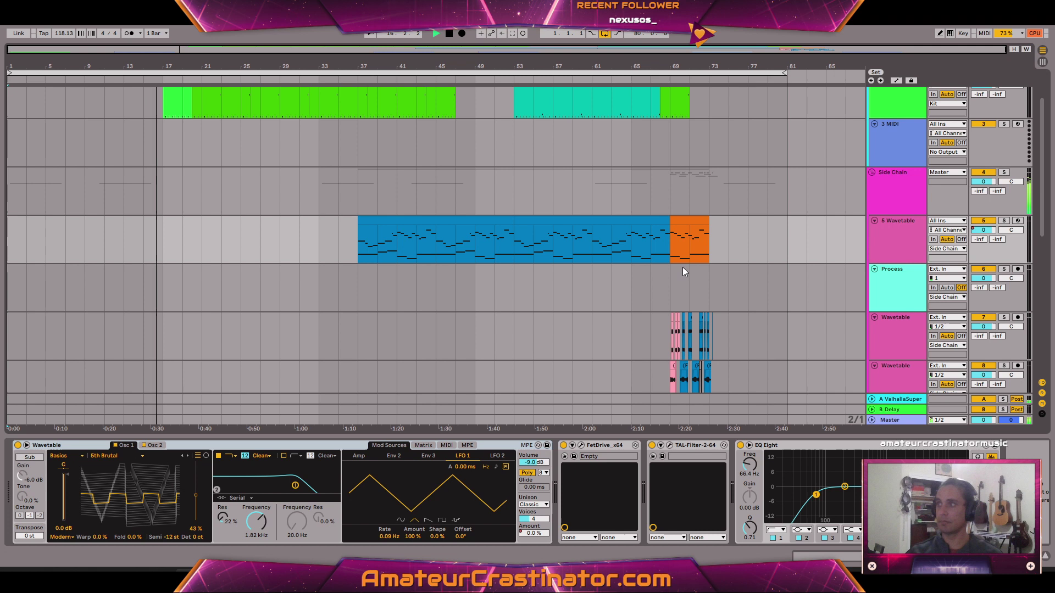
# Inspect the Side Chain group's effects and audition the 12 Wavetable and 11 WavetableIn tracks in solo
pyautogui.scroll(1, 792, 298)
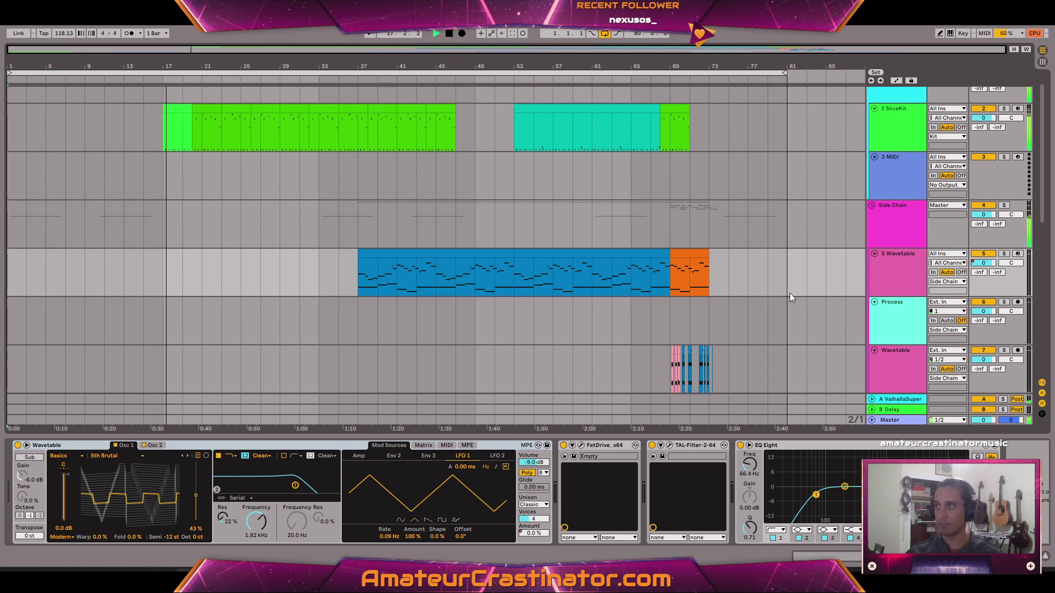
pyautogui.scroll(-2, 789, 293)
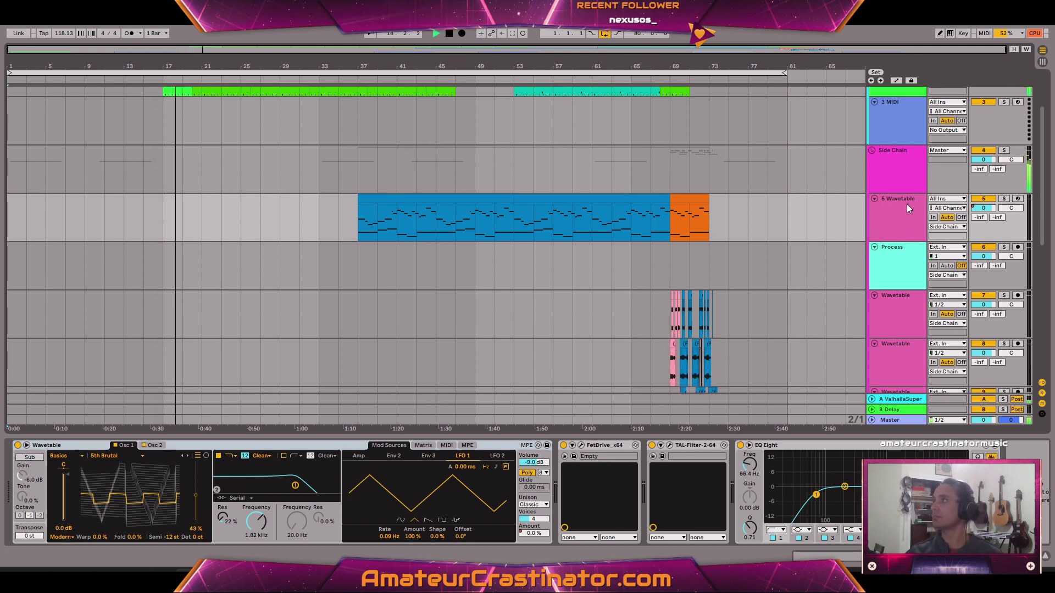
pyautogui.click(906, 148)
pyautogui.scroll(-10, 886, 274)
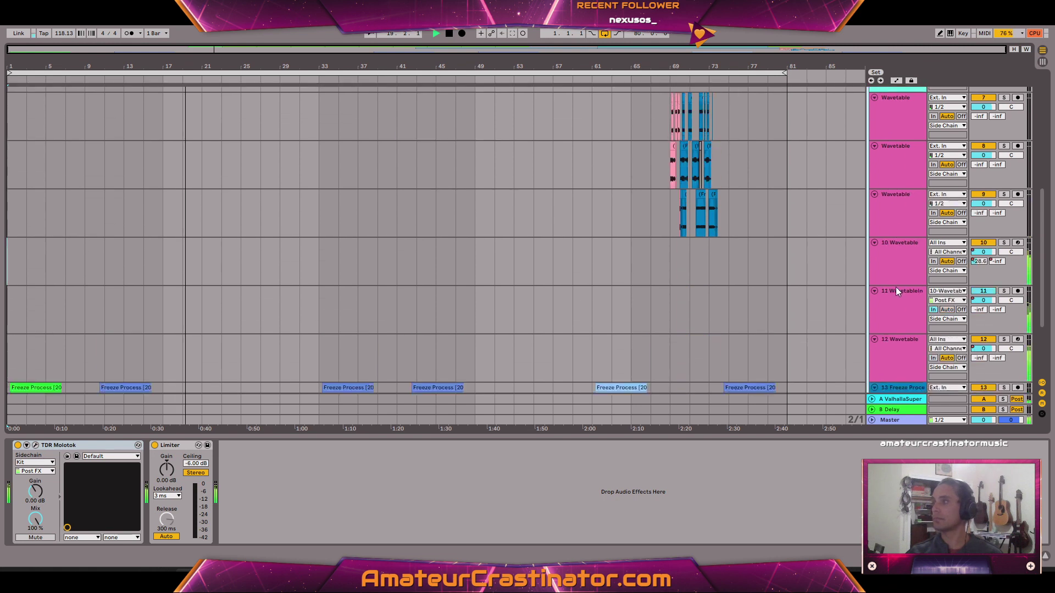
pyautogui.click(897, 233)
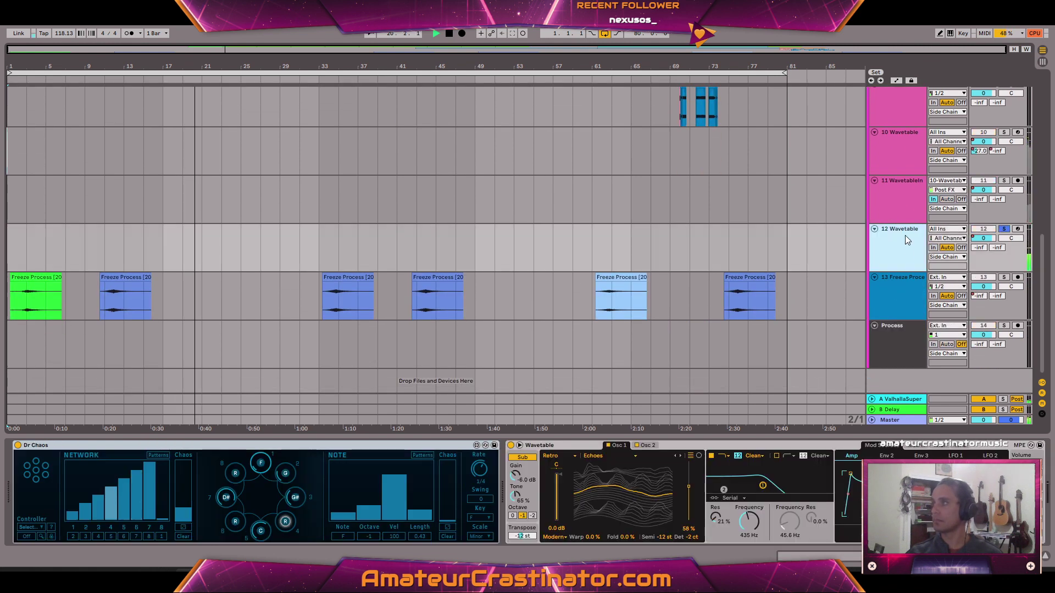
pyautogui.click(903, 197)
pyautogui.press('s')
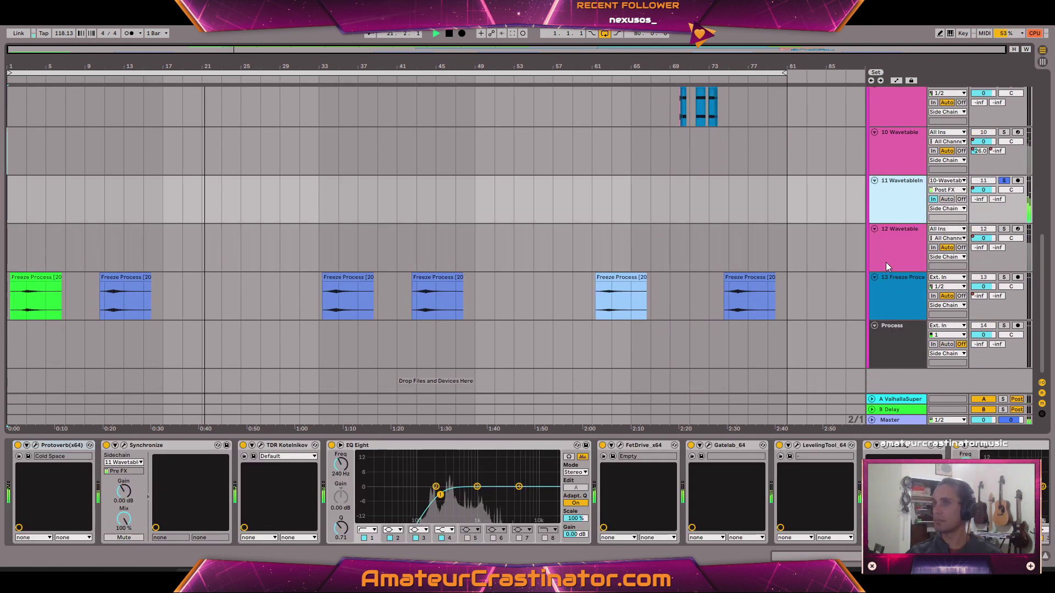
pyautogui.scroll(3, 889, 262)
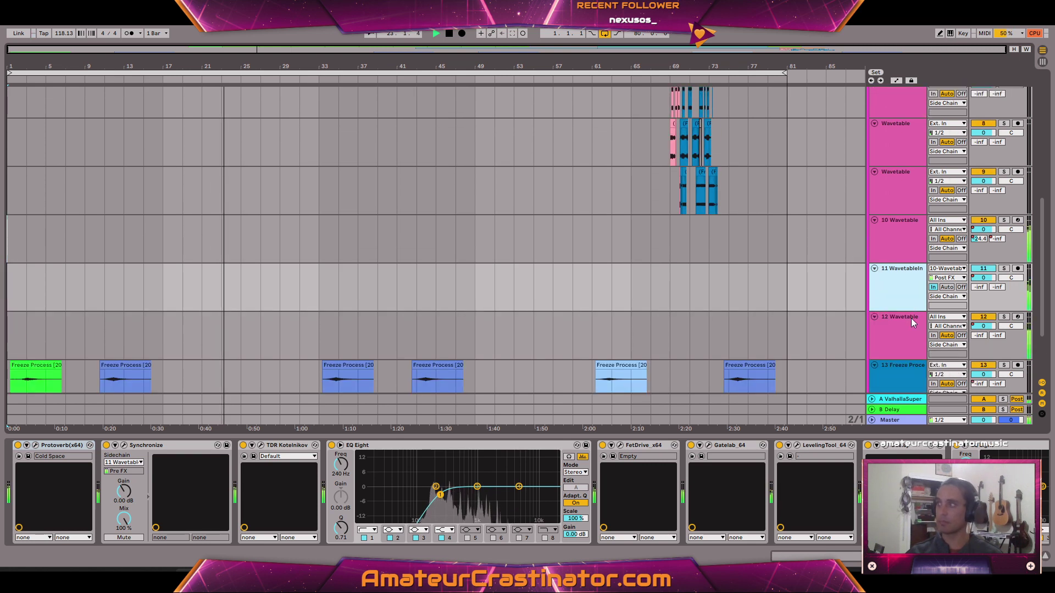
# Switch the Wavetable synth on the 12 Wavetable track from polyphonic to Mono
pyautogui.click(891, 330)
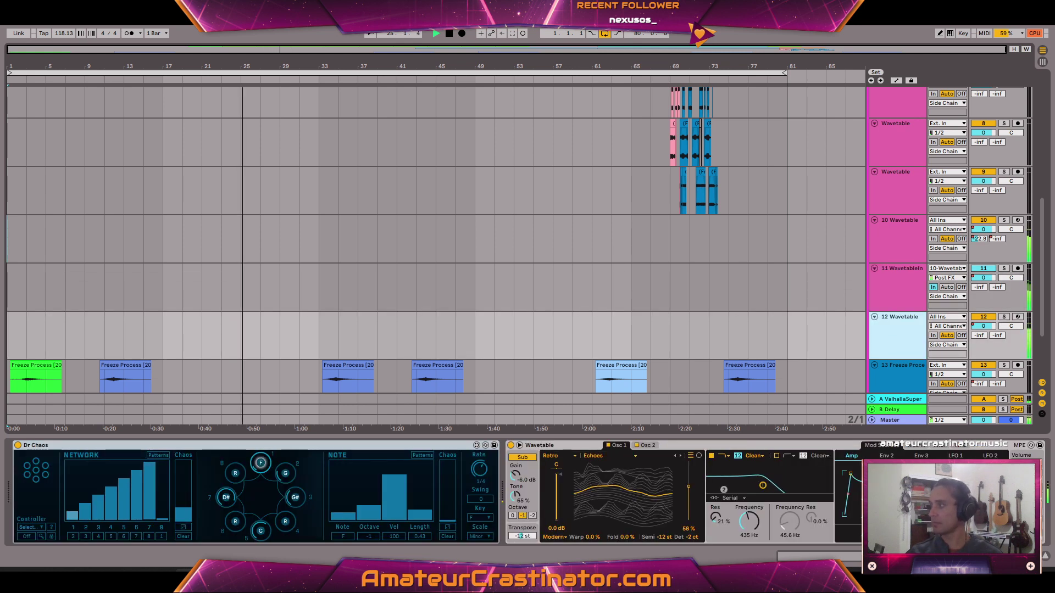
pyautogui.moveTo(901, 557); pyautogui.dragTo(926, 556)
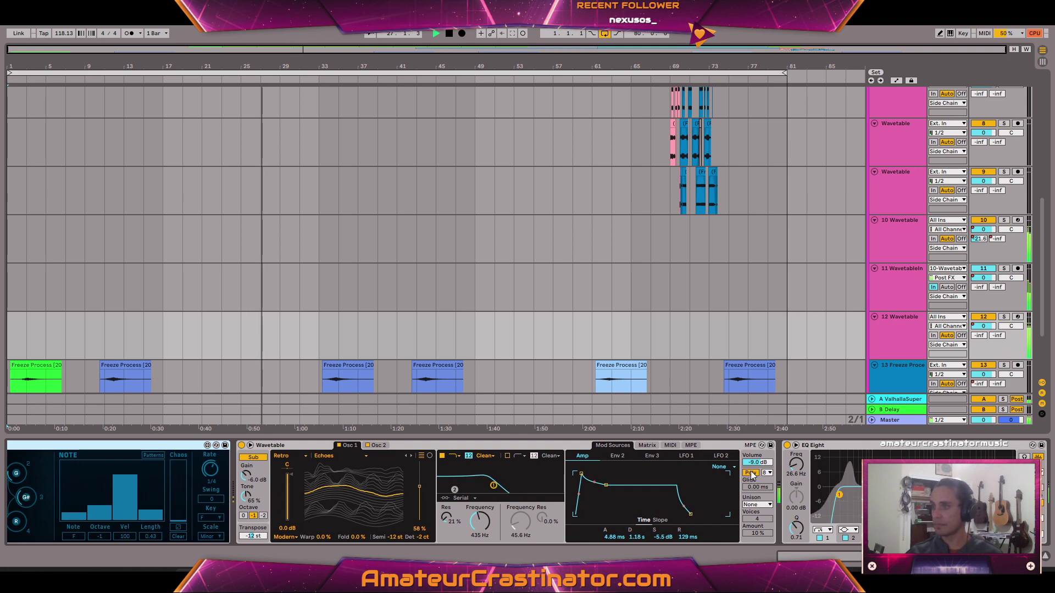
pyautogui.click(750, 473)
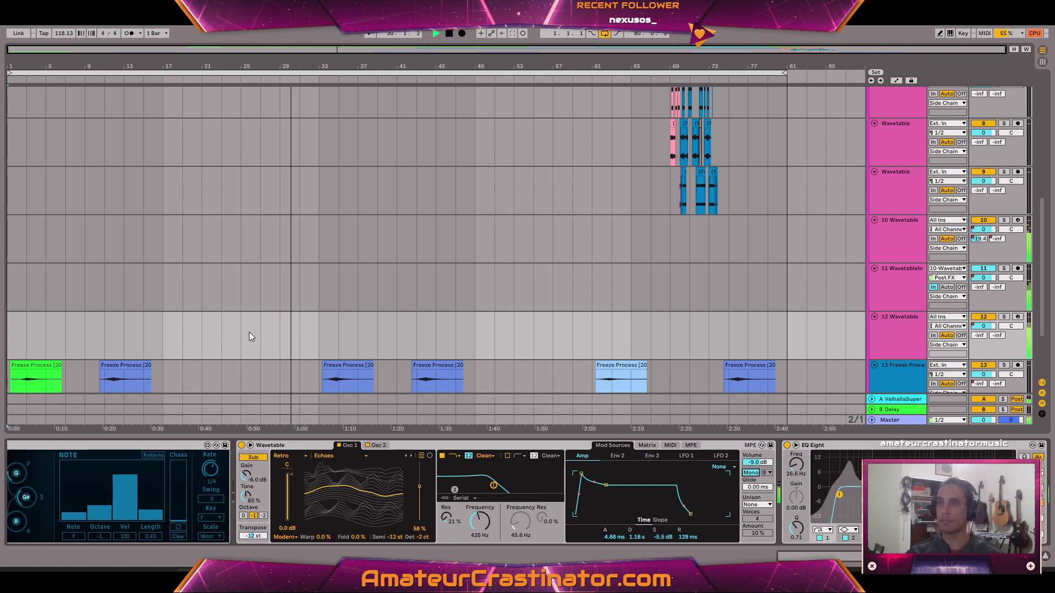
# Select bars 19 to 37 on the 12 Wavetable track and compare that span with the Kit and Side Chain tracks
pyautogui.scroll(5, 250, 332)
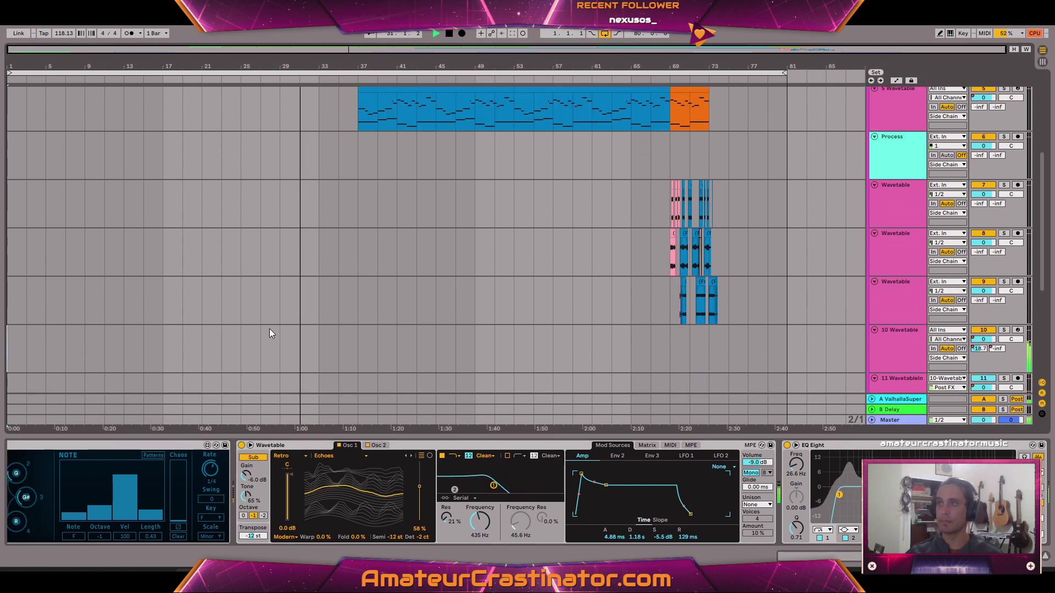
pyautogui.scroll(-4, 269, 334)
pyautogui.click(183, 352)
pyautogui.moveTo(182, 351); pyautogui.dragTo(364, 352)
pyautogui.scroll(1, 263, 351)
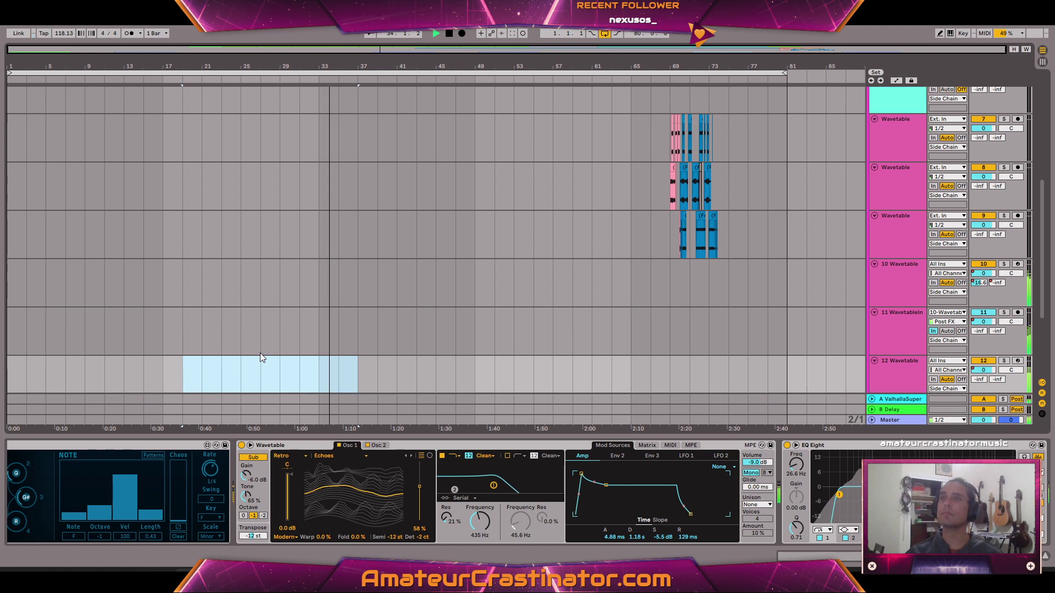
pyautogui.scroll(8, 261, 355)
pyautogui.scroll(-3, 263, 352)
pyautogui.scroll(3, 195, 304)
pyautogui.scroll(5, 276, 315)
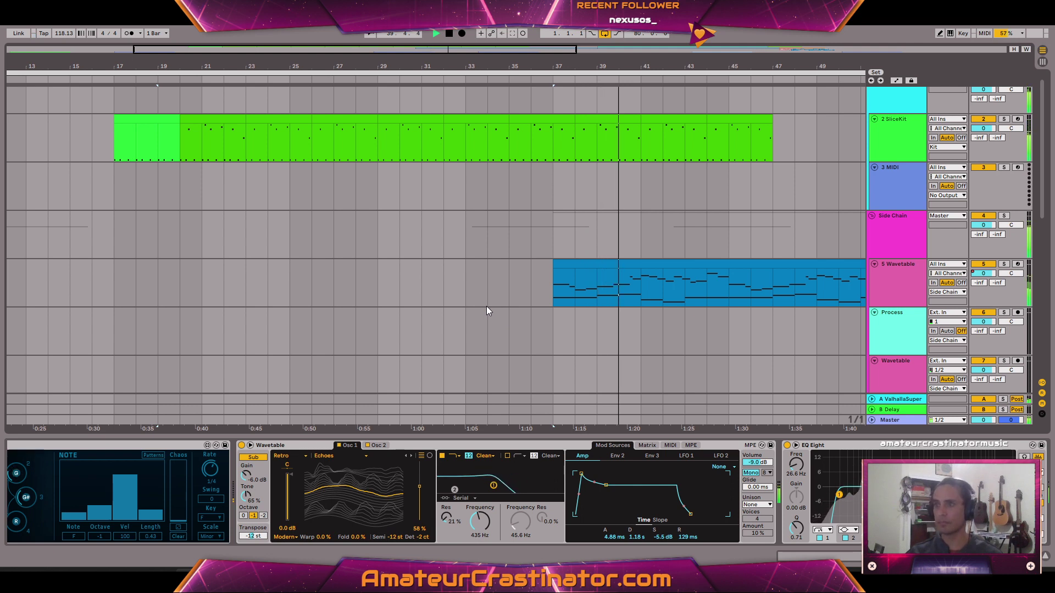
pyautogui.scroll(-2, 486, 306)
pyautogui.scroll(2, 487, 306)
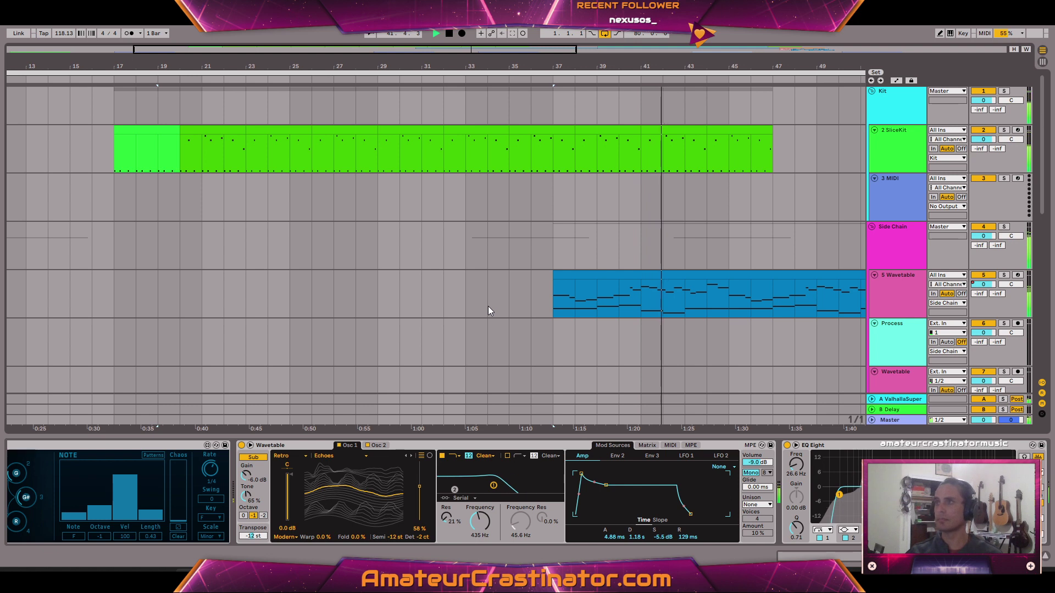
pyautogui.scroll(-6, 488, 306)
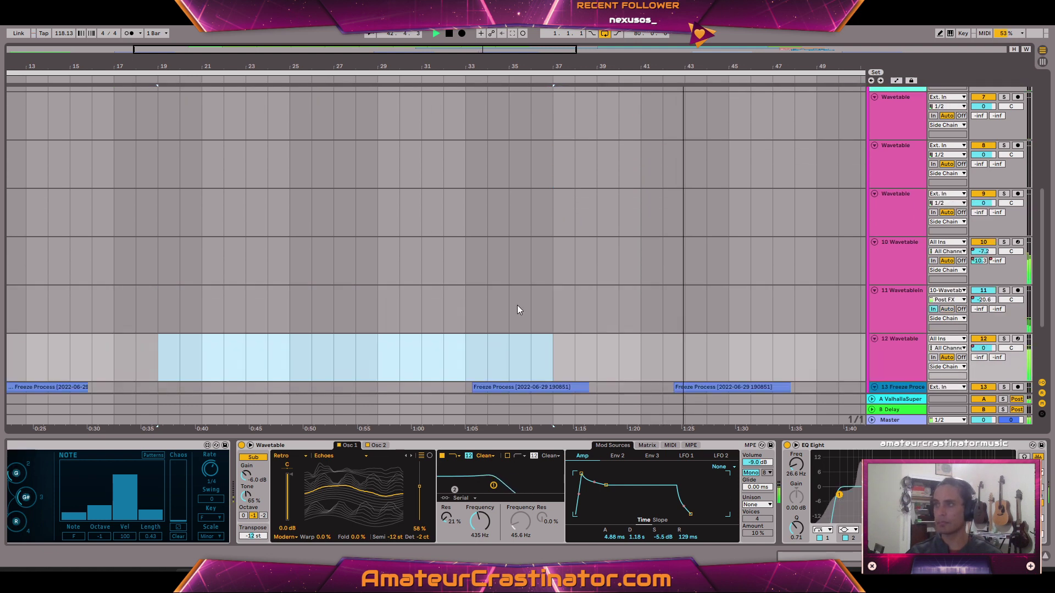
pyautogui.scroll(3, 522, 310)
# Open the blue 5 Wavetable clip in an enlarged note editor, examine its notes, and return to the track's devices
pyautogui.doubleClick(640, 153)
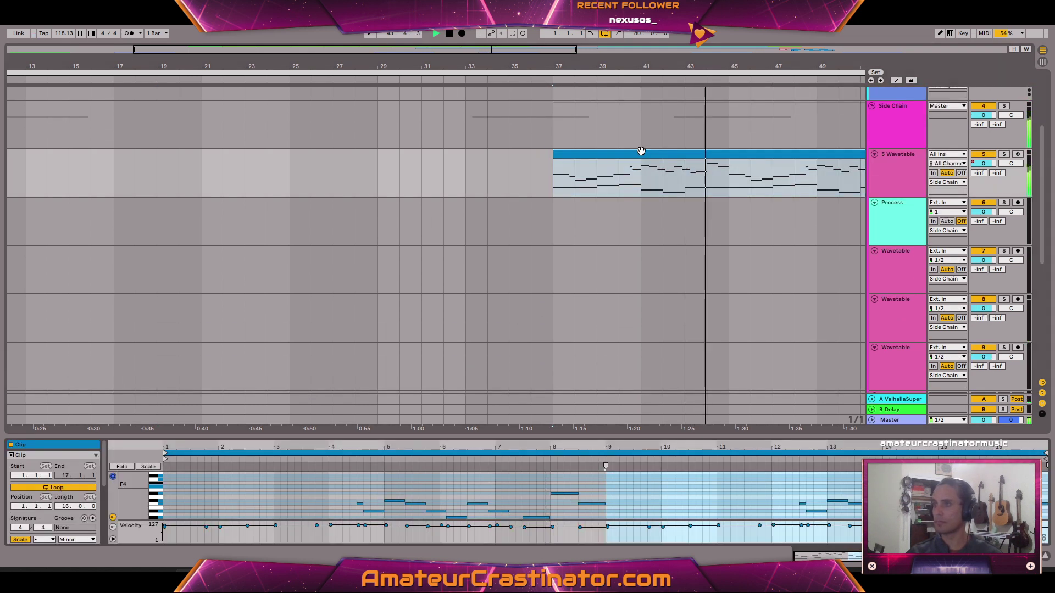
pyautogui.moveTo(337, 435); pyautogui.dragTo(338, 221)
pyautogui.moveTo(132, 344); pyautogui.dragTo(168, 362)
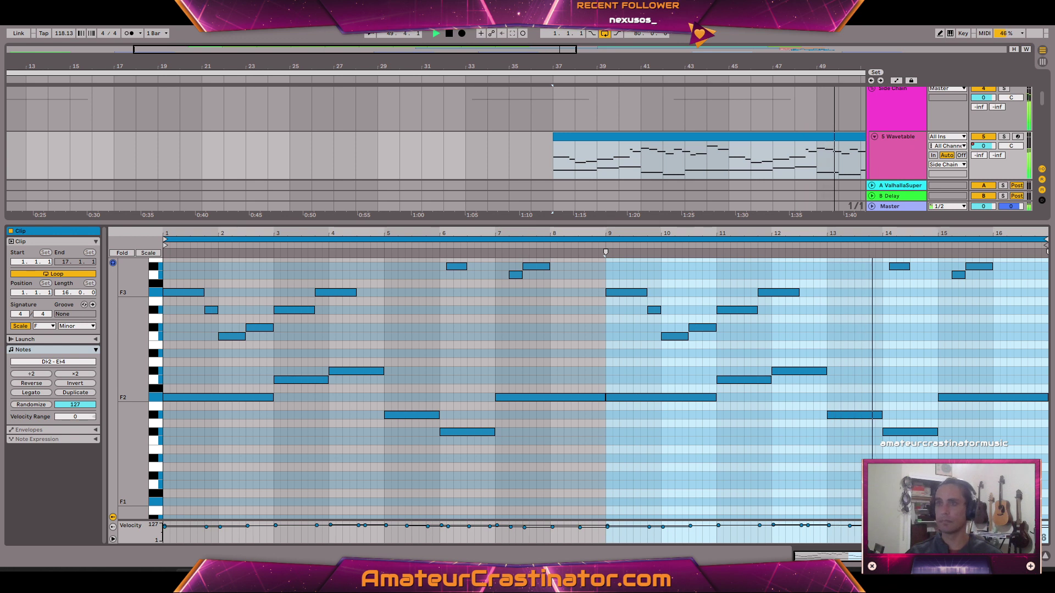
pyautogui.hotkey('shift', 'Tab')
# Mark time ranges from bar 32 to 34.4 on the Process track and examine the tracks around the Freeze Process clip at bar 33
pyautogui.scroll(1, 347, 226)
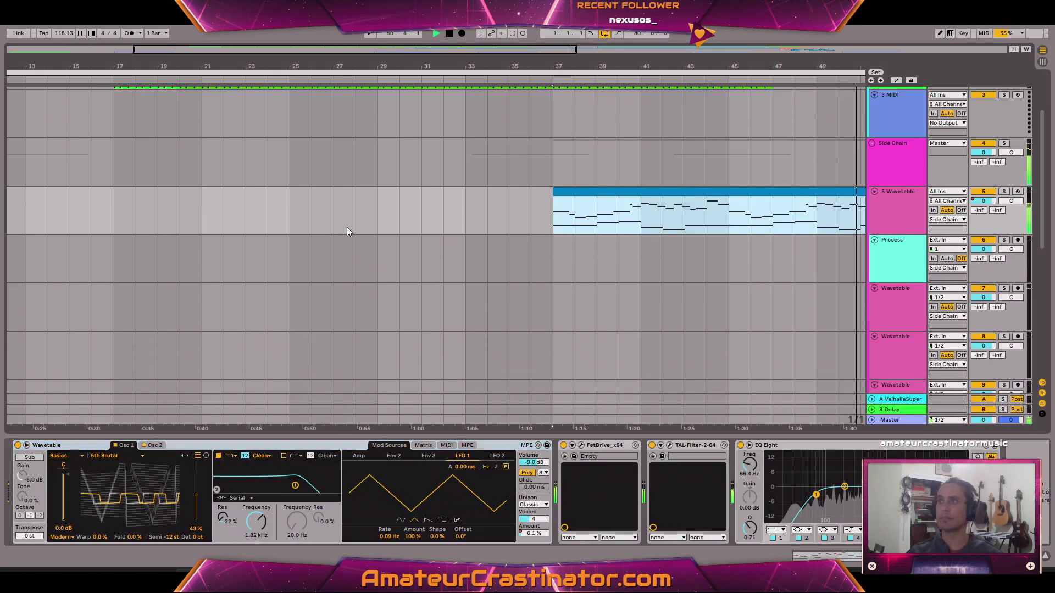
pyautogui.scroll(-1, 365, 239)
pyautogui.scroll(1, 369, 262)
pyautogui.scroll(2, 311, 305)
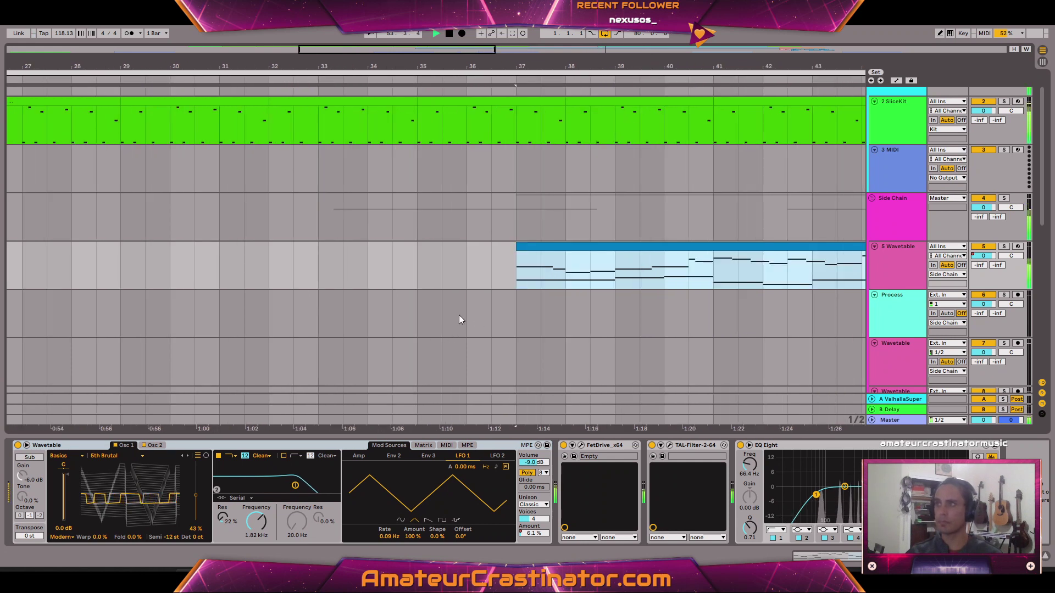
pyautogui.moveTo(272, 318); pyautogui.dragTo(377, 322)
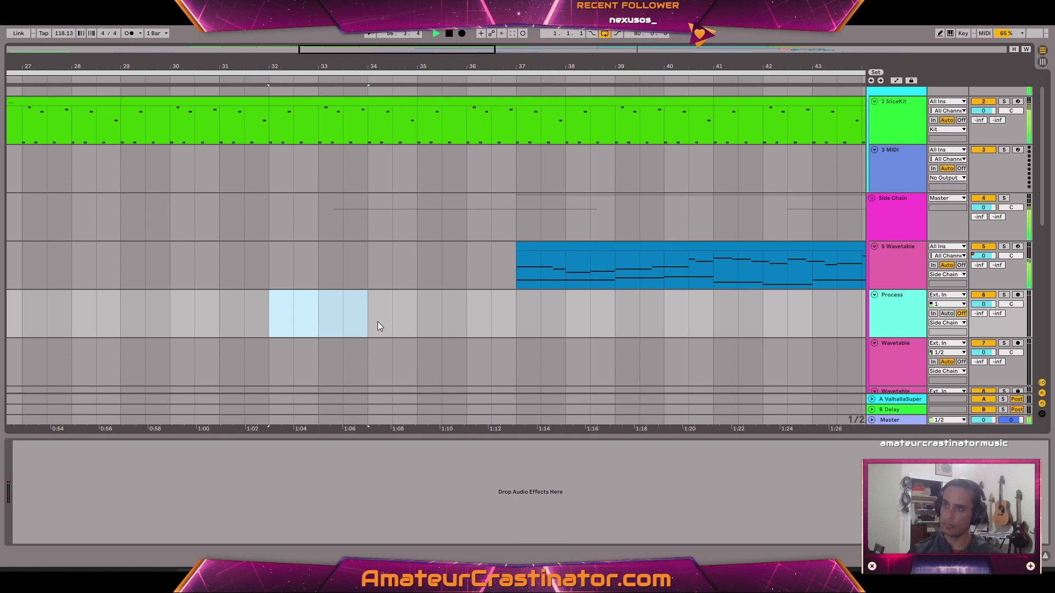
pyautogui.scroll(3, 377, 321)
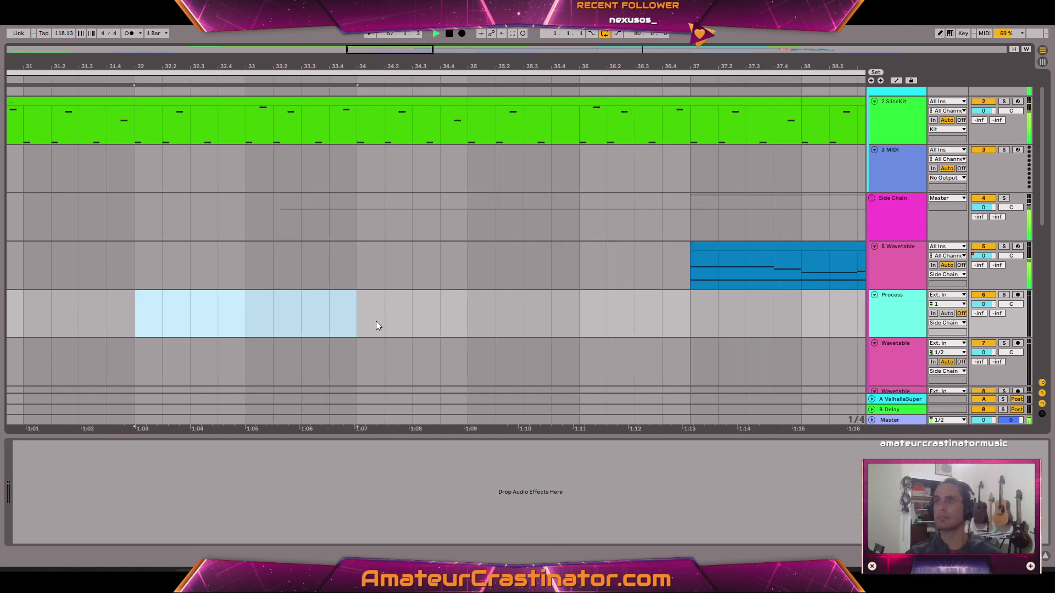
pyautogui.click(304, 312)
pyautogui.moveTo(252, 313); pyautogui.dragTo(439, 314)
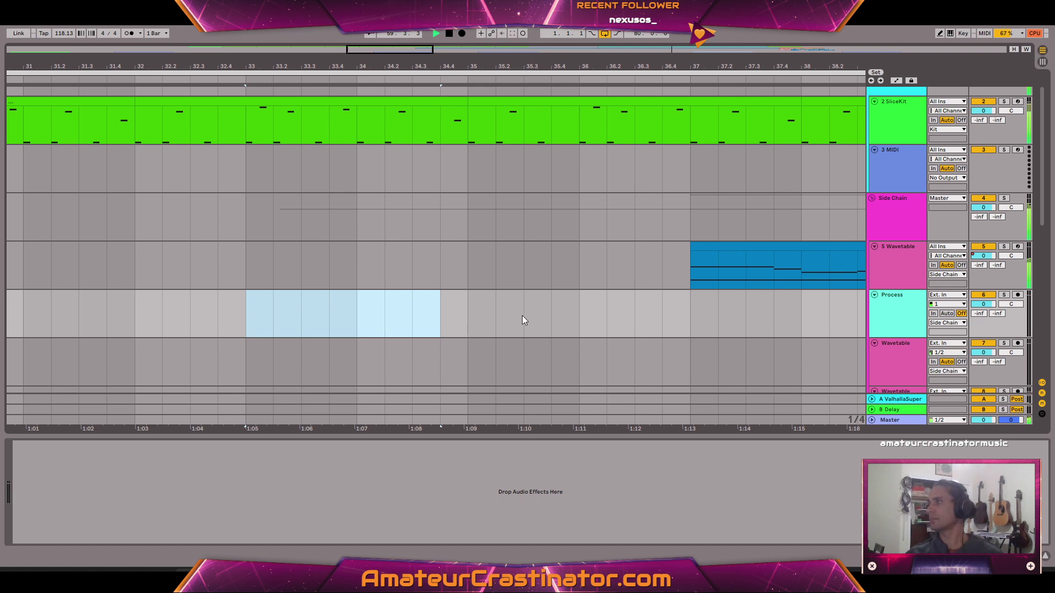
pyautogui.scroll(-2, 515, 318)
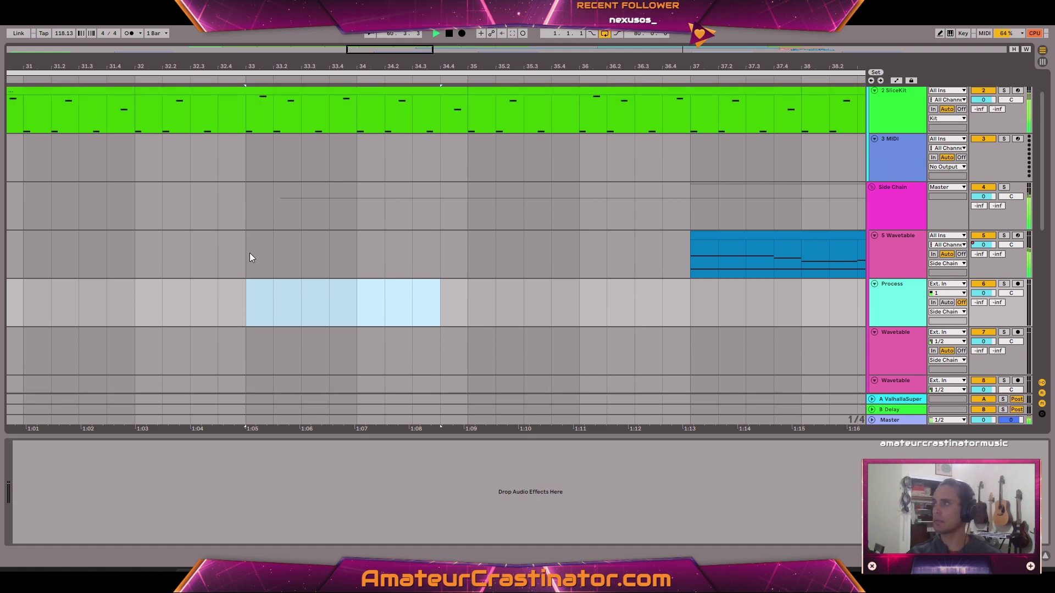
pyautogui.scroll(-5, 256, 254)
pyautogui.scroll(-1, 284, 303)
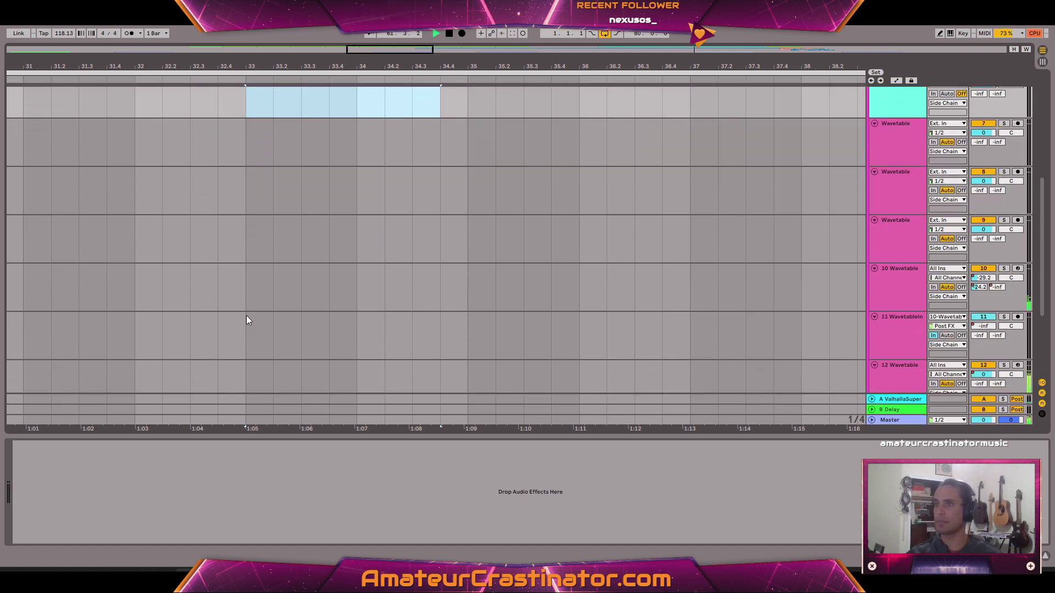
pyautogui.click(241, 344)
pyautogui.click(243, 366)
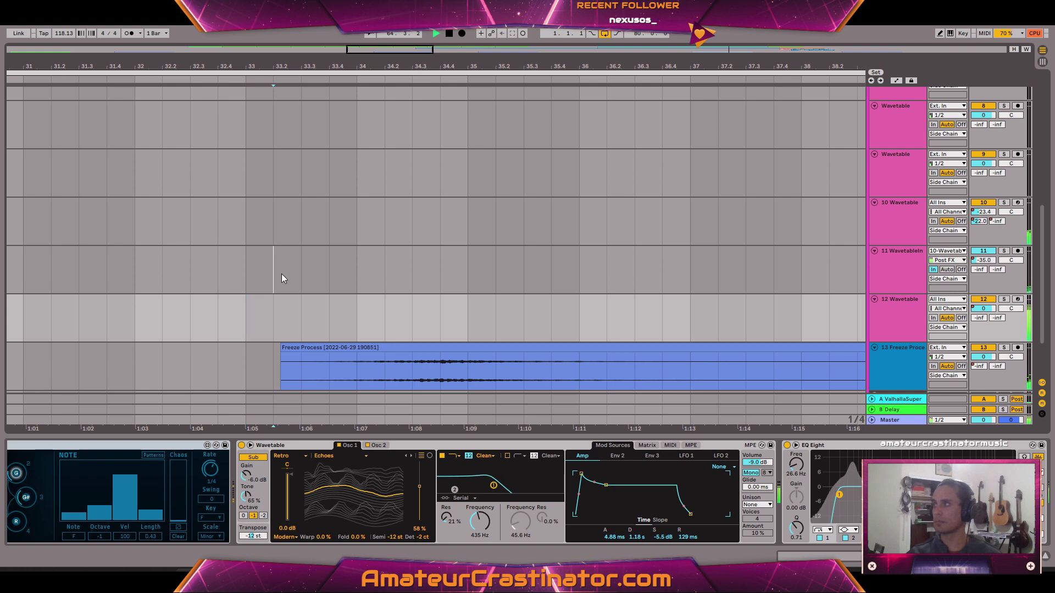
pyautogui.click(281, 274)
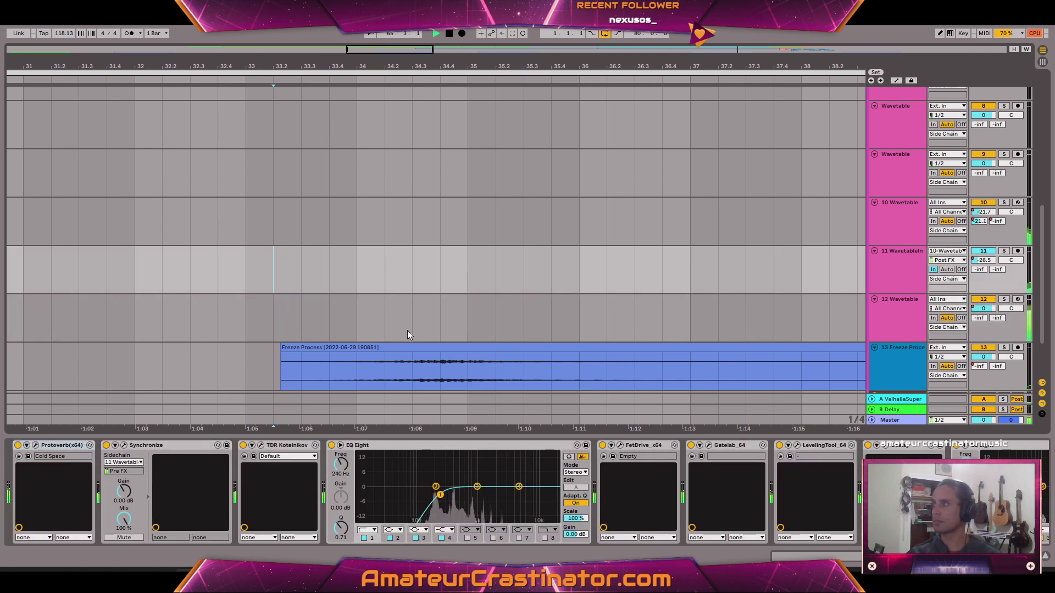
# Widen the track name column and rename the 11 WavetableIn track as # LeadIn
pyautogui.click(911, 271)
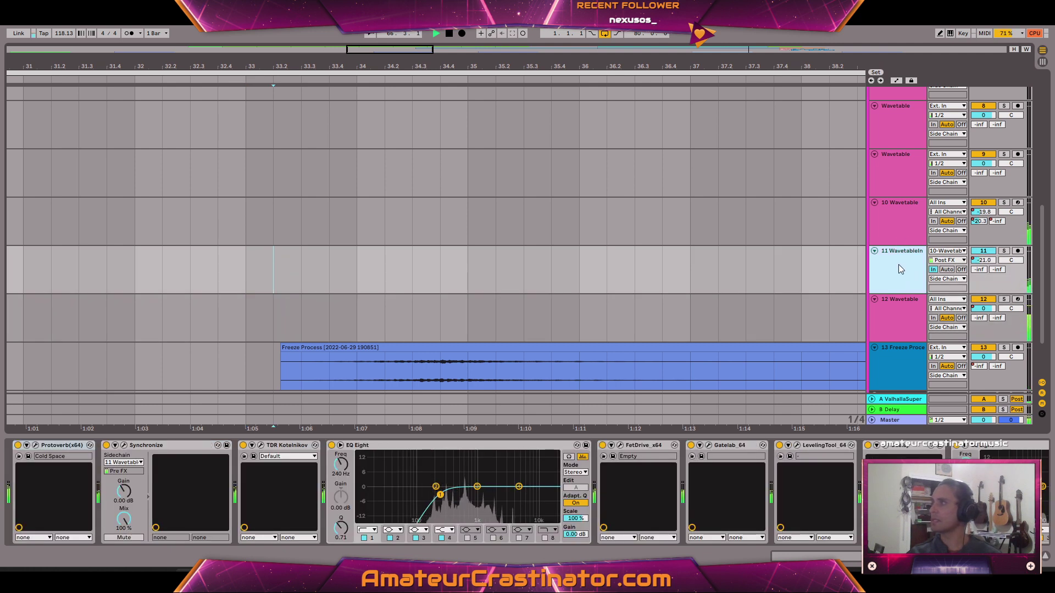
pyautogui.moveTo(868, 267); pyautogui.dragTo(855, 267)
pyautogui.hotkey('ctrl', 'r')
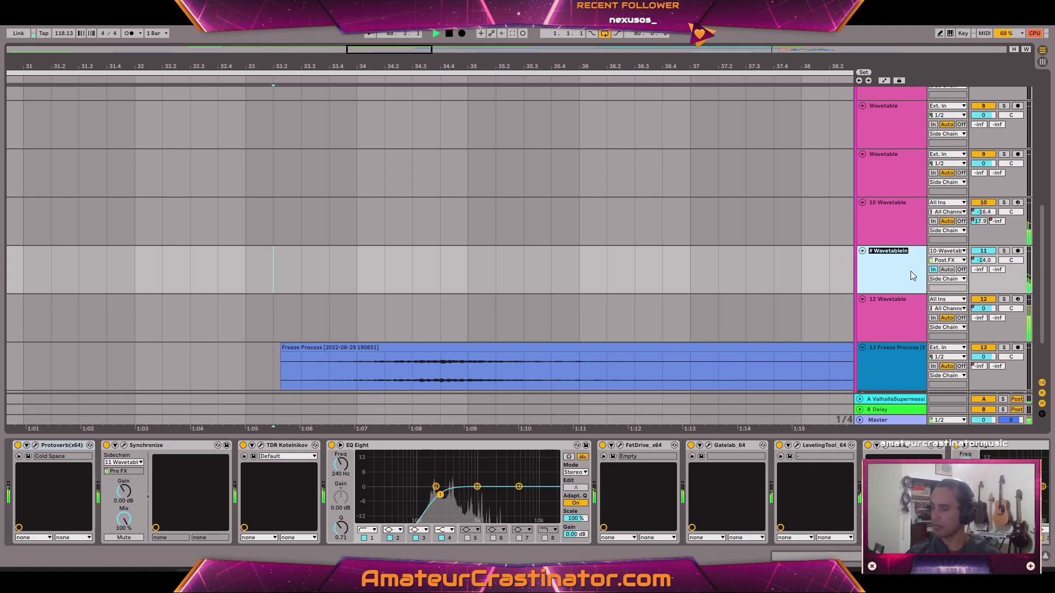
pyautogui.write('# LeadIn')
pyautogui.press('Return')
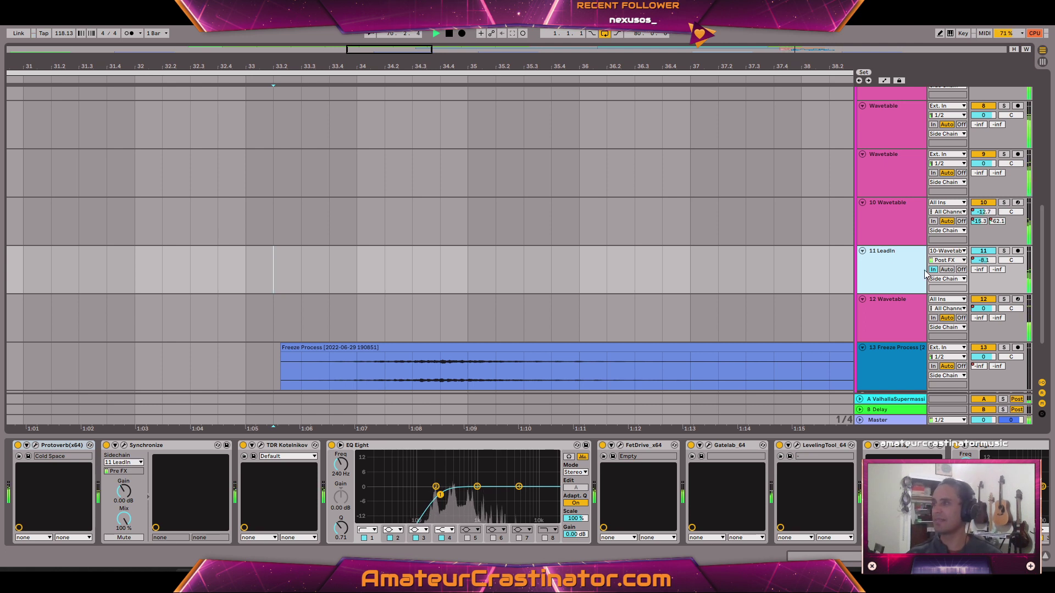
# Rename the 10 Wavetable track as # Lead
pyautogui.click(893, 219)
pyautogui.hotkey('ctrl', 'r')
pyautogui.write('# Lead')
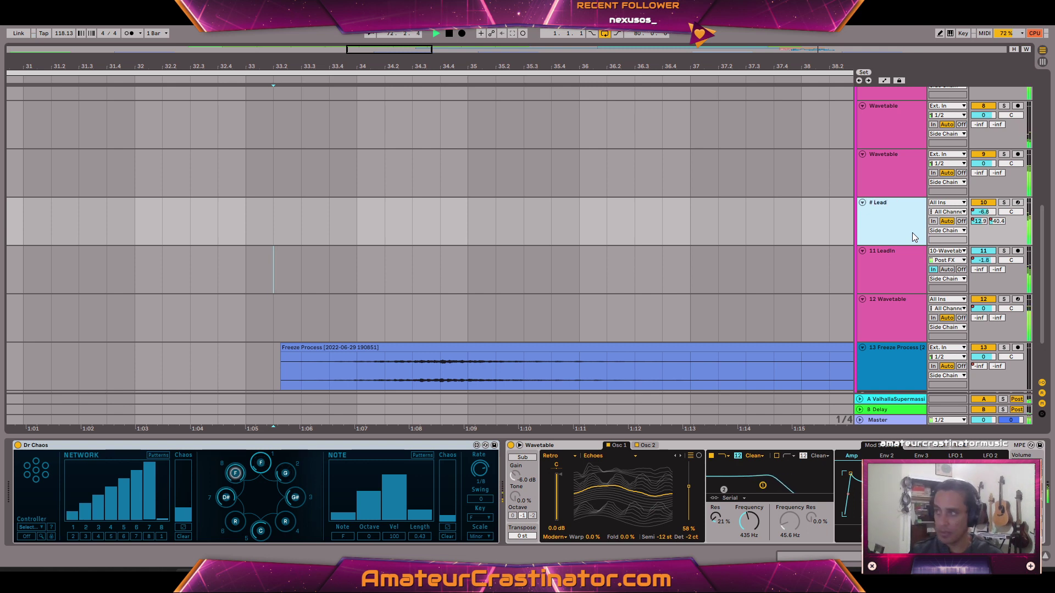
pyautogui.press('Return')
# Recolor the 10 Lead and 11 LeadIn tracks green
pyautogui.click(909, 276)
pyautogui.rightClick(909, 277)
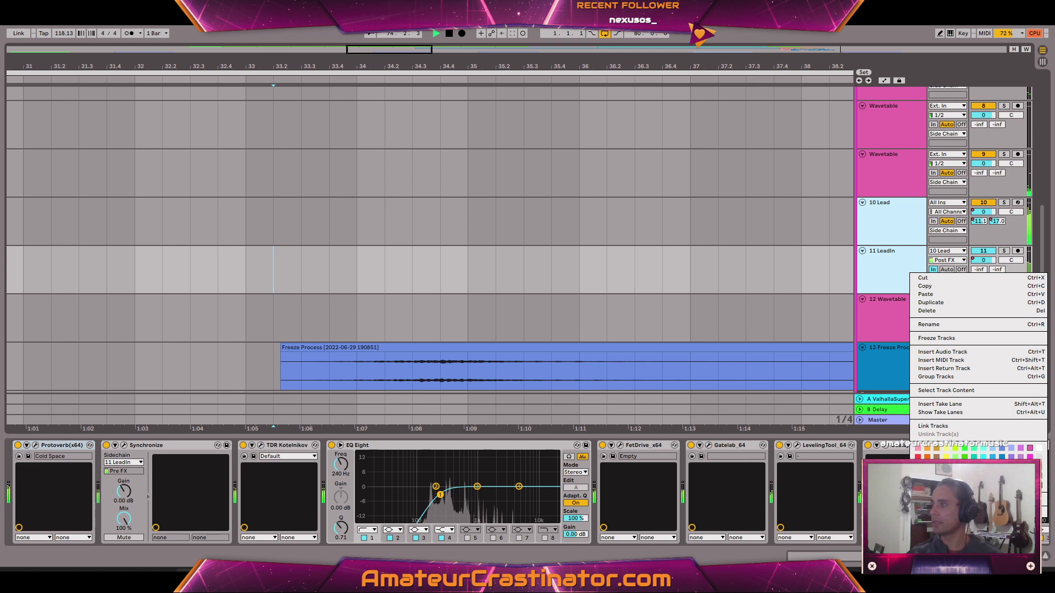
pyautogui.click(964, 474)
# Create an empty MIDI clip on the 12 Wavetable track from bar 33 to 34.4 and open it in the note editor
pyautogui.click(883, 315)
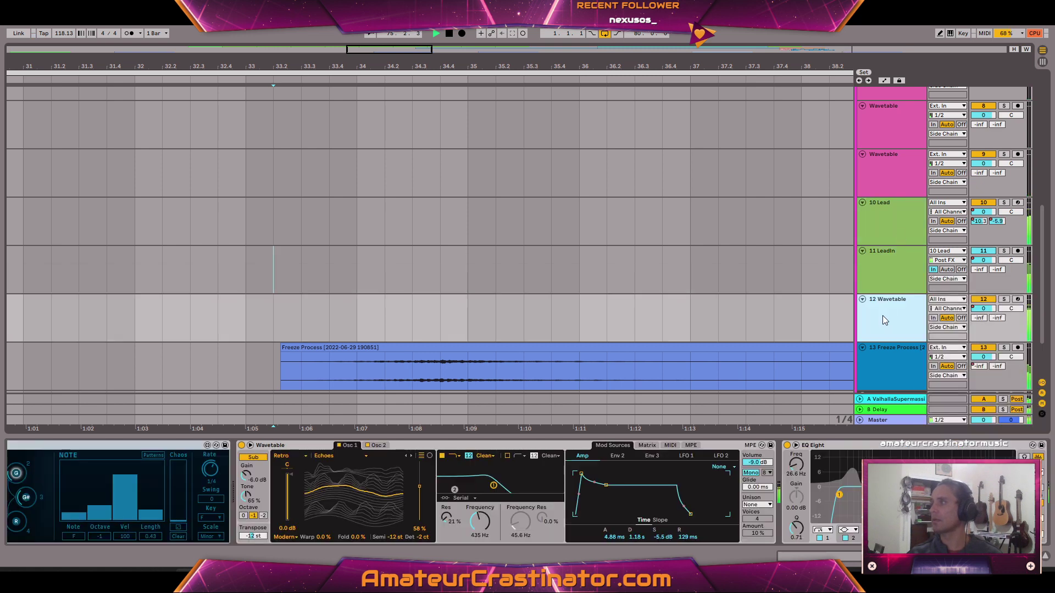
pyautogui.scroll(-3, 894, 289)
pyautogui.scroll(2, 901, 287)
pyautogui.scroll(1, 901, 286)
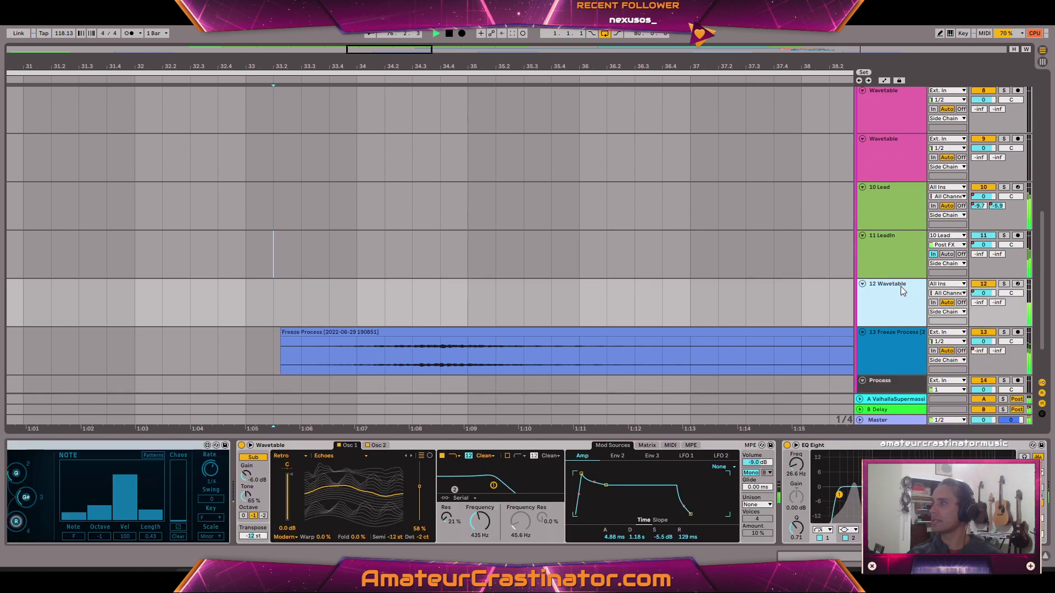
pyautogui.press('s')
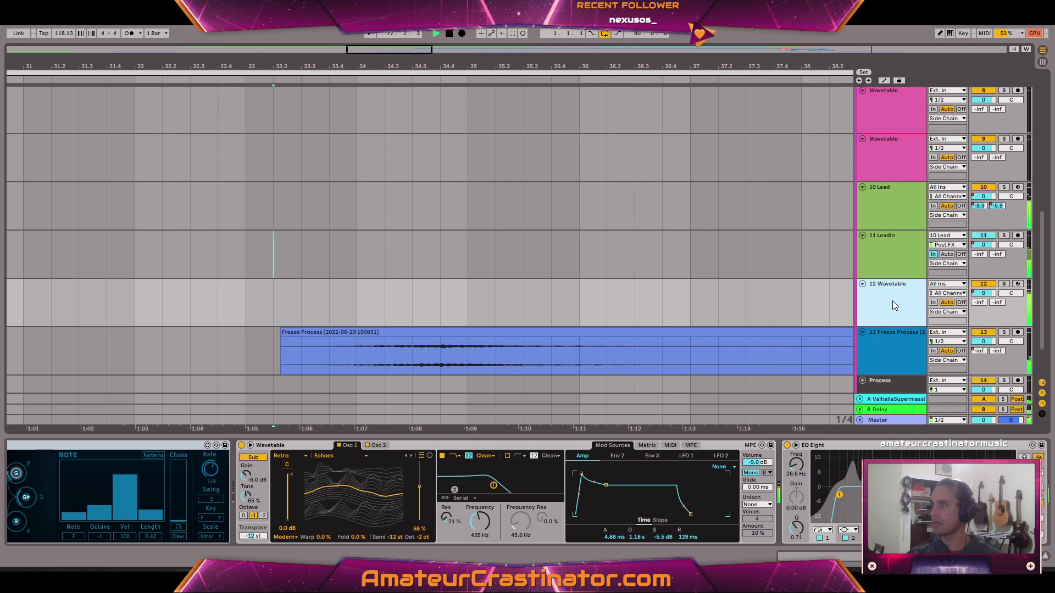
pyautogui.moveTo(245, 301); pyautogui.dragTo(450, 307)
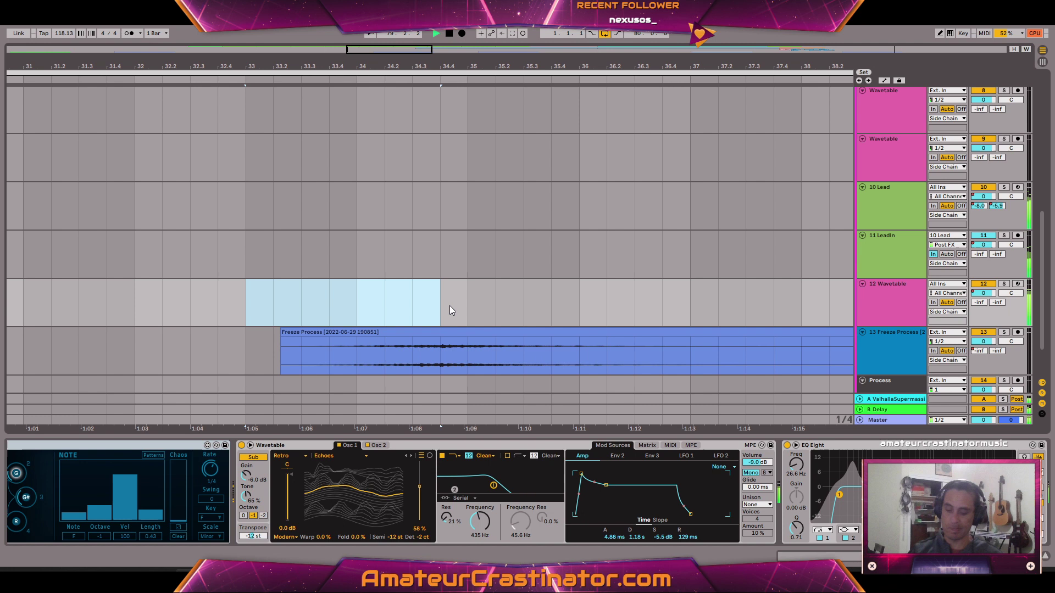
pyautogui.hotkey('ctrl', 'shift', 'm')
pyautogui.doubleClick(322, 283)
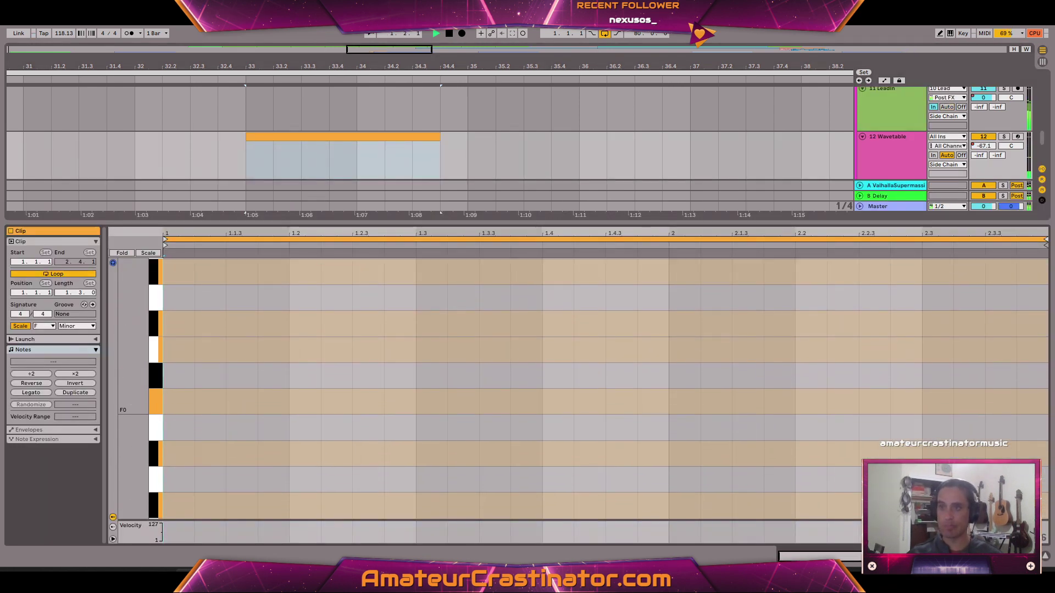
# Set the playback start at bar 33 and audition pitches on the clip's piano keys, including Db2, Eb2 and F2
pyautogui.click(156, 408)
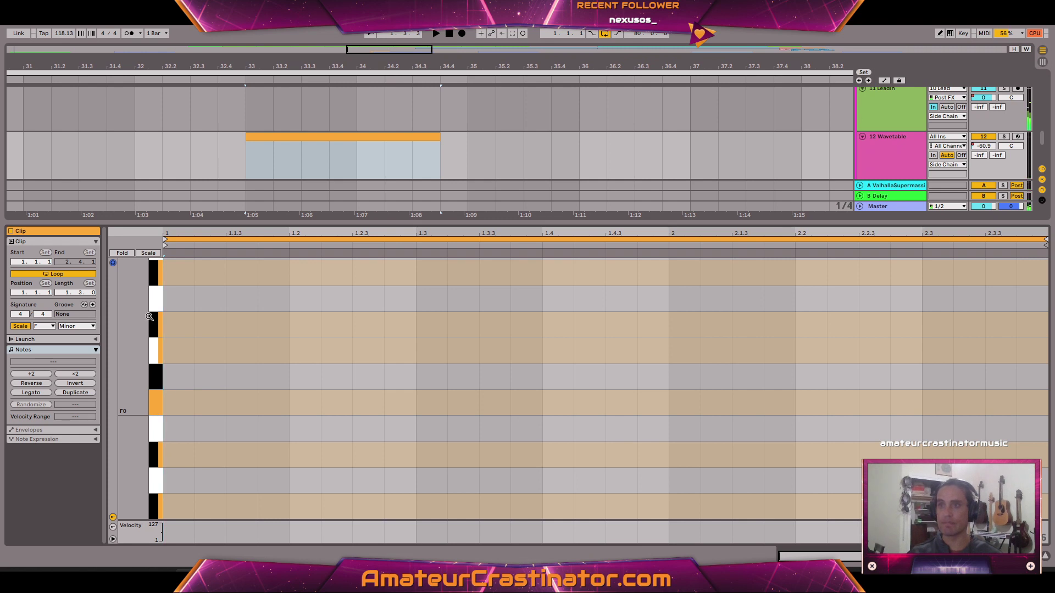
pyautogui.click(246, 155)
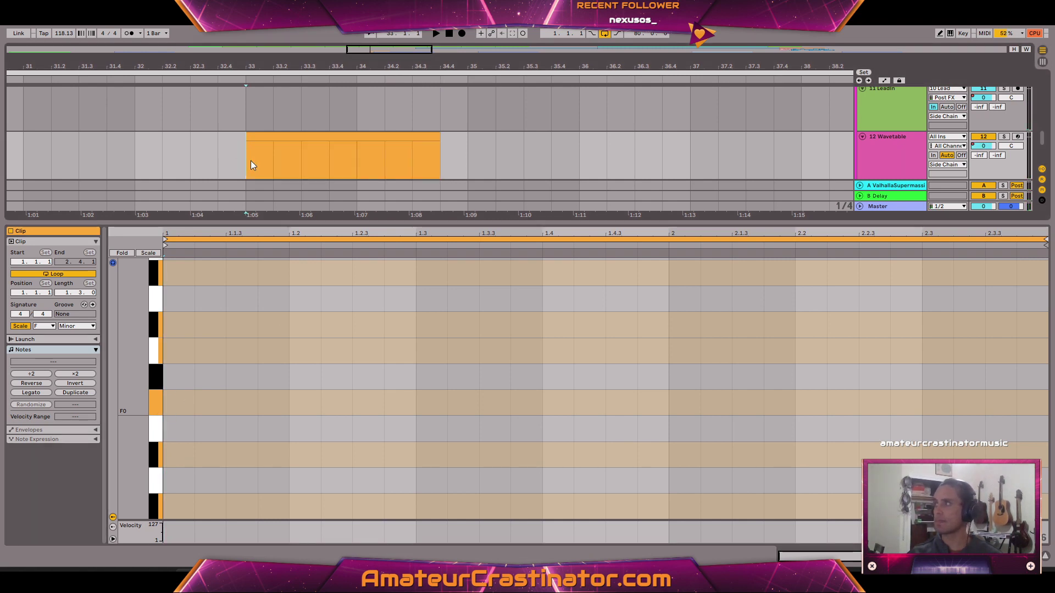
pyautogui.click(152, 402)
pyautogui.scroll(5, 160, 414)
pyautogui.scroll(5, 155, 335)
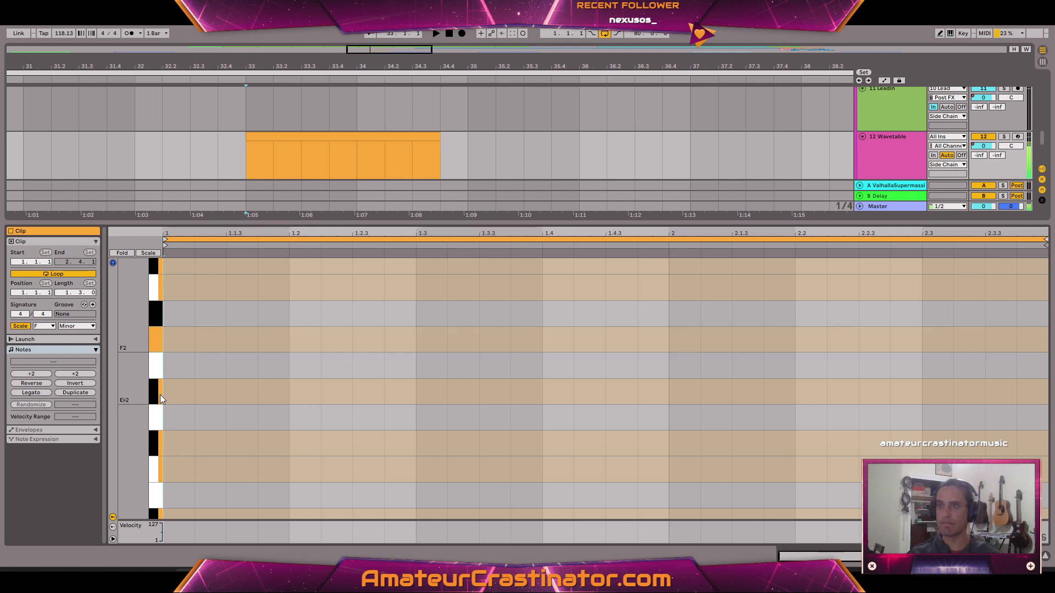
pyautogui.click(155, 443)
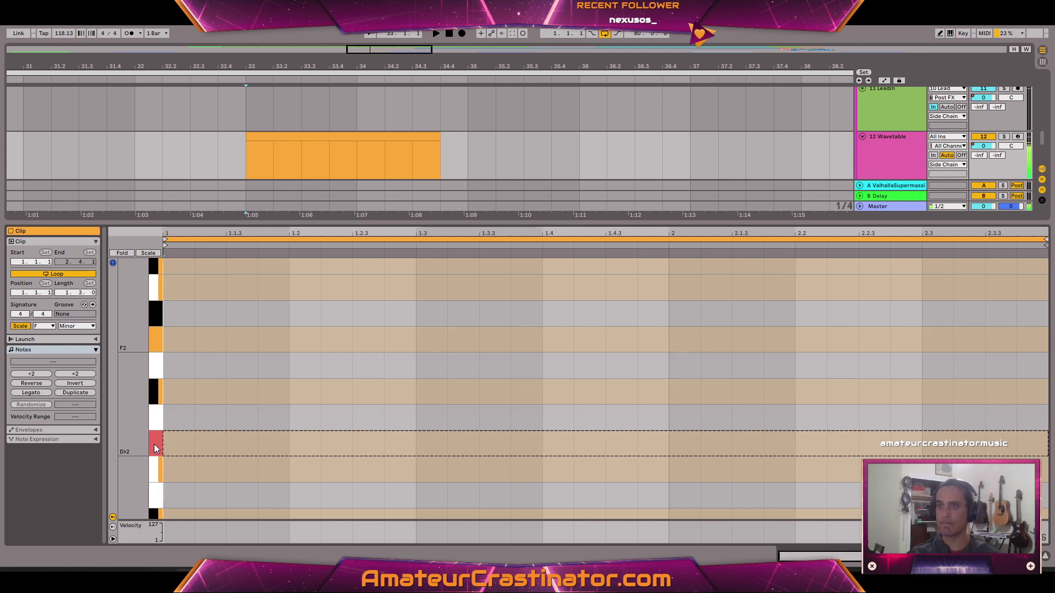
pyautogui.click(153, 383)
pyautogui.click(152, 389)
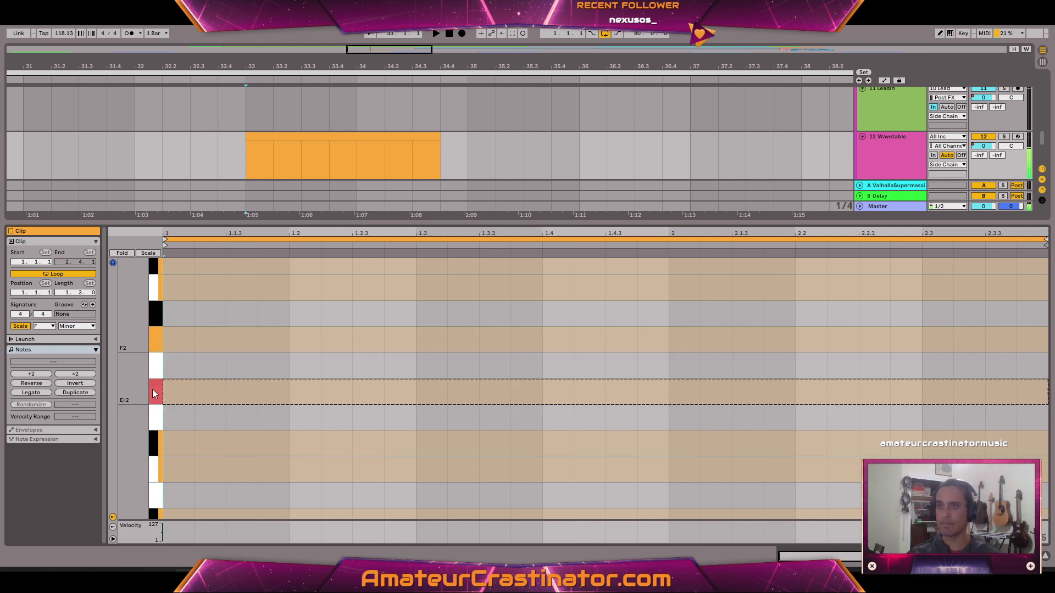
pyautogui.moveTo(157, 364); pyautogui.dragTo(152, 338)
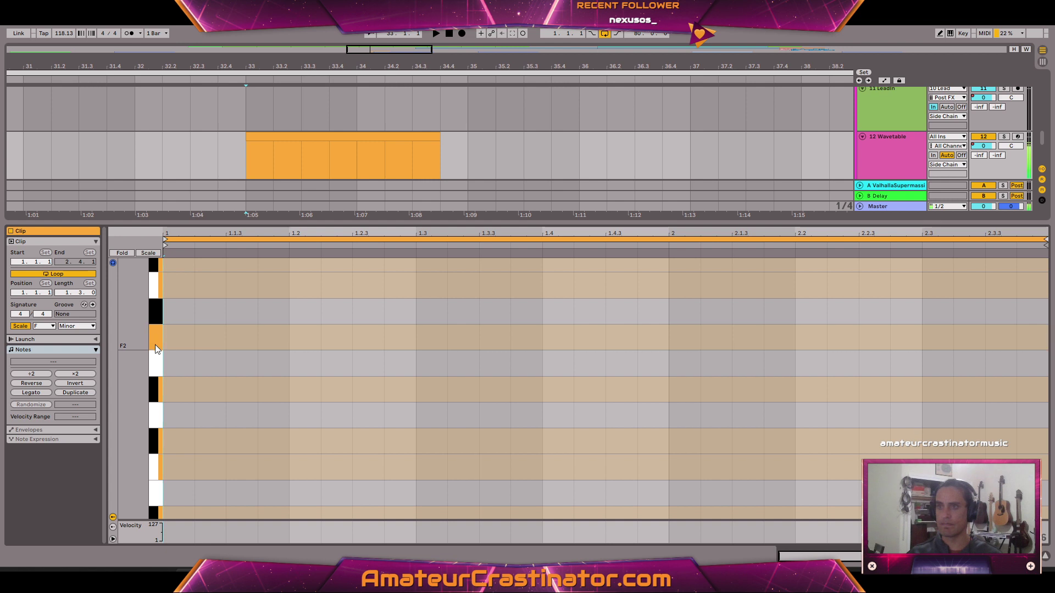
pyautogui.scroll(2, 179, 390)
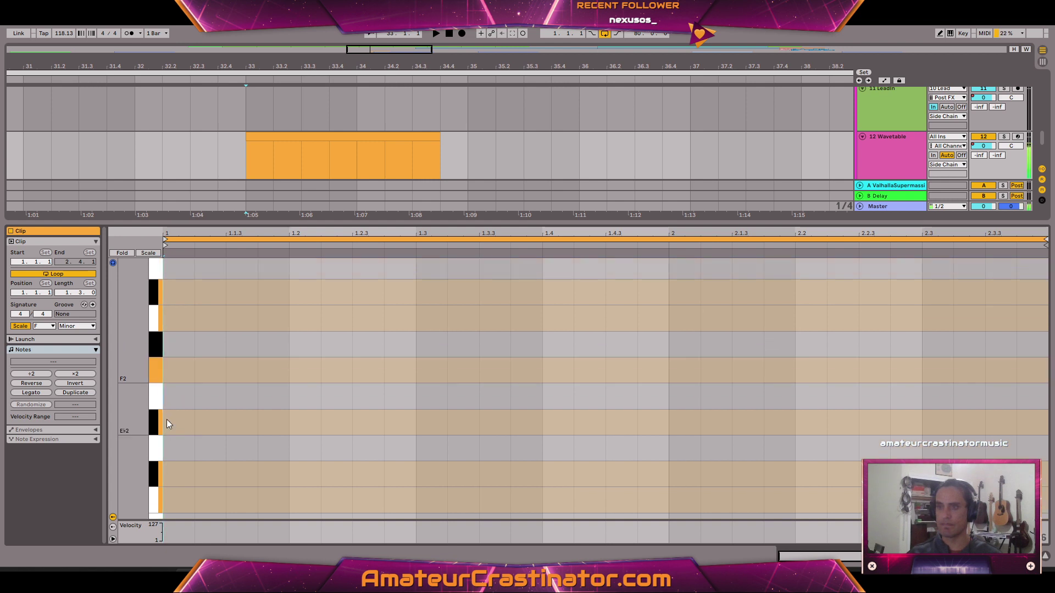
pyautogui.click(156, 374)
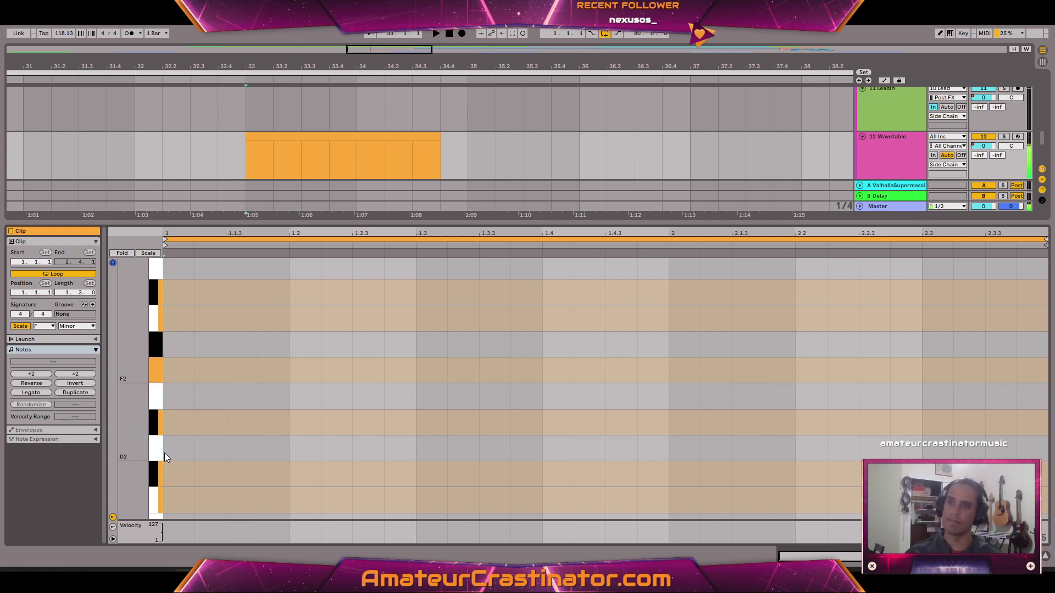
pyautogui.scroll(6, 165, 467)
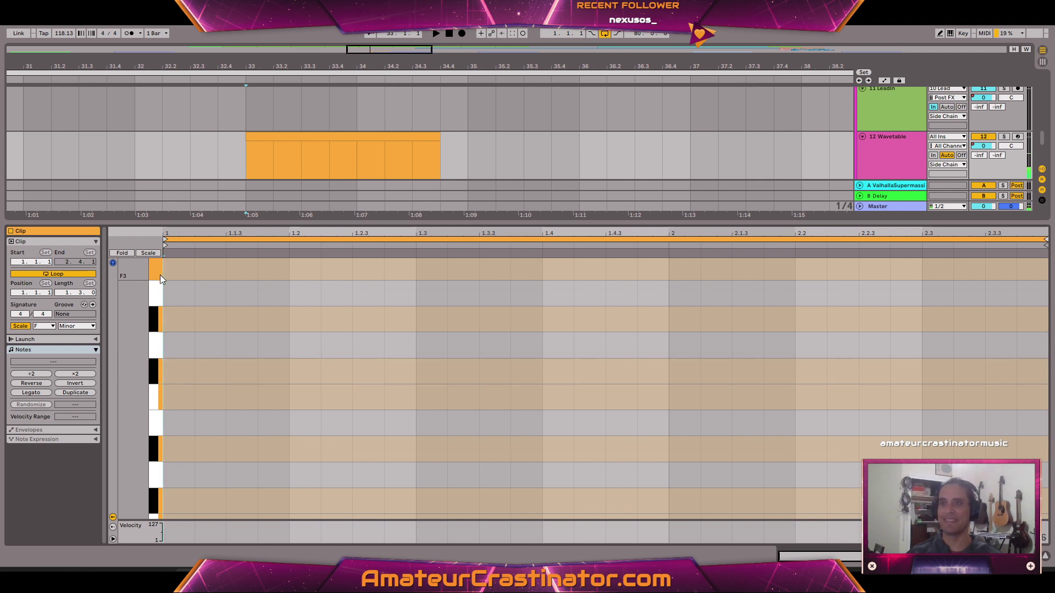
pyautogui.scroll(-2, 164, 393)
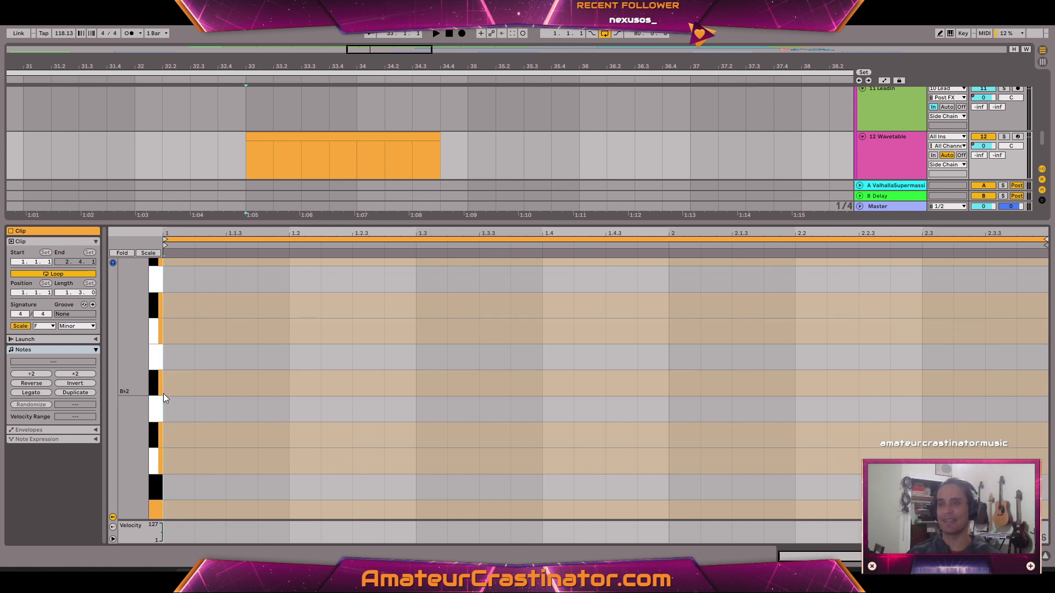
pyautogui.moveTo(131, 405); pyautogui.dragTo(105, 406)
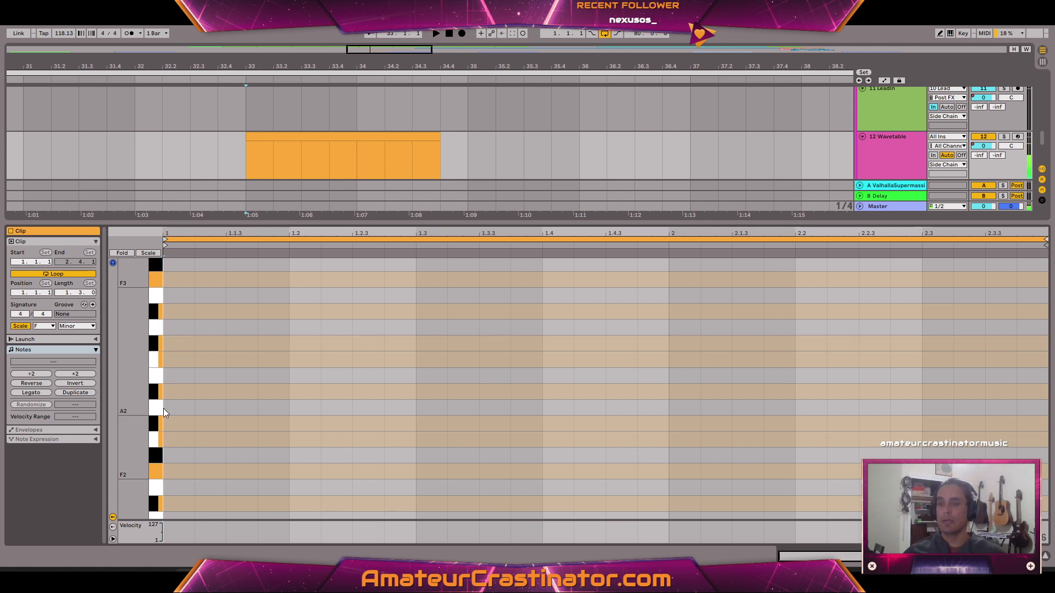
pyautogui.scroll(-2, 173, 470)
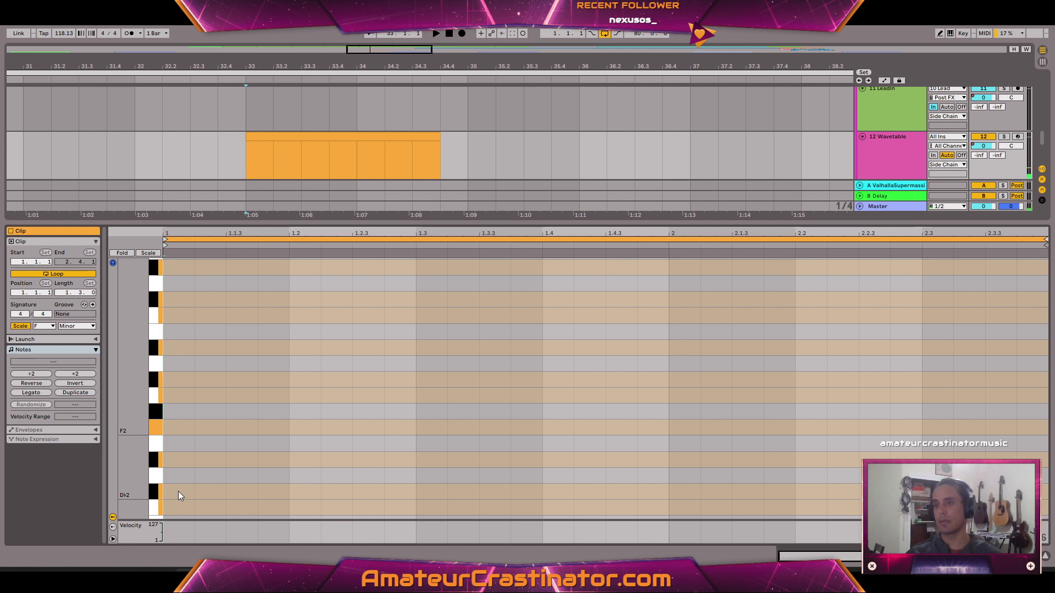
# Add Db2 notes at 1, 1.2, 1.3 and 2, an F2 note at 1.4, and Eb2 notes at 2.2 and 2.3
pyautogui.doubleClick(178, 491)
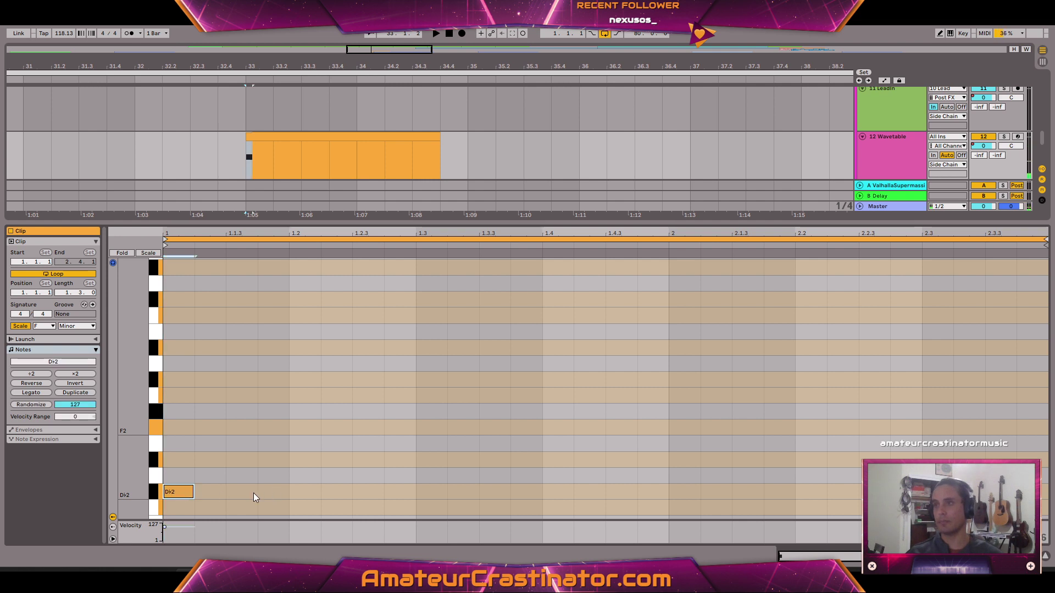
pyautogui.doubleClick(306, 492)
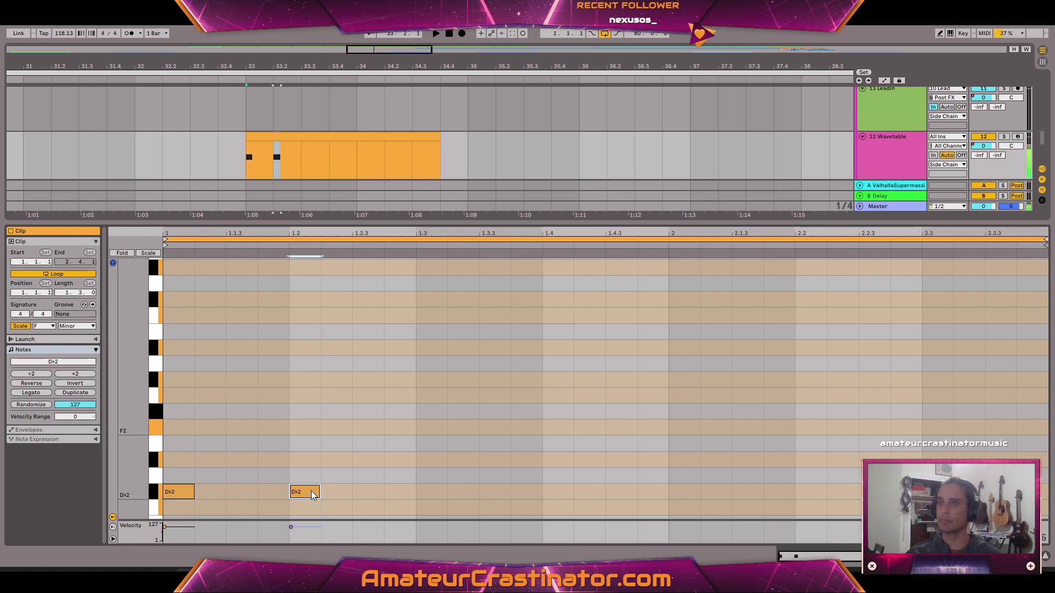
pyautogui.doubleClick(425, 492)
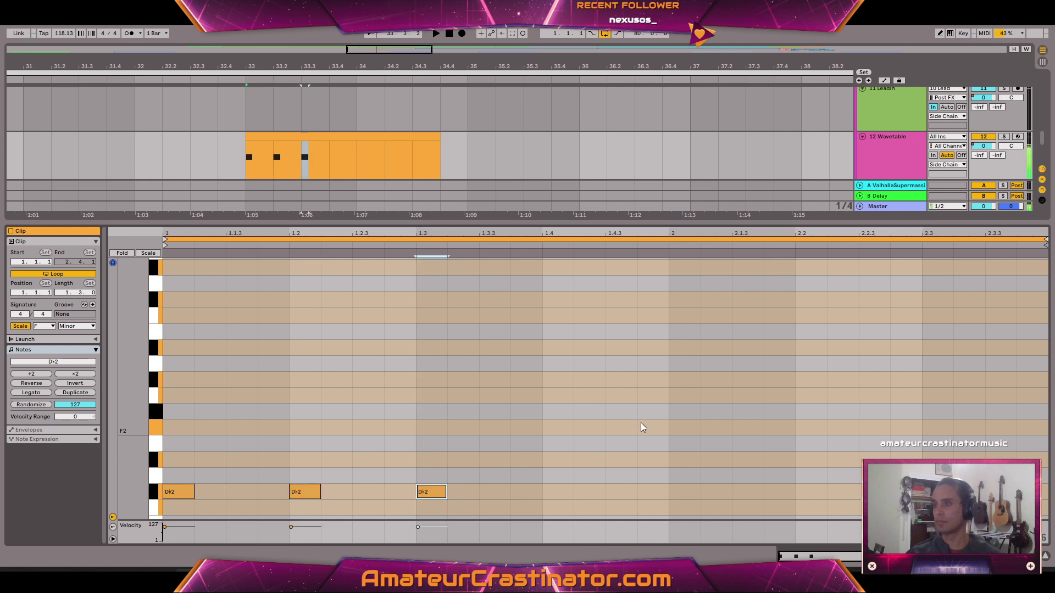
pyautogui.doubleClick(554, 428)
pyautogui.doubleClick(681, 492)
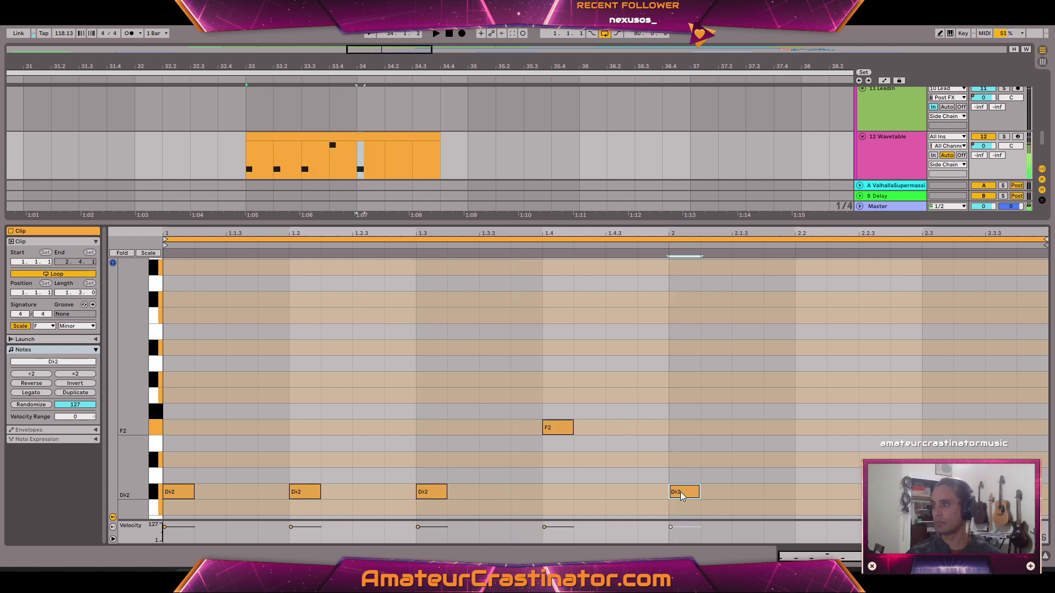
pyautogui.doubleClick(805, 461)
pyautogui.doubleClick(945, 461)
# Play back the new clip and raise the Db2 note at bar 2 an octave to Db3
pyautogui.press('space')
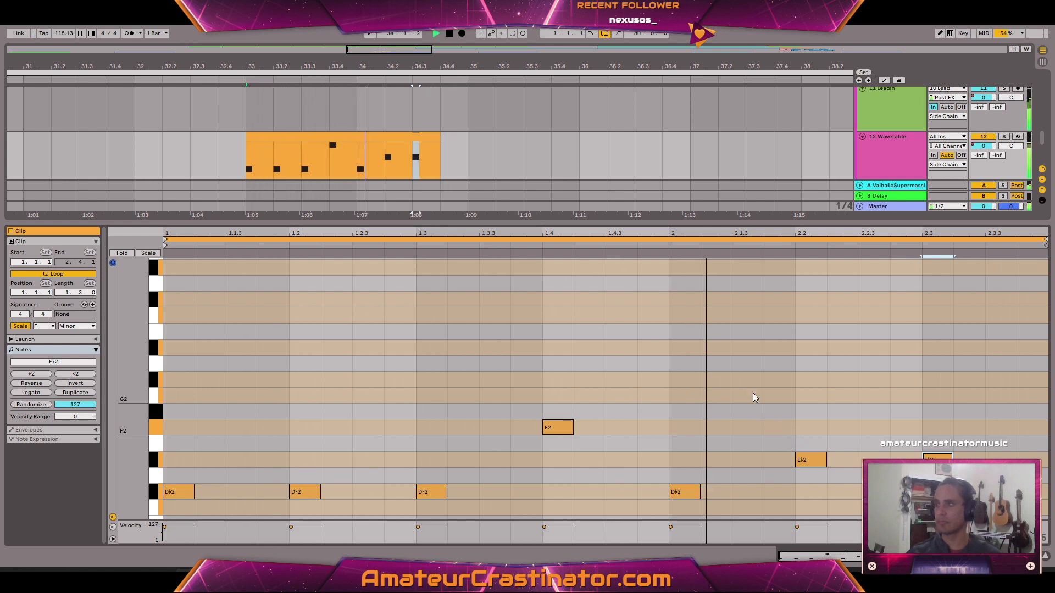
pyautogui.press('space')
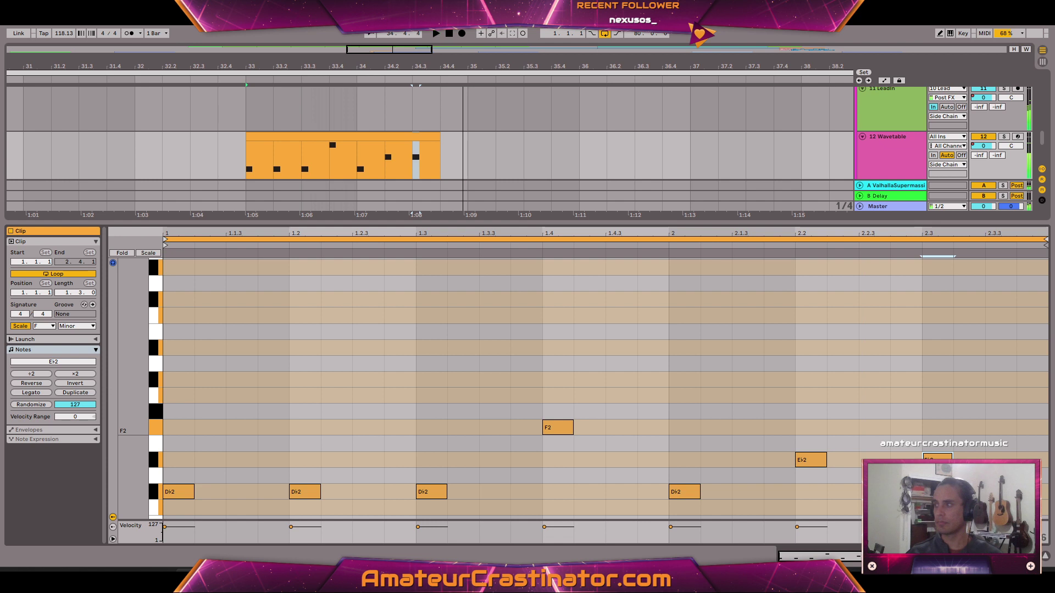
pyautogui.press('space')
pyautogui.press('space')
pyautogui.moveTo(683, 491); pyautogui.dragTo(685, 302)
pyautogui.press('space')
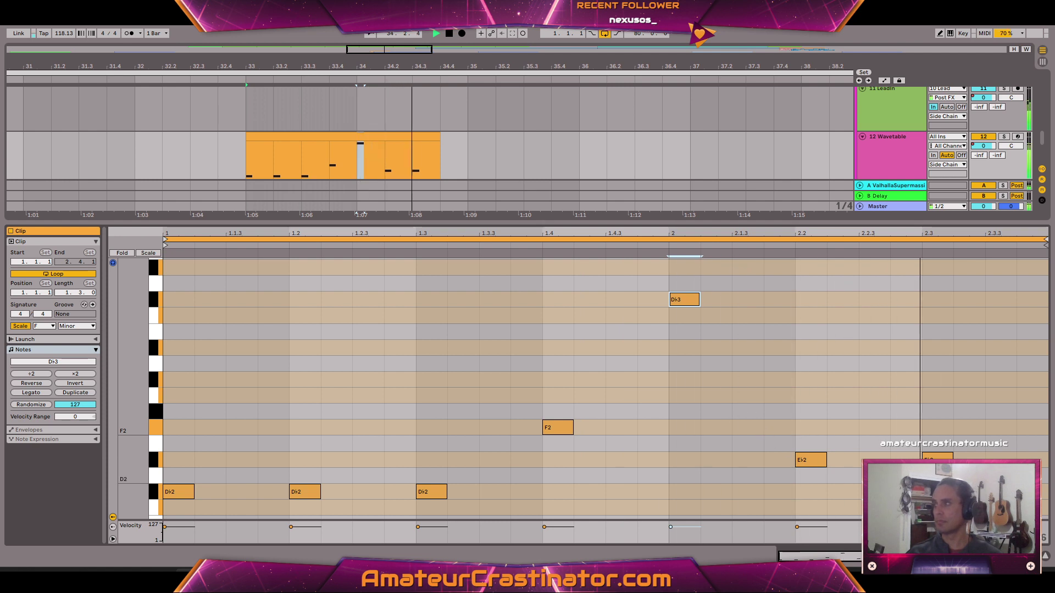
# Add off-beat F2 notes at 1.1.3, 1.2.3, 1.3.3, 1.4.3, 2.1.3, 2.2.3 and 2.3.3 in the clip and play it back
pyautogui.hotkey('shift', 'Tab')
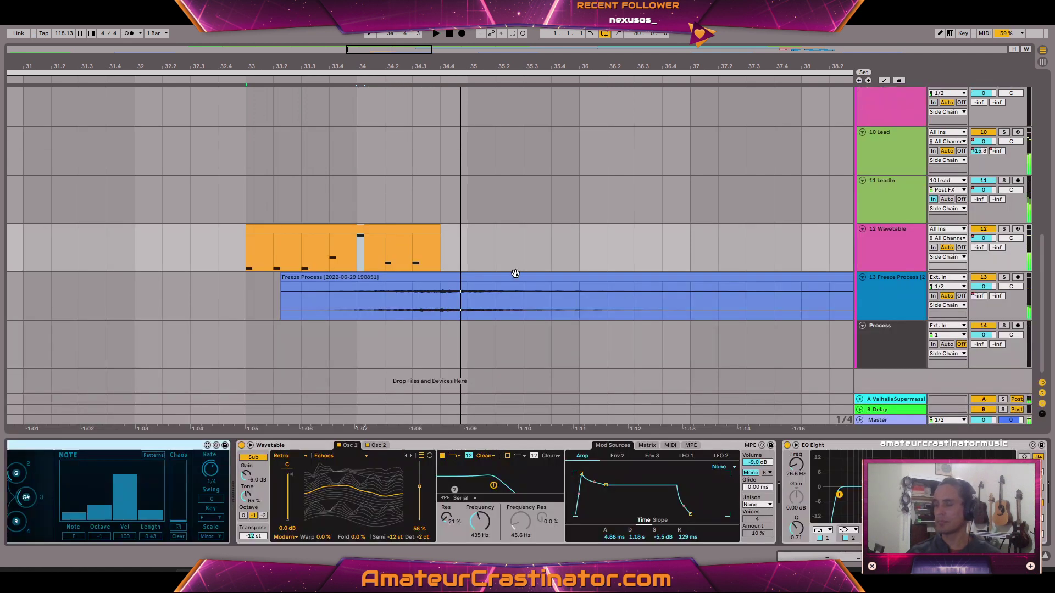
pyautogui.scroll(-4, 385, 246)
pyautogui.doubleClick(375, 247)
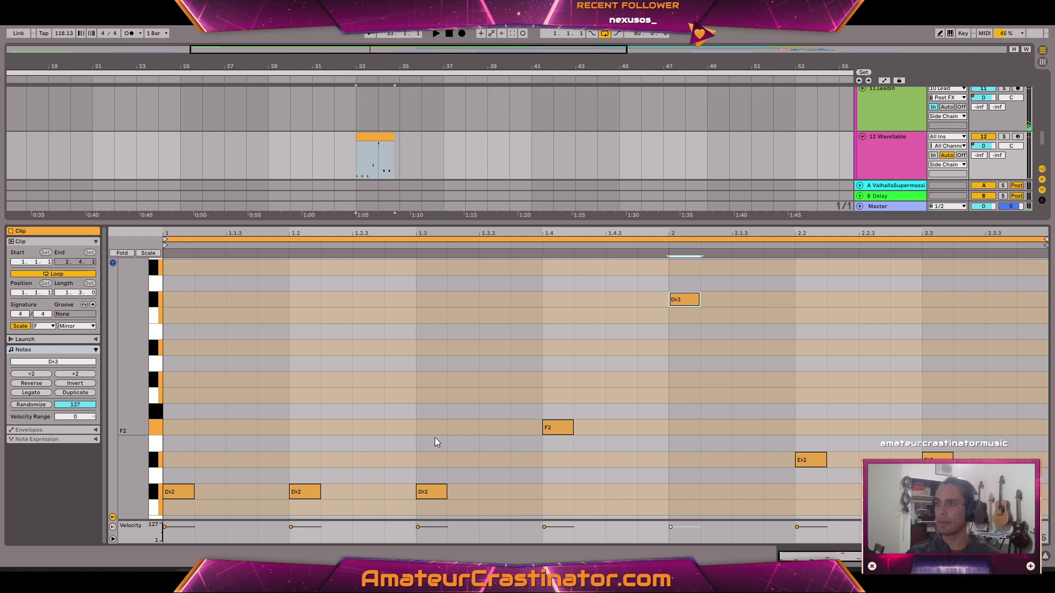
pyautogui.scroll(-2, 289, 417)
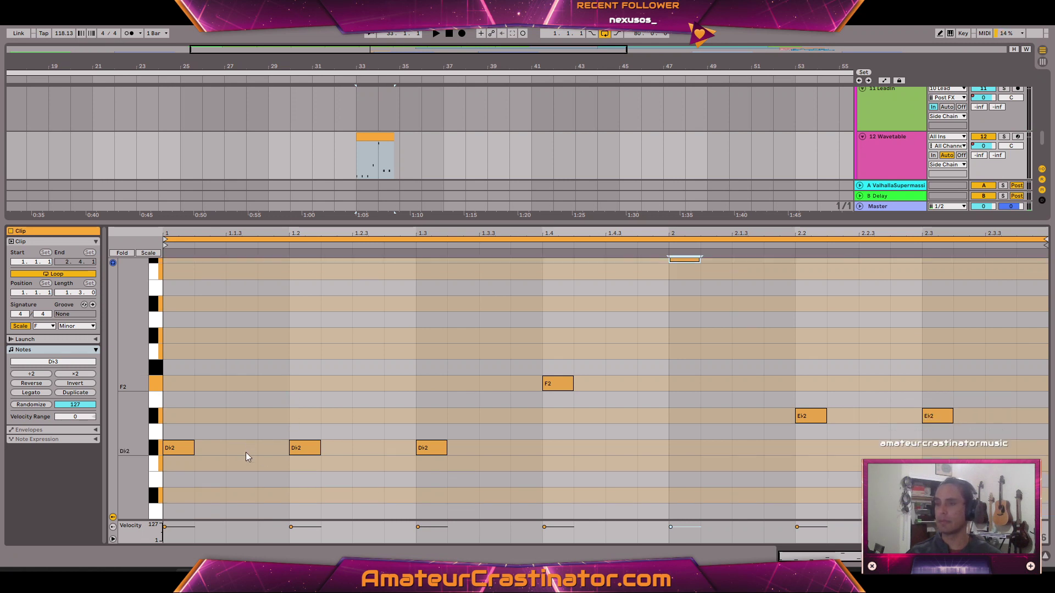
pyautogui.doubleClick(232, 386)
pyautogui.doubleClick(364, 387)
pyautogui.doubleClick(489, 385)
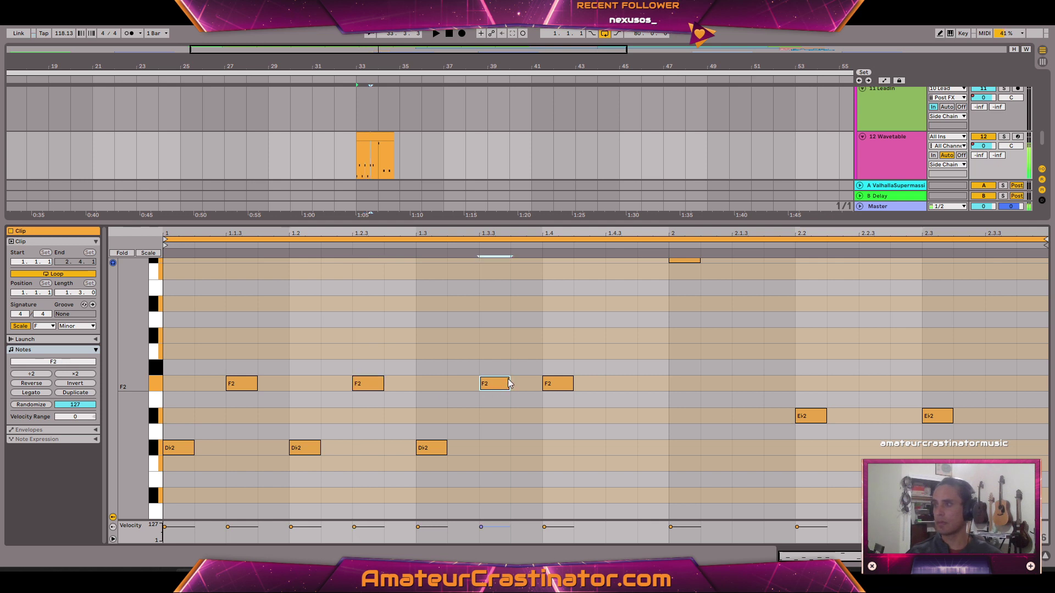
pyautogui.doubleClick(619, 386)
pyautogui.doubleClick(748, 385)
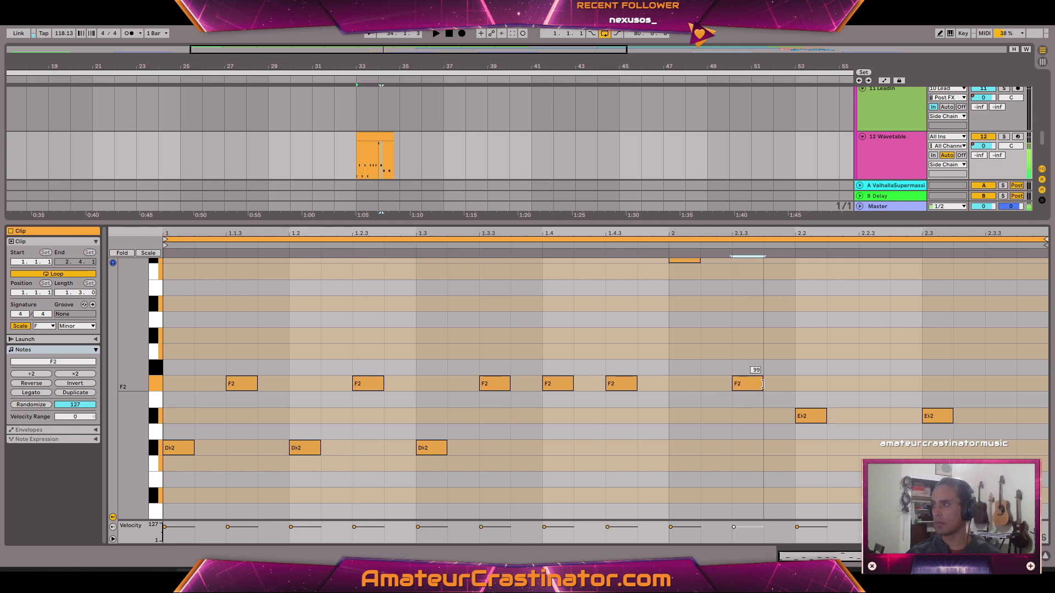
pyautogui.doubleClick(887, 385)
pyautogui.doubleClick(998, 384)
pyautogui.press('space')
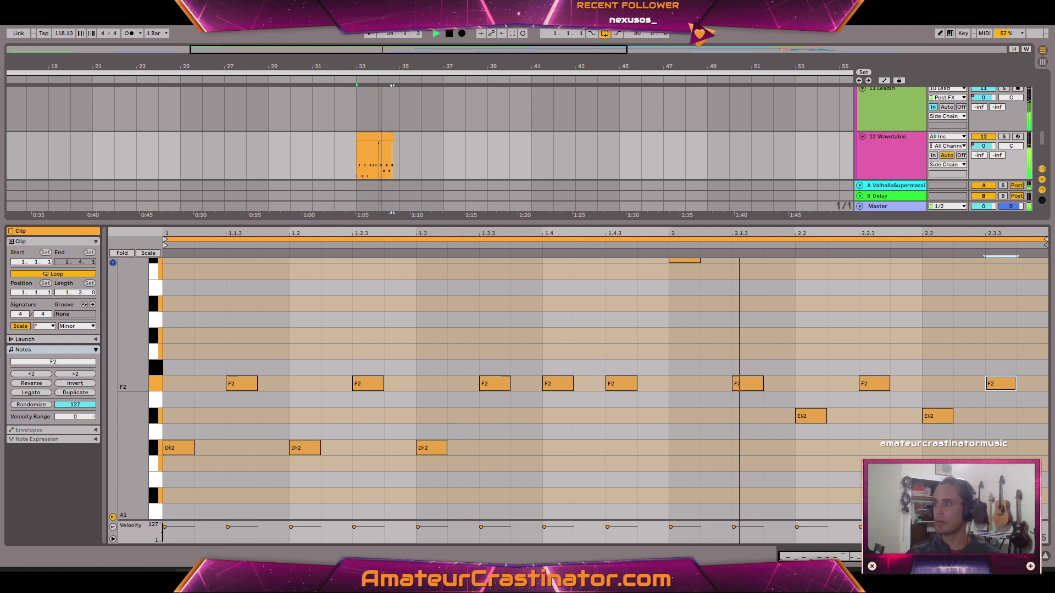
# Duplicate the clip four times along the 12 Wavetable track, extending the pattern to about bar 41.4
pyautogui.hotkey('shift', 'Tab')
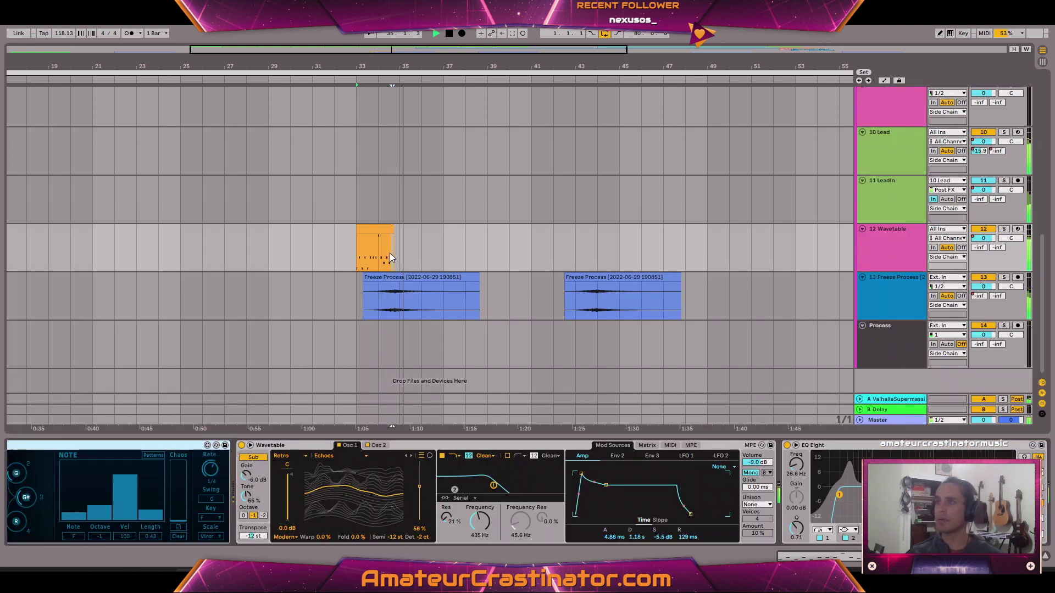
pyautogui.scroll(3, 404, 288)
pyautogui.scroll(2, 406, 289)
pyautogui.scroll(-3, 407, 295)
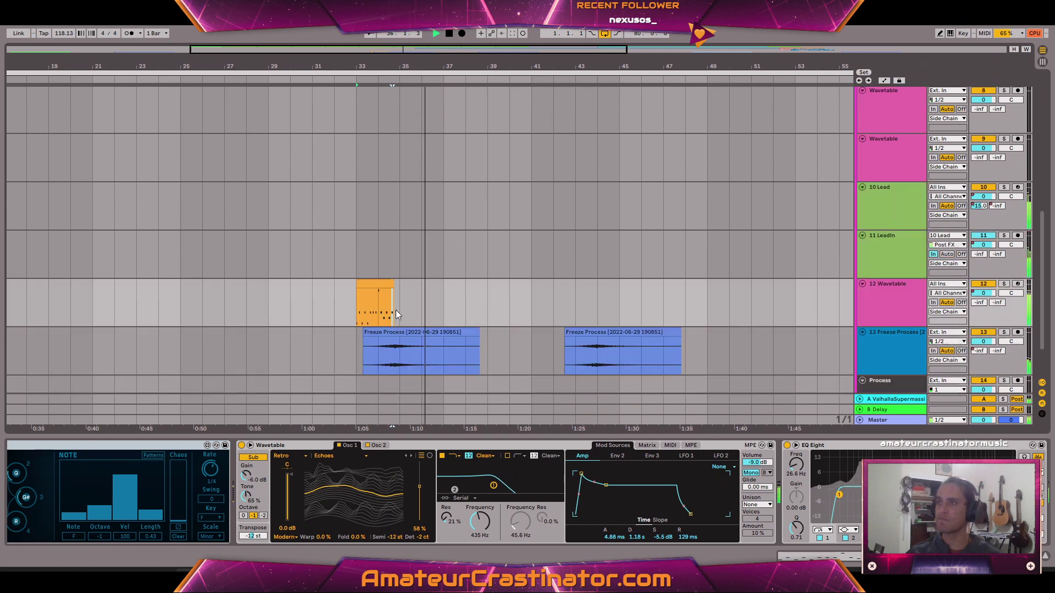
pyautogui.scroll(4, 386, 307)
pyautogui.hotkey('ctrl', 'd')
pyautogui.hotkey('ctrl', 'd')
pyautogui.hotkey('ctrl', 'd')
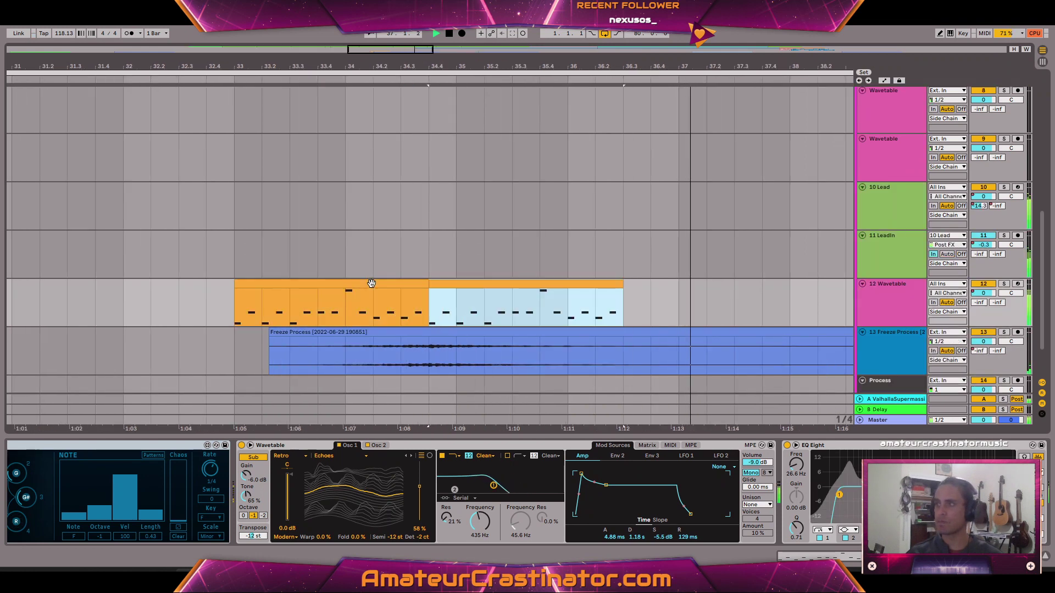
pyautogui.scroll(-5, 329, 302)
pyautogui.scroll(4, 281, 307)
pyautogui.scroll(-4, 287, 312)
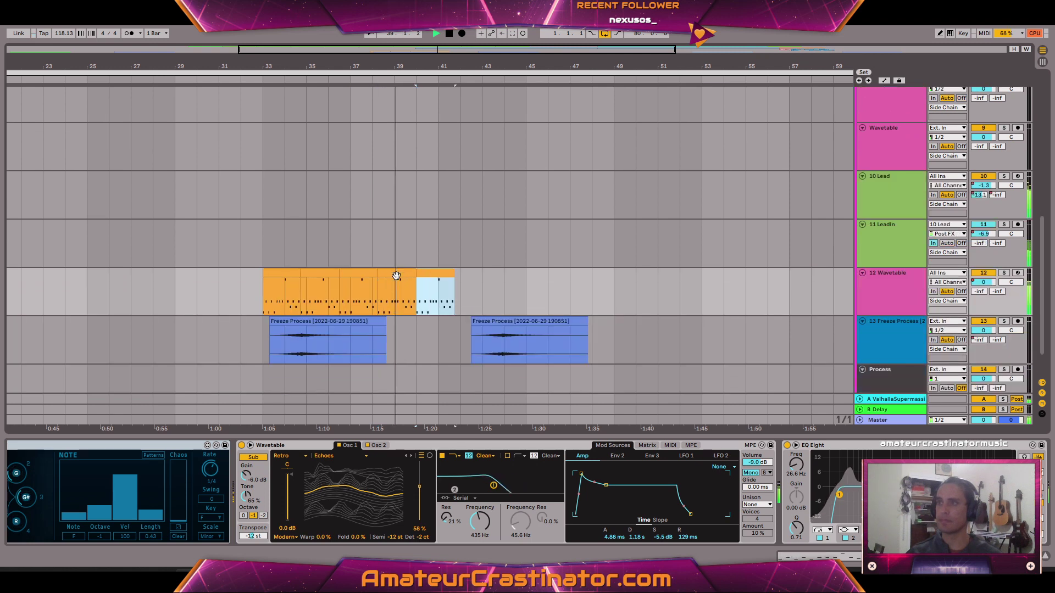
# Move all the note clips on the 12 Wavetable track earlier as a block, starting around bar 14
pyautogui.scroll(3, 233, 302)
pyautogui.scroll(-6, 233, 302)
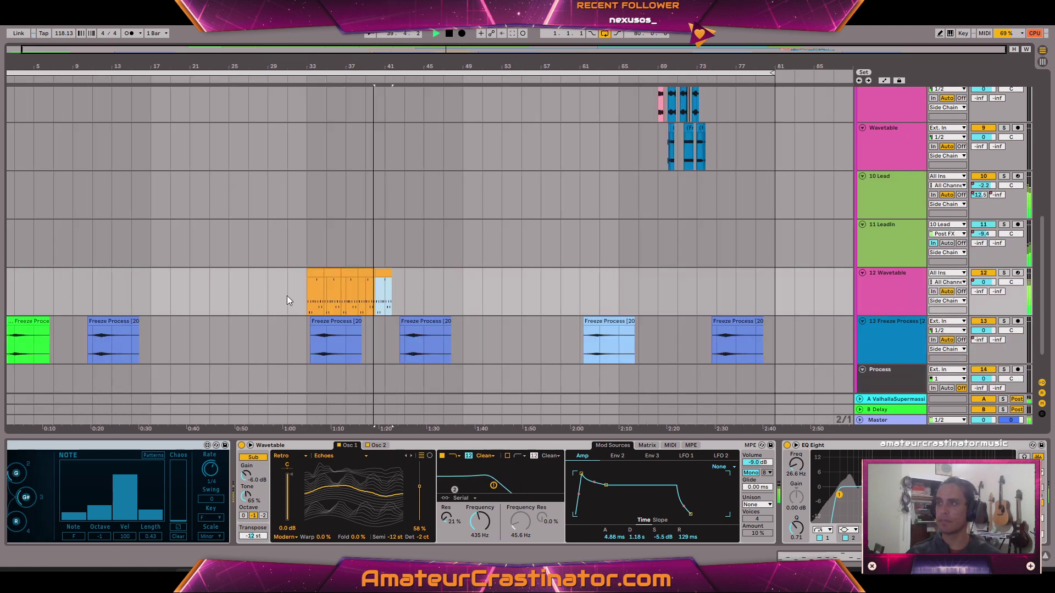
pyautogui.keyDown('shift'); pyautogui.click(319, 273); pyautogui.keyUp('shift')
pyautogui.moveTo(319, 272); pyautogui.dragTo(138, 278)
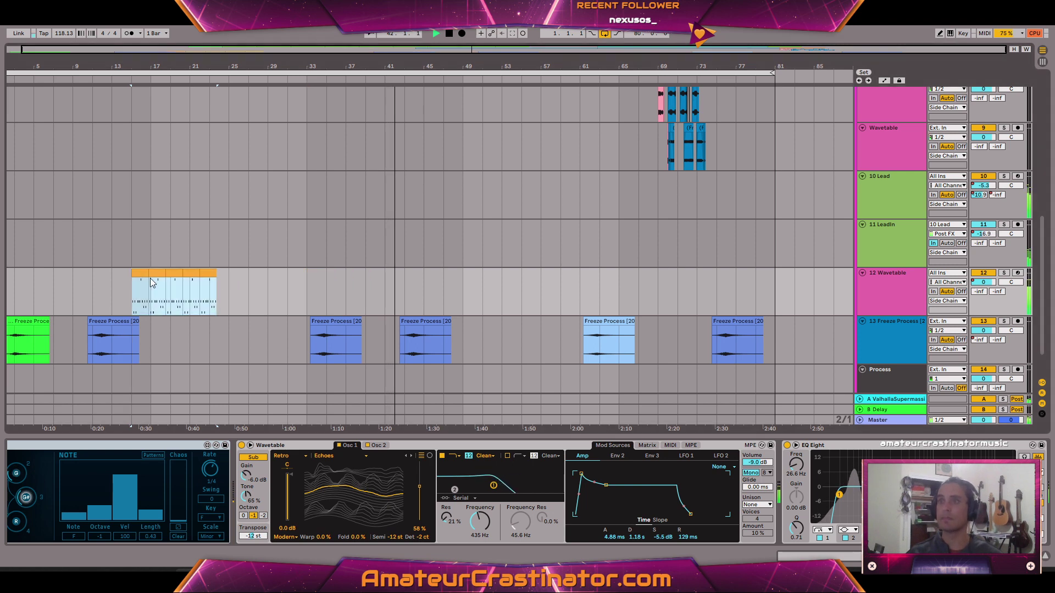
# Duplicate the block of clips three times along the 12 Wavetable track, extending the pattern to about bar 49
pyautogui.hotkey('ctrl', 'd')
pyautogui.hotkey('ctrl', 'd')
pyautogui.scroll(10, 294, 296)
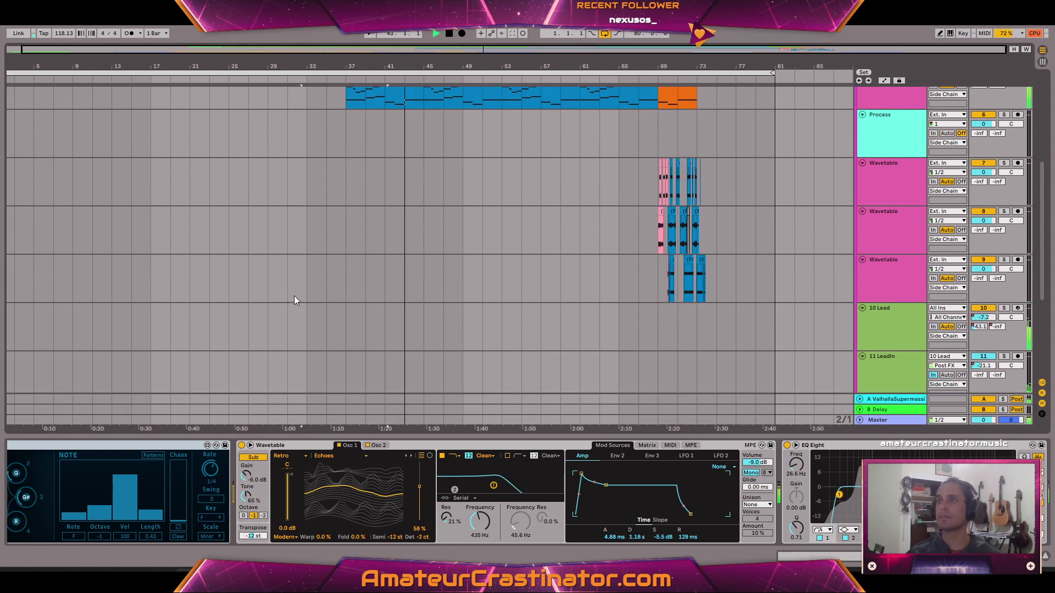
pyautogui.scroll(-8, 295, 296)
pyautogui.hotkey('ctrl', 'd')
pyautogui.scroll(8, 295, 298)
pyautogui.scroll(-12, 305, 302)
# Shift the whole run of clips on the 12 Wavetable track slightly later so it starts at bar 15.2
pyautogui.keyDown('shift'); pyautogui.click(242, 230); pyautogui.keyUp('shift')
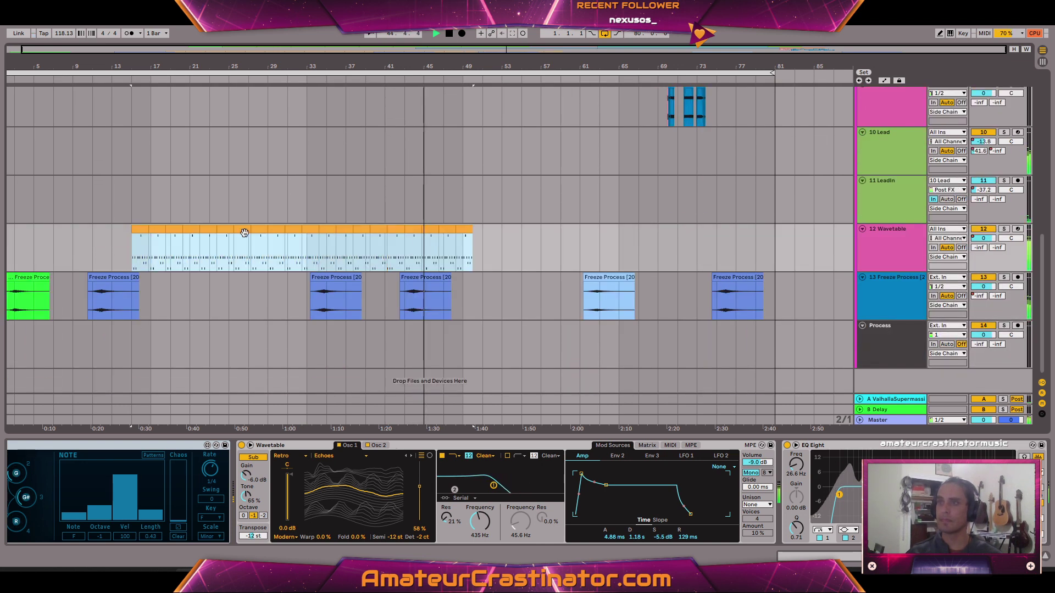
pyautogui.scroll(8, 368, 264)
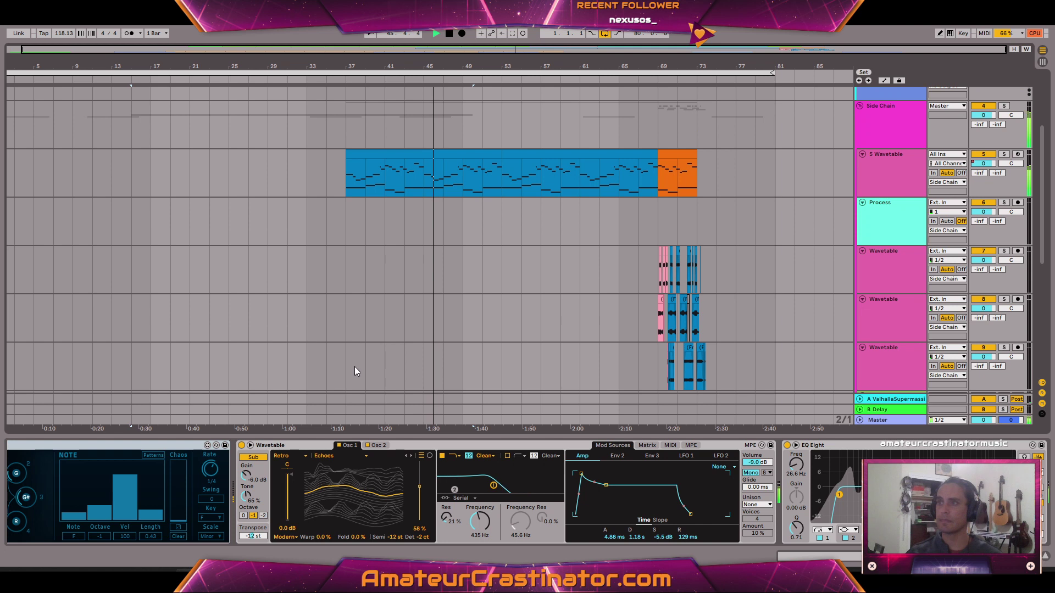
pyautogui.scroll(-5, 354, 368)
pyautogui.scroll(5, 355, 360)
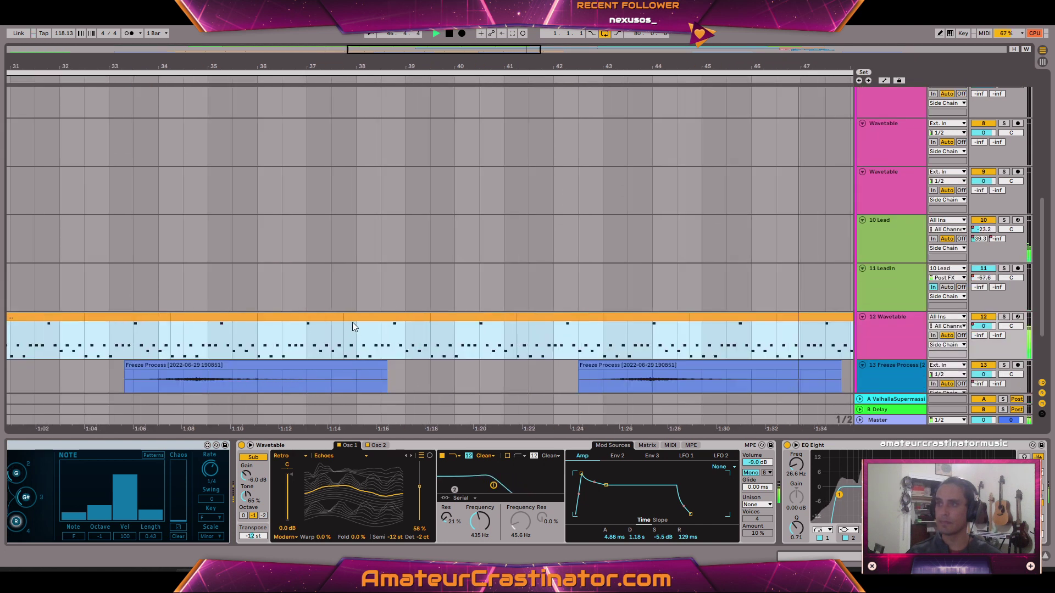
pyautogui.moveTo(354, 317); pyautogui.dragTo(368, 318)
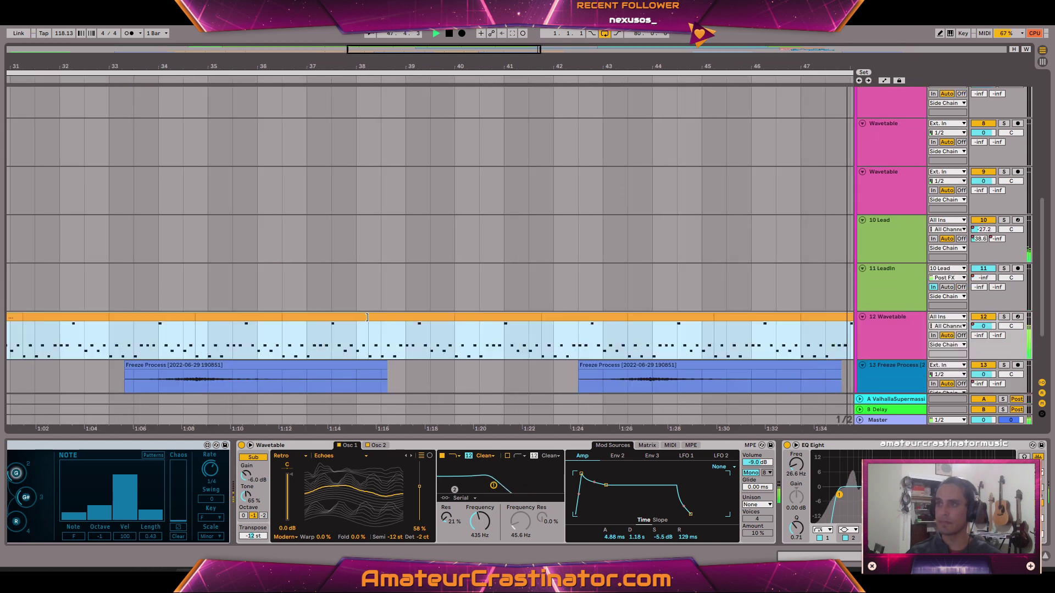
pyautogui.scroll(3, 368, 324)
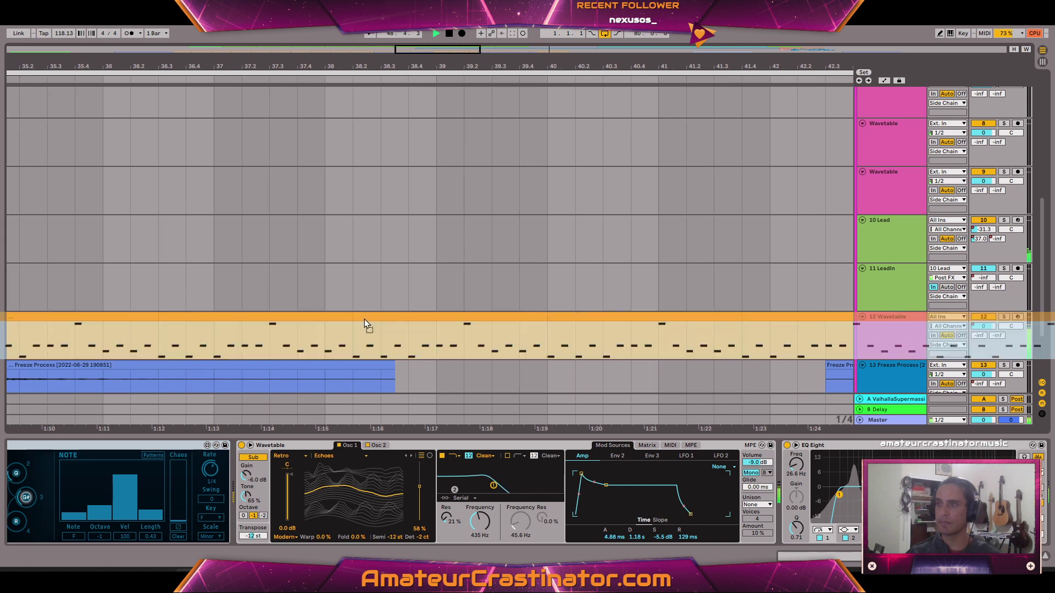
pyautogui.scroll(-8, 366, 328)
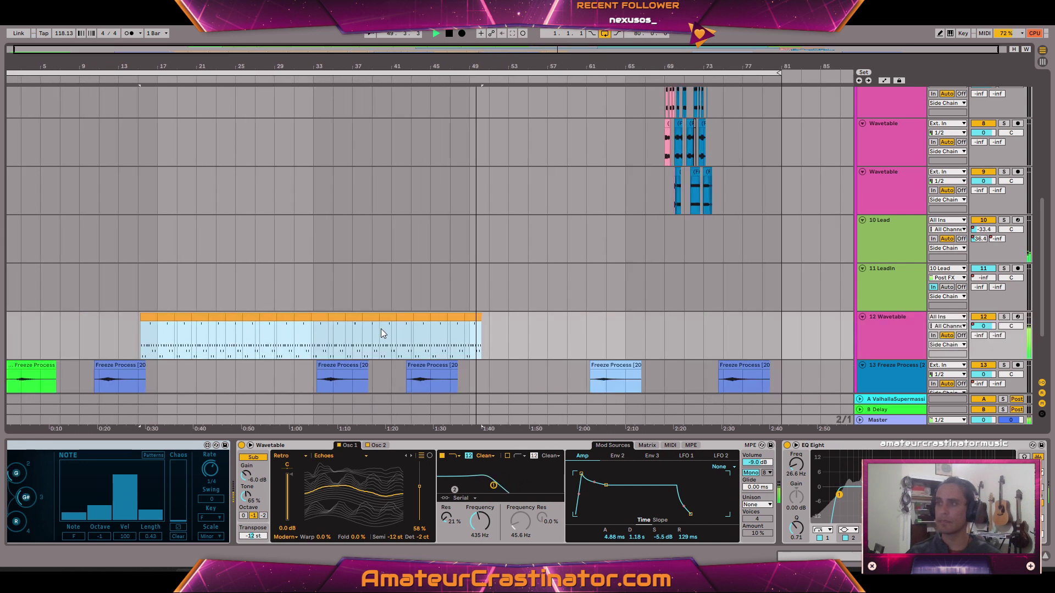
# Extend the 12 Wavetable pattern by two more copies of its last clips, ending at about bar 53.4
pyautogui.click(475, 317)
pyautogui.keyDown('shift'); pyautogui.click(456, 317); pyautogui.keyUp('shift')
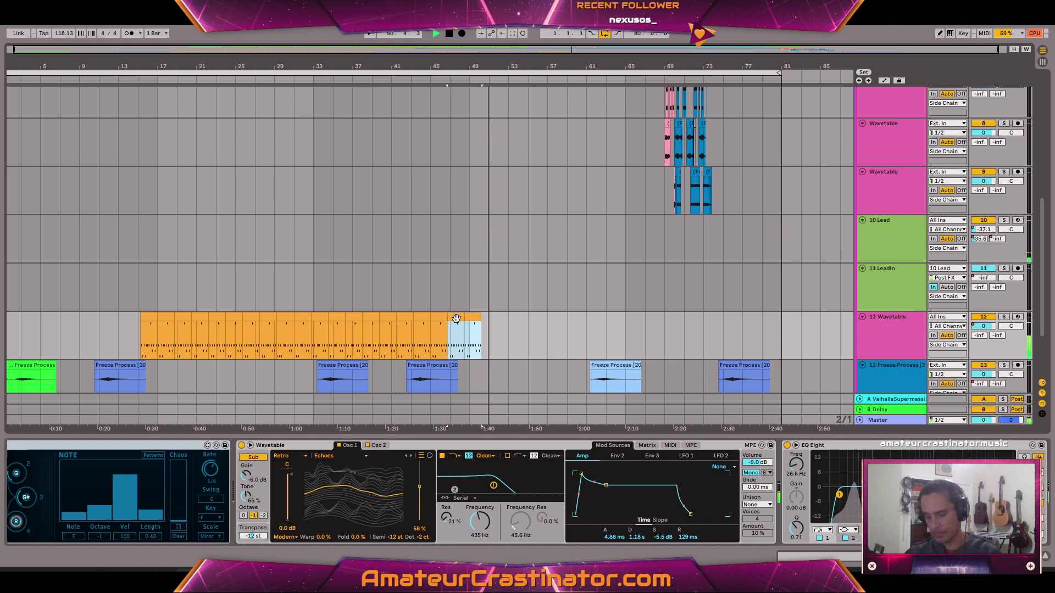
pyautogui.press('Delete')
pyautogui.scroll(4, 434, 334)
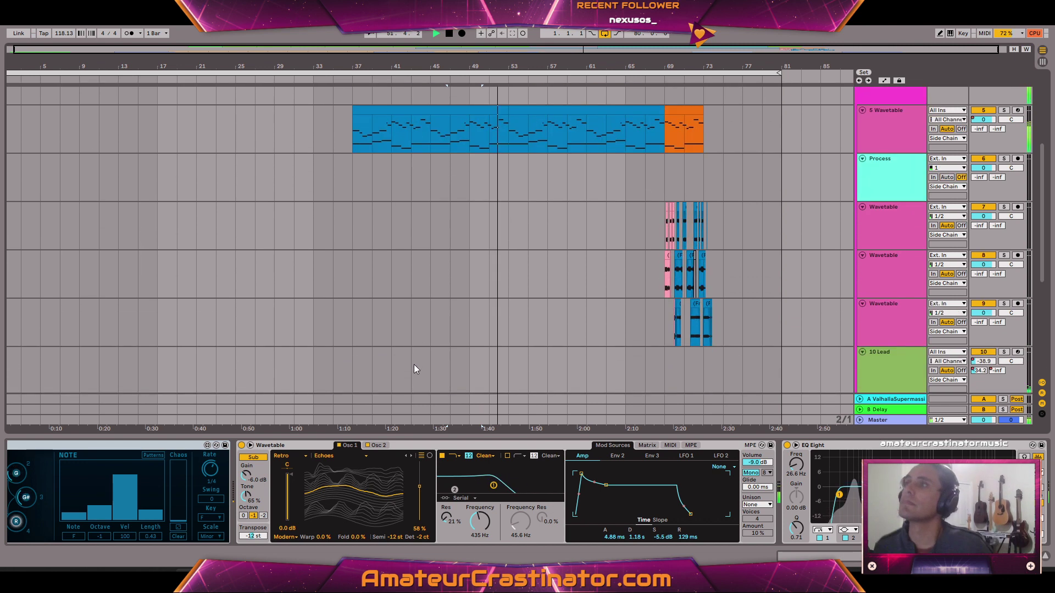
pyautogui.scroll(-4, 414, 364)
pyautogui.scroll(4, 432, 335)
pyautogui.scroll(2, 432, 335)
pyautogui.scroll(-1, 432, 336)
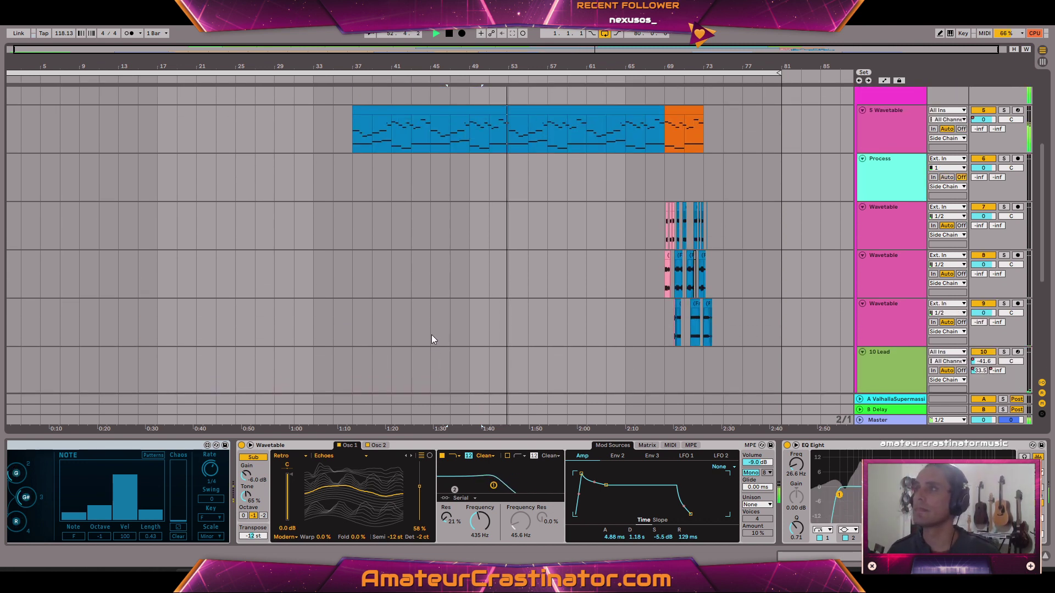
pyautogui.scroll(5, 431, 335)
pyautogui.scroll(-2, 432, 339)
pyautogui.scroll(-4, 536, 356)
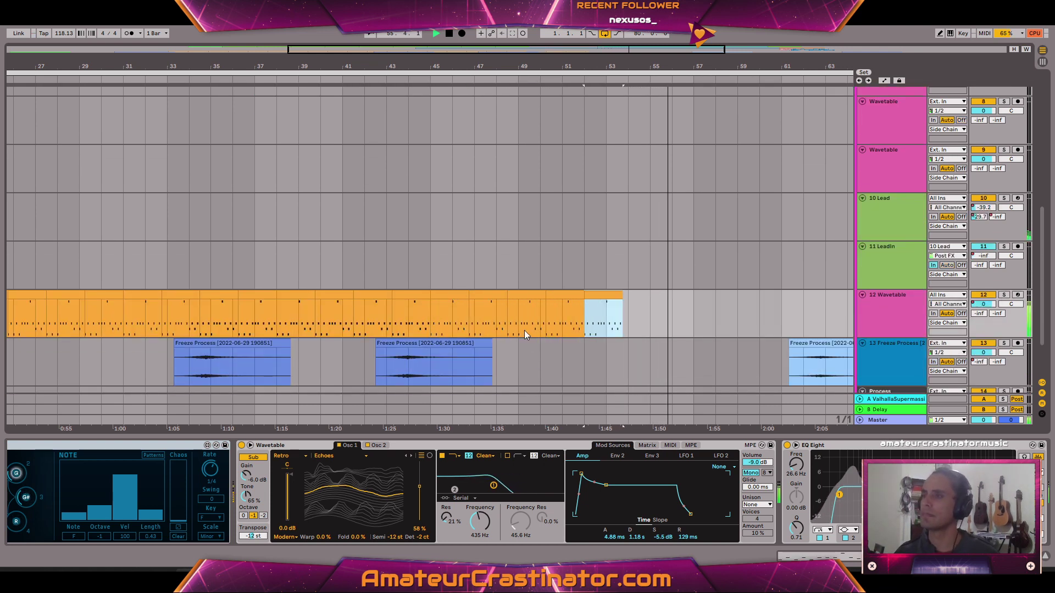
pyautogui.hscroll(-3, 512, 327)
pyautogui.scroll(-3, 513, 329)
pyautogui.scroll(10, 508, 322)
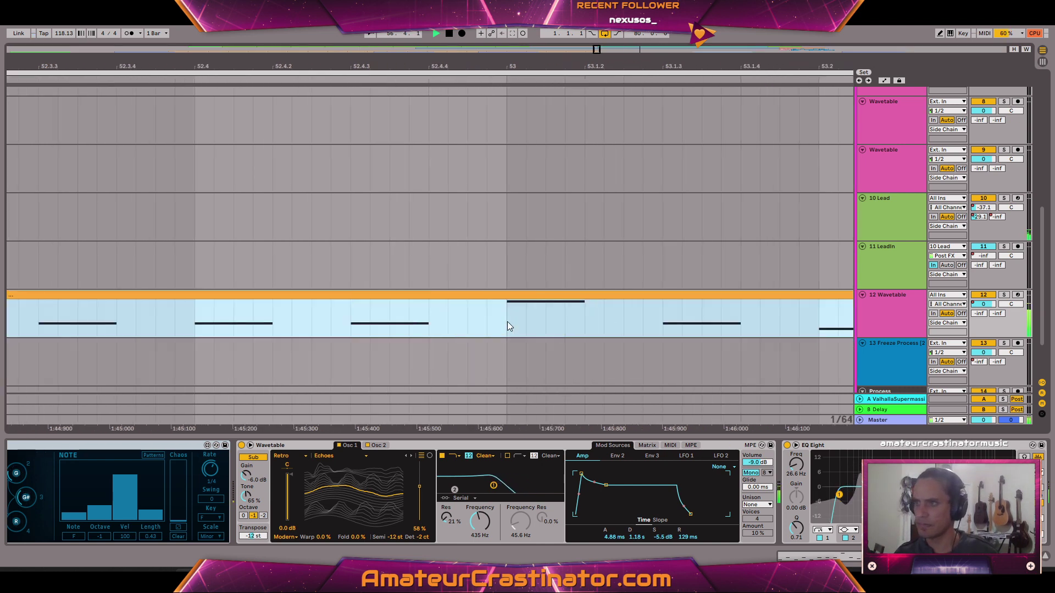
pyautogui.scroll(-8, 507, 322)
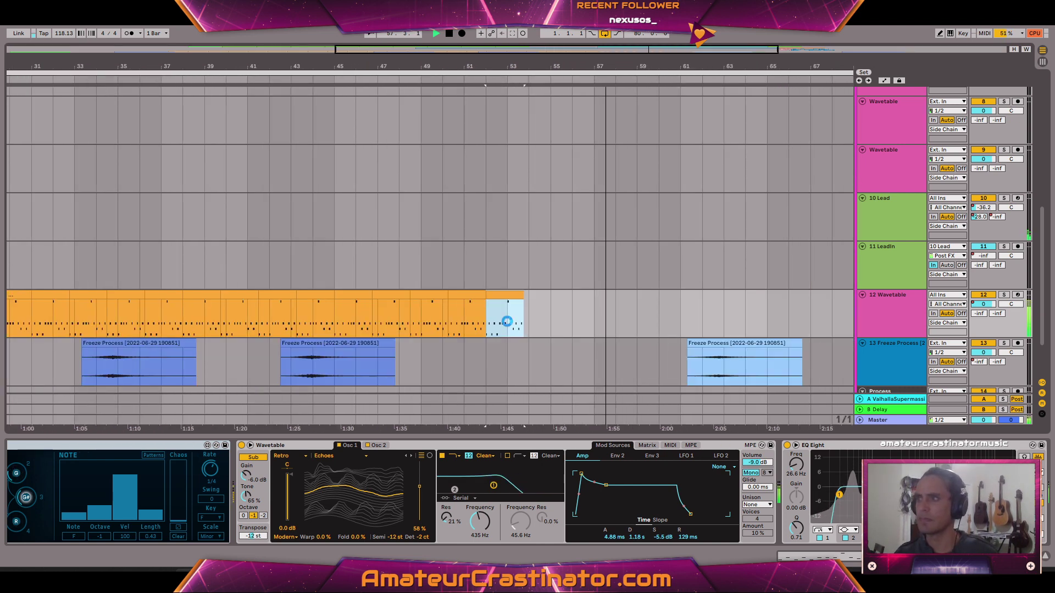
pyautogui.scroll(2, 507, 326)
pyautogui.scroll(5, 506, 321)
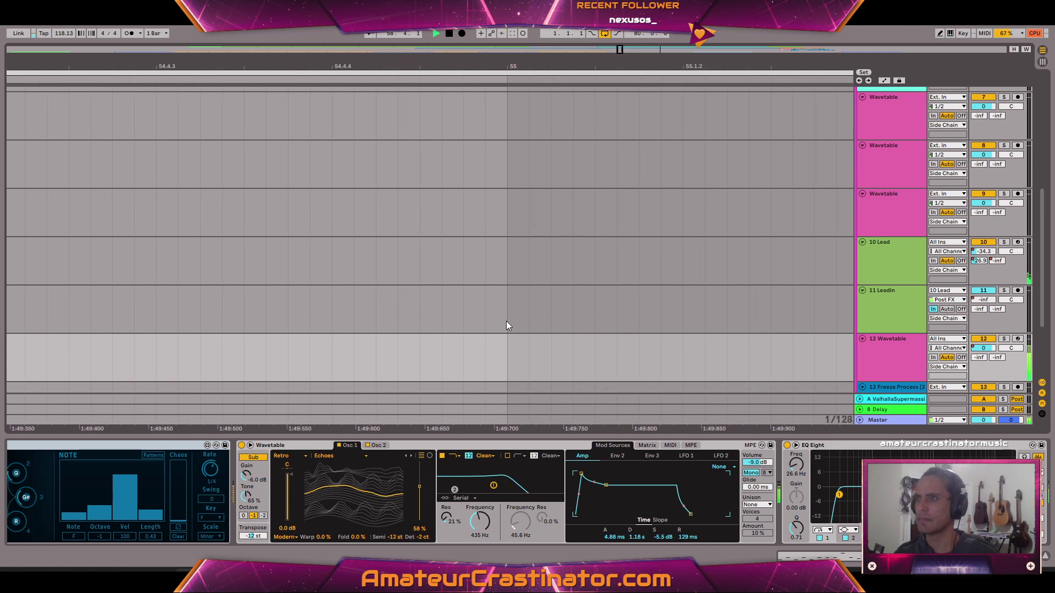
pyautogui.scroll(-8, 506, 321)
pyautogui.scroll(-4, 236, 305)
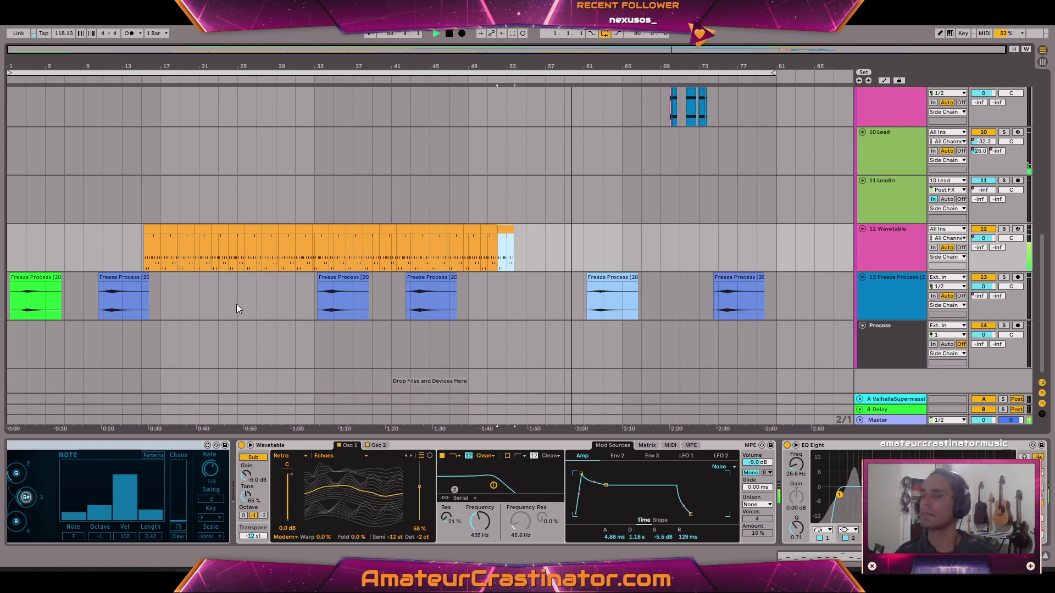
# Play the arrangement from about bar 9 to hear the lead-in to the repeating 12 Wavetable pattern
pyautogui.click(100, 256)
pyautogui.press('space')
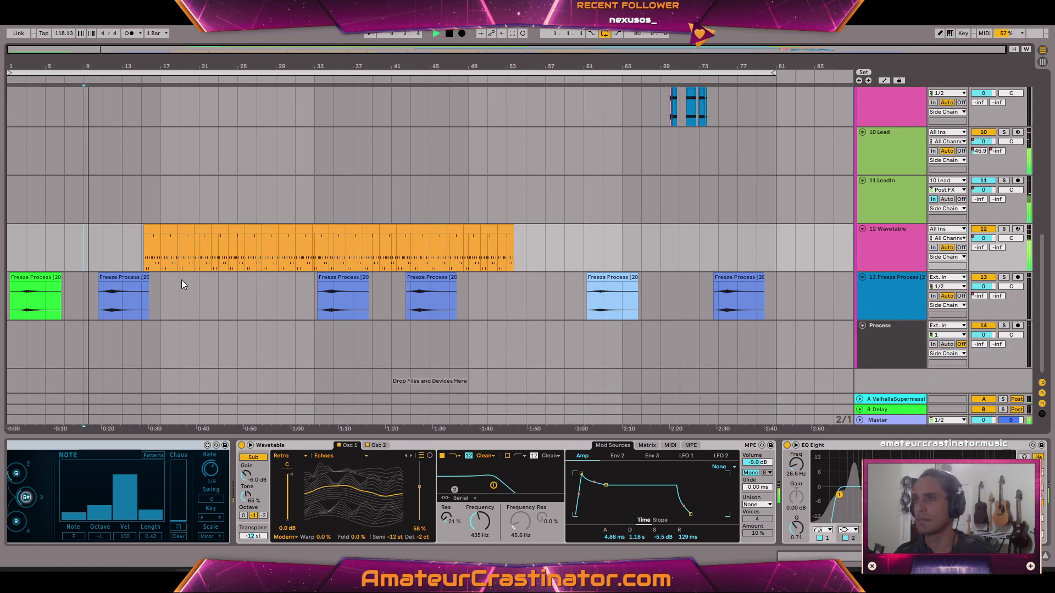
pyautogui.scroll(5, 200, 254)
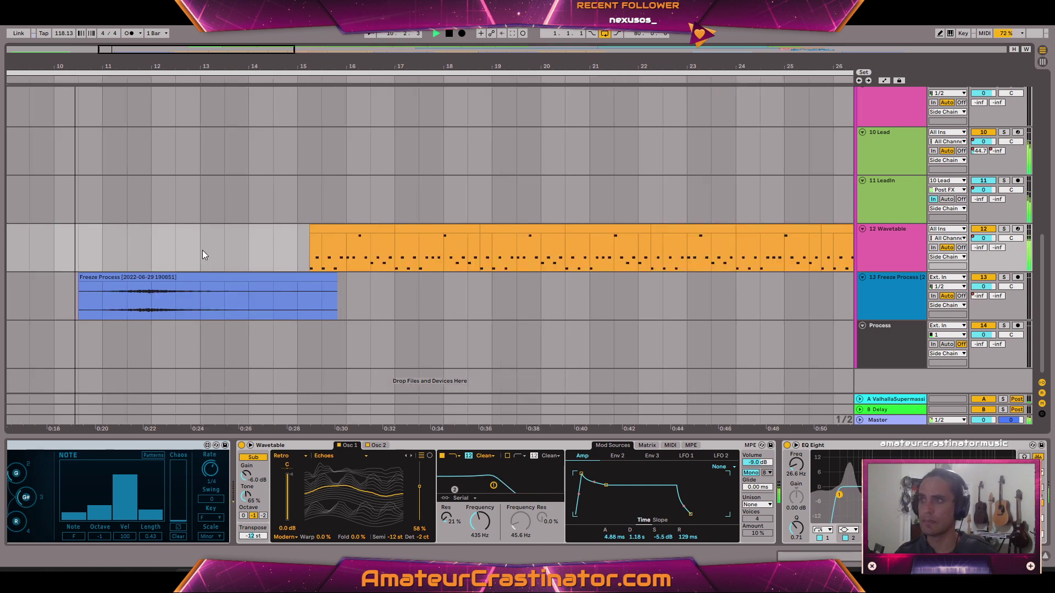
pyautogui.scroll(-3, 467, 281)
pyautogui.scroll(3, 326, 269)
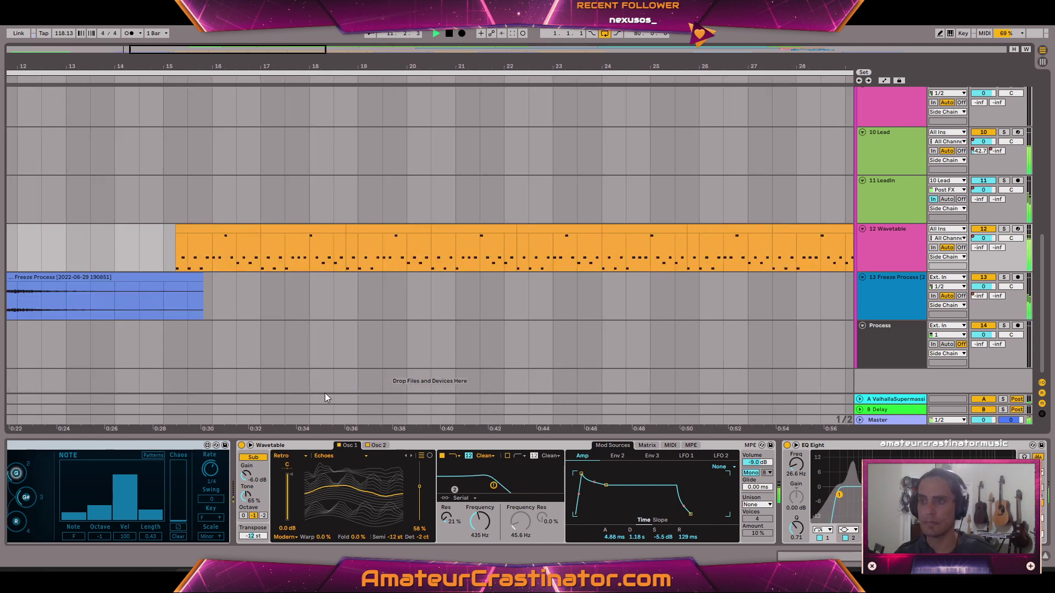
pyautogui.hscroll(-2, 325, 370)
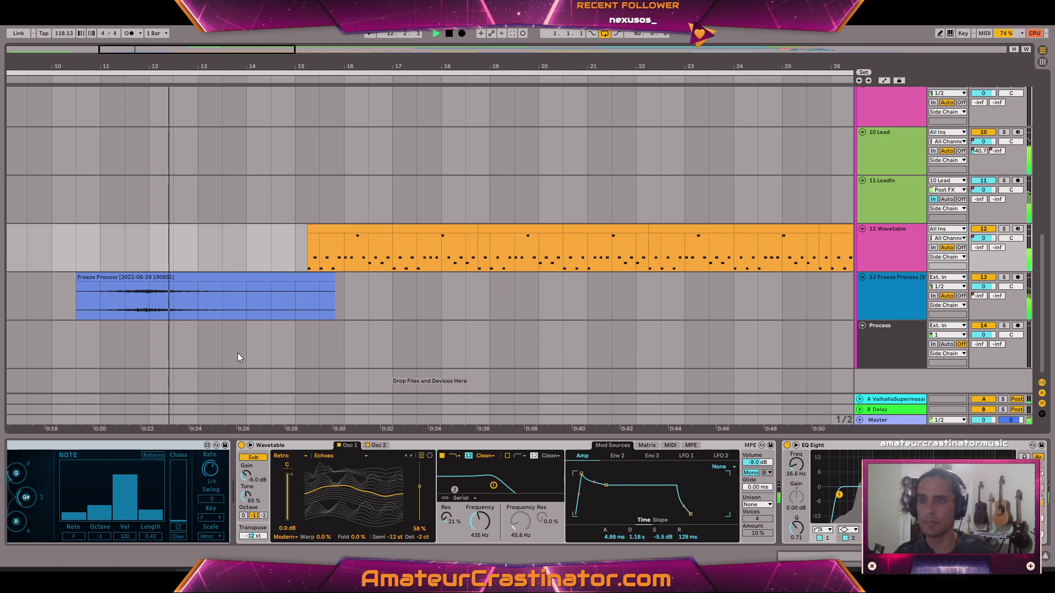
# Show the Dr Chaos Device On automation on the 12 Wavetable track and switch it off from bar 15.2
pyautogui.click(165, 443)
pyautogui.hscroll(-5, 153, 466)
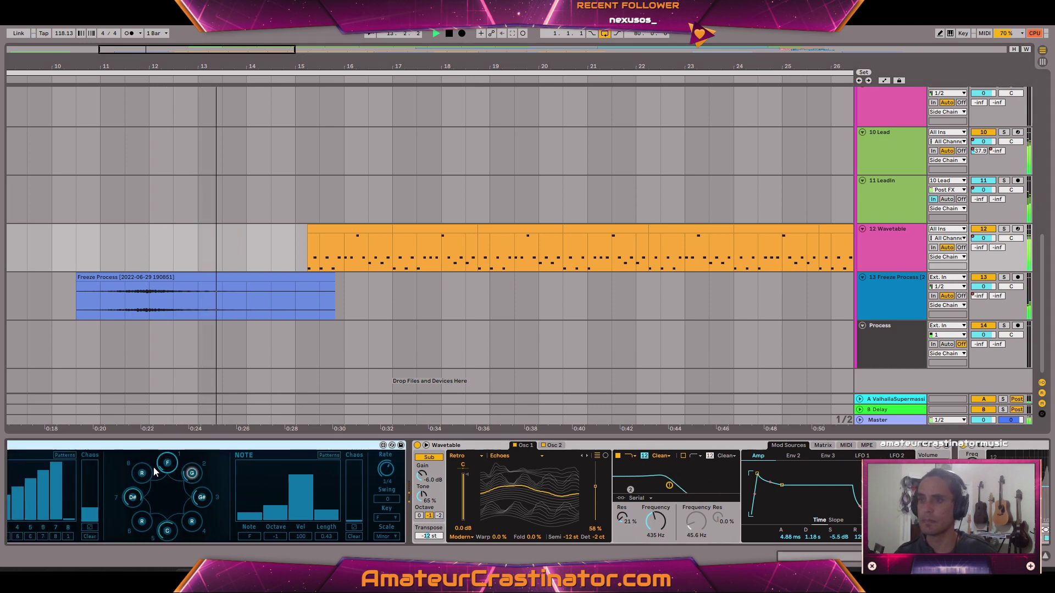
pyautogui.press('a')
pyautogui.click(19, 448)
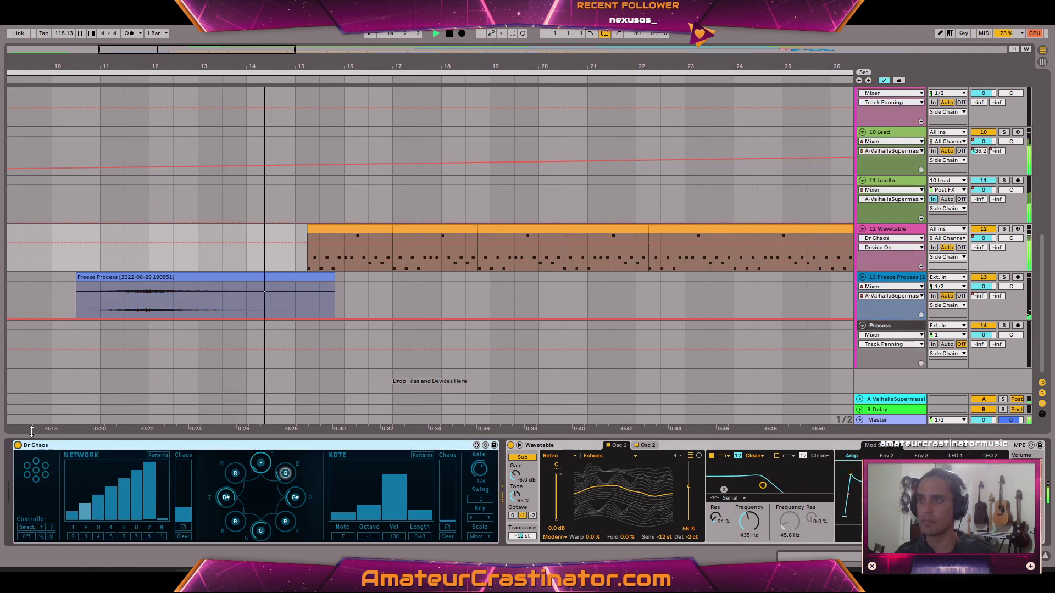
pyautogui.scroll(5, 309, 246)
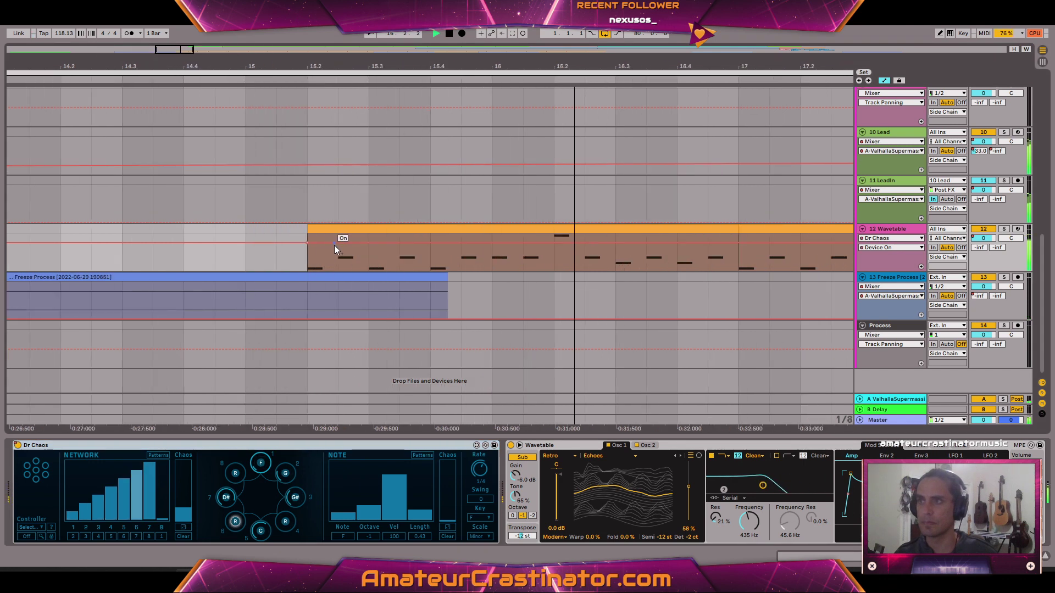
pyautogui.moveTo(337, 245); pyautogui.dragTo(307, 262)
pyautogui.scroll(-6, 465, 259)
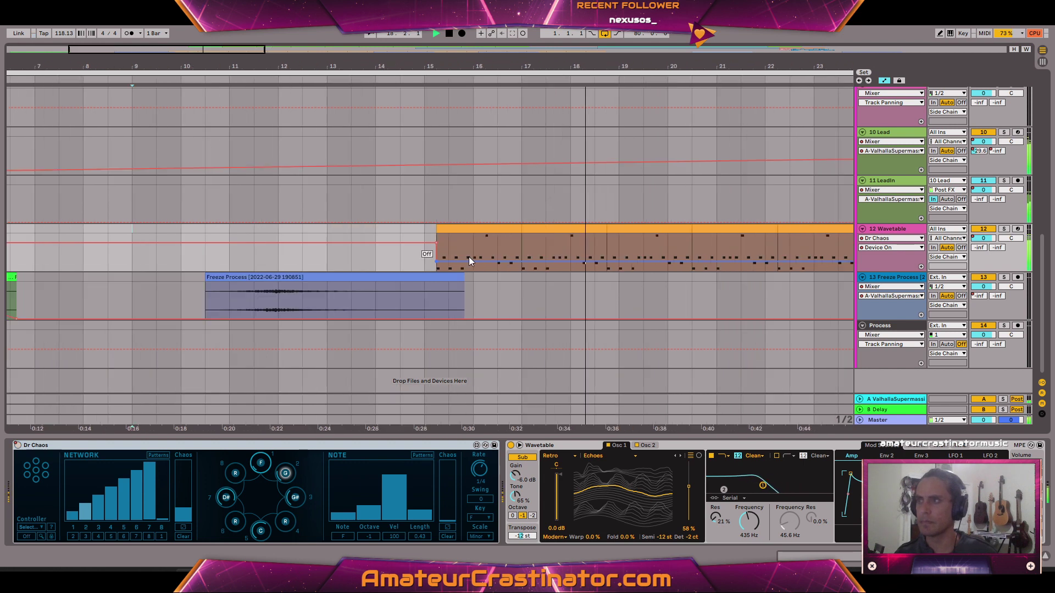
# Add a Device On automation point at bar 46.4 that switches Dr Chaos back on, and select the clip starting there
pyautogui.hscroll(10, 669, 272)
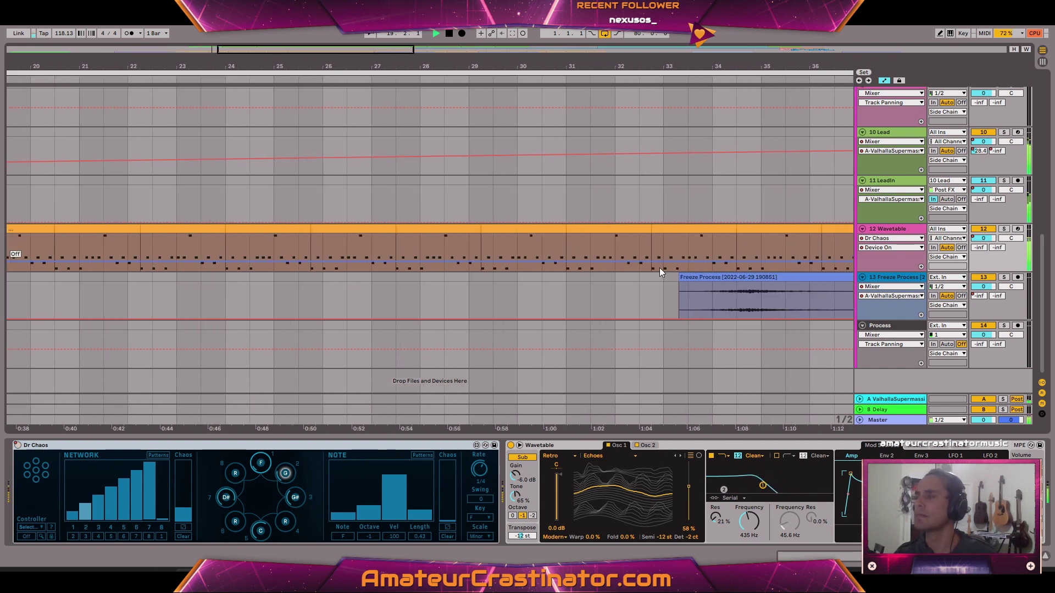
pyautogui.scroll(-6, 677, 278)
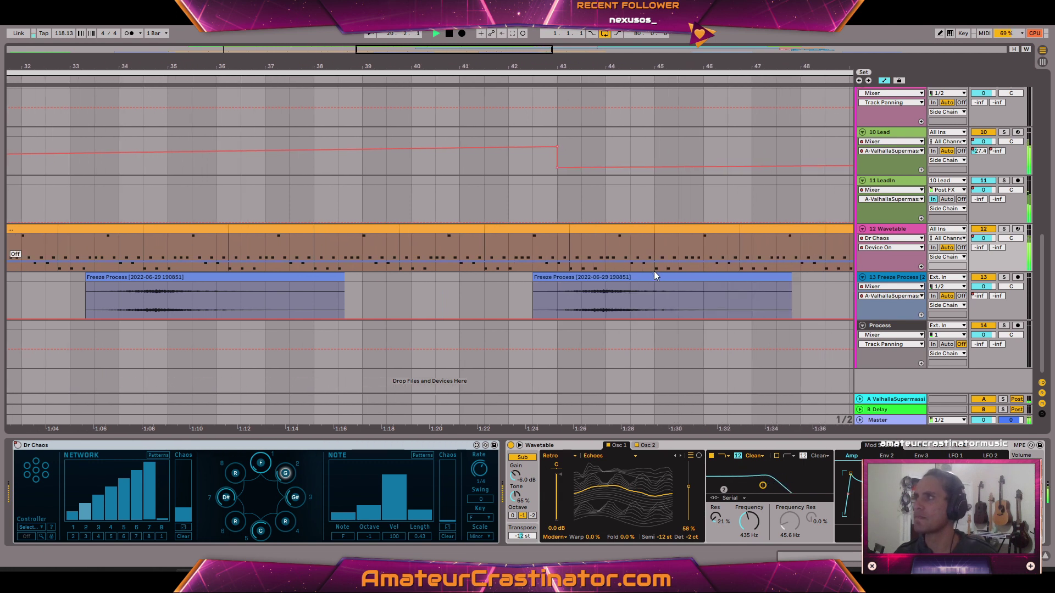
pyautogui.scroll(3, 458, 251)
pyautogui.scroll(-5, 478, 254)
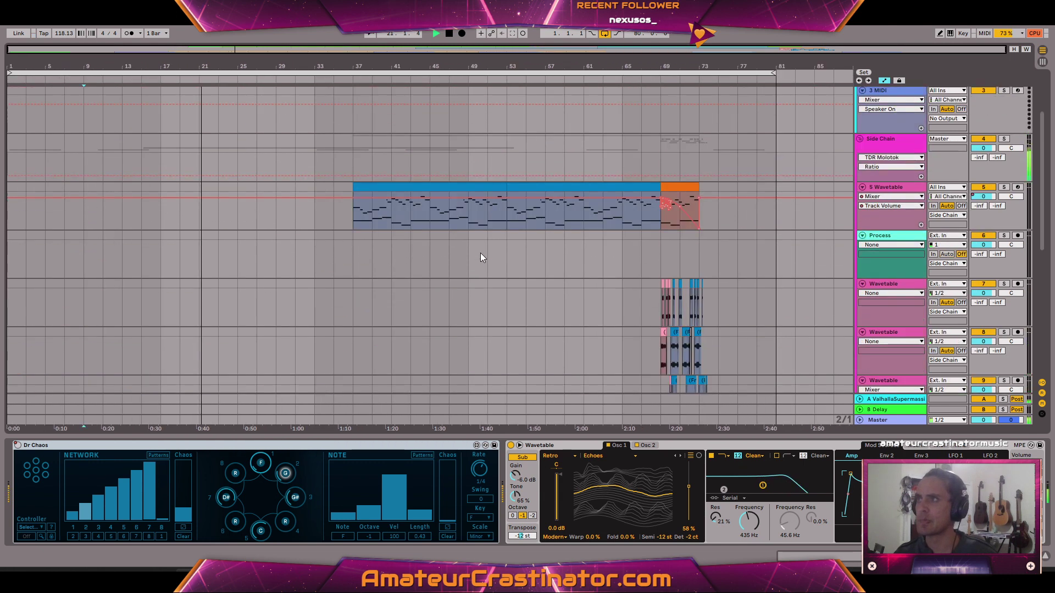
pyautogui.scroll(4, 450, 288)
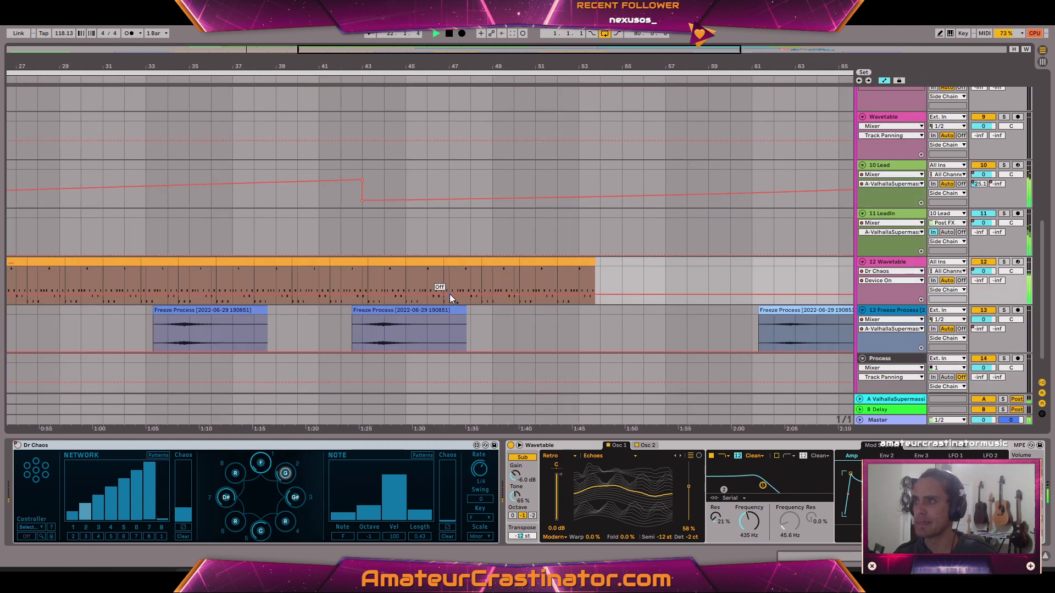
pyautogui.scroll(5, 445, 298)
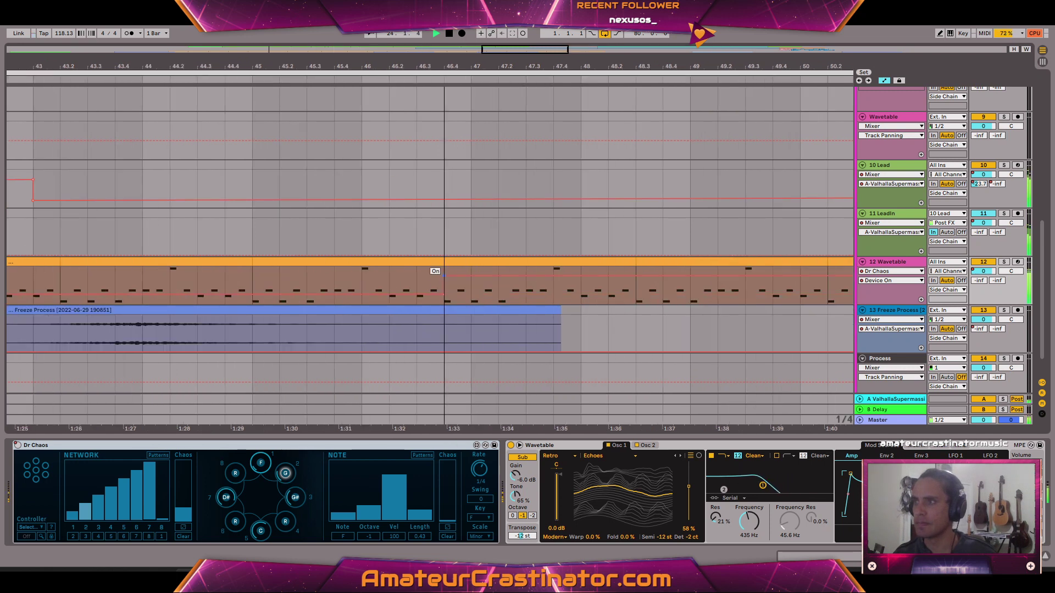
pyautogui.scroll(-5, 582, 284)
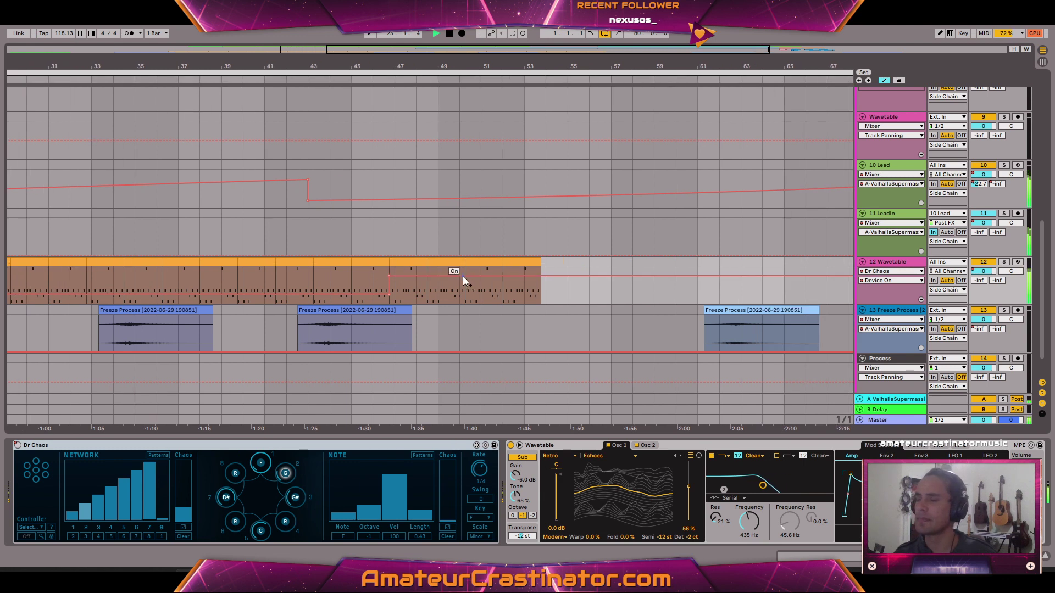
pyautogui.scroll(2, 462, 276)
pyautogui.click(367, 262)
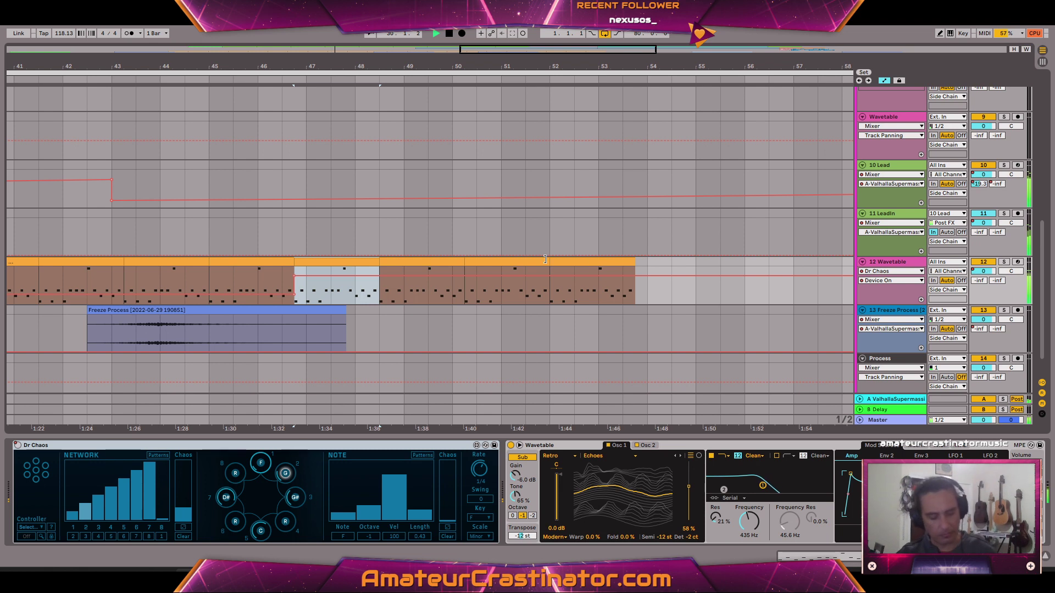
# Rename the 12 Wavetable track as # Bass
pyautogui.press('w')
pyautogui.scroll(10, 255, 277)
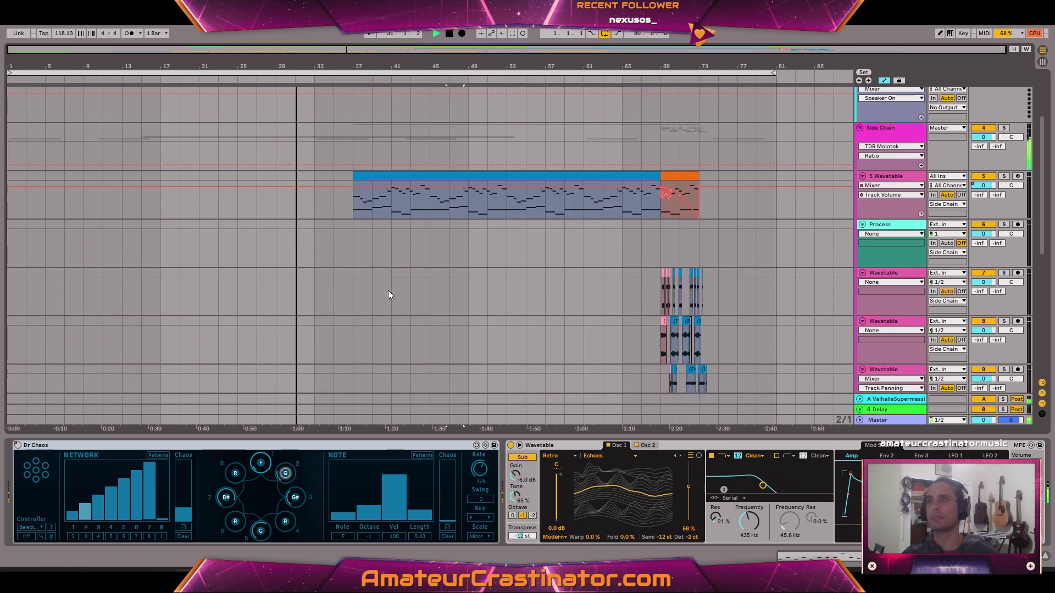
pyautogui.scroll(-10, 368, 278)
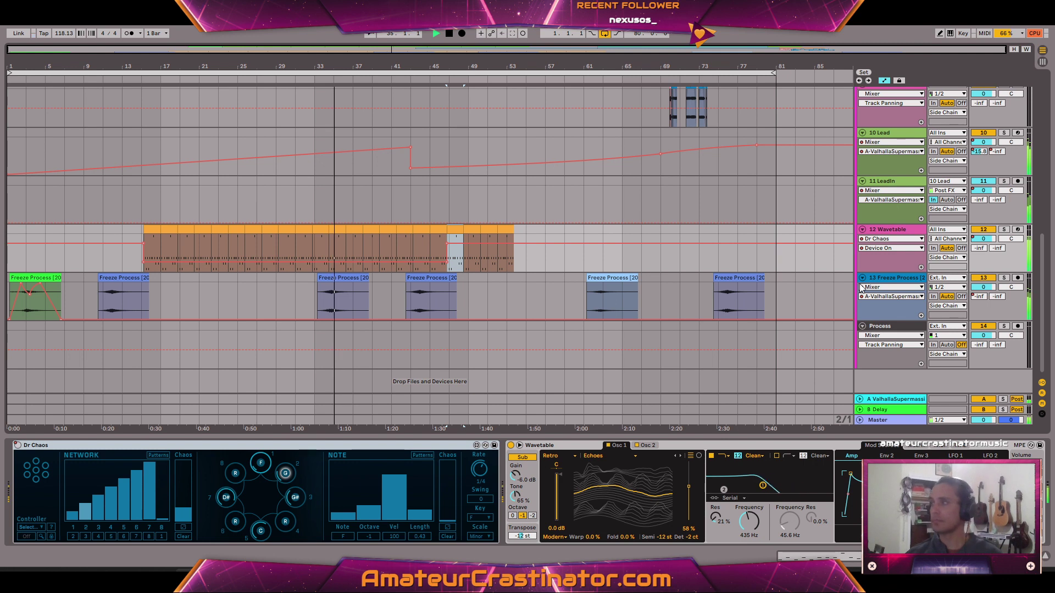
pyautogui.click(894, 231)
pyautogui.hotkey('ctrl', 'r')
pyautogui.write('# Bass')
pyautogui.press('Return')
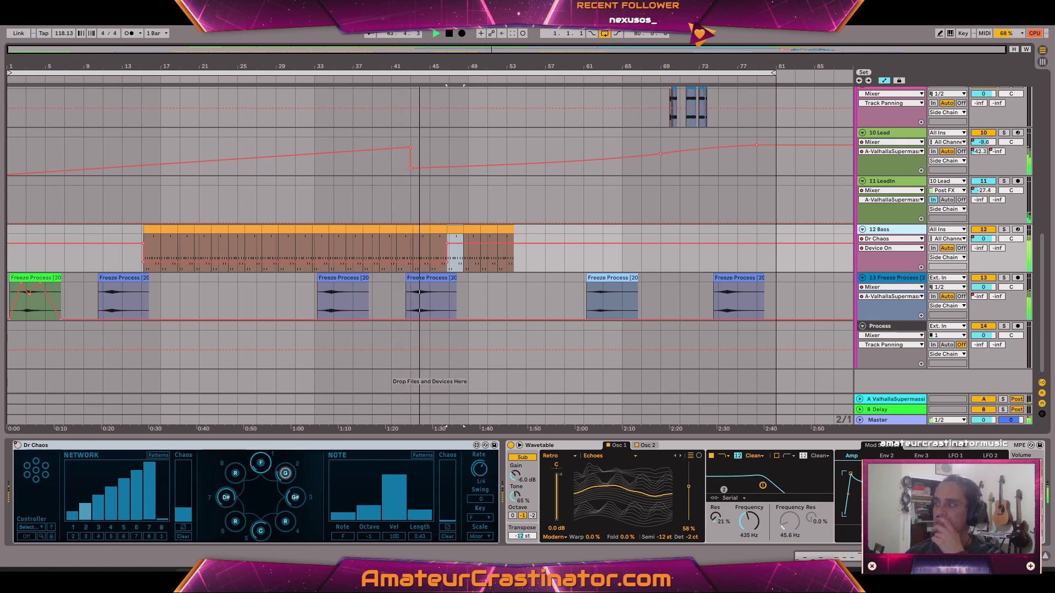
# Shape the Bass track's Wavetable amp envelope to 506 ms decay, -5.9 dB sustain and 281 ms release
pyautogui.hscroll(10, 497, 508)
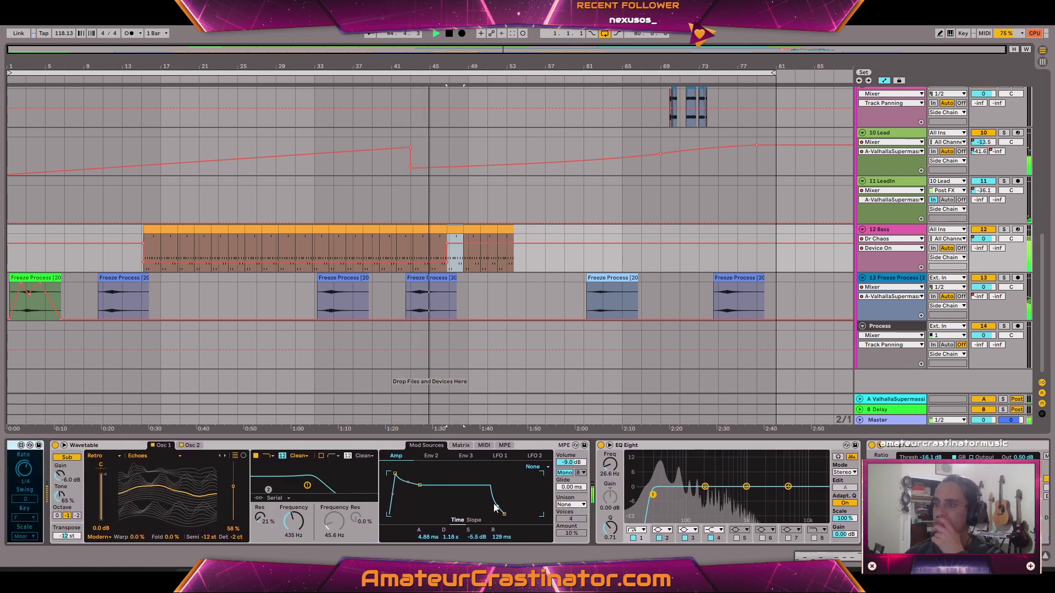
pyautogui.moveTo(476, 536)
pyautogui.mouseDown()
pyautogui.moveTo(450, 550)
pyautogui.moveTo(452, 535)
pyautogui.moveTo(498, 530)
pyautogui.moveTo(455, 529)
pyautogui.moveTo(477, 532)
pyautogui.moveTo(456, 543)
pyautogui.mouseUp()
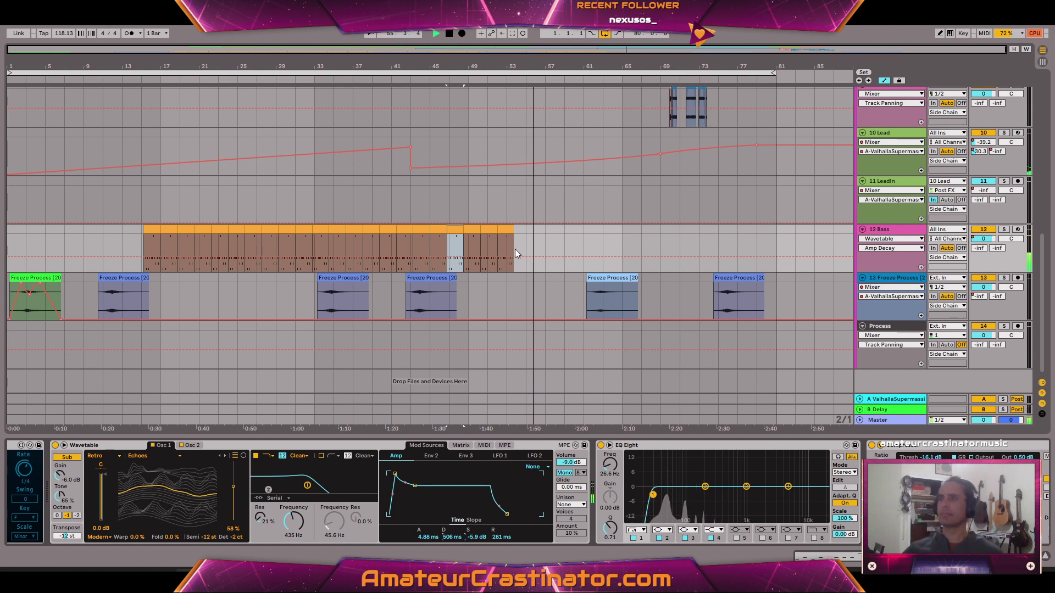
# Automate the Bass track's EQ Eight 1 Frequency A from bar 52, peaking at about 1.3 kHz at bar 53 and returning by the last clip's end
pyautogui.scroll(5, 515, 249)
pyautogui.scroll(2, 566, 249)
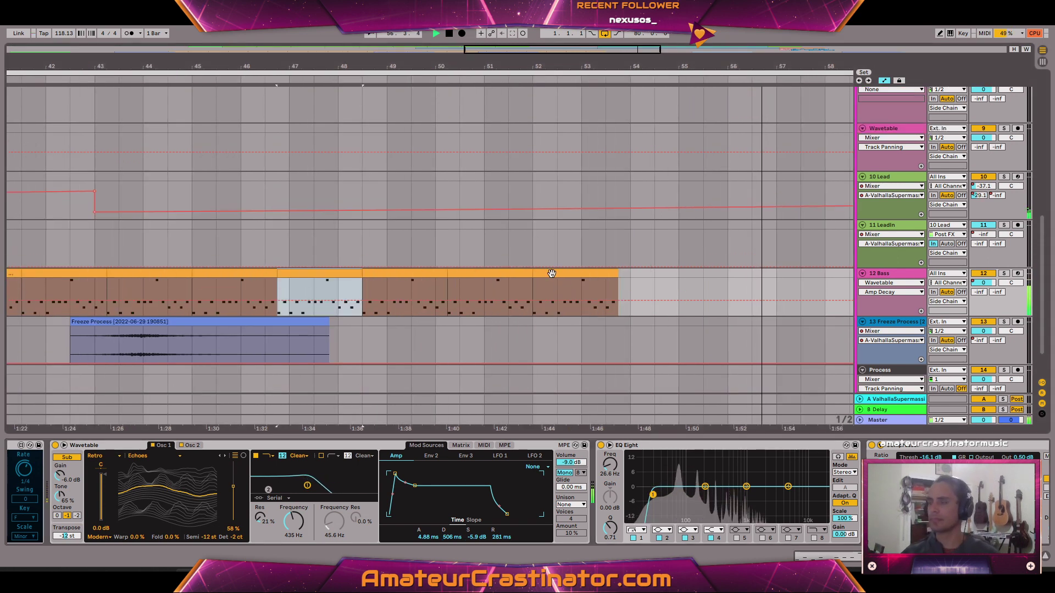
pyautogui.scroll(3, 617, 307)
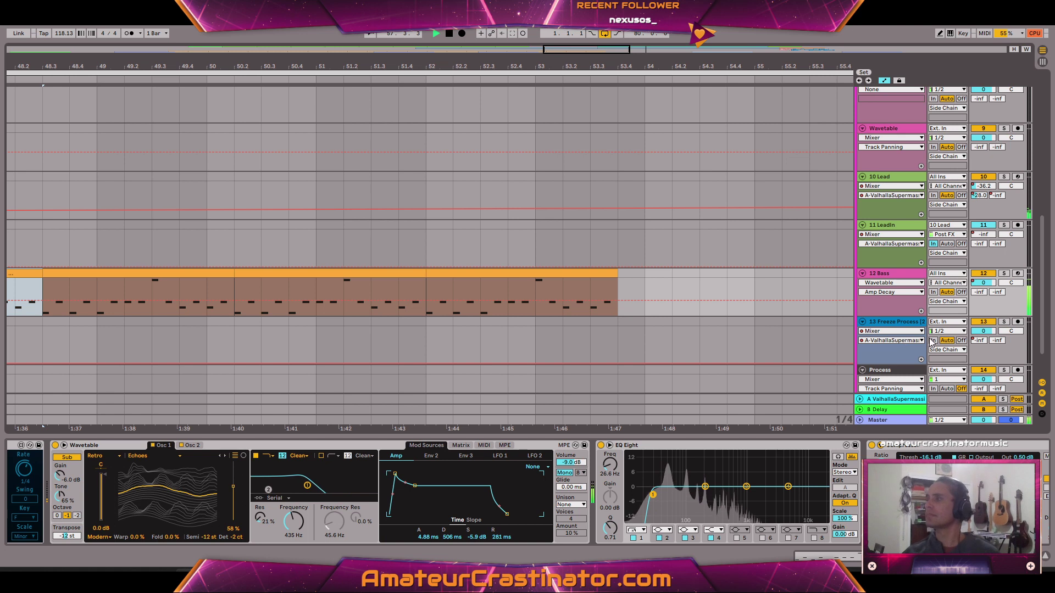
pyautogui.click(610, 464)
pyautogui.press('a')
pyautogui.press('a')
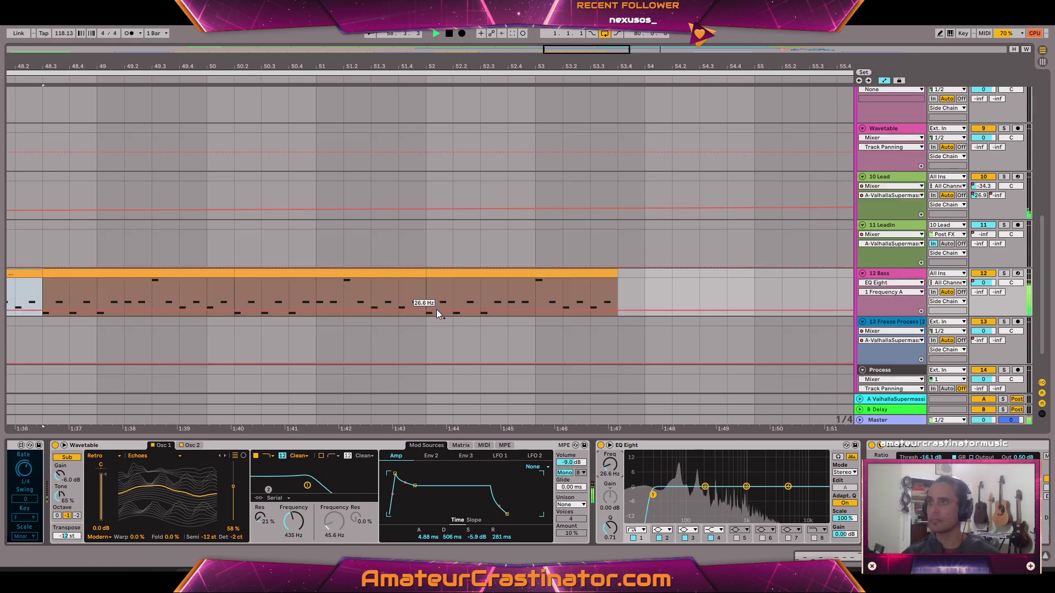
pyautogui.click(424, 311)
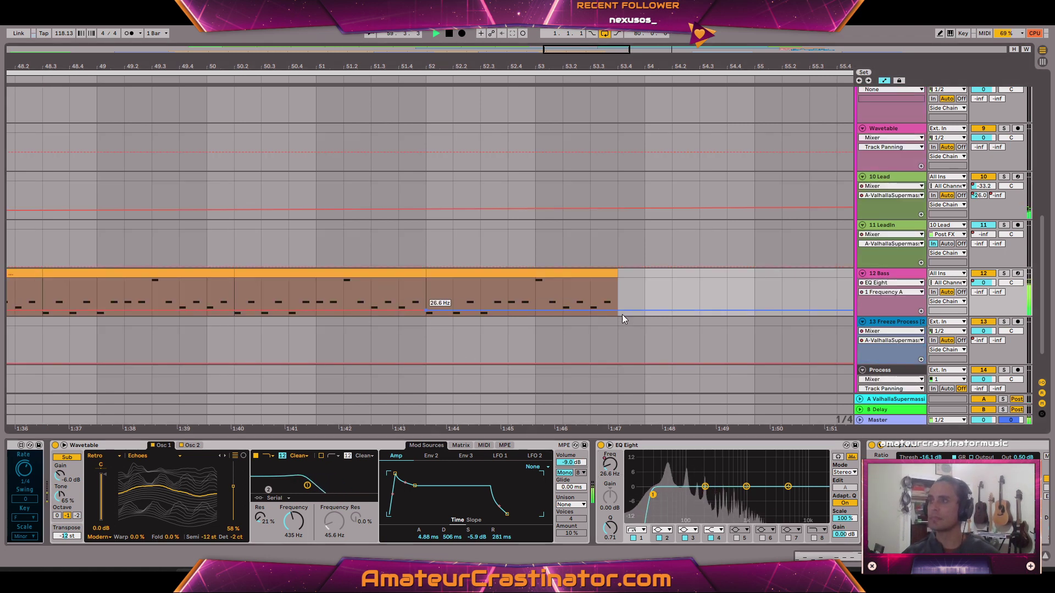
pyautogui.moveTo(536, 312); pyautogui.dragTo(537, 281)
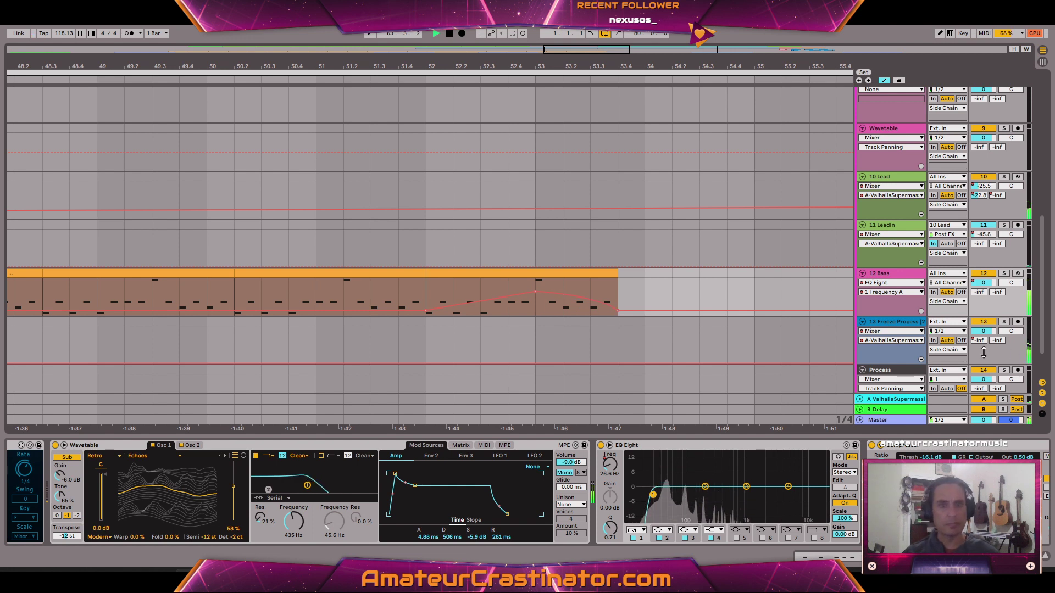
# Automate the Bass track's B-Delay send from 52.4 up to 0 dB at bar 53, fading to -inf at 53.4, and play from bar 52
pyautogui.click(894, 411)
pyautogui.scroll(3, 578, 324)
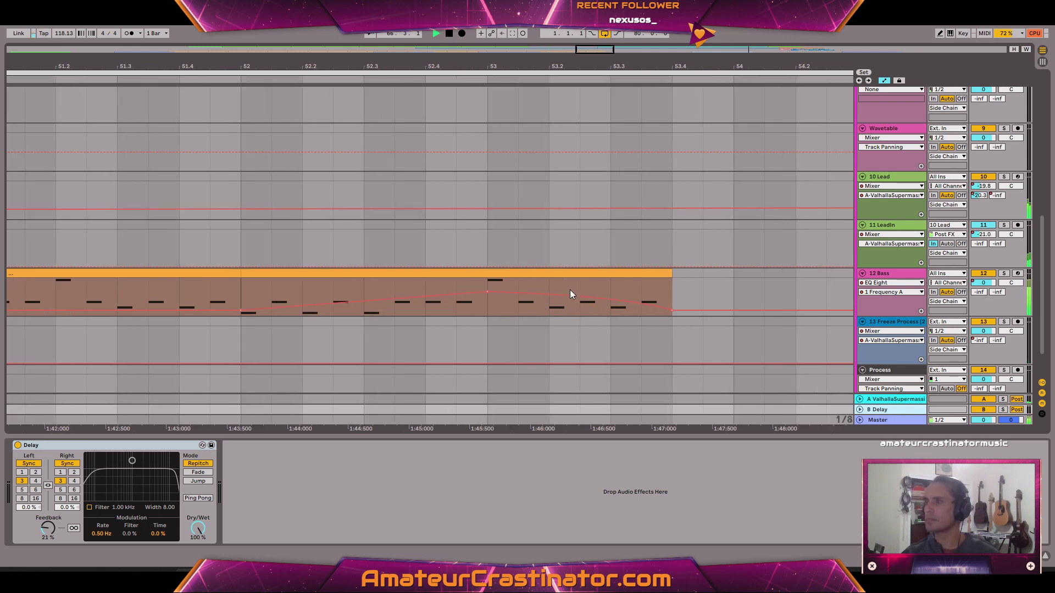
pyautogui.click(584, 300)
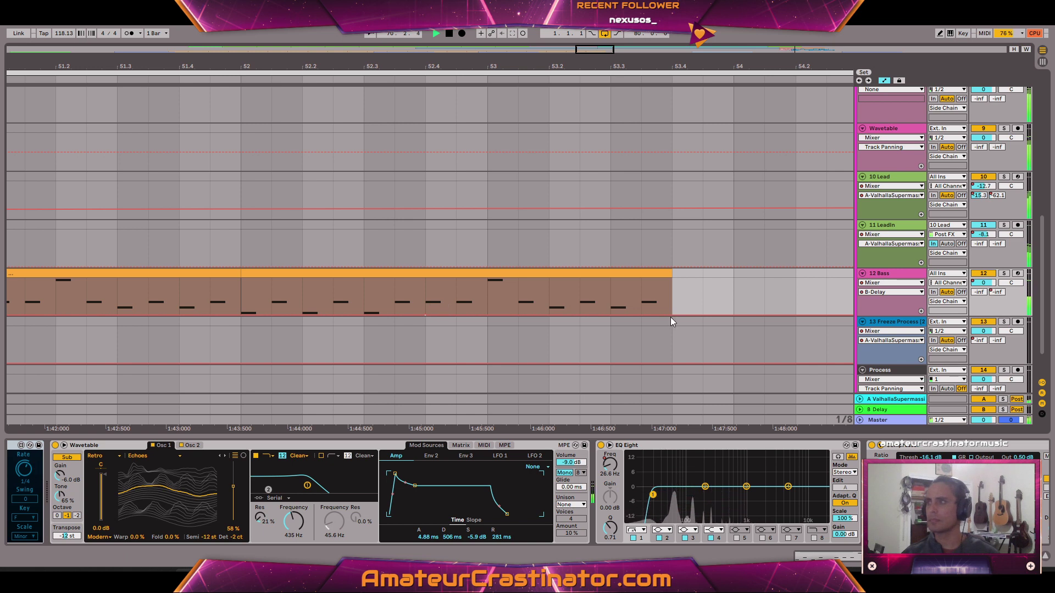
pyautogui.moveTo(488, 316); pyautogui.dragTo(488, 280)
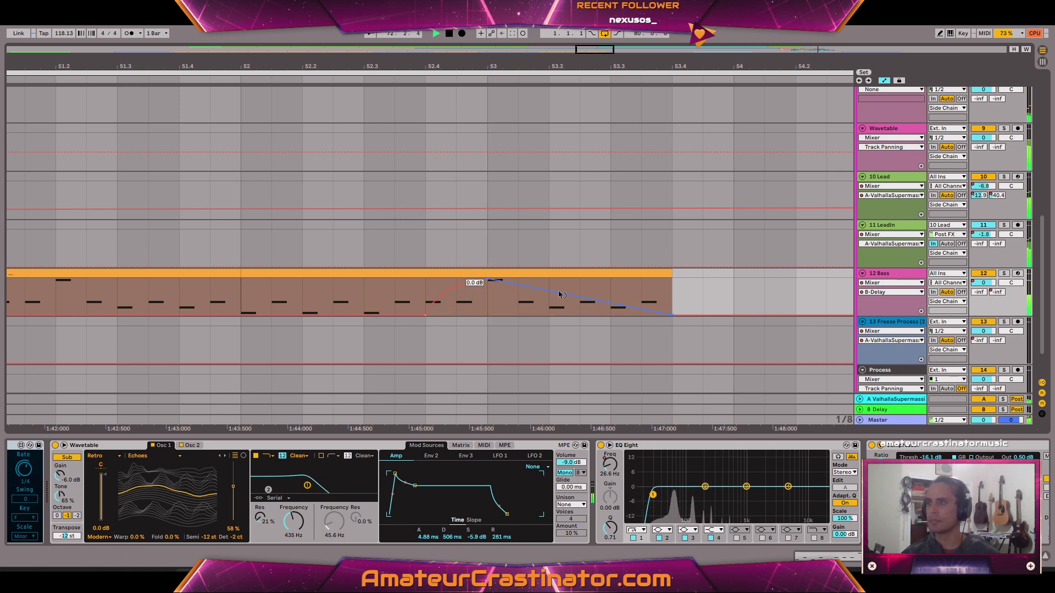
pyautogui.click(238, 302)
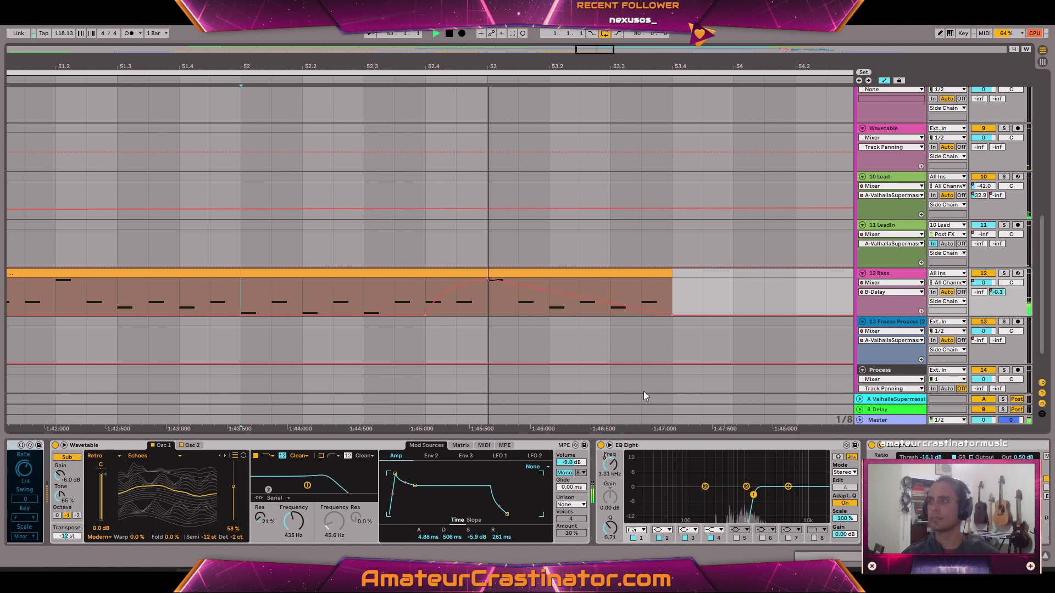
# Lower the Bass track's EQ Eight 1 Frequency A automation peak at bar 53 to about 200 Hz and play it from bar 52
pyautogui.click(610, 464)
pyautogui.moveTo(486, 297); pyautogui.dragTo(486, 301)
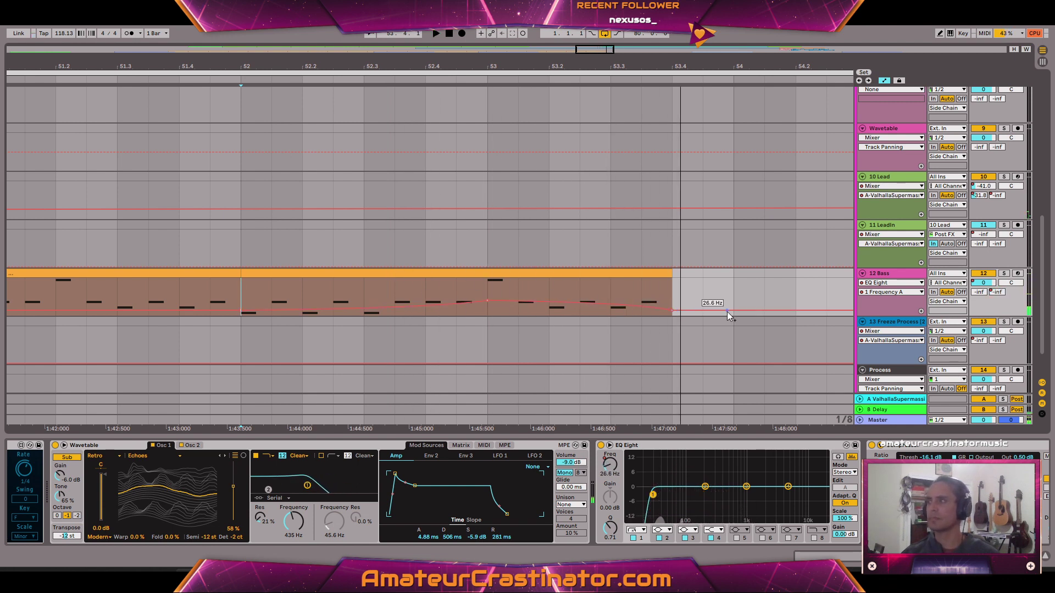
pyautogui.press('space')
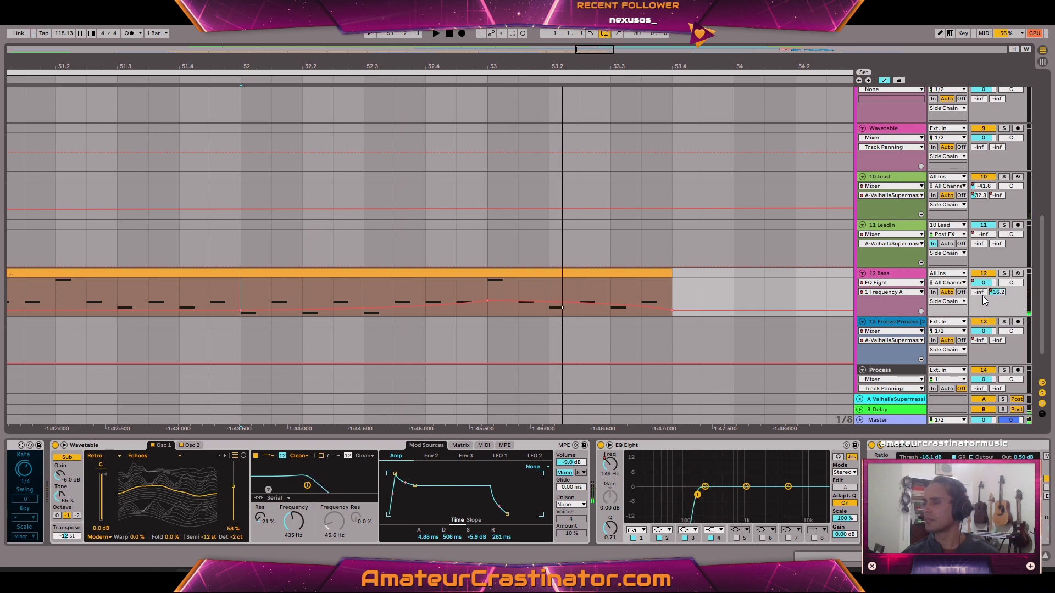
pyautogui.press('space')
# Start the Bass track's B-Delay send rise at bar 52, bend its fade-out after bar 53 into a curve, and play it back
pyautogui.click(997, 292)
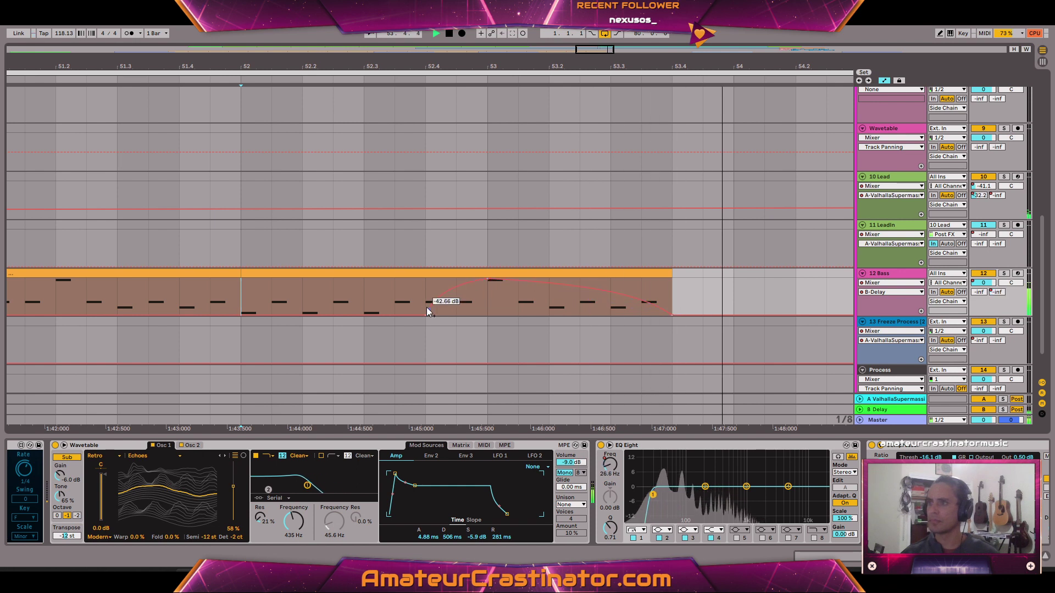
pyautogui.moveTo(426, 314); pyautogui.dragTo(282, 313)
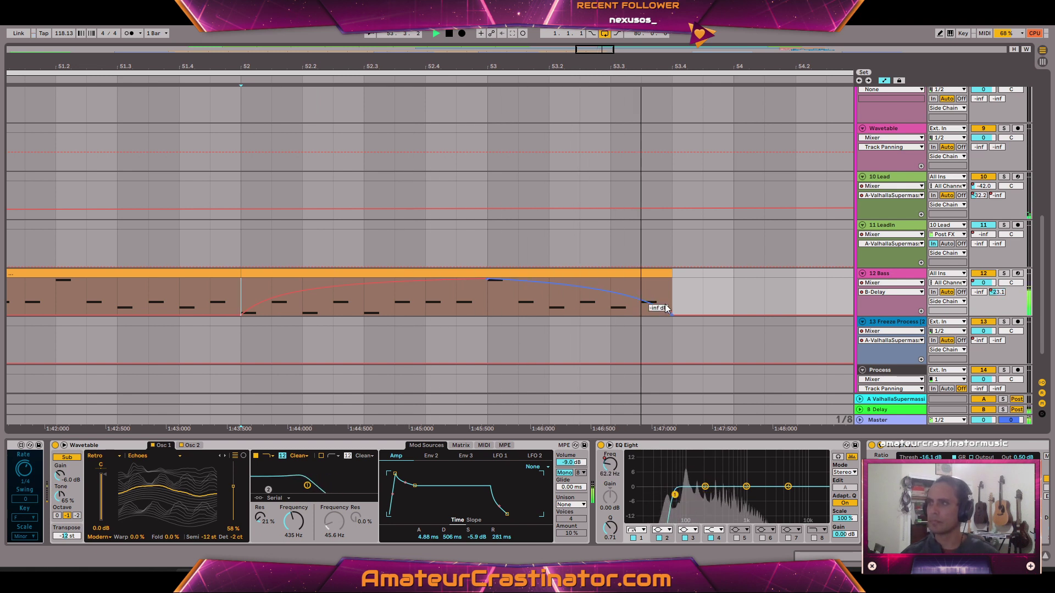
pyautogui.press('space')
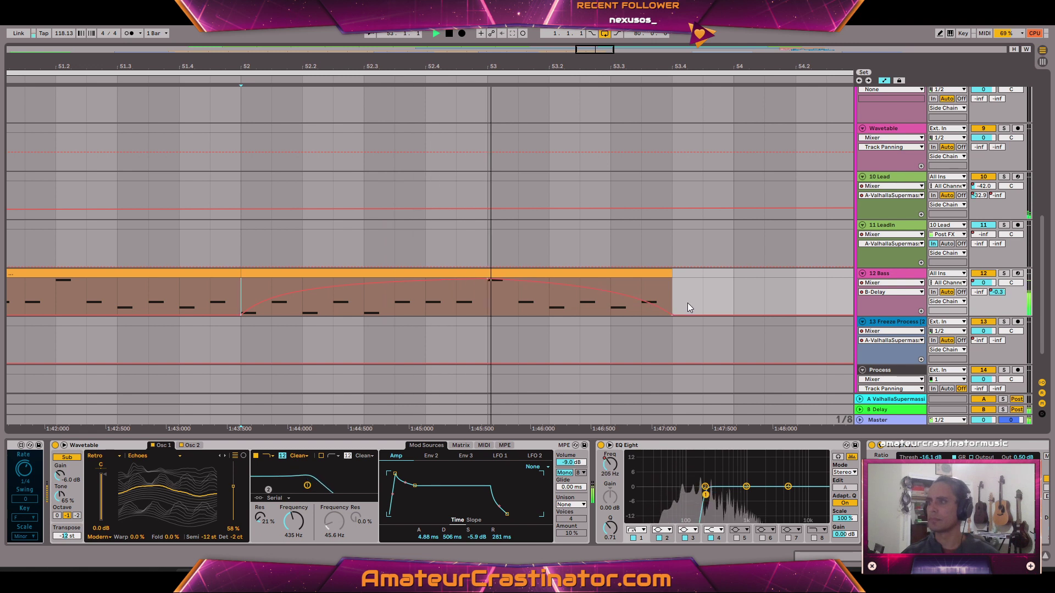
# Reshape the Bass clip's B-Delay send automation to hold at 0 dB until the clip ends at 53.4, and play the edited section
pyautogui.click(456, 299)
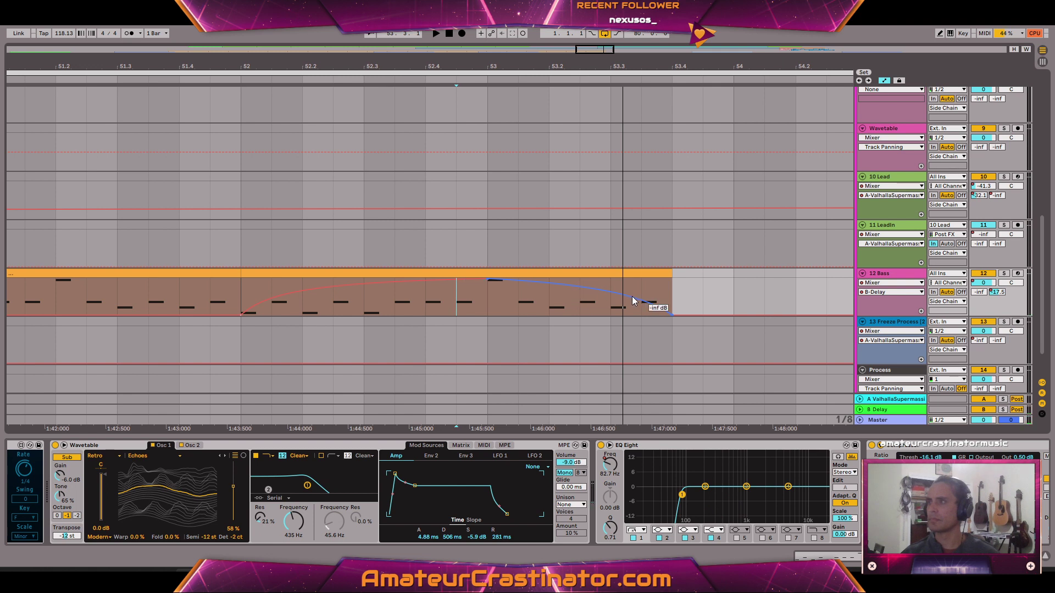
pyautogui.moveTo(634, 297); pyautogui.dragTo(672, 290)
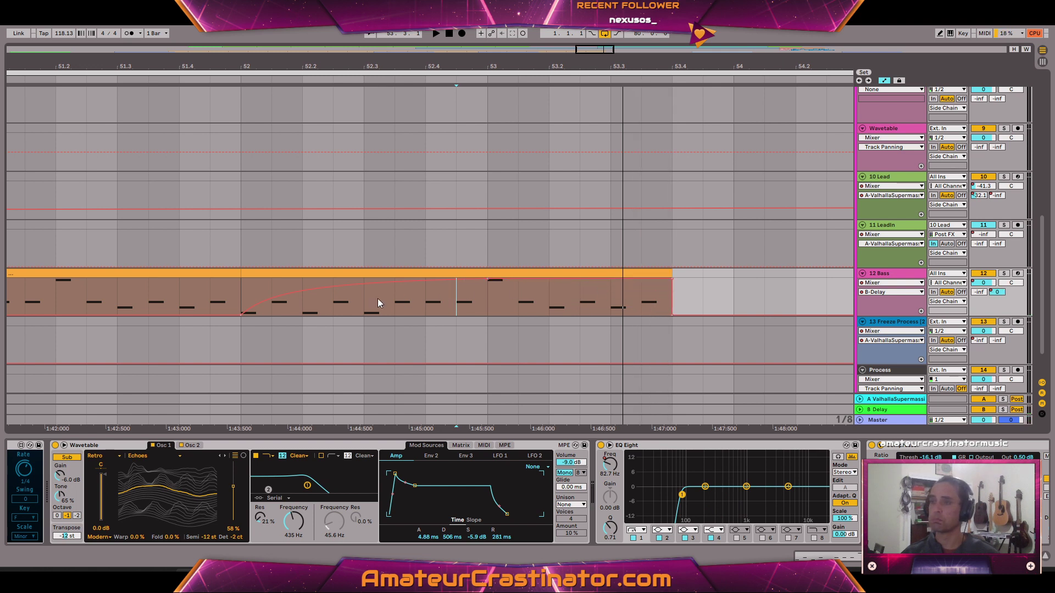
pyautogui.click(370, 274)
pyautogui.press('space')
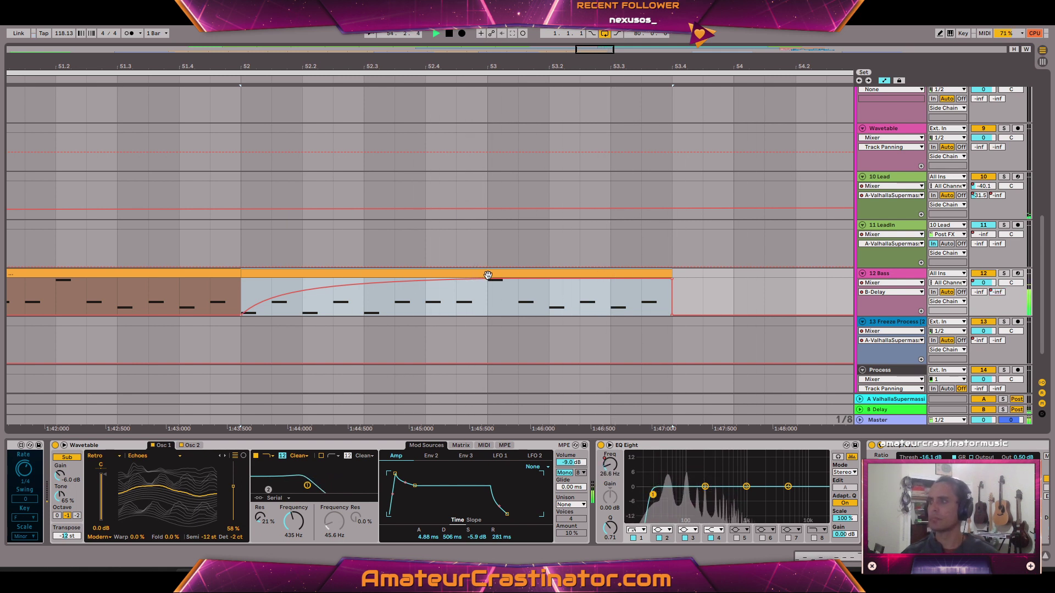
# Review the Bass track's EQ Eight 1 Frequency A automation over the final clip, and return to the view without automation lanes
pyautogui.press('a')
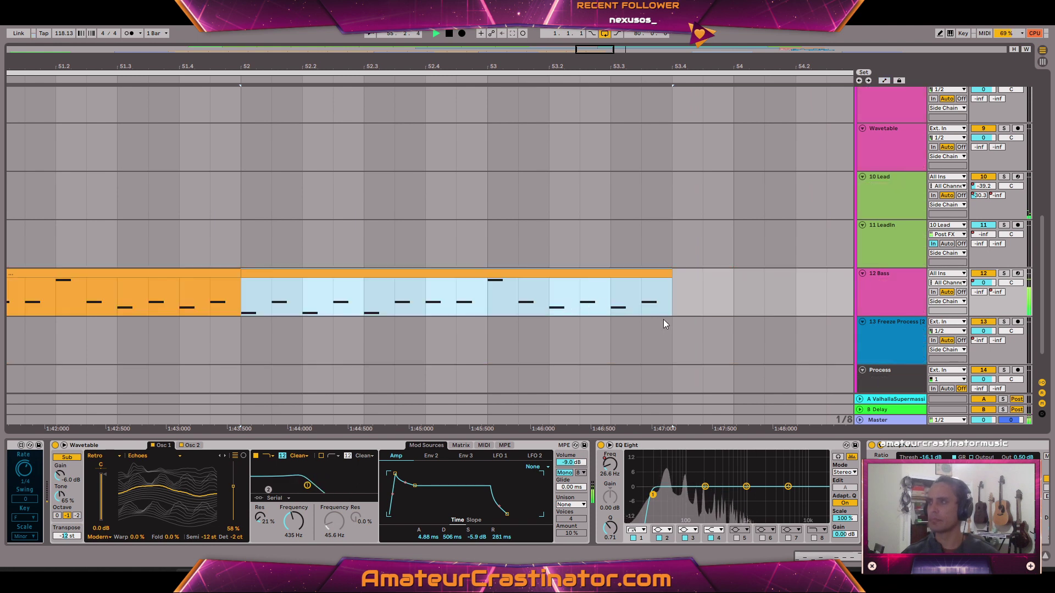
pyautogui.press('a')
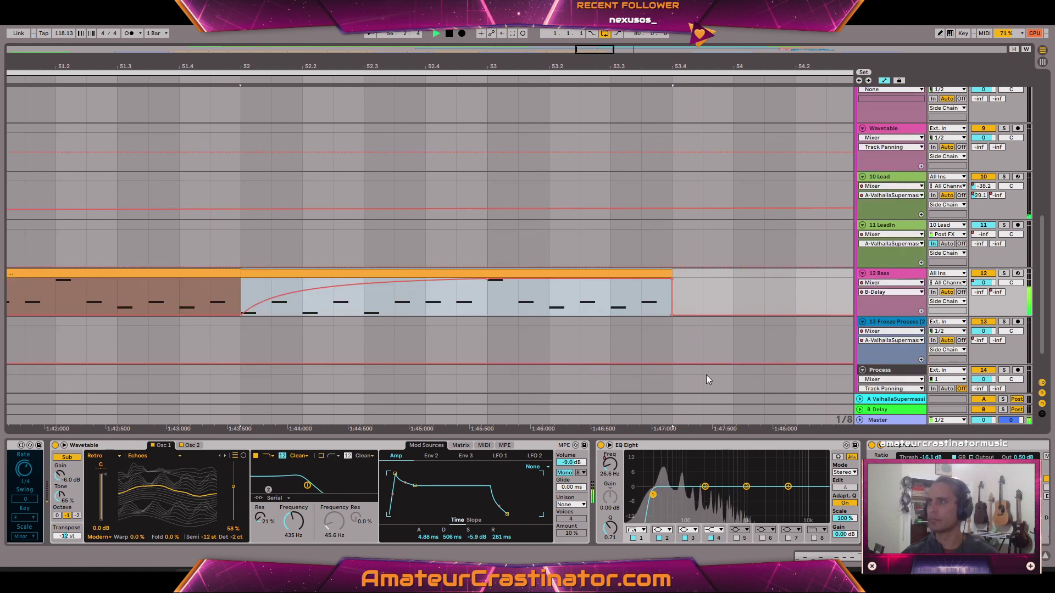
pyautogui.click(610, 464)
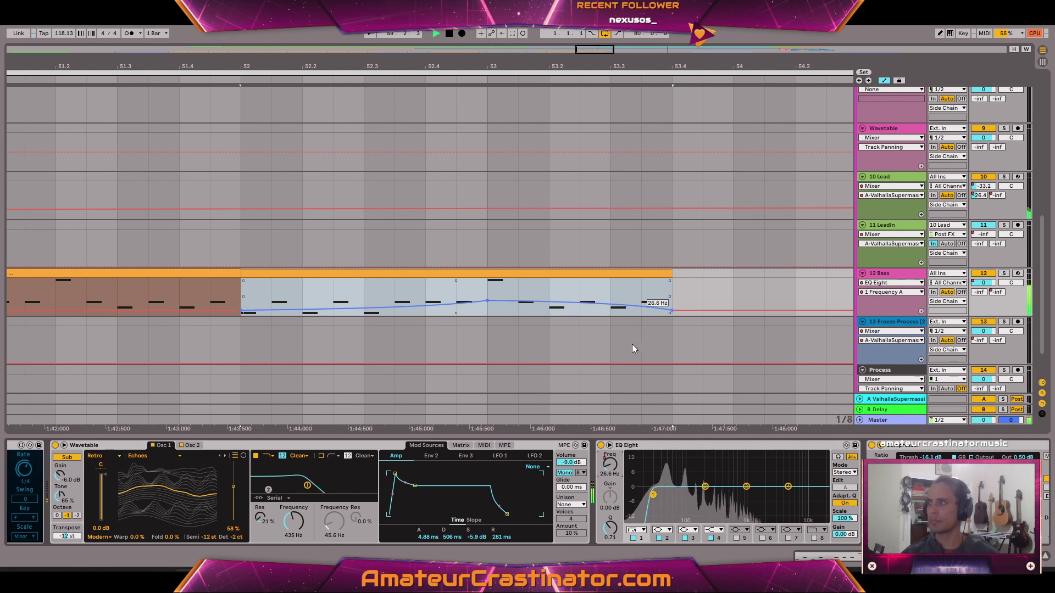
pyautogui.scroll(-5, 647, 308)
pyautogui.press('a')
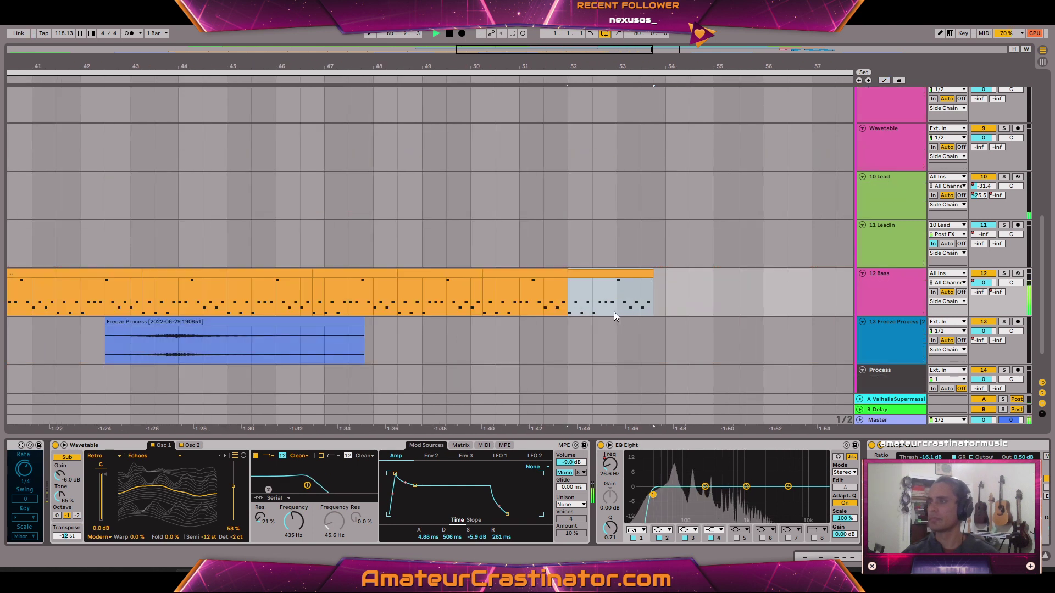
# Assign a new palette colour to the last Bass clip, the one starting at bar 52
pyautogui.scroll(-5, 615, 312)
pyautogui.rightClick(500, 278)
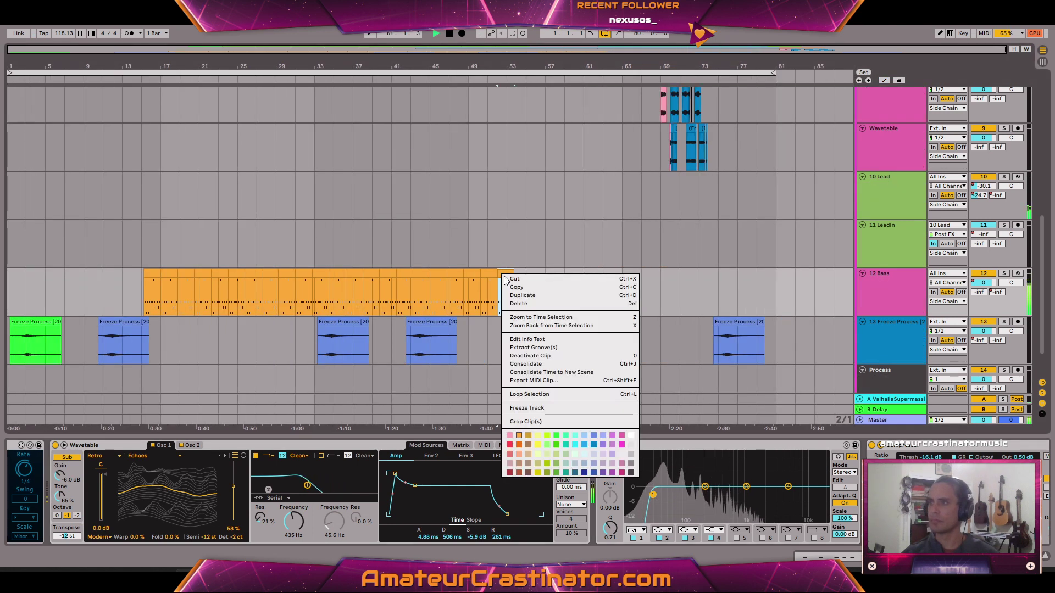
pyautogui.click(520, 444)
# Look over the upper tracks and the Bass track's EQ Eight and Compressor while the arrangement plays
pyautogui.scroll(8, 686, 310)
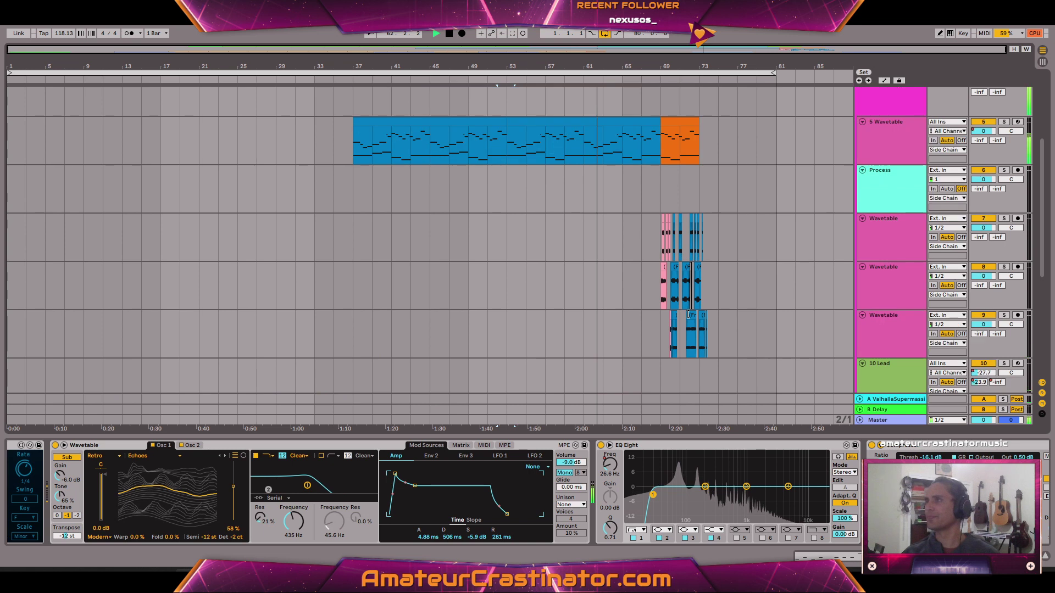
pyautogui.scroll(1, 699, 317)
pyautogui.scroll(-3, 699, 318)
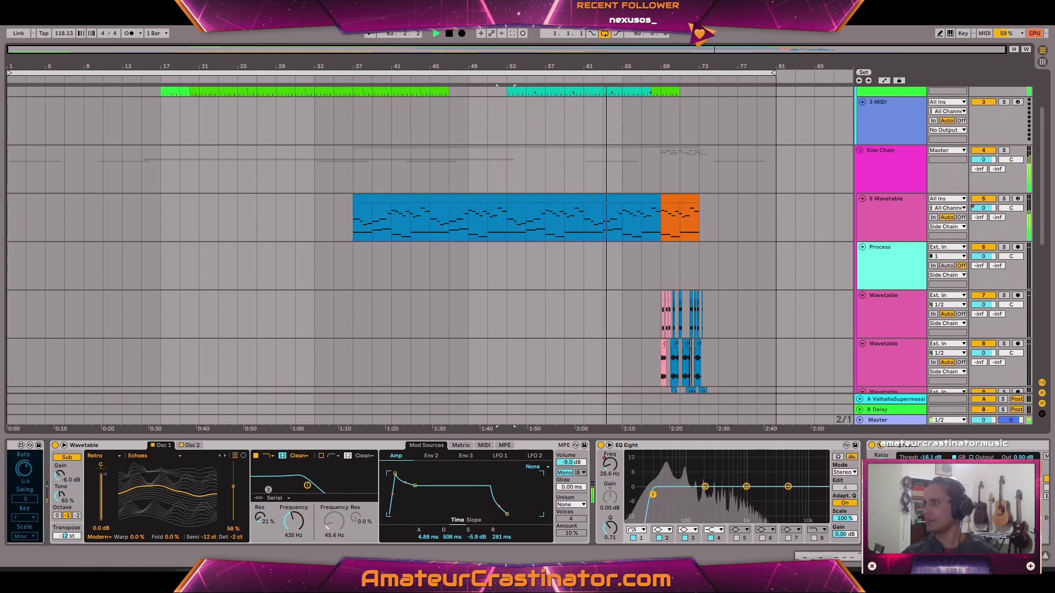
pyautogui.click(890, 557)
pyautogui.moveTo(890, 556)
pyautogui.mouseDown()
pyautogui.moveTo(881, 556)
pyautogui.moveTo(891, 556)
pyautogui.mouseUp()
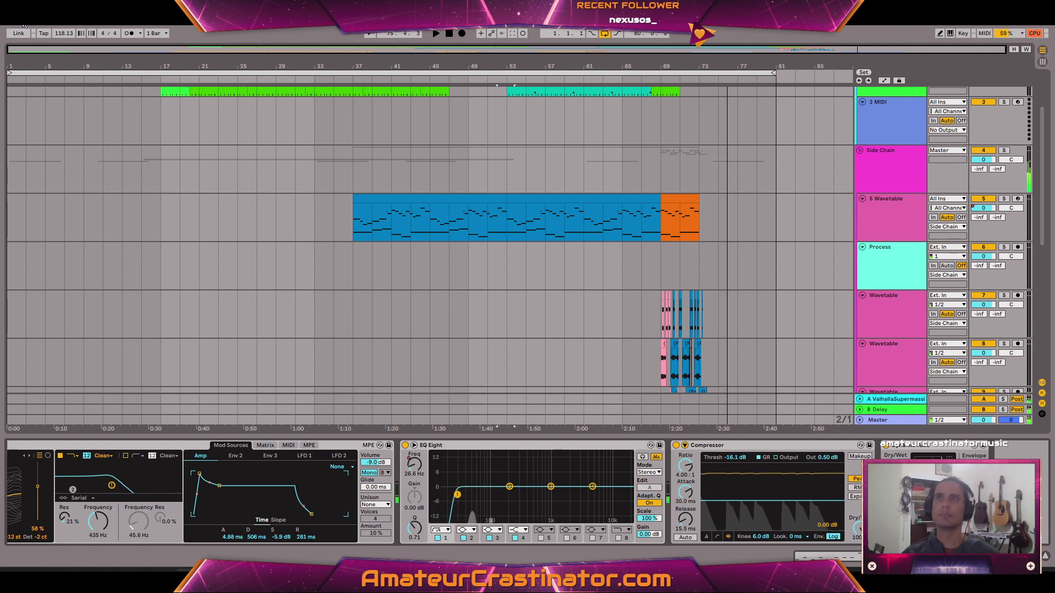
# Open the Live Set from the Beef Stew Project folder in Live Recordings
pyautogui.click(24, 26)
pyautogui.click(24, 43)
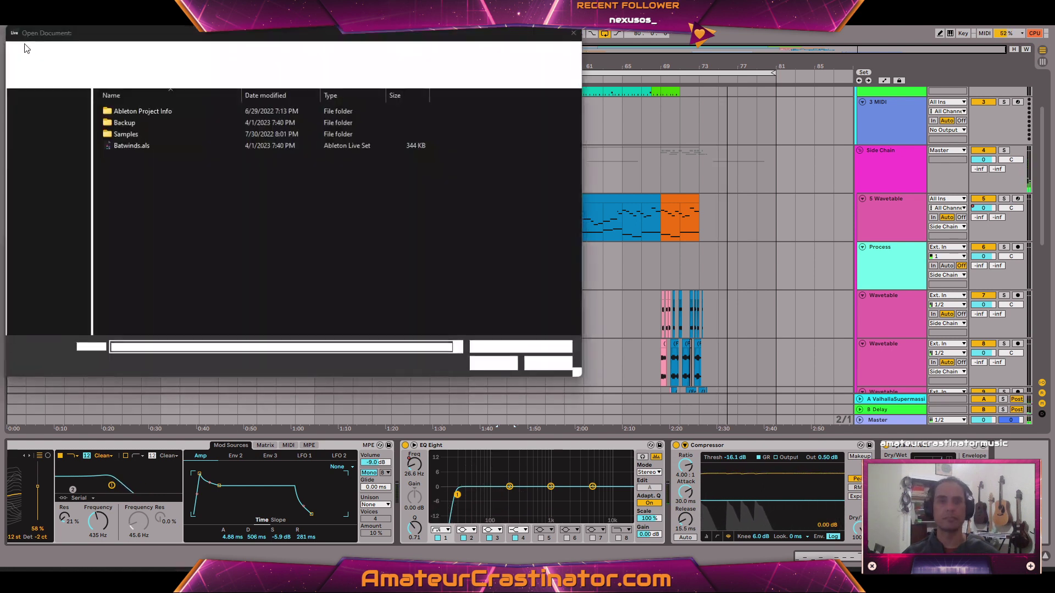
pyautogui.click(217, 58)
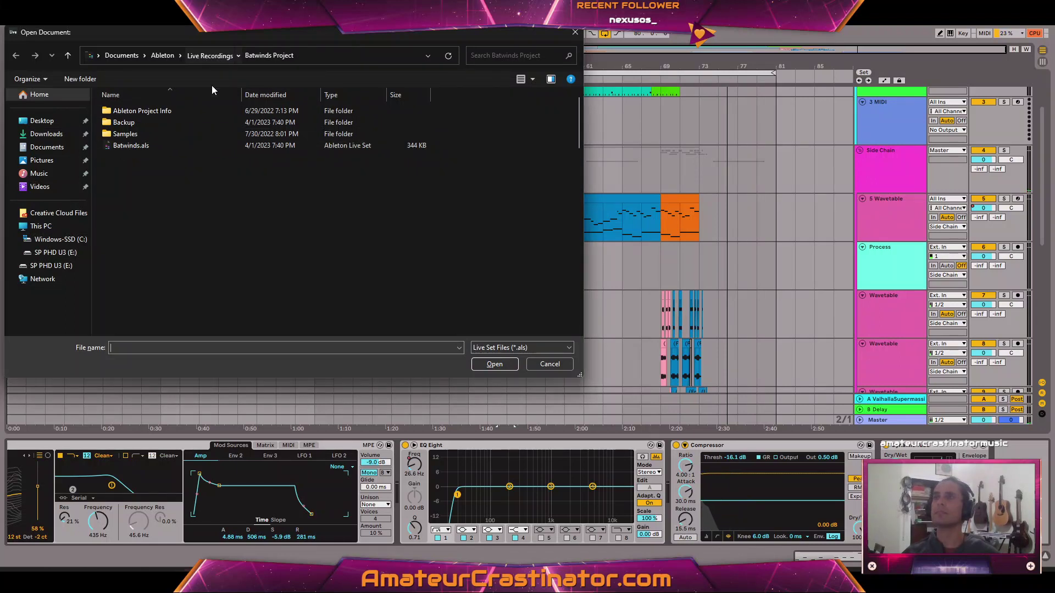
pyautogui.scroll(-2, 164, 237)
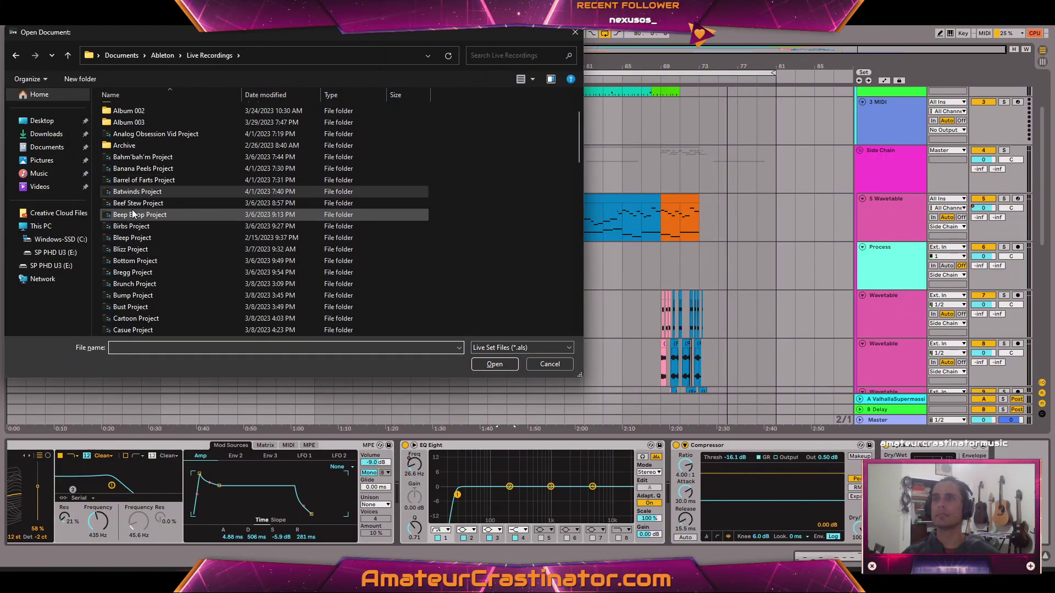
pyautogui.doubleClick(130, 204)
pyautogui.doubleClick(117, 156)
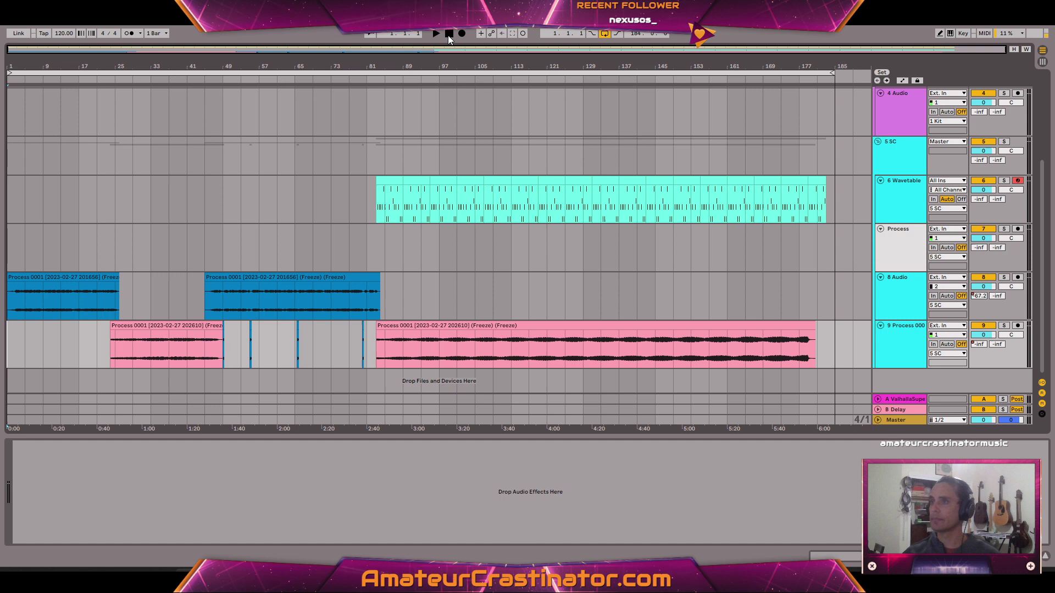
# Play the set from the start and examine its drum, Wavetable and audio tracks, including the device chain of track 9
pyautogui.scroll(5, 352, 220)
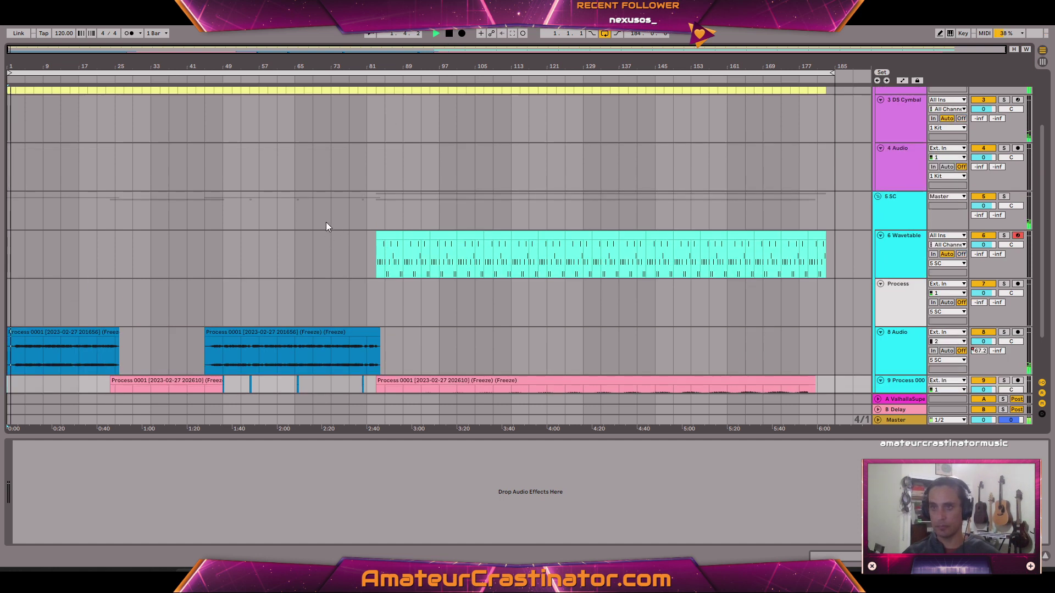
pyautogui.scroll(-3, 339, 221)
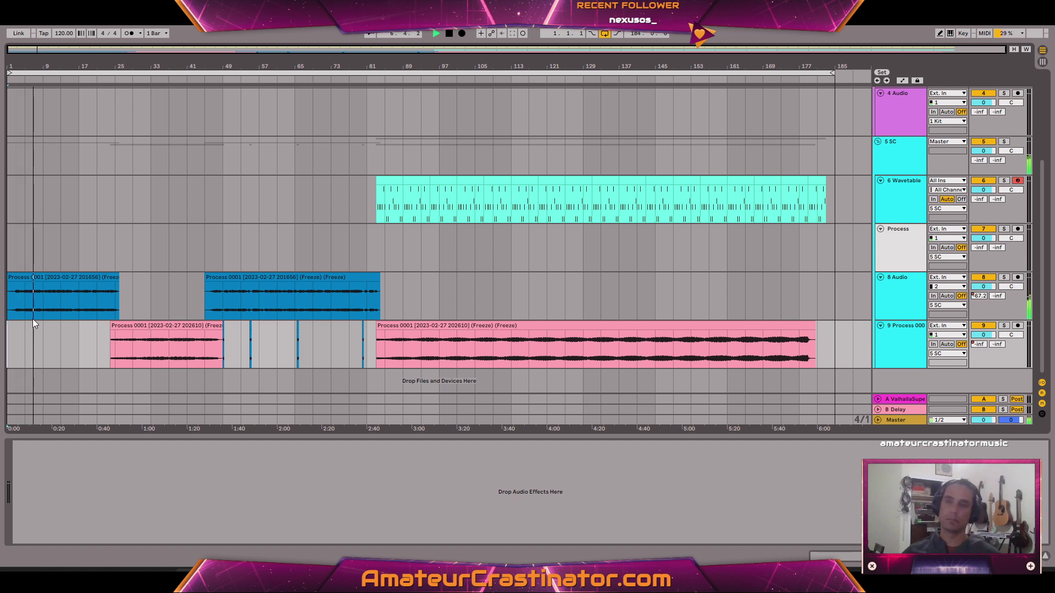
pyautogui.scroll(2, 25, 315)
pyautogui.scroll(3, 39, 314)
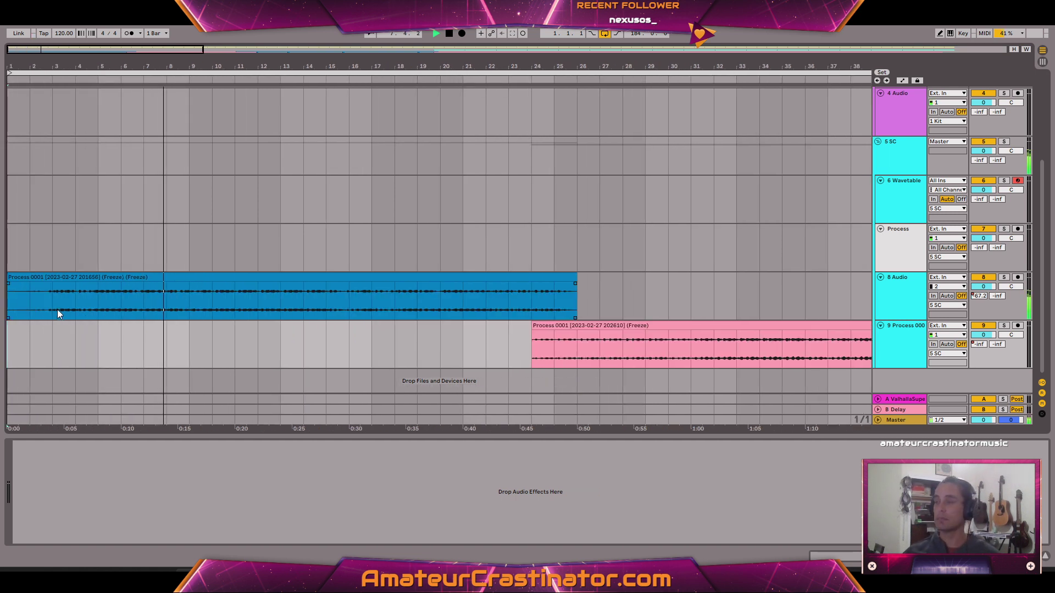
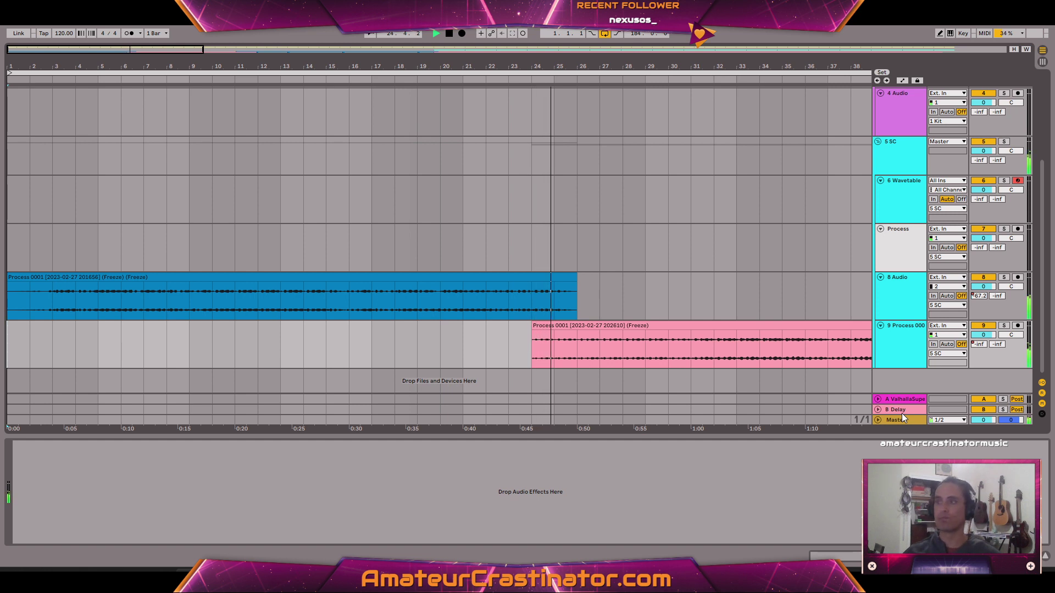
pyautogui.press('w')
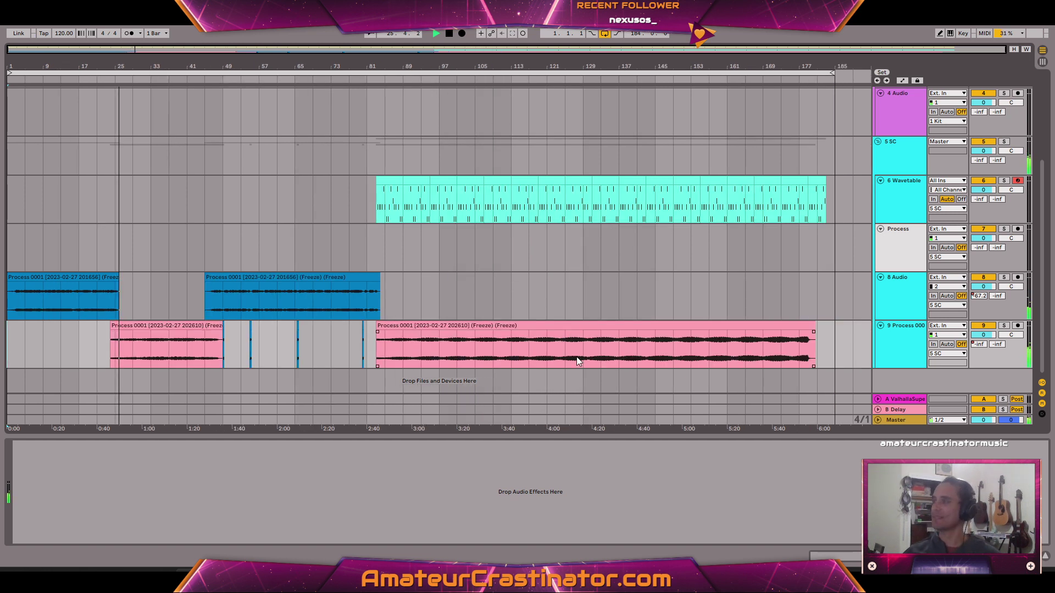
pyautogui.scroll(5, 577, 352)
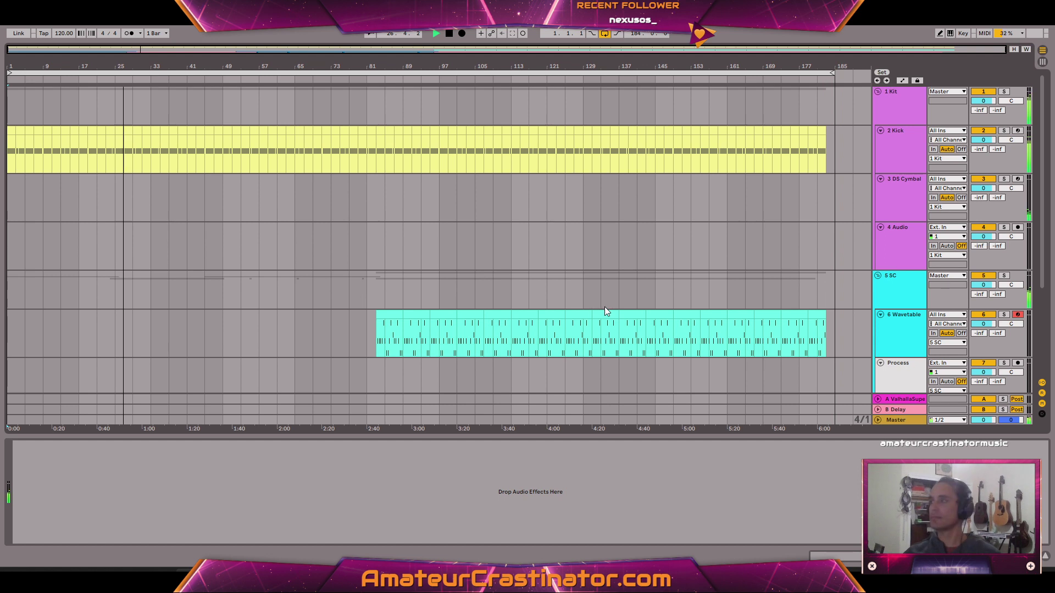
pyautogui.scroll(-5, 604, 306)
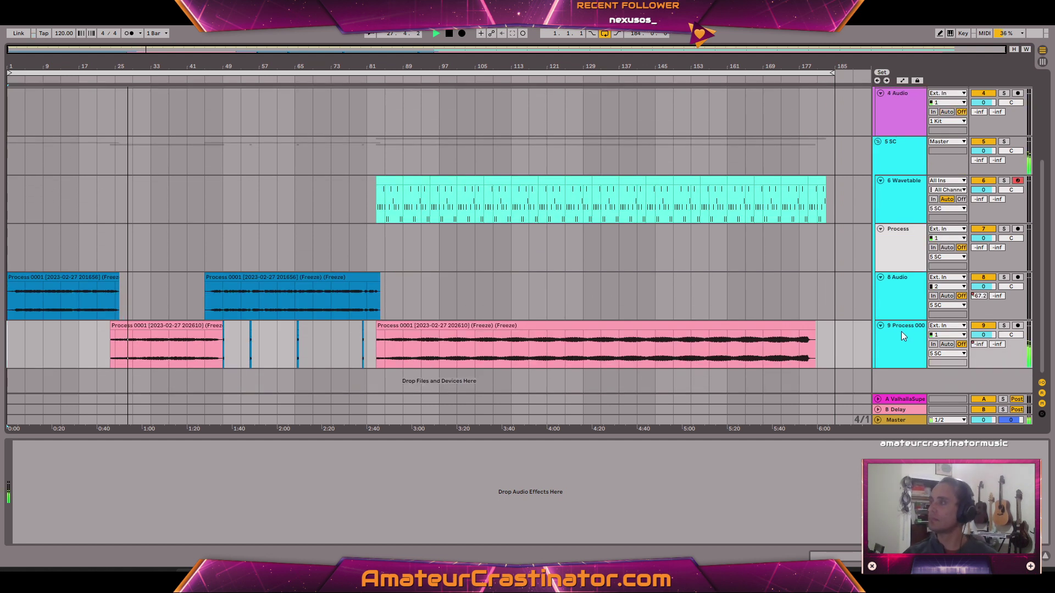
pyautogui.click(899, 332)
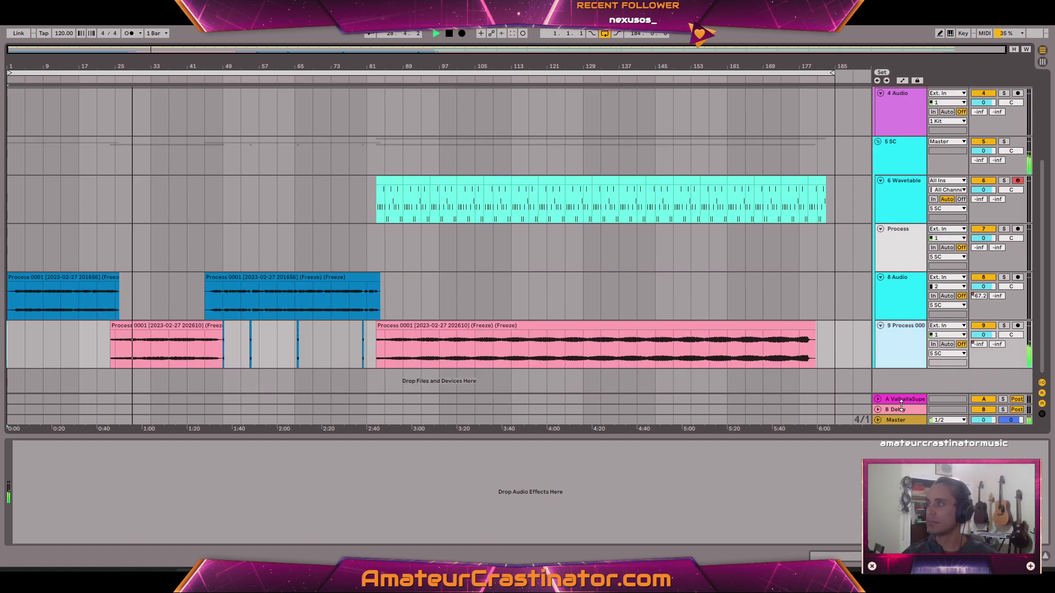
pyautogui.scroll(1, 666, 286)
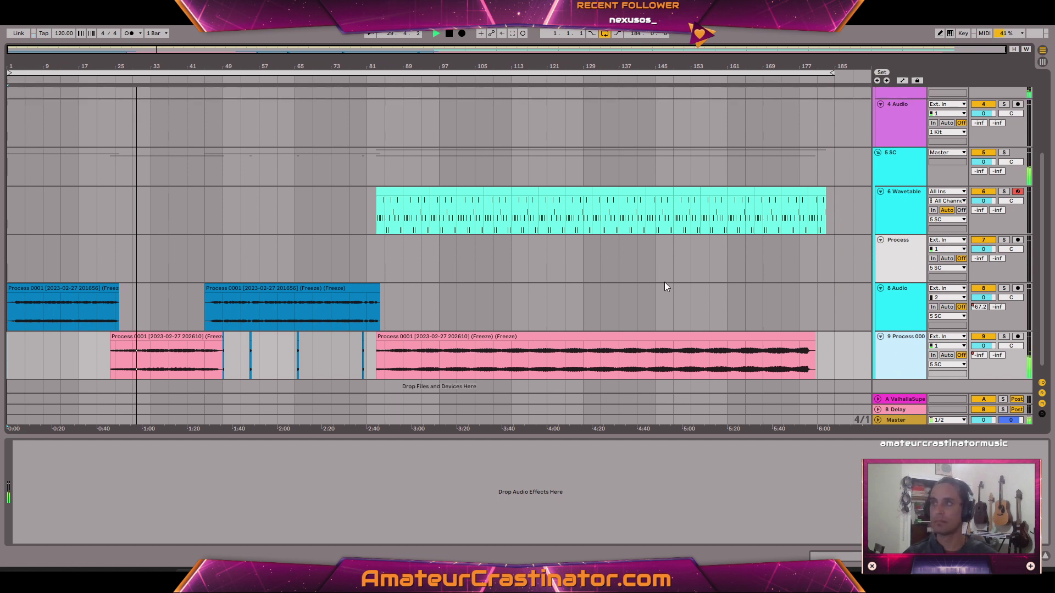
pyautogui.scroll(5, 664, 287)
pyautogui.scroll(-5, 666, 291)
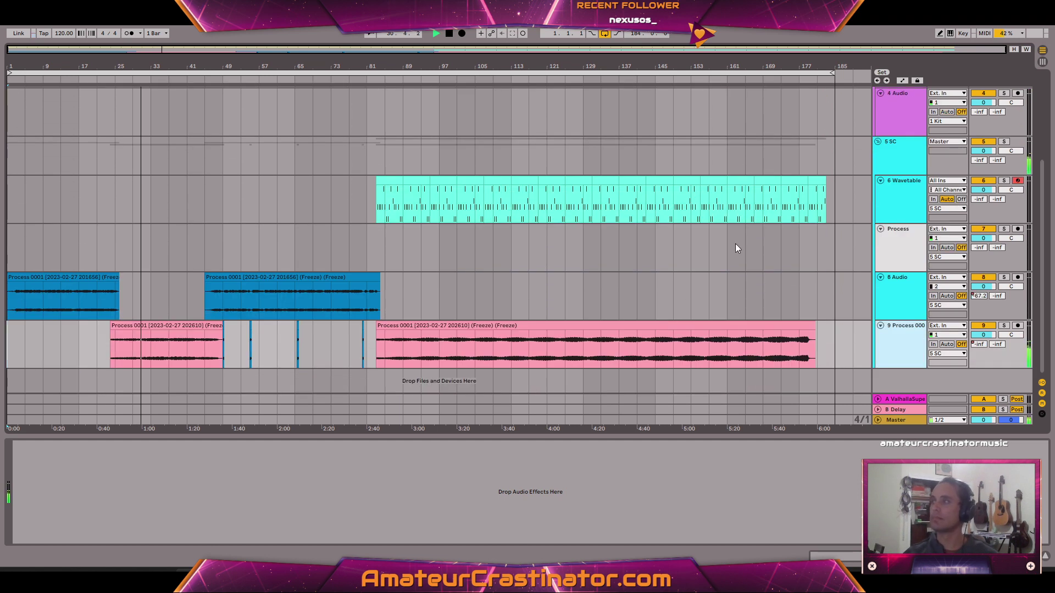
# Inspect the TDR Molotok sidechain compressor settings on the 5 SC group, close the plugin window and look over the grouped tracks
pyautogui.click(895, 165)
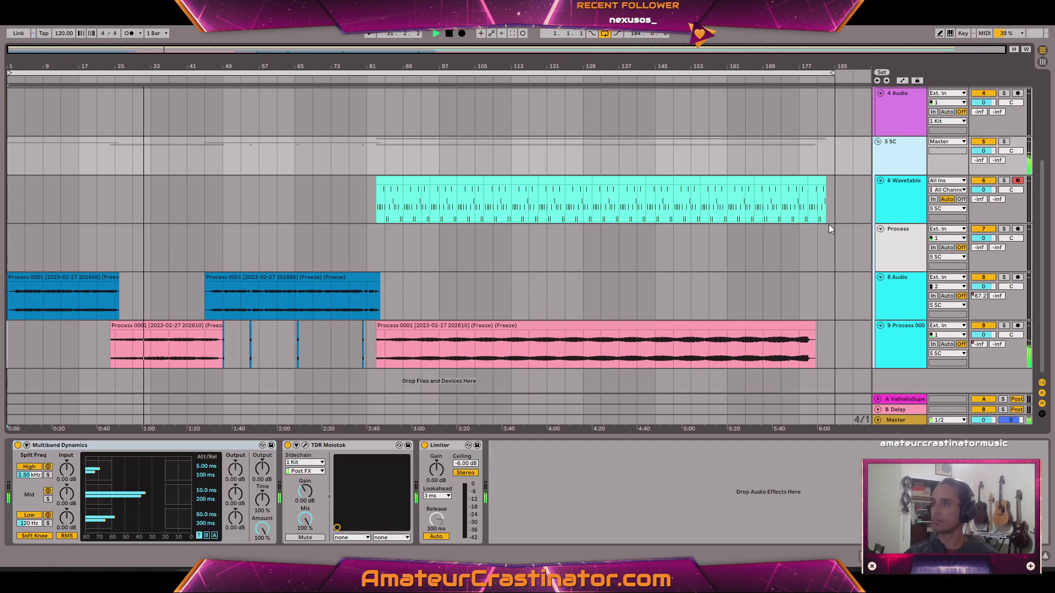
pyautogui.click(306, 446)
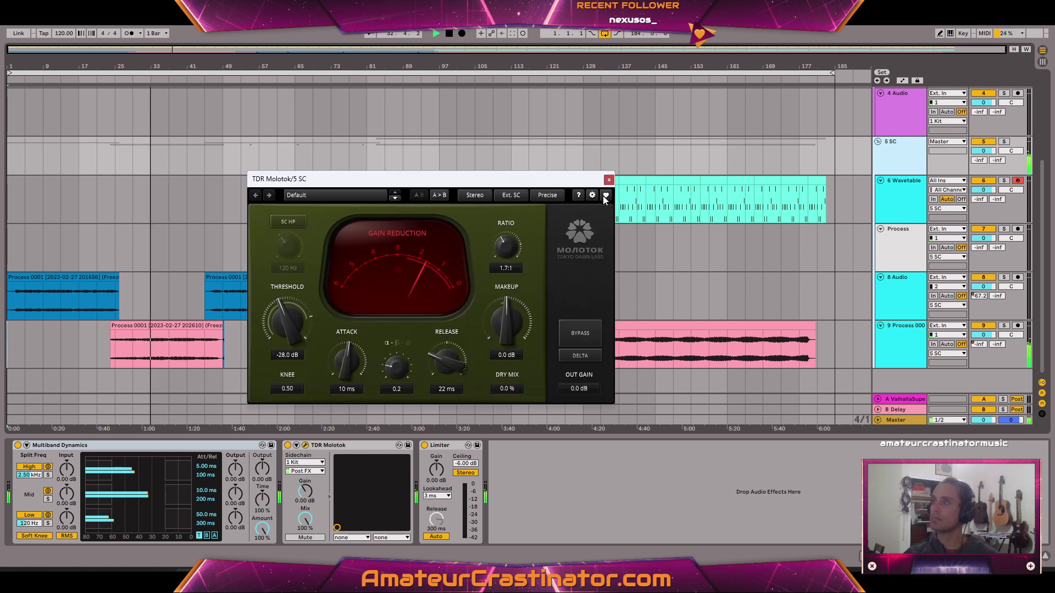
pyautogui.click(609, 180)
pyautogui.scroll(5, 622, 341)
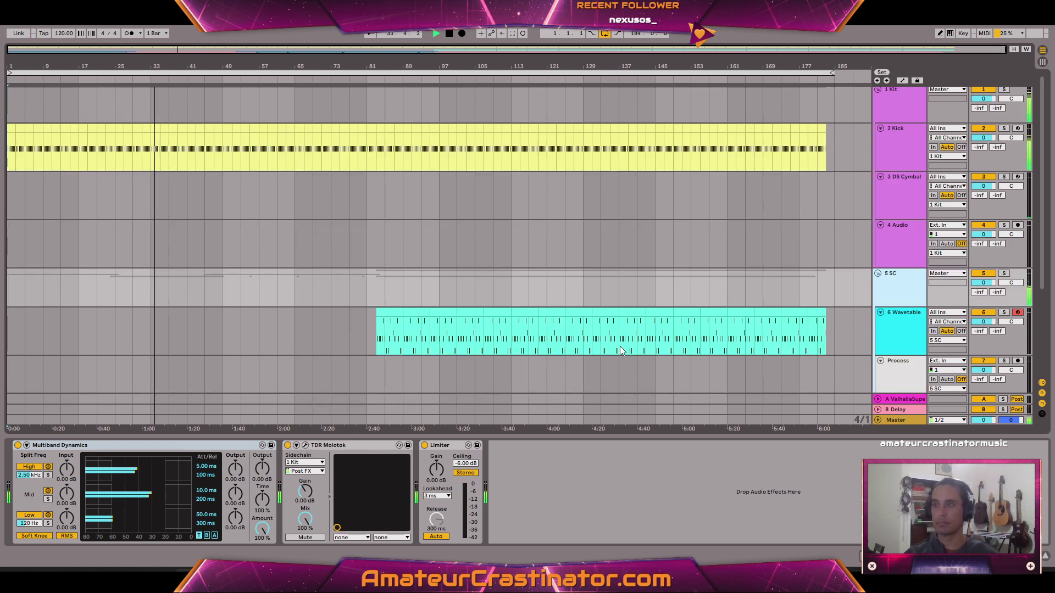
pyautogui.scroll(-5, 632, 349)
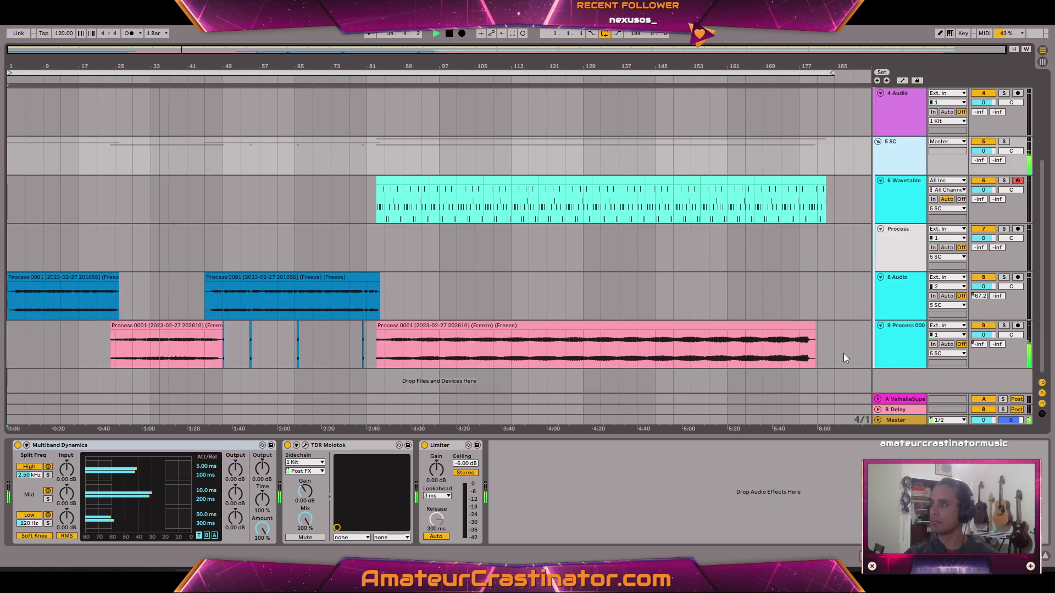
# Check the automation envelopes on track 9 and the tracks above it, and hide the automation lanes again
pyautogui.click(895, 340)
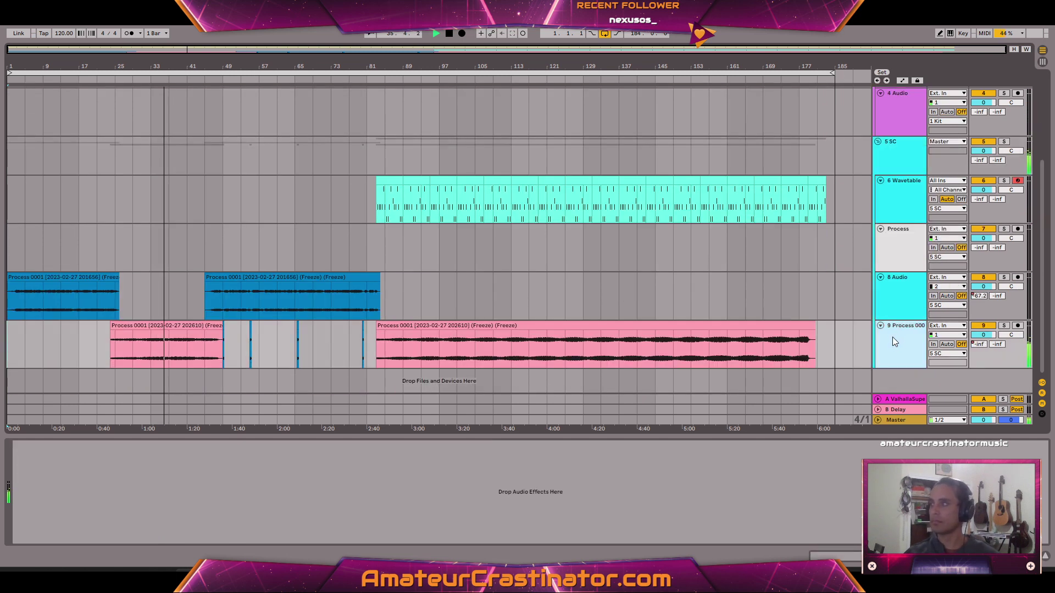
pyautogui.press('a')
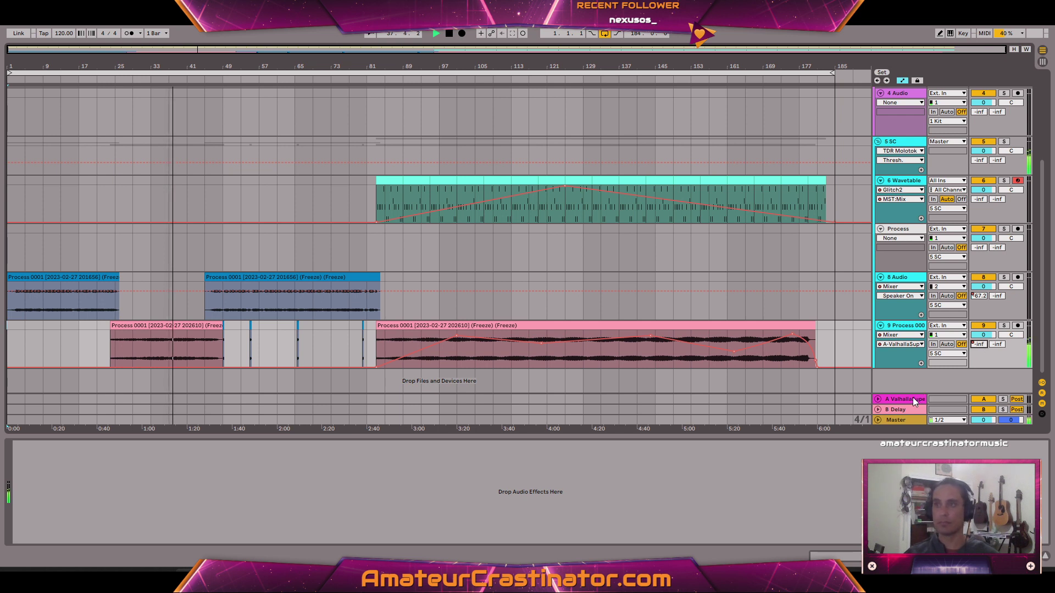
pyautogui.press('a')
pyautogui.scroll(4, 73, 285)
pyautogui.scroll(-2, 182, 266)
pyautogui.scroll(-2, 172, 265)
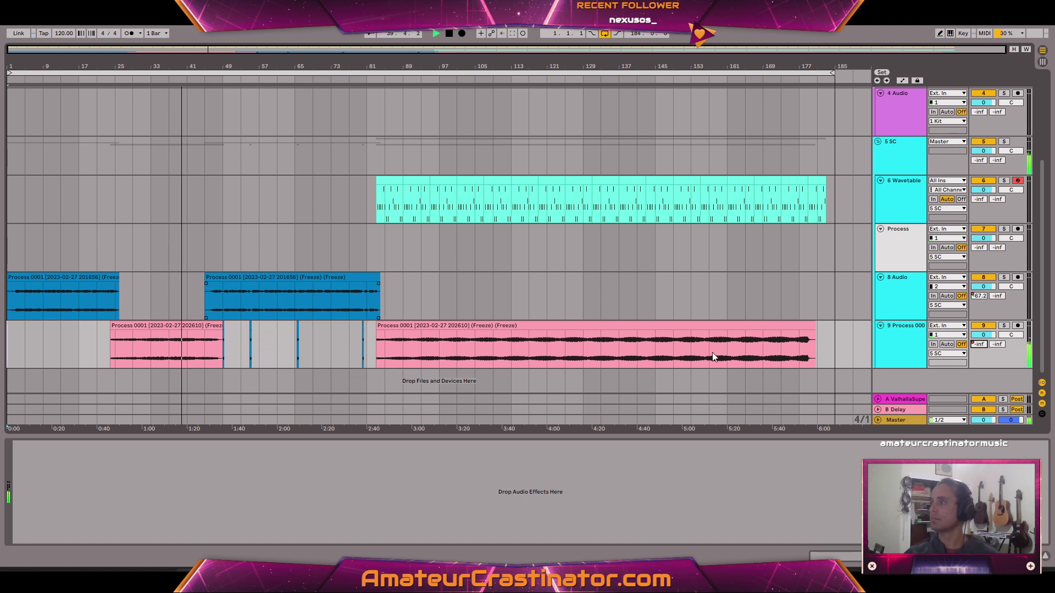
# Open the ValhallaSupermassive plugin window on return track A to view its settings
pyautogui.click(896, 352)
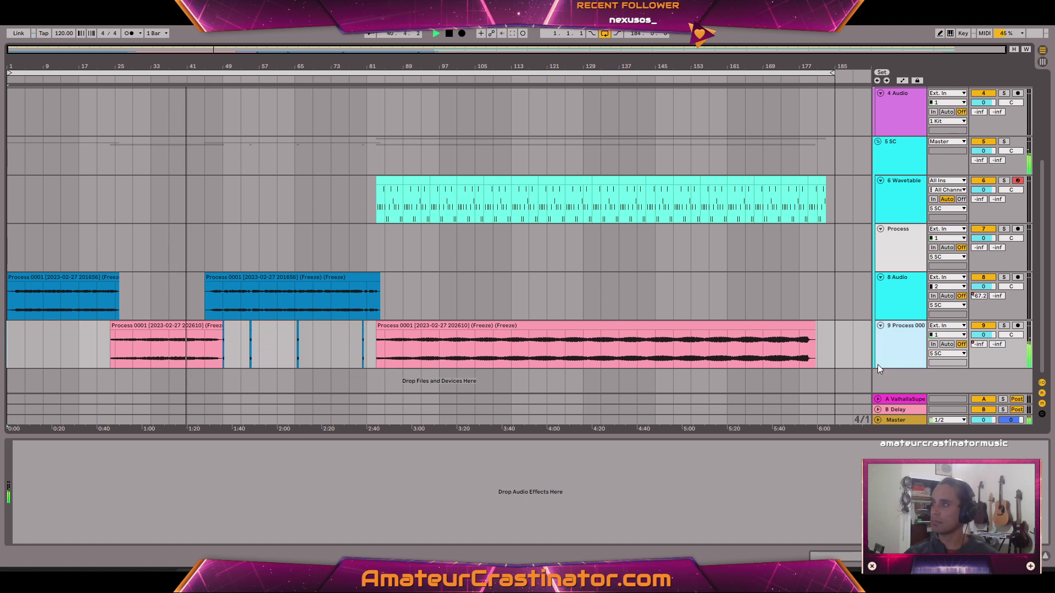
pyautogui.click(907, 399)
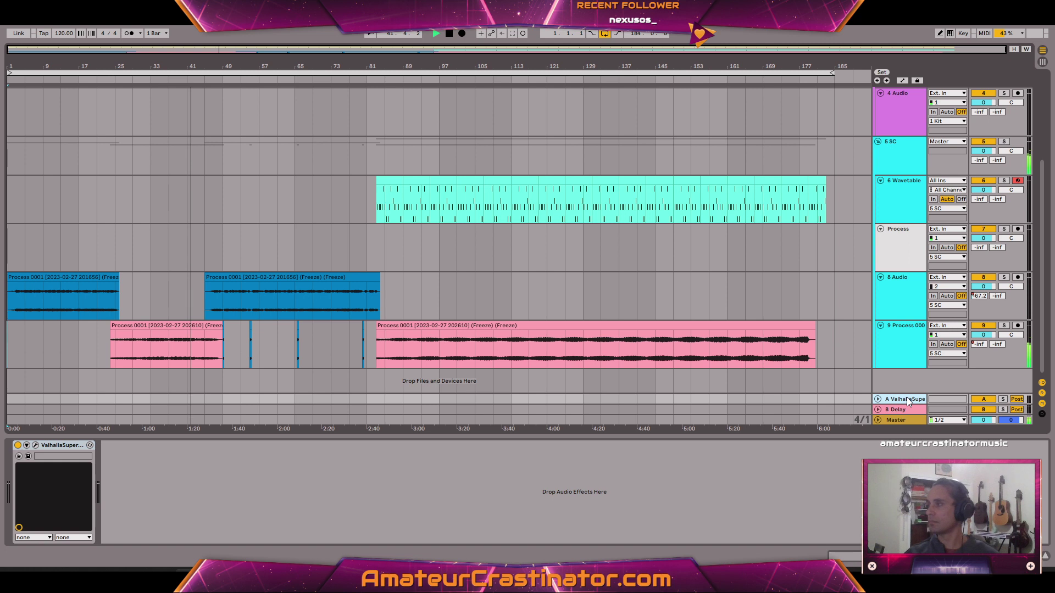
pyautogui.click(35, 445)
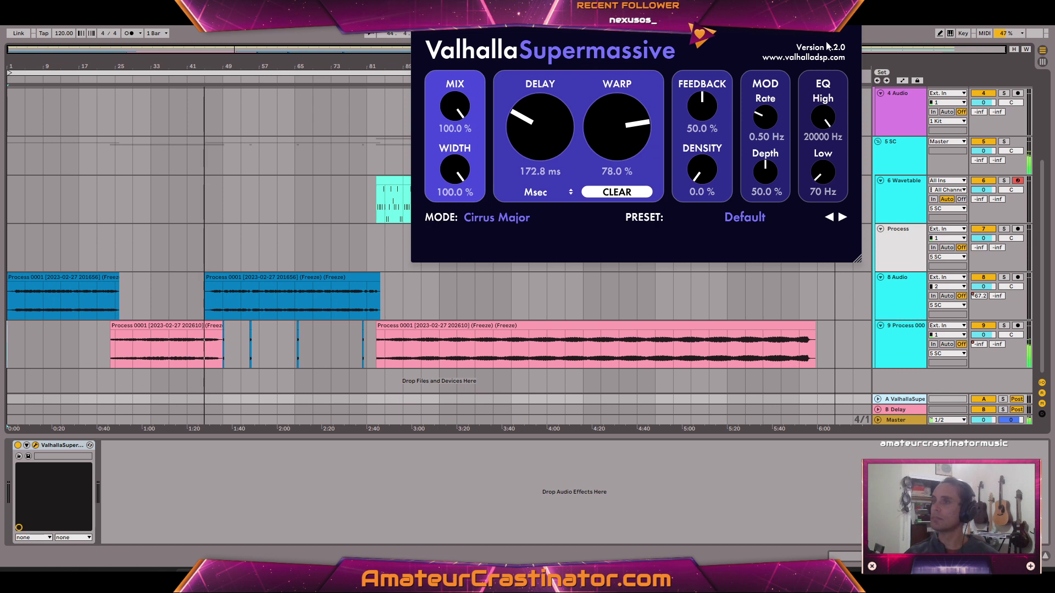
# Close the ValhallaSupermassive window and look over the clips on tracks 8 and 9 in the arrangement
pyautogui.click(849, 24)
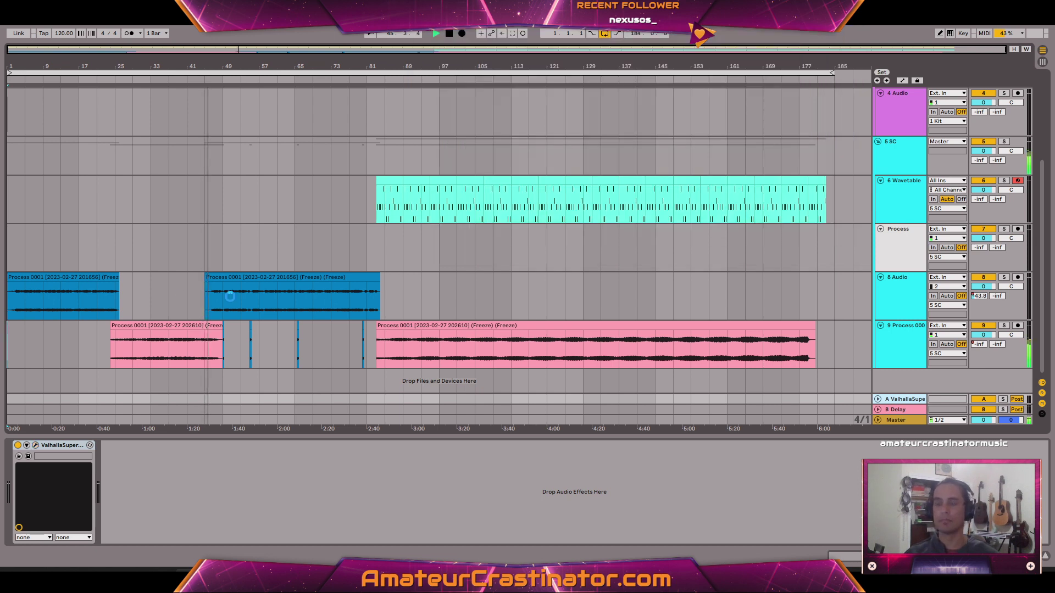
pyautogui.scroll(5, 186, 297)
pyautogui.scroll(-5, 134, 295)
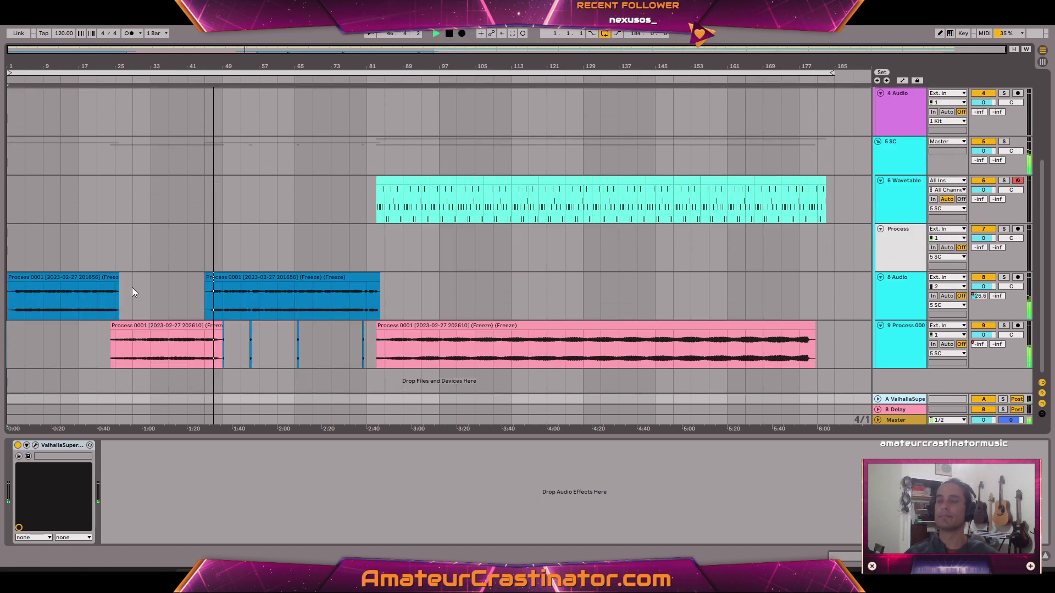
pyautogui.scroll(2, 32, 289)
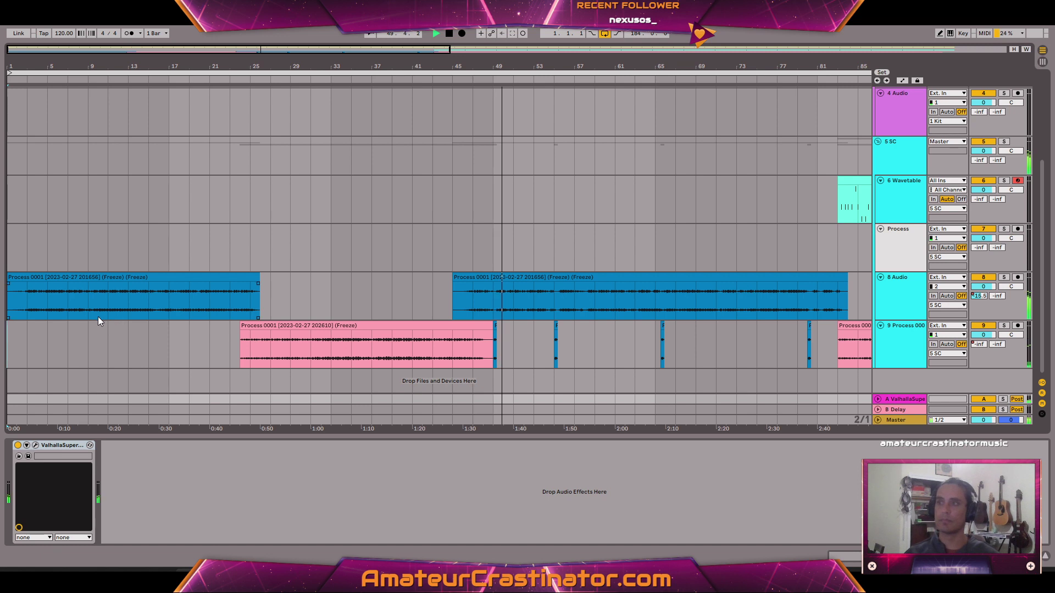
pyautogui.scroll(-2, 567, 298)
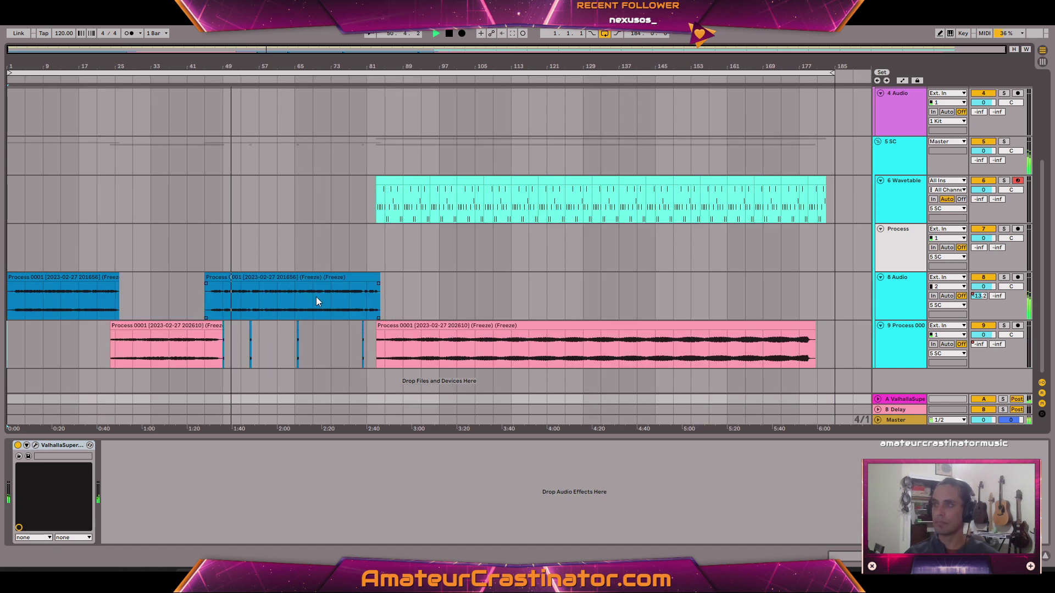
# Add two LFO devices to the 8 Audio track and set both waveforms to Bin
pyautogui.click(911, 293)
pyautogui.click(527, 496)
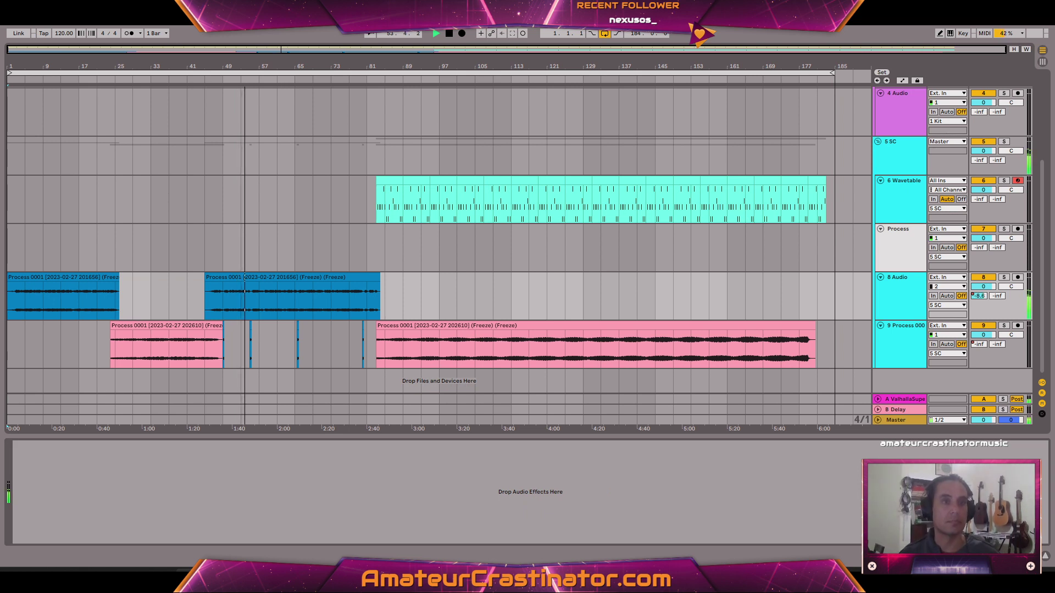
pyautogui.hotkey('ctrl', 'v')
pyautogui.hotkey('ctrl', 'v')
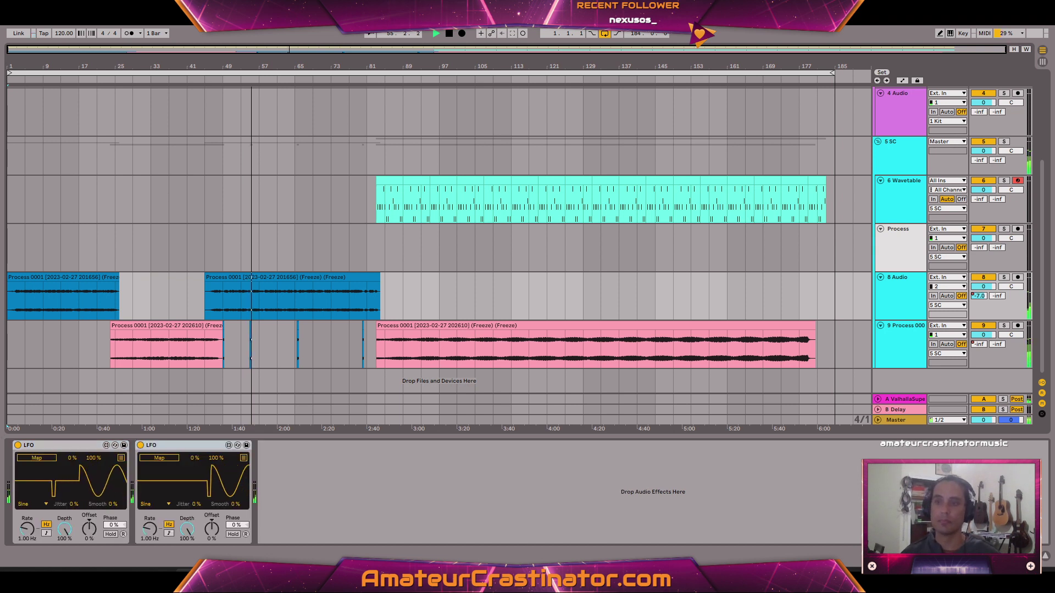
pyautogui.click(32, 504)
pyautogui.click(34, 563)
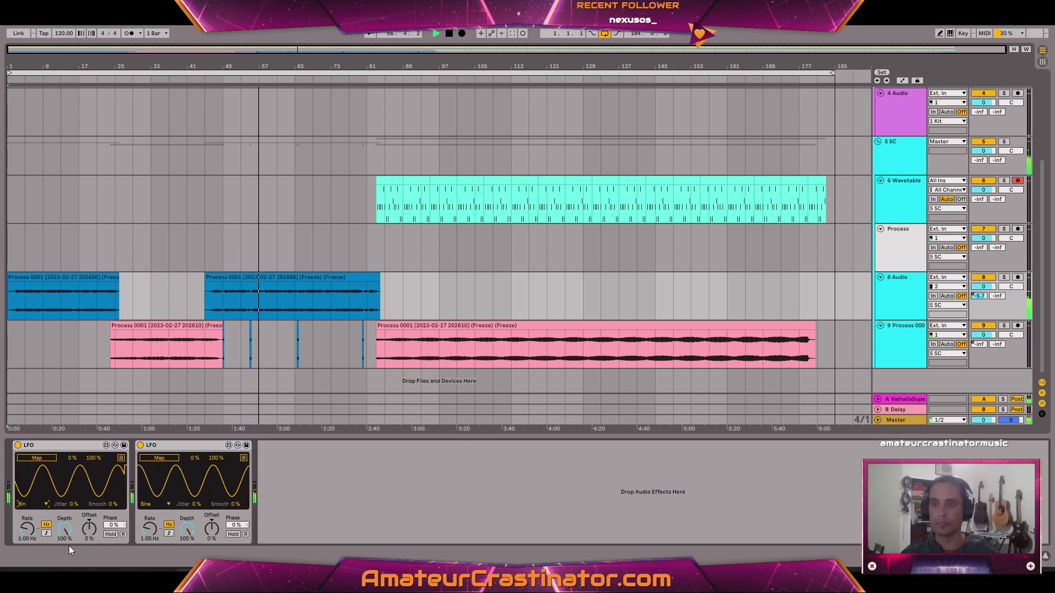
pyautogui.click(156, 502)
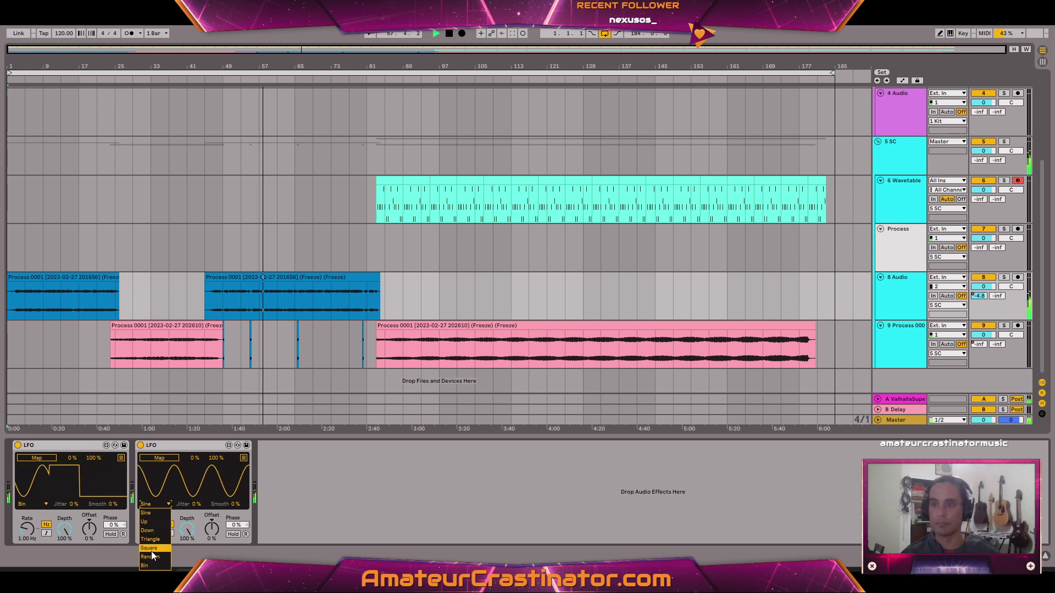
pyautogui.click(156, 566)
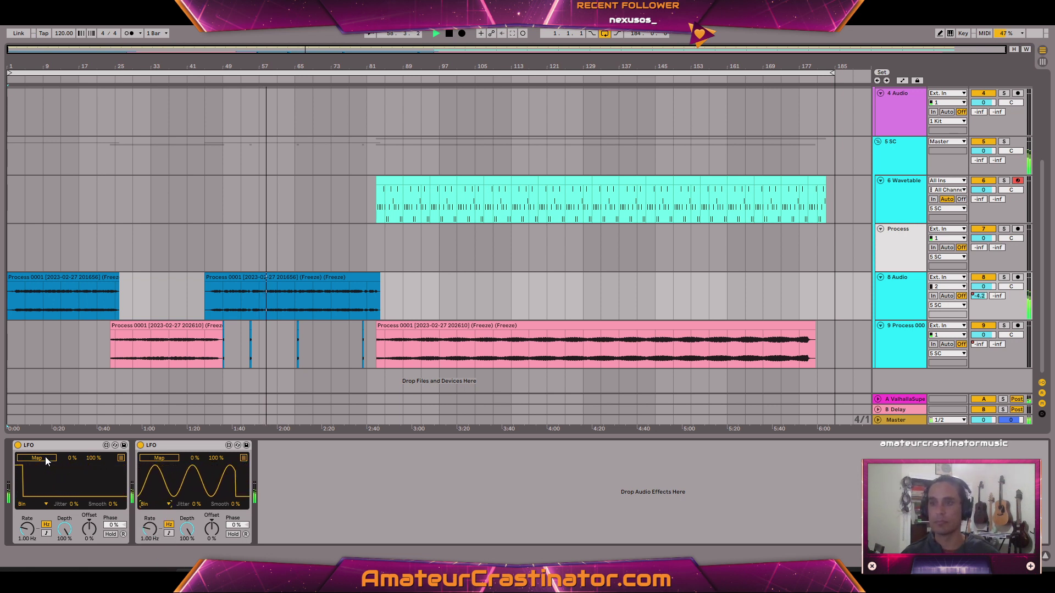
# Map the first LFO to the second LFO's Depth and Offset, limiting the Offset mapping to a maximum of 50 %
pyautogui.click(121, 459)
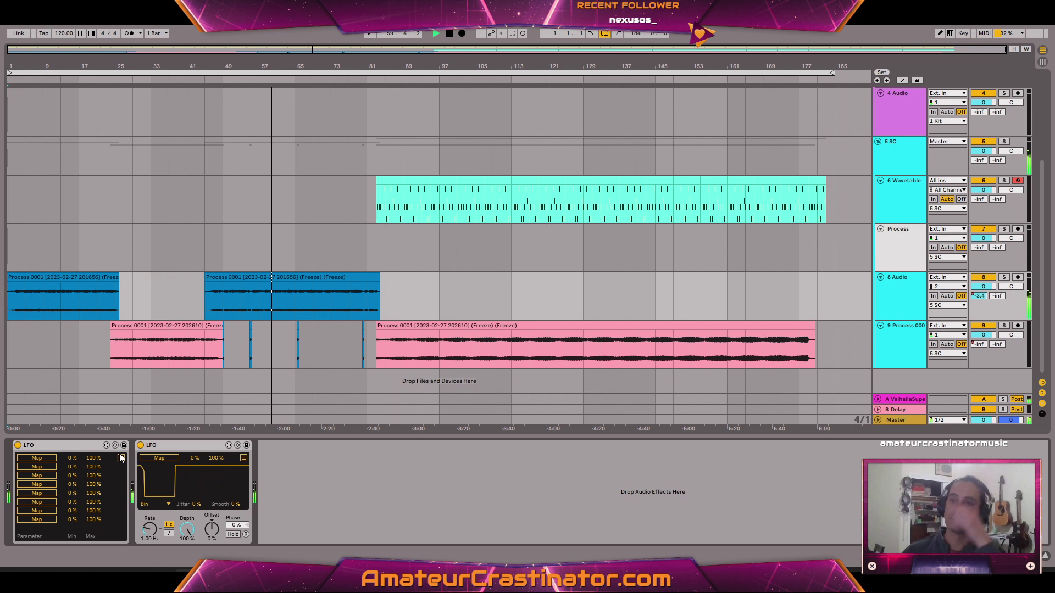
pyautogui.click(46, 458)
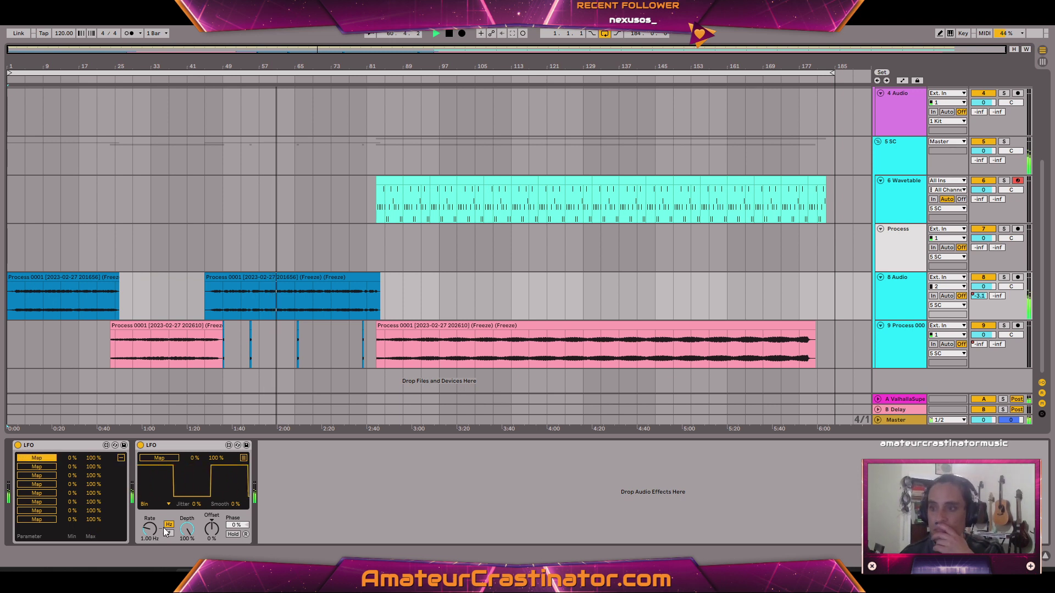
pyautogui.click(187, 532)
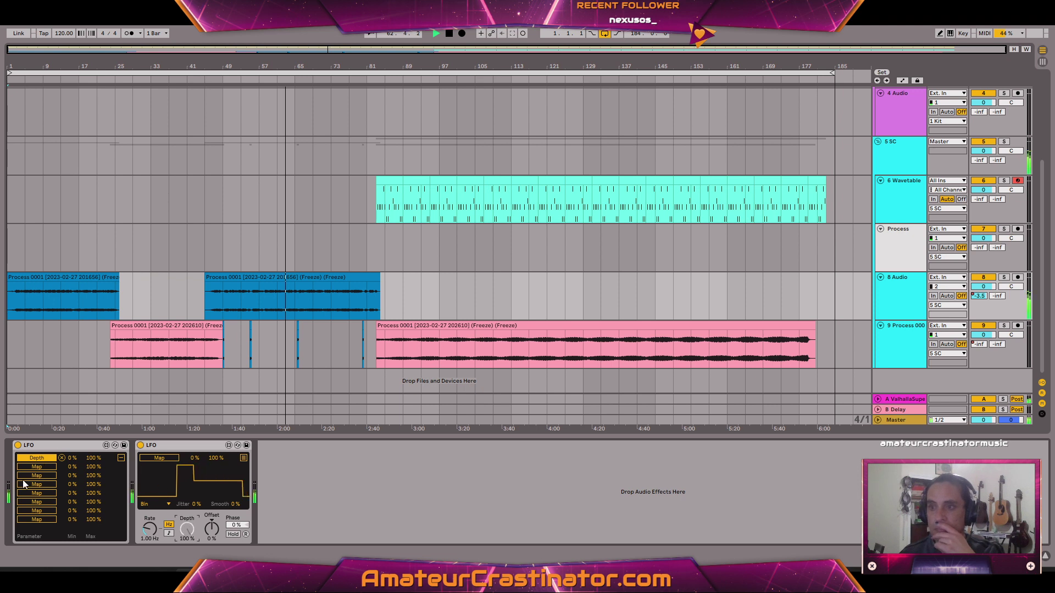
pyautogui.click(37, 467)
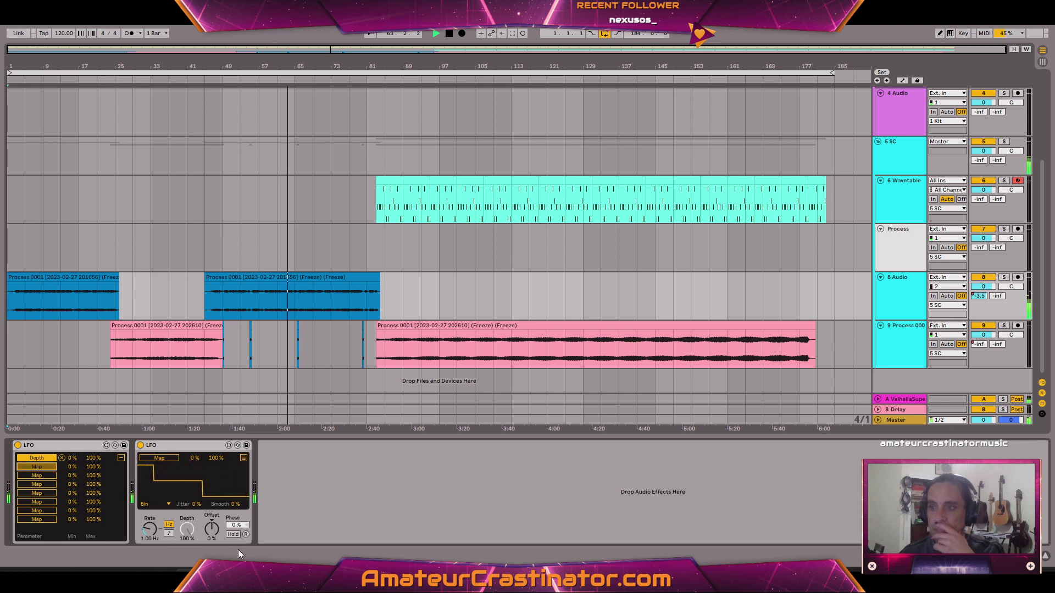
pyautogui.click(210, 529)
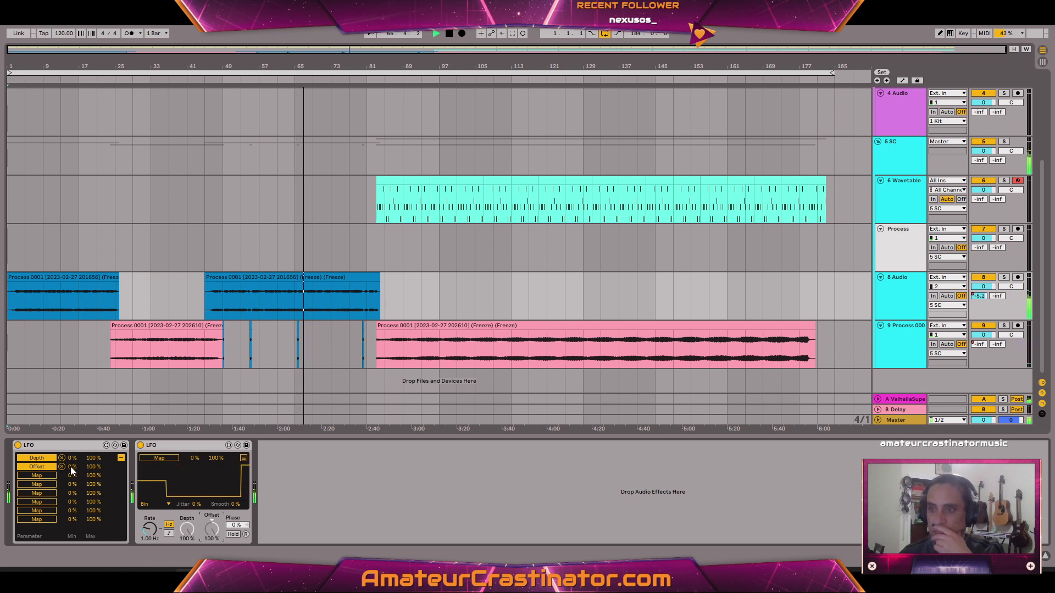
pyautogui.moveTo(94, 470); pyautogui.dragTo(91, 478)
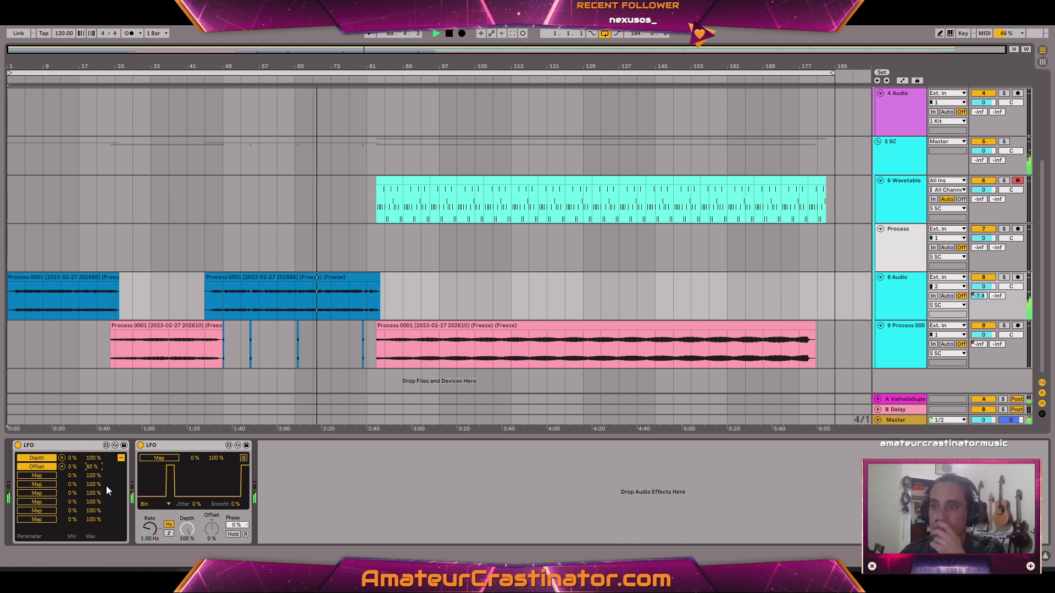
pyautogui.click(121, 458)
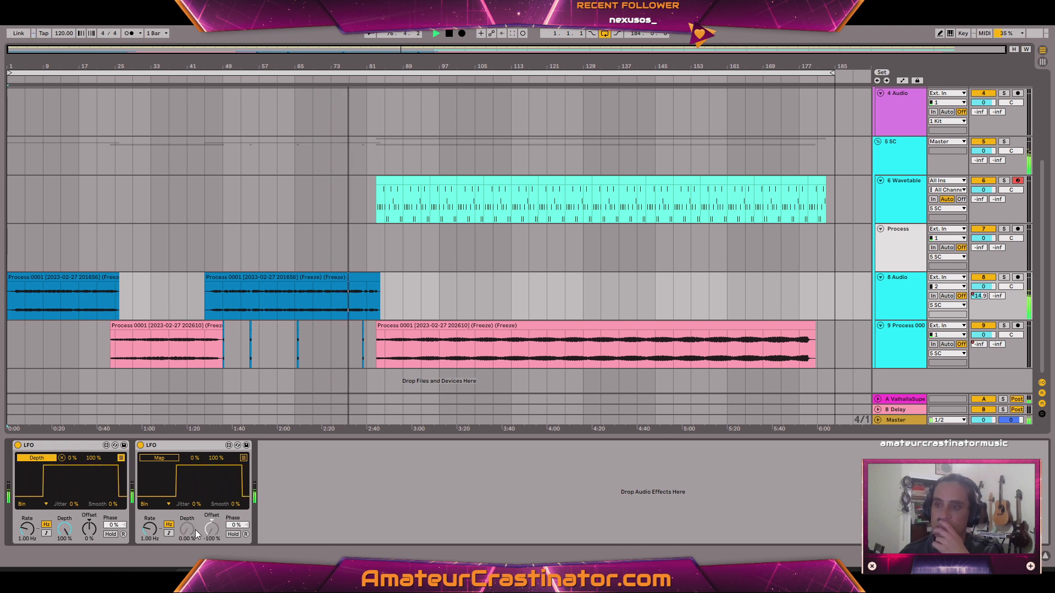
# Switch both LFOs to tempo-synced rates, with the second at 1/16 and the first at 1/2
pyautogui.click(169, 533)
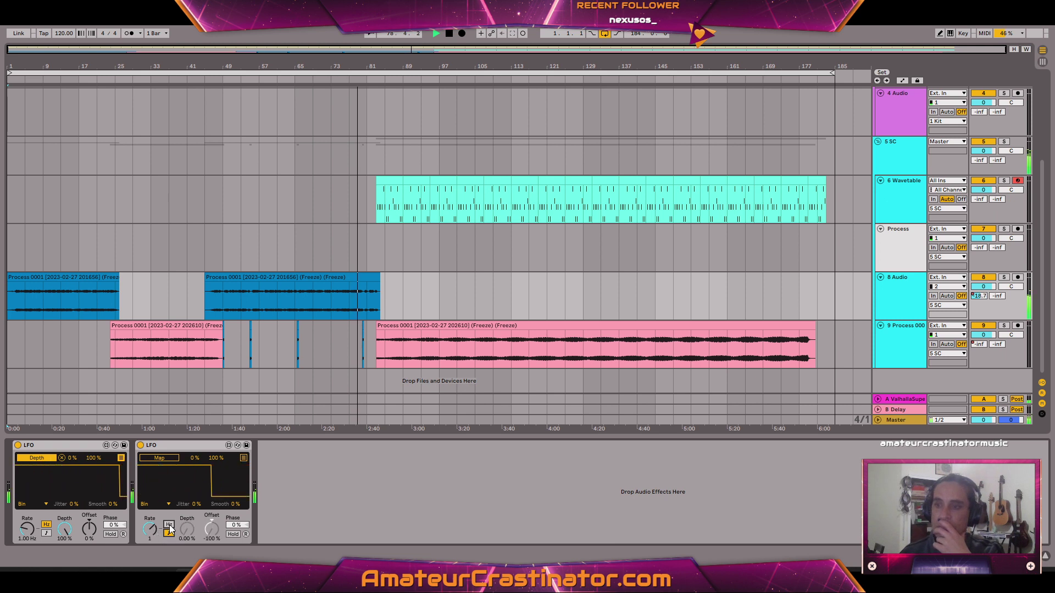
pyautogui.moveTo(150, 529); pyautogui.dragTo(149, 539)
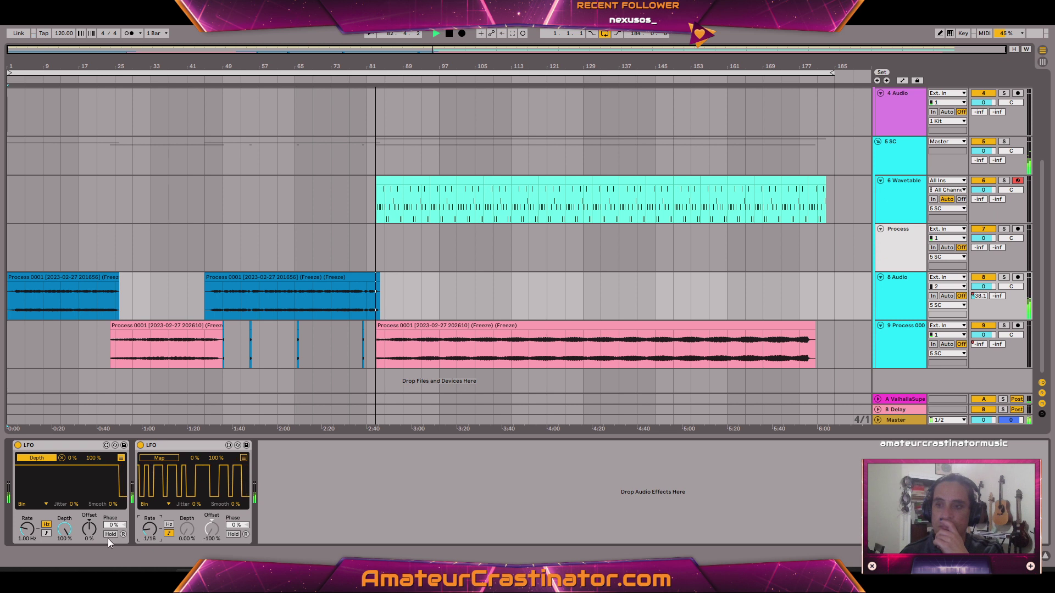
pyautogui.click(47, 533)
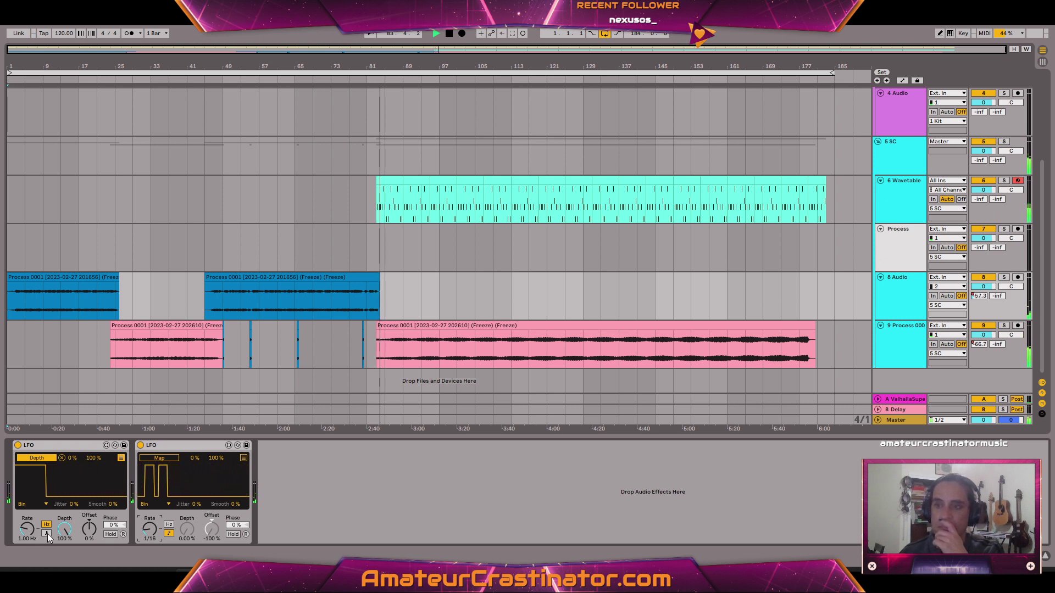
pyautogui.moveTo(26, 535)
pyautogui.mouseDown()
pyautogui.moveTo(26, 566)
pyautogui.moveTo(25, 542)
pyautogui.mouseUp()
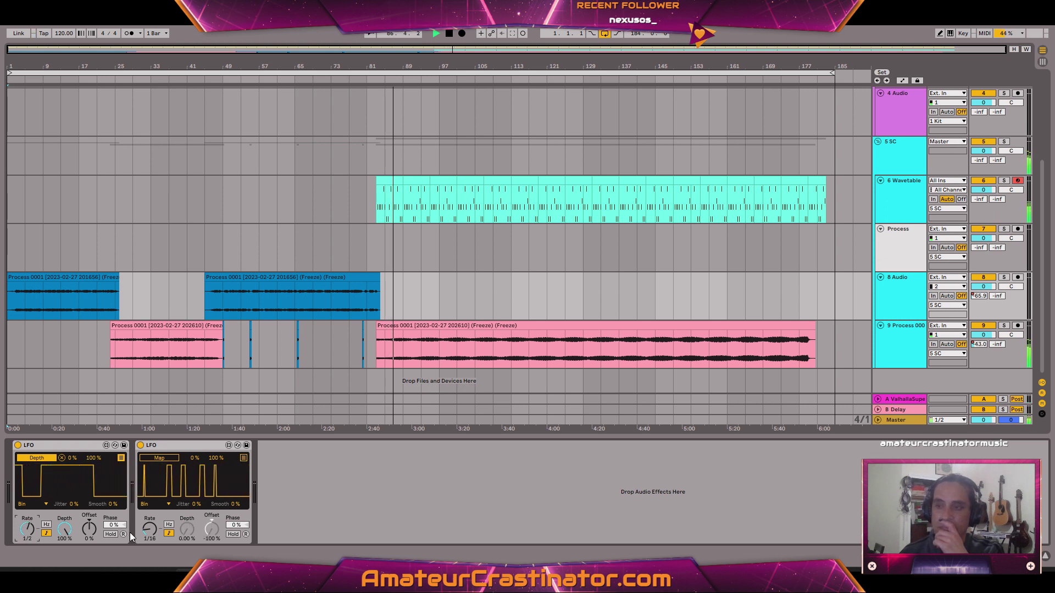
# Try different Smooth amounts on both LFOs, settling on 9 % for the first and 0 % for the second
pyautogui.moveTo(113, 504); pyautogui.dragTo(113, 501)
pyautogui.moveTo(239, 505); pyautogui.dragTo(238, 501)
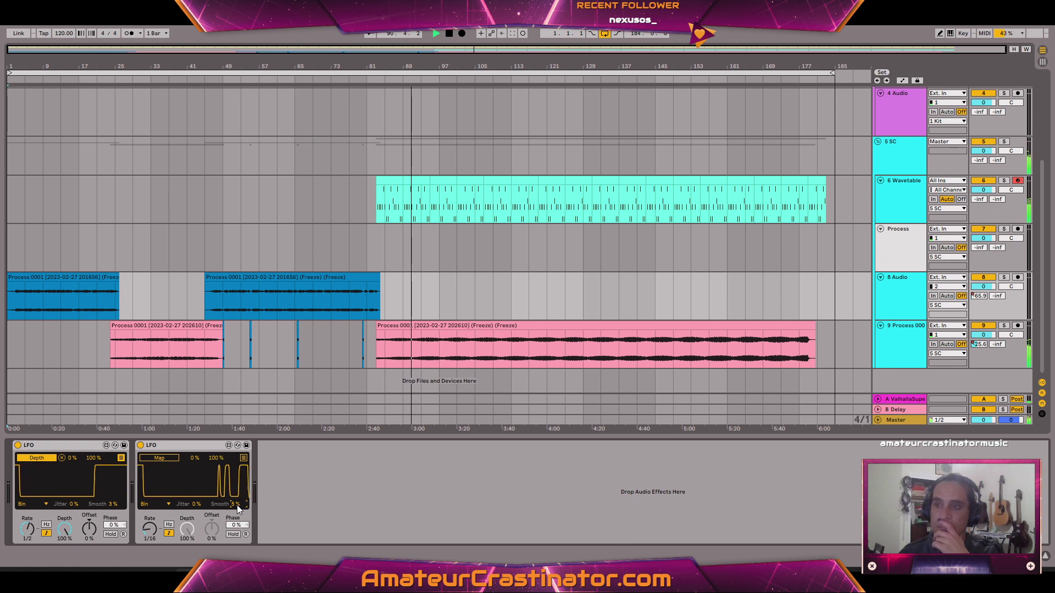
pyautogui.moveTo(114, 505); pyautogui.dragTo(114, 494)
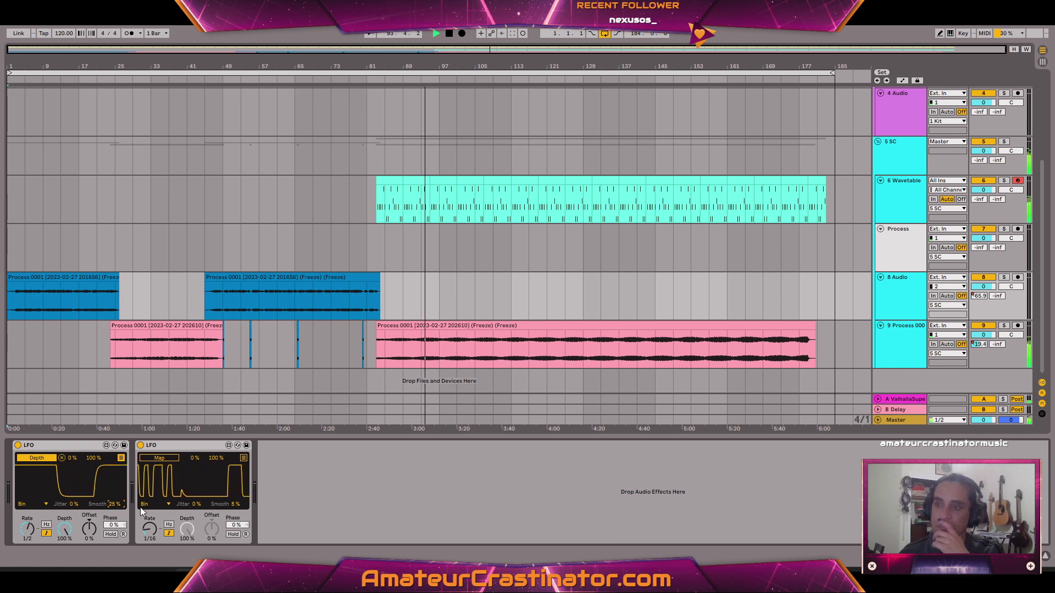
pyautogui.click(239, 506)
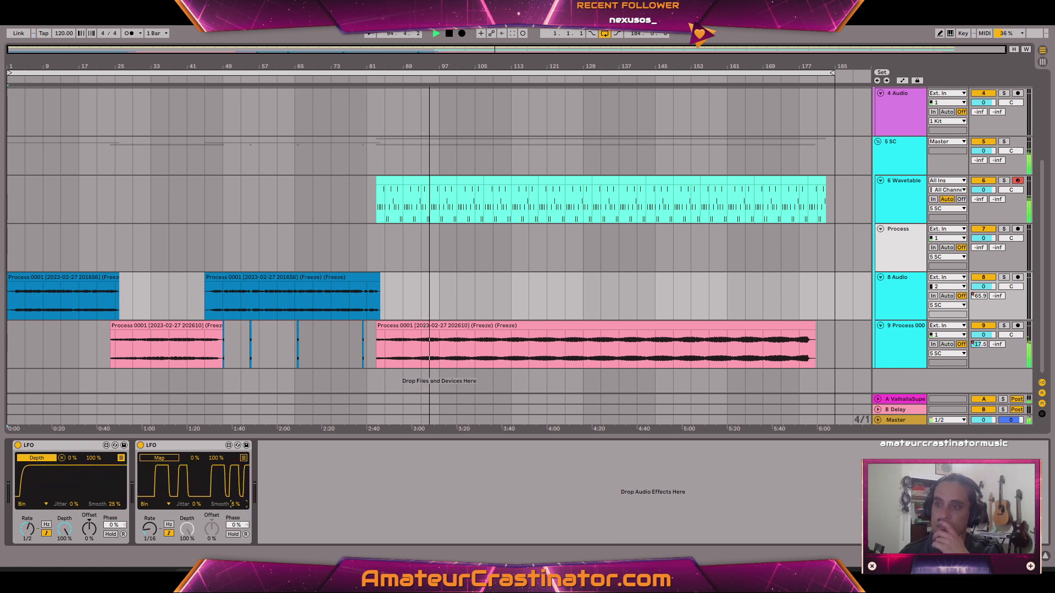
pyautogui.moveTo(114, 507); pyautogui.dragTo(114, 493)
pyautogui.moveTo(238, 506); pyautogui.dragTo(238, 501)
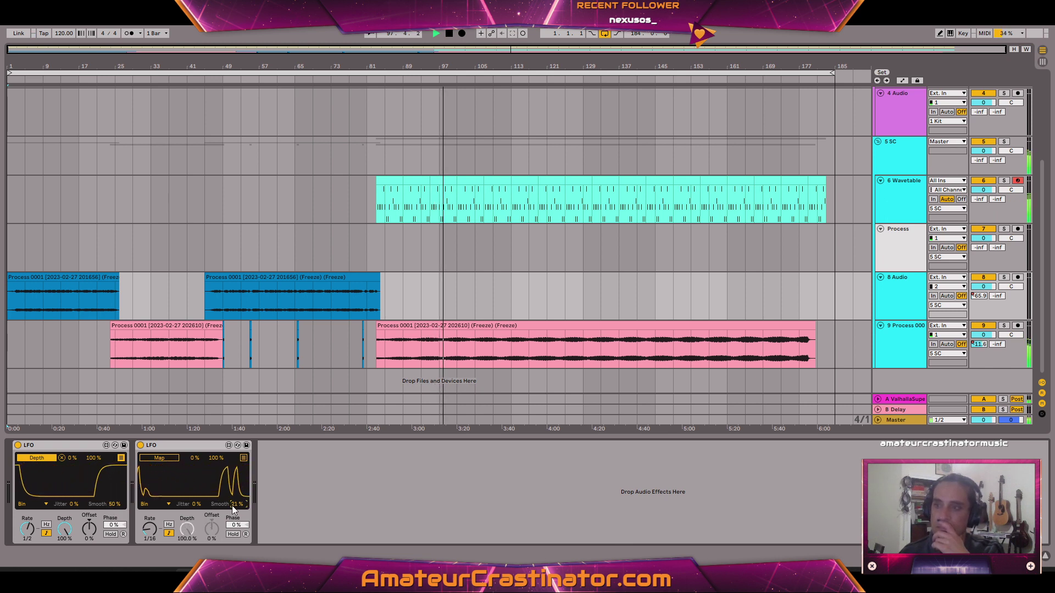
pyautogui.moveTo(232, 506); pyautogui.dragTo(231, 517)
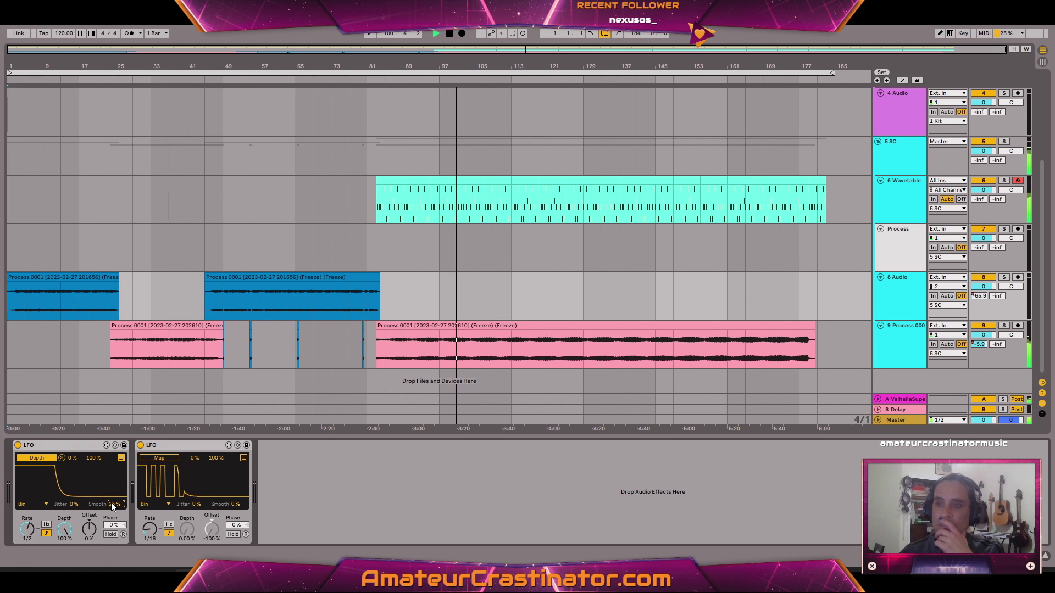
pyautogui.moveTo(115, 506)
pyautogui.mouseDown()
pyautogui.moveTo(115, 522)
pyautogui.moveTo(114, 499)
pyautogui.mouseUp()
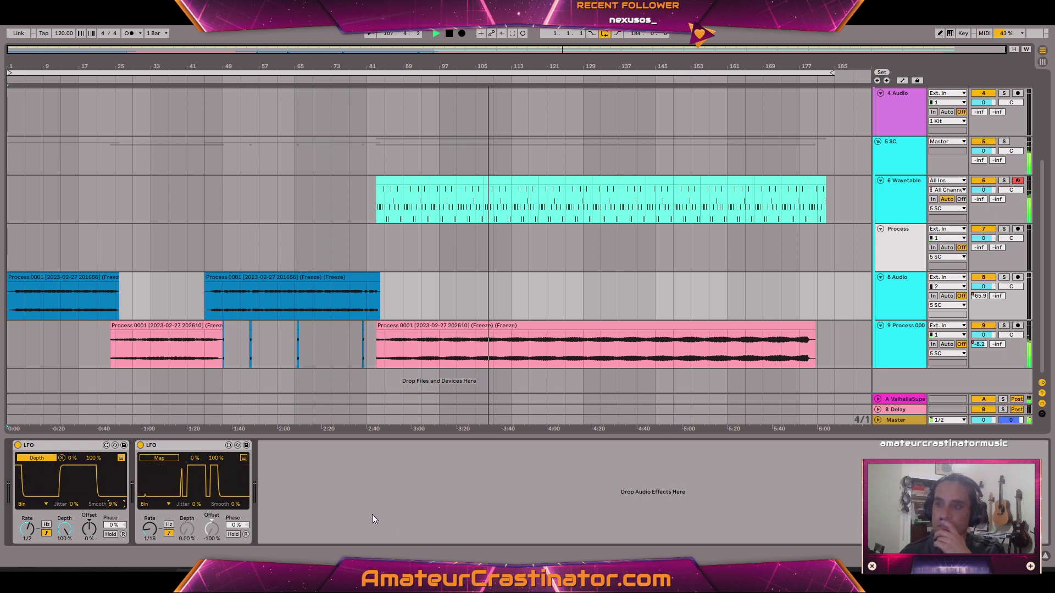
# Map the second LFO to the 8 Audio track's send to return B Delay
pyautogui.click(162, 458)
pyautogui.click(163, 457)
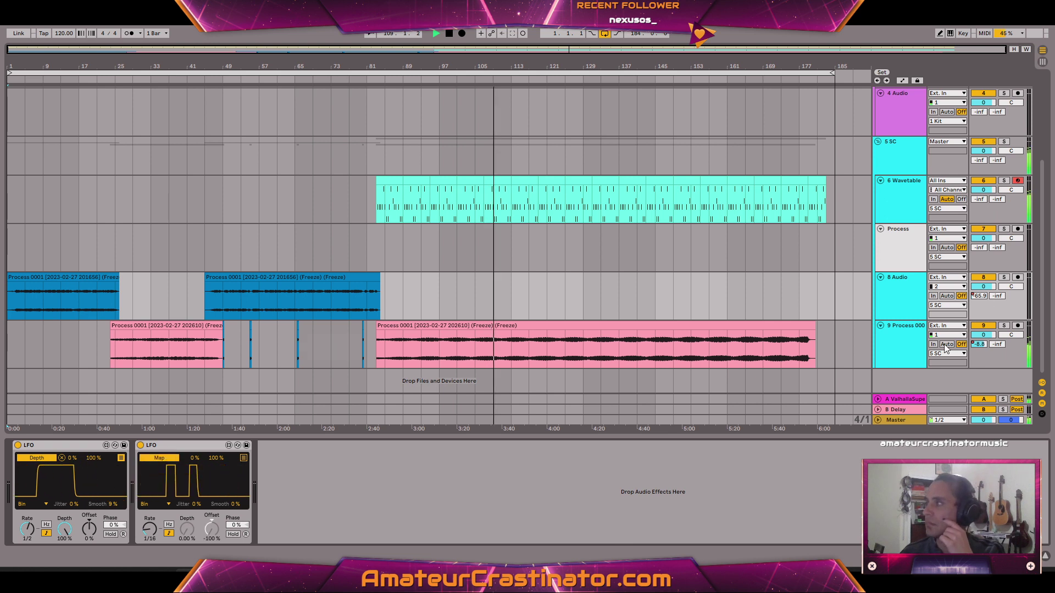
pyautogui.click(998, 298)
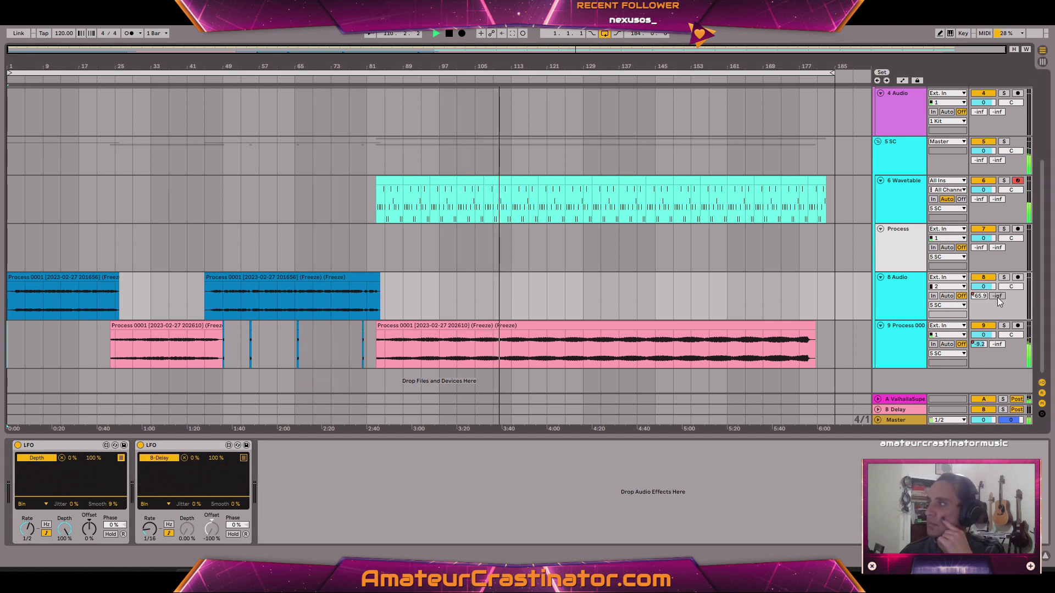
# On return B, set the Delay's right time to 2, feedback to 67 %, and enable its filter at 1.29 kHz with width 2.96
pyautogui.click(904, 410)
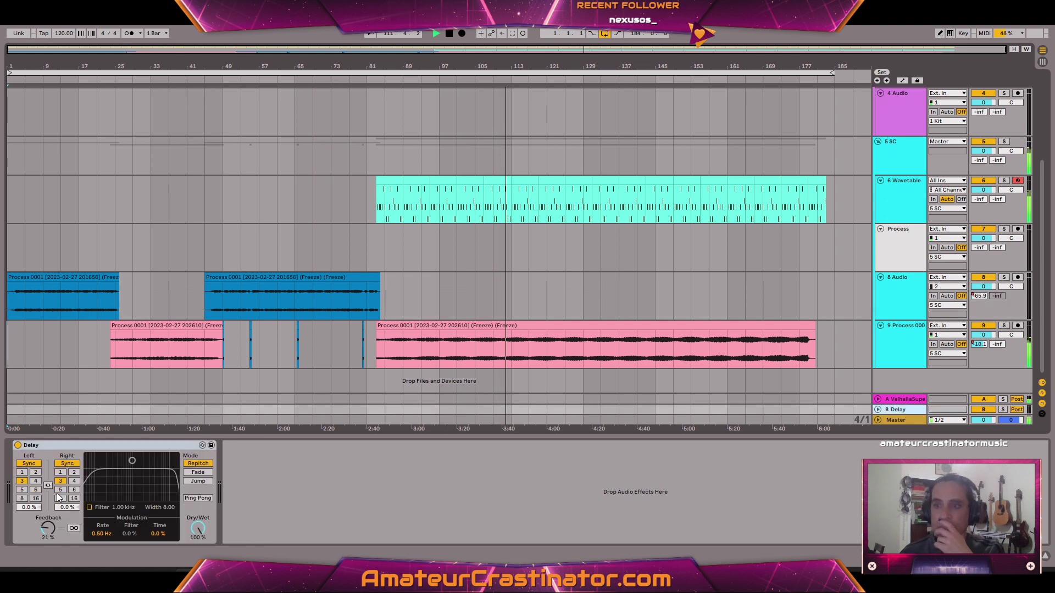
pyautogui.click(73, 473)
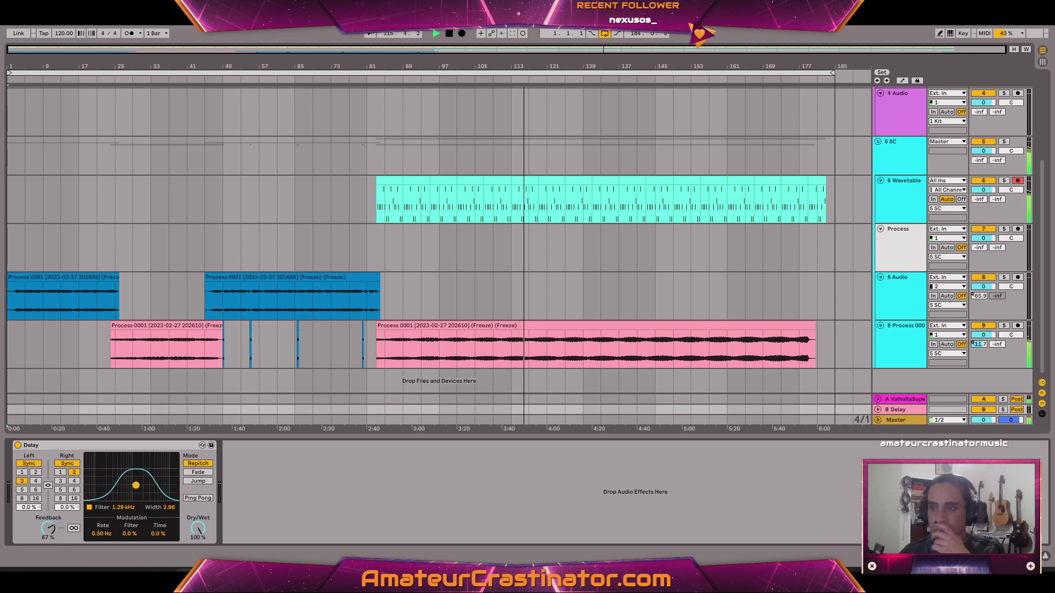
# Add an LFO after the Delay on return B, with a synced rate of 1/32 and the Random waveform
pyautogui.click(288, 504)
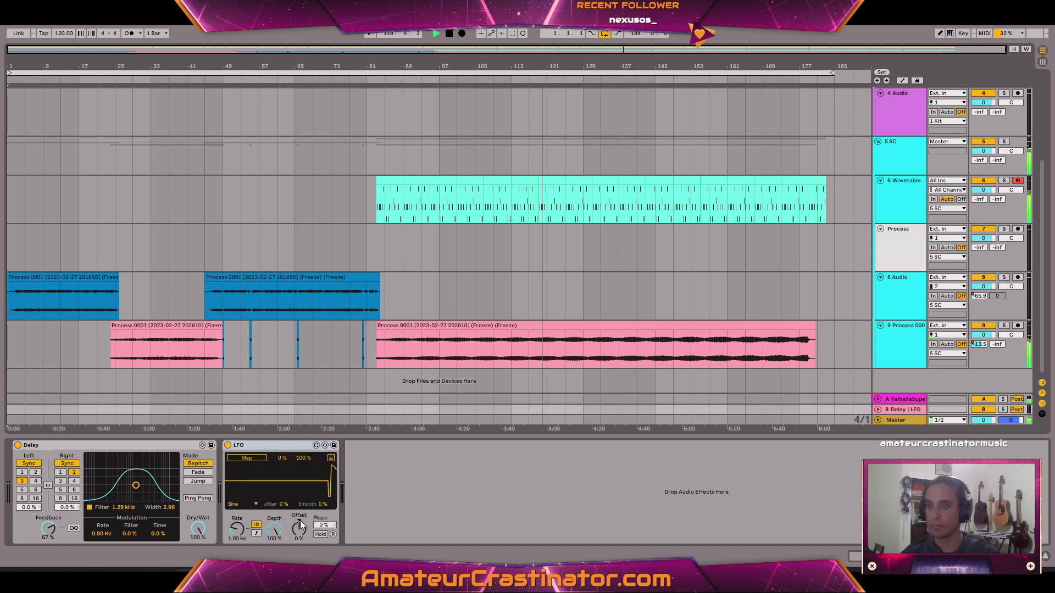
pyautogui.click(256, 533)
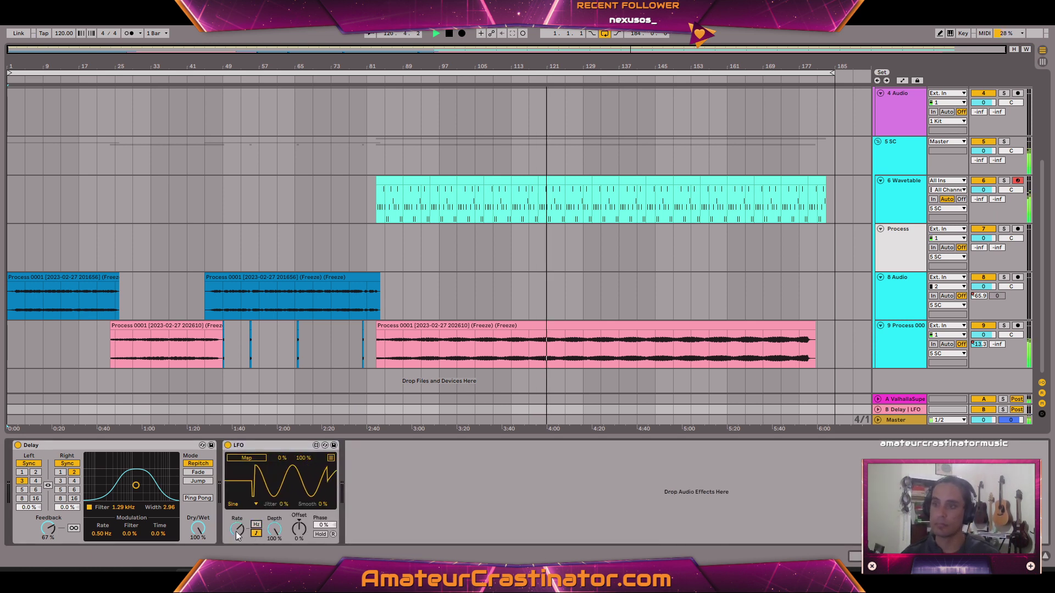
pyautogui.moveTo(240, 530); pyautogui.dragTo(239, 508)
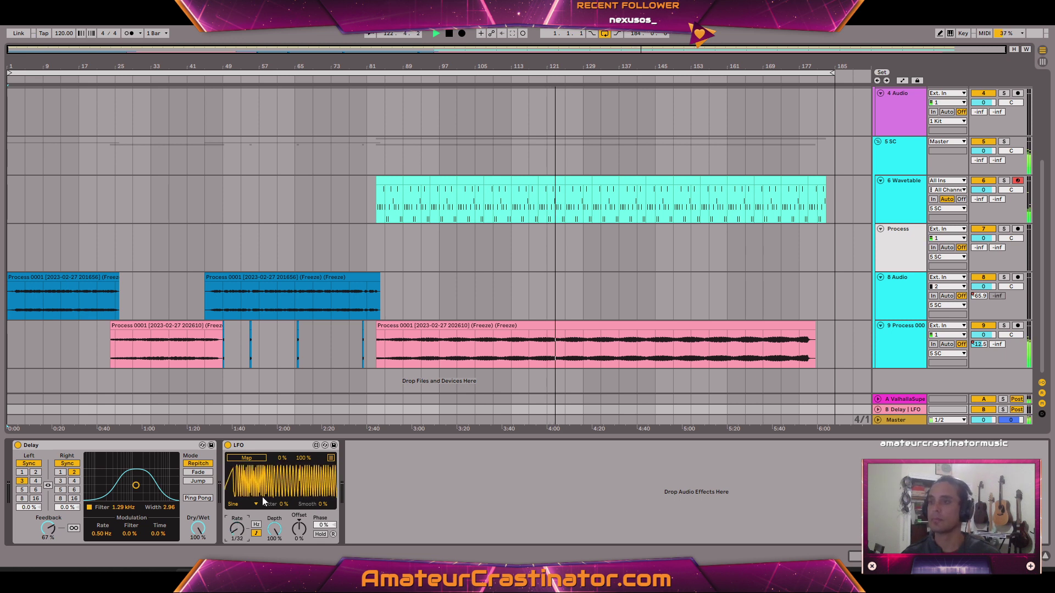
pyautogui.click(229, 503)
pyautogui.click(242, 556)
# Add a Redux device after the LFO on return B and map the LFO to its sample rate
pyautogui.click(423, 469)
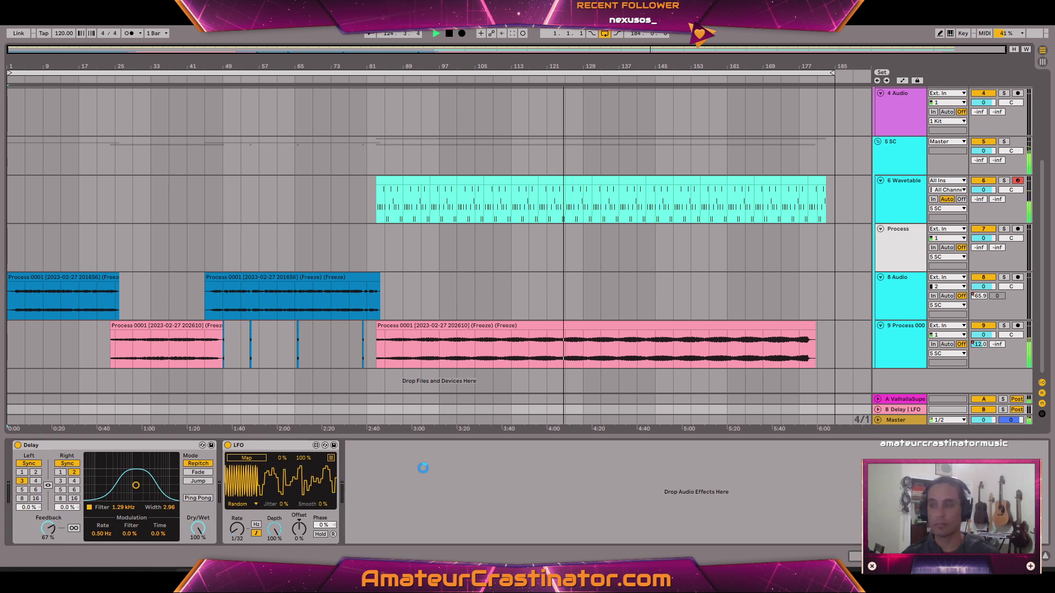
pyautogui.click(232, 459)
pyautogui.click(365, 471)
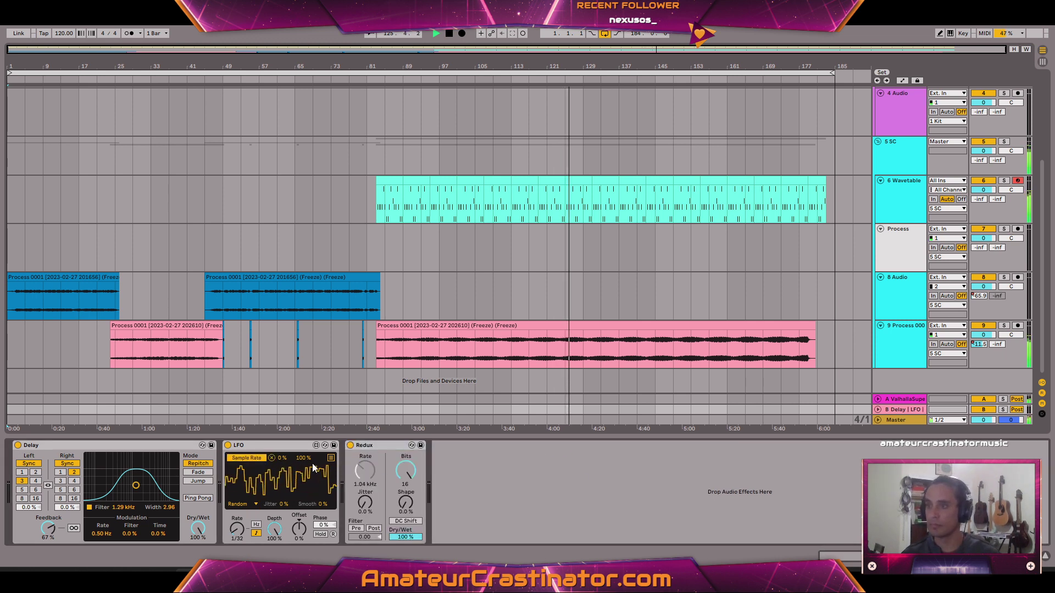
# Set the return B LFO's Sample Rate mapping range to a minimum of 42 % and a maximum of 62 %
pyautogui.moveTo(284, 460); pyautogui.dragTo(285, 437)
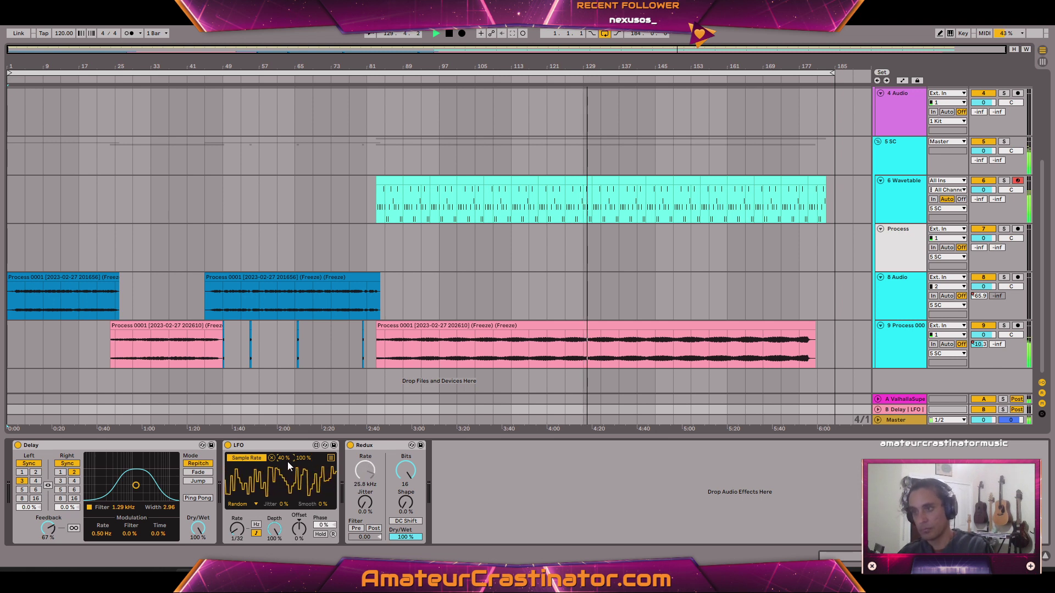
pyautogui.write('42')
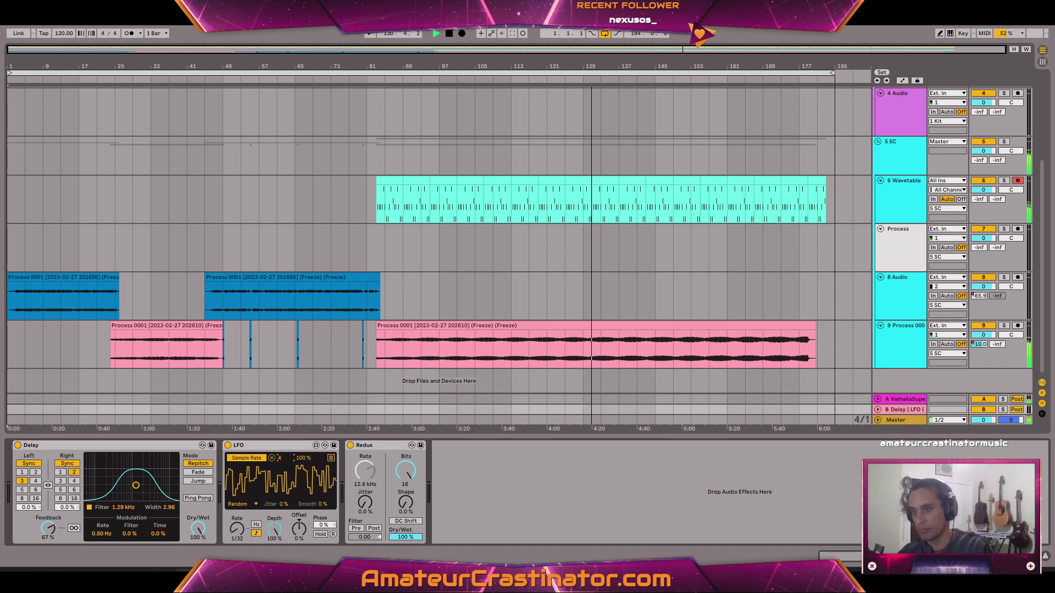
pyautogui.click(302, 459)
pyautogui.write('62')
pyautogui.press('Return')
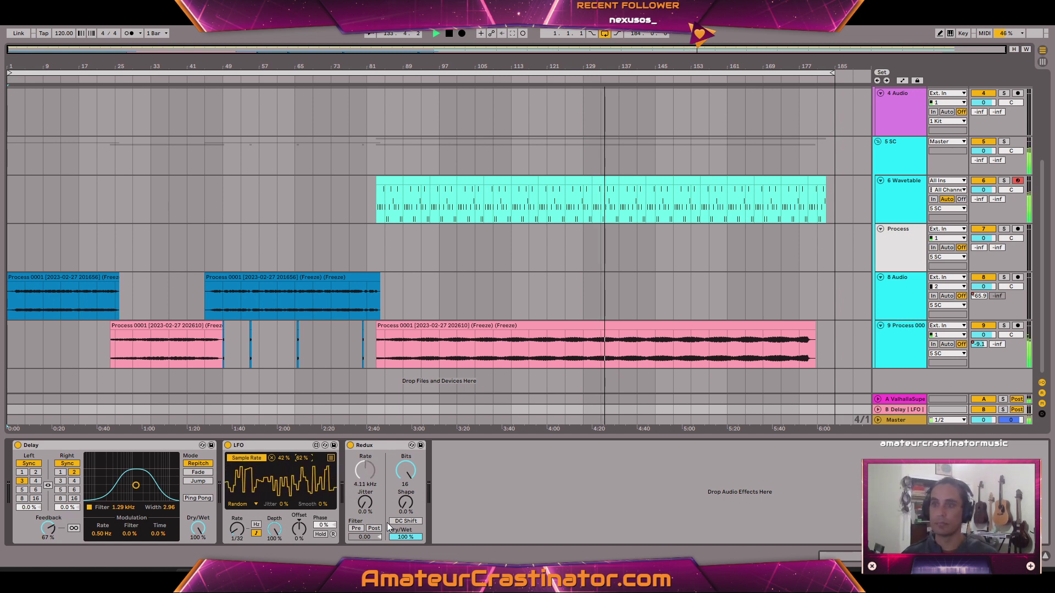
# Add FetDrive after Redux on return B and adjust its controls, with the drive at about 26 dB
pyautogui.click(550, 500)
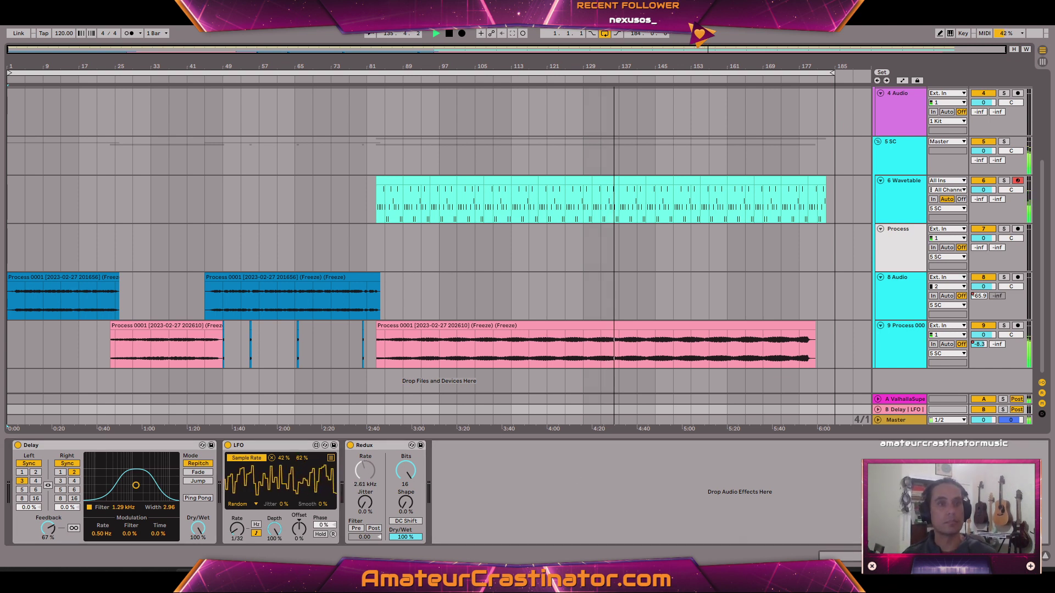
pyautogui.moveTo(651, 111); pyautogui.dragTo(671, 35)
pyautogui.moveTo(586, 103); pyautogui.dragTo(581, 77)
pyautogui.moveTo(730, 117); pyautogui.dragTo(690, 64)
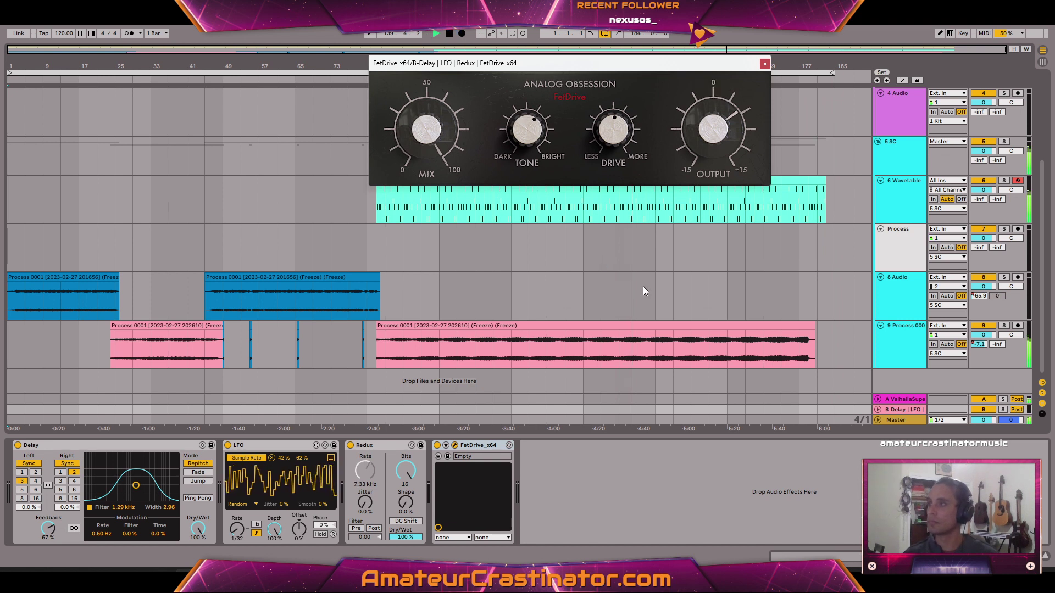
# Restart playback from the beginning, check the devices on tracks 6 and 8, and solo return B
pyautogui.scroll(5, 684, 272)
pyautogui.scroll(-6, 686, 281)
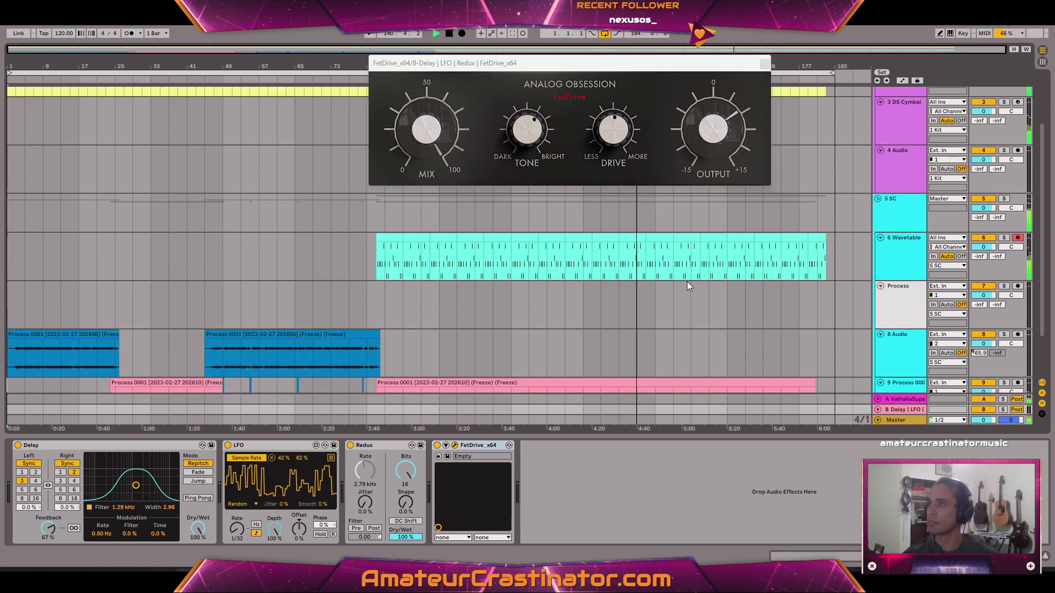
pyautogui.click(448, 34)
pyautogui.press('space')
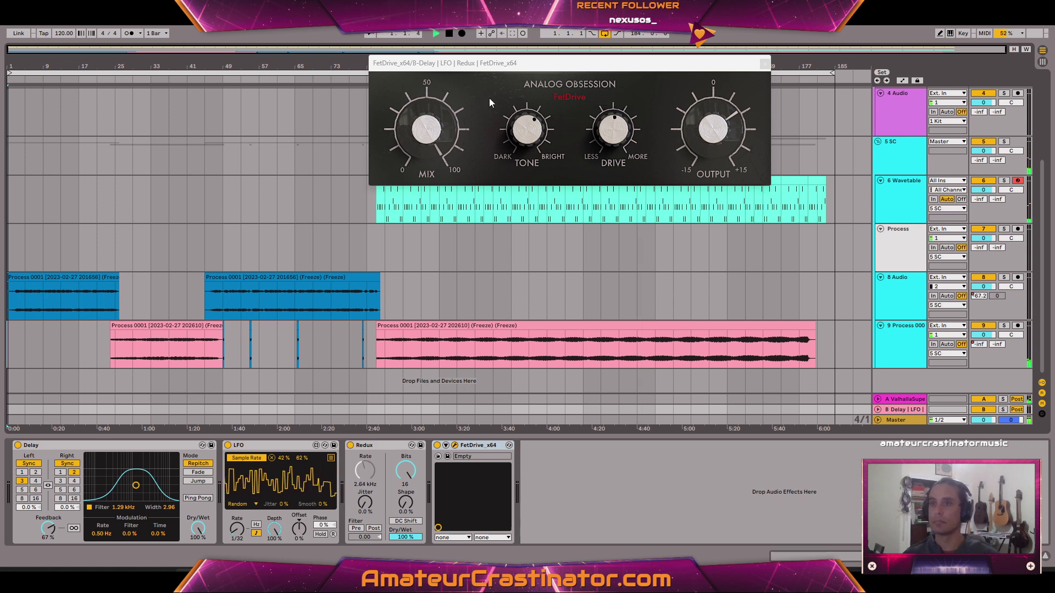
pyautogui.click(881, 199)
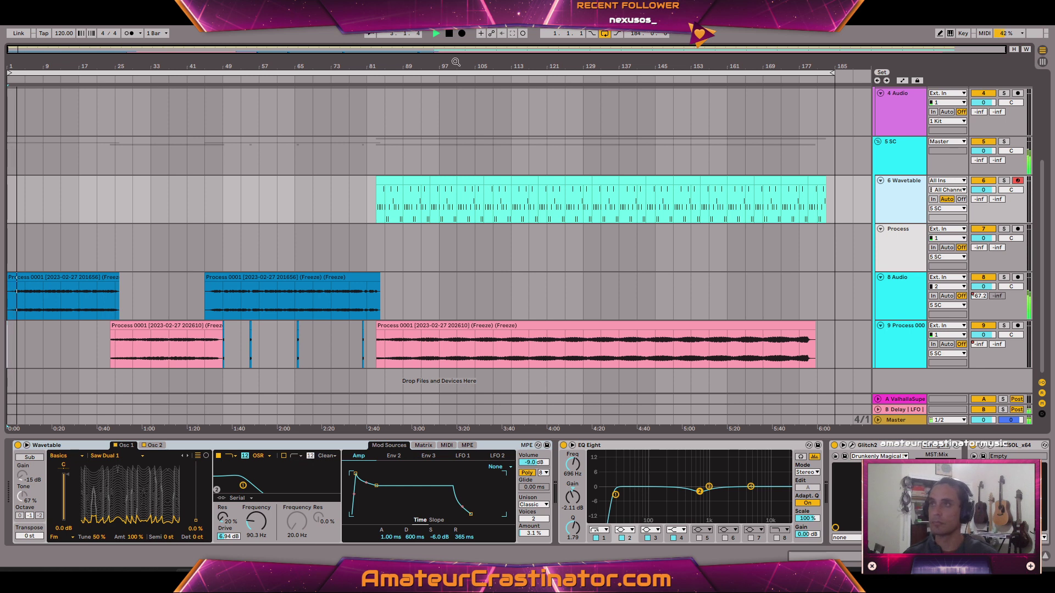
pyautogui.click(897, 285)
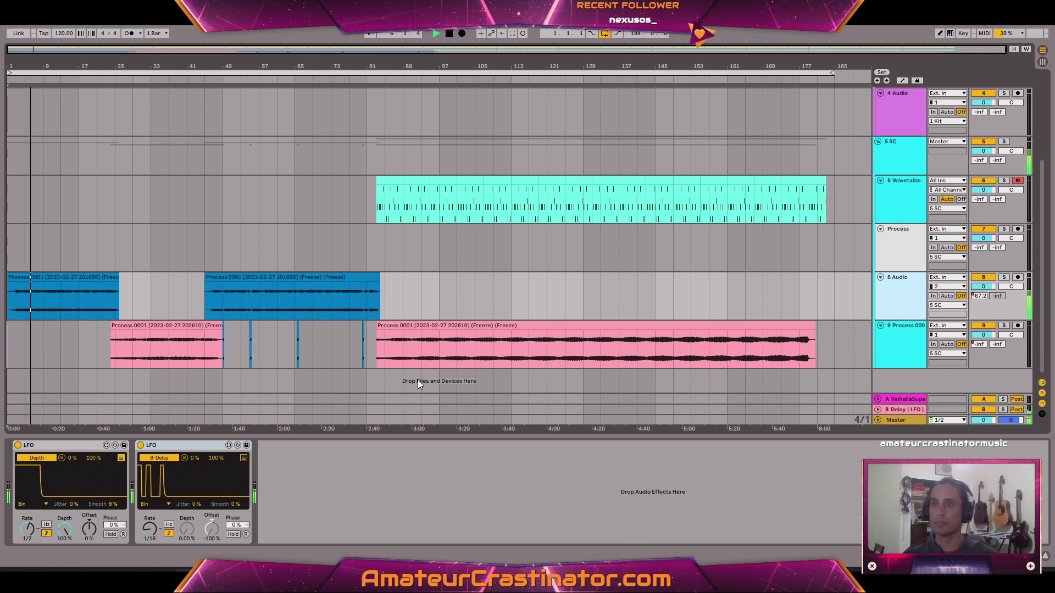
pyautogui.click(900, 407)
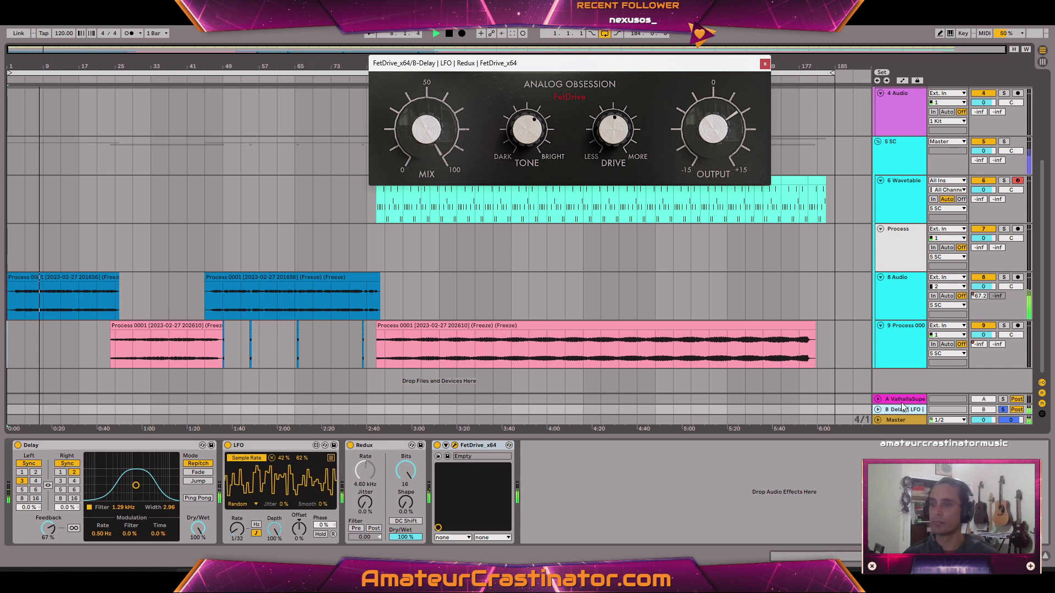
# Set Redux to 70 % dry/wet and the Delay to time 1 on both sides, Ping Pong, 29 % feedback, filter 1.87 kHz, width 2.07
pyautogui.moveTo(406, 537); pyautogui.dragTo(406, 553)
pyautogui.moveTo(49, 529); pyautogui.dragTo(49, 535)
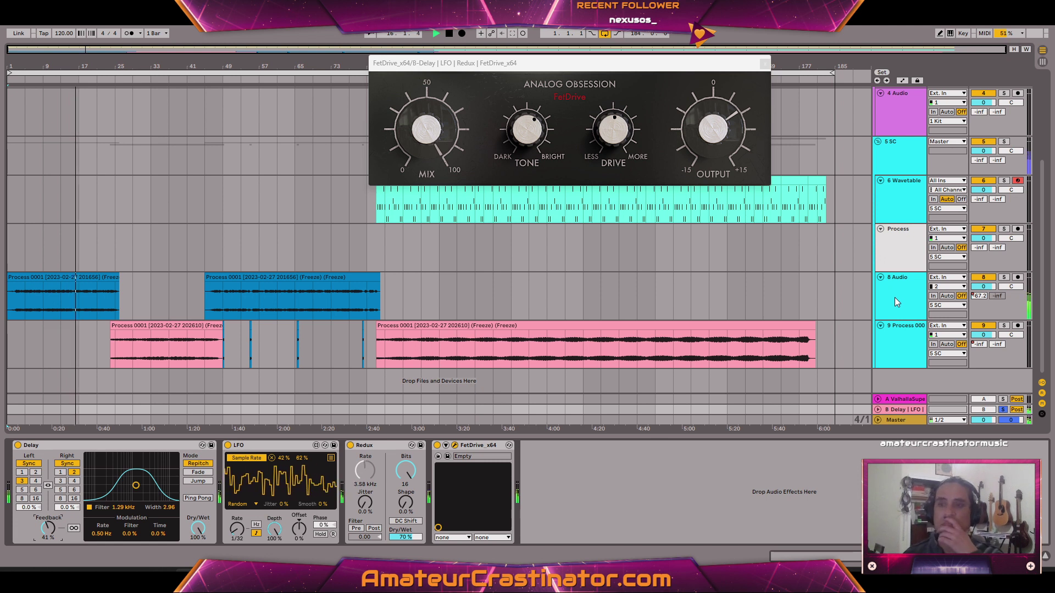
pyautogui.click(21, 473)
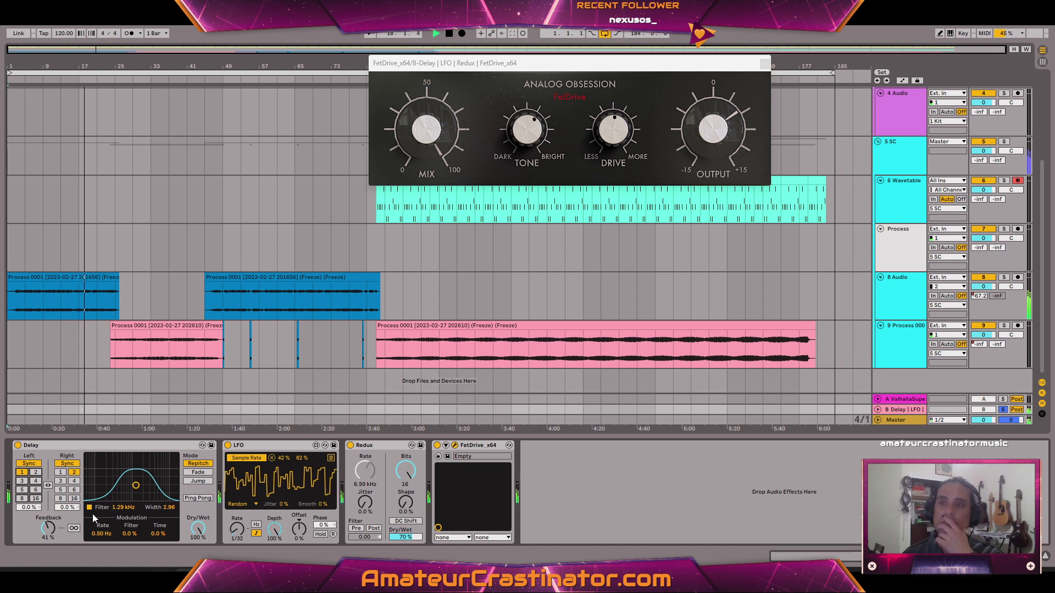
pyautogui.moveTo(48, 528); pyautogui.dragTo(48, 538)
pyautogui.click(60, 472)
pyautogui.click(198, 498)
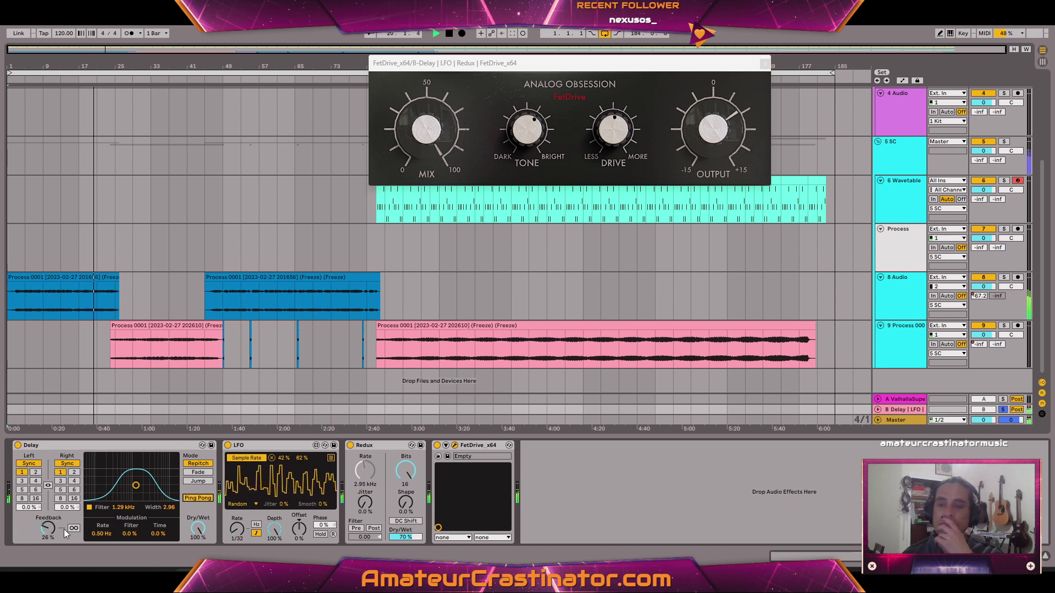
pyautogui.moveTo(42, 527); pyautogui.dragTo(42, 530)
pyautogui.moveTo(136, 486); pyautogui.dragTo(141, 489)
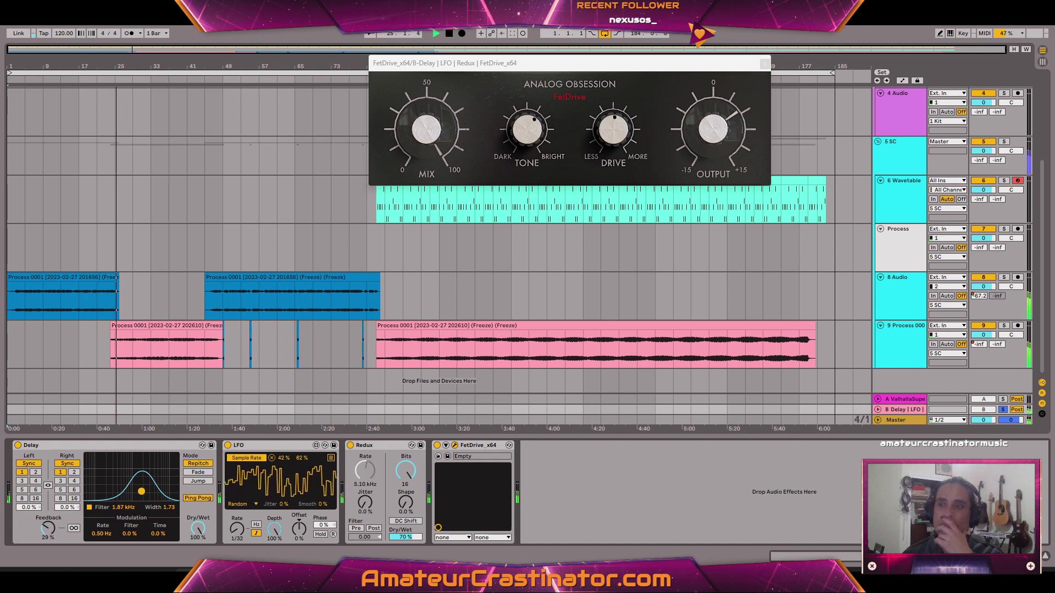
# Raise the Delay's feedback to 62 % and Redux's dry/wet to 90 %, comparing the sound with FetDrive bypassed and active
pyautogui.click(574, 97)
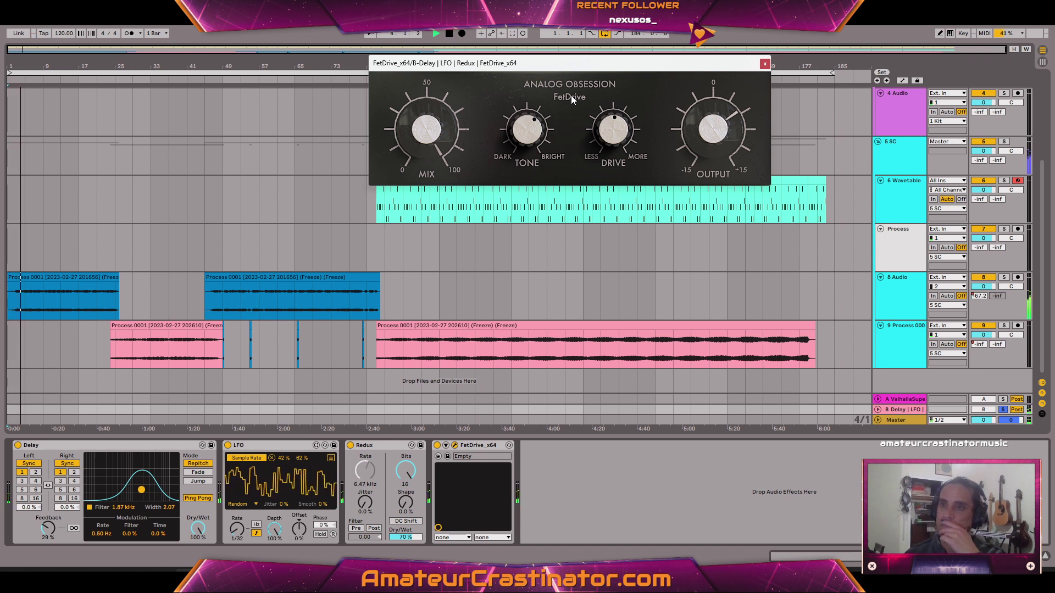
pyautogui.moveTo(47, 528); pyautogui.dragTo(47, 519)
pyautogui.moveTo(589, 117)
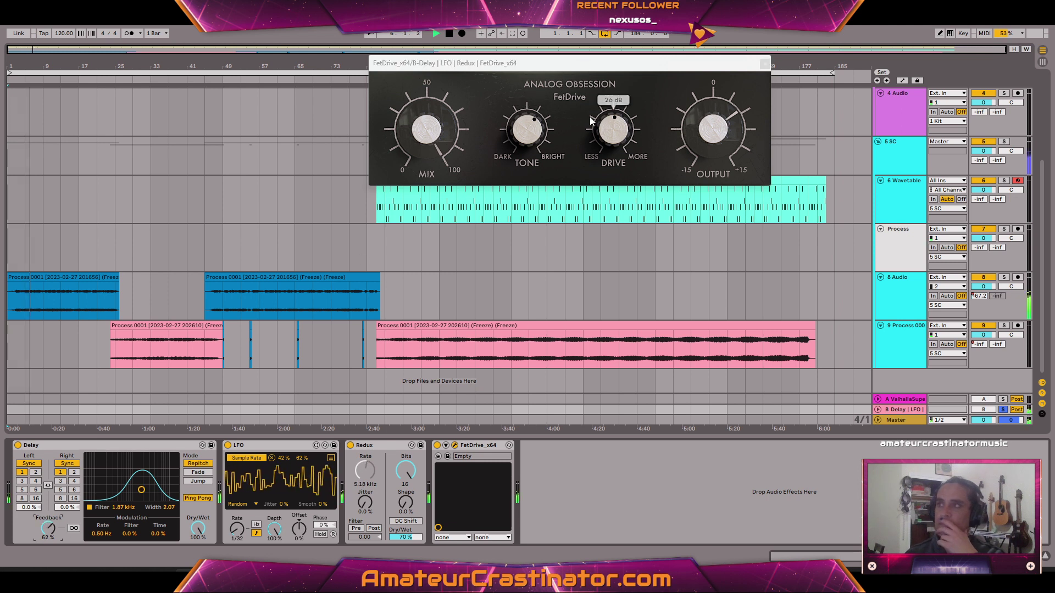
pyautogui.click(573, 97)
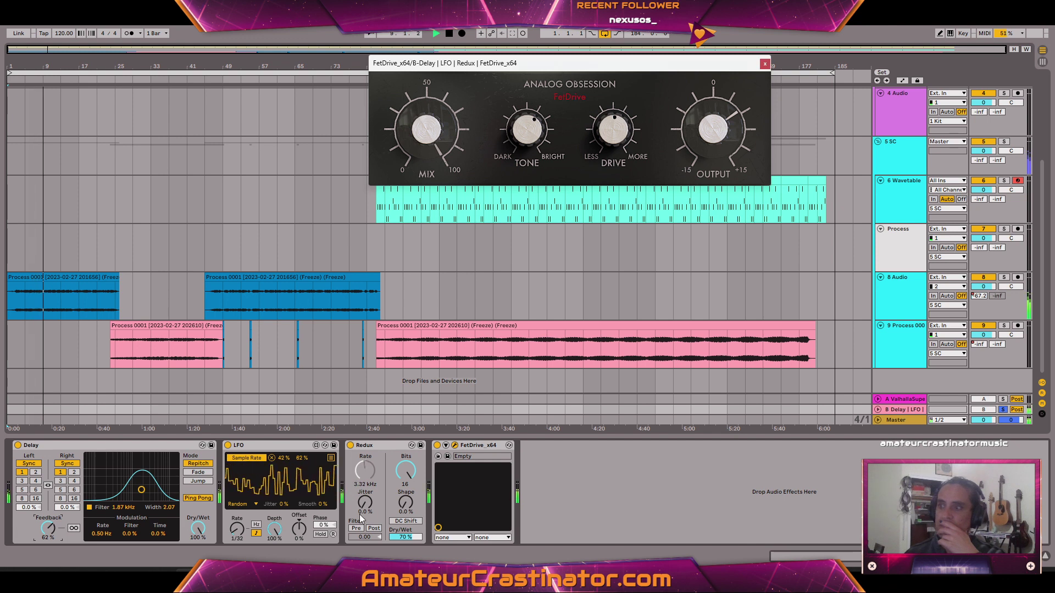
pyautogui.moveTo(405, 539); pyautogui.dragTo(405, 527)
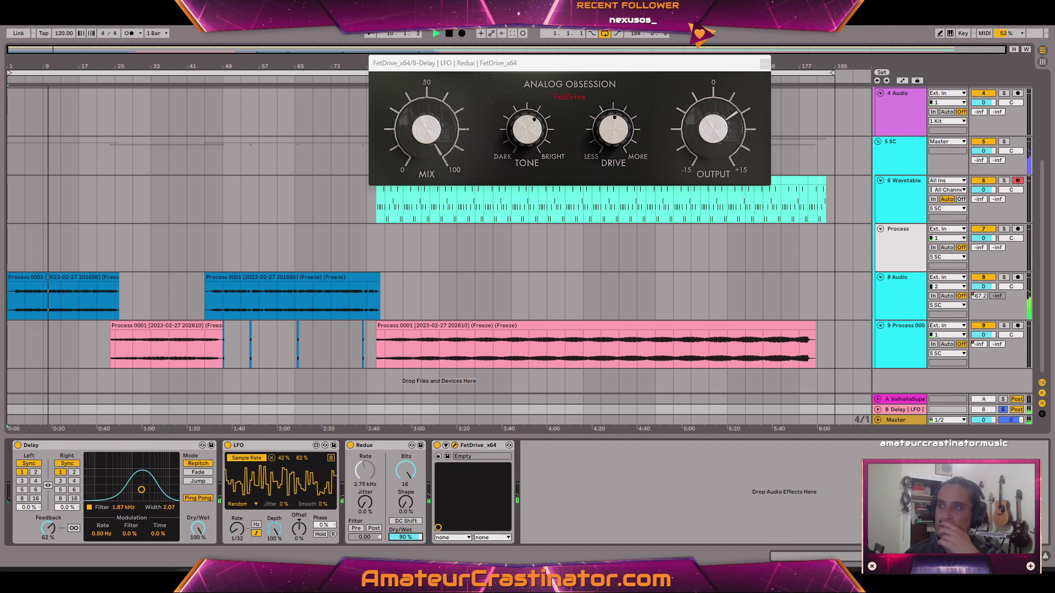
# Compare return B's sound with FetDrive bypassed and active, leaving it enabled
pyautogui.click(579, 96)
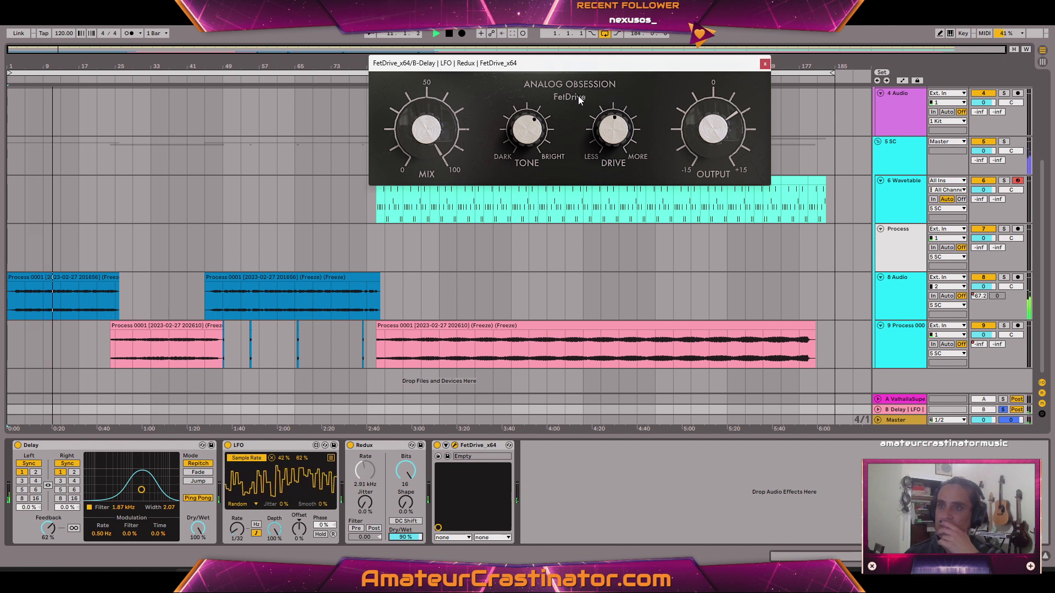
pyautogui.click(578, 97)
pyautogui.click(578, 96)
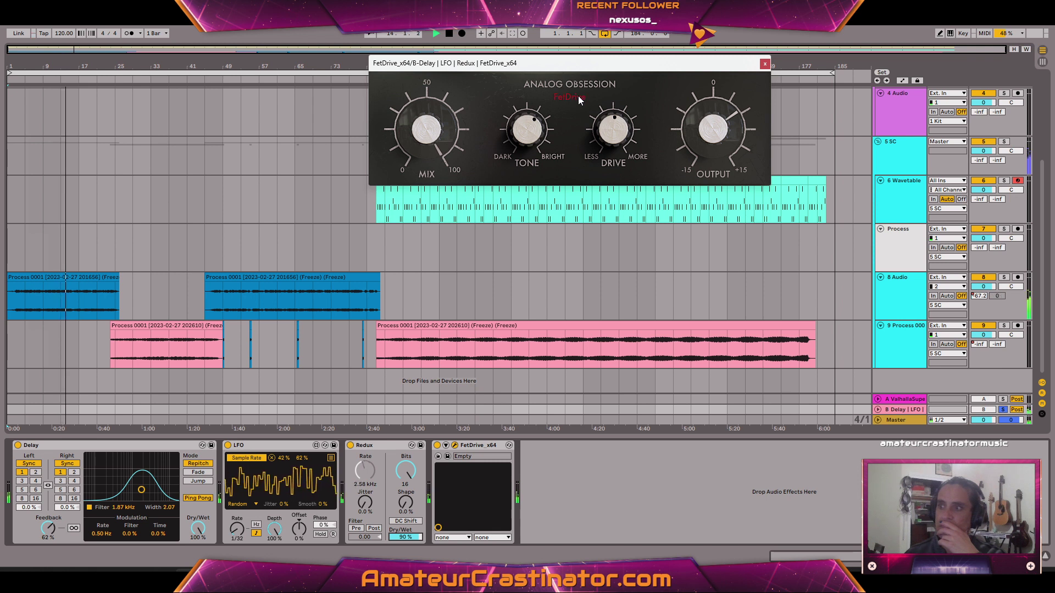
pyautogui.click(575, 84)
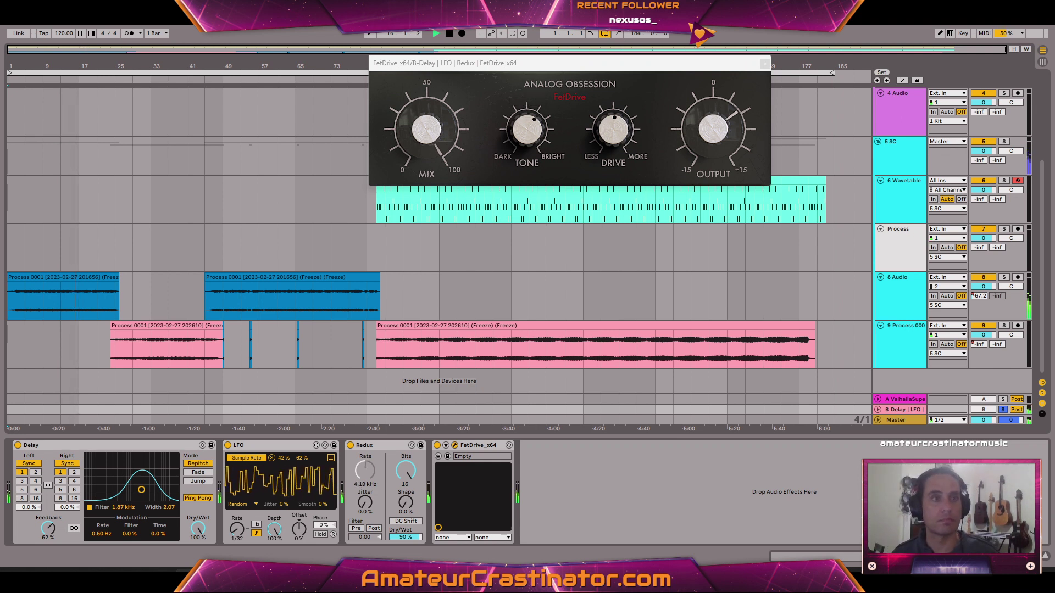
# Add an EQ Eight after FetDrive on return B and make band 1 a low cut at 367 Hz
pyautogui.press('Return')
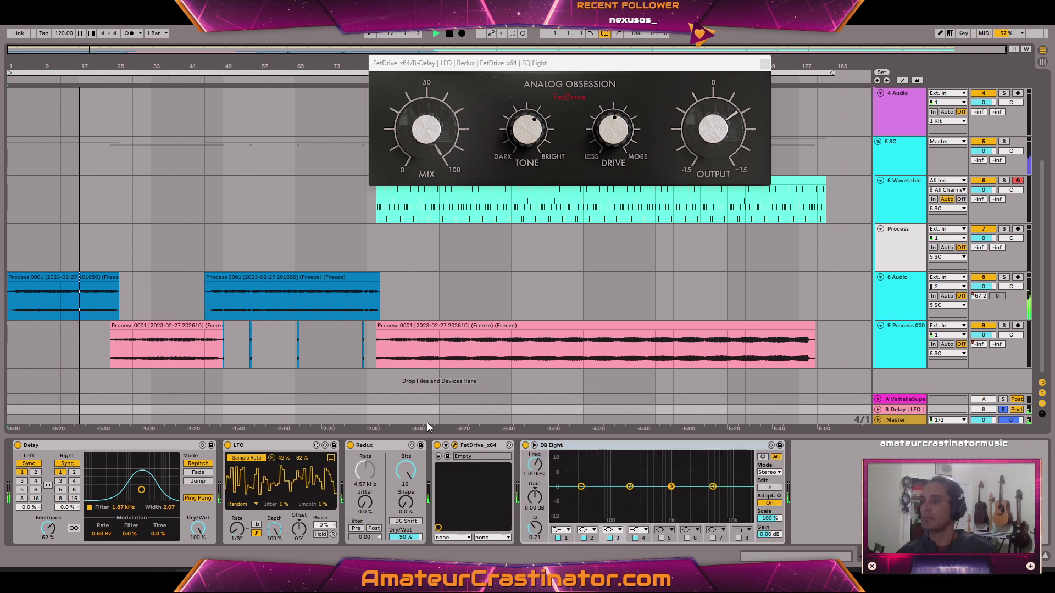
pyautogui.click(554, 531)
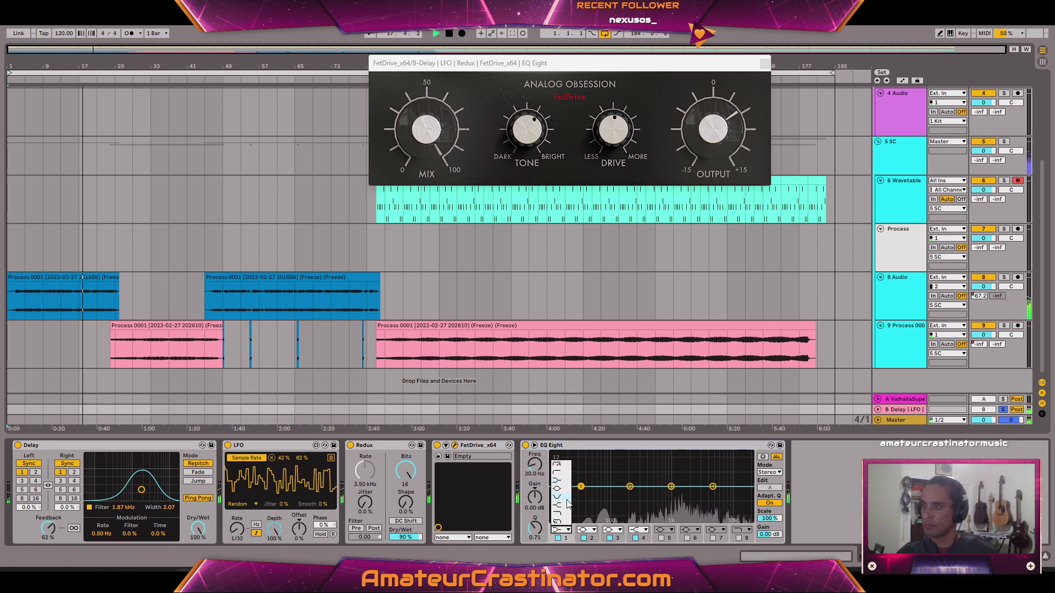
pyautogui.click(554, 473)
pyautogui.moveTo(533, 463); pyautogui.dragTo(533, 448)
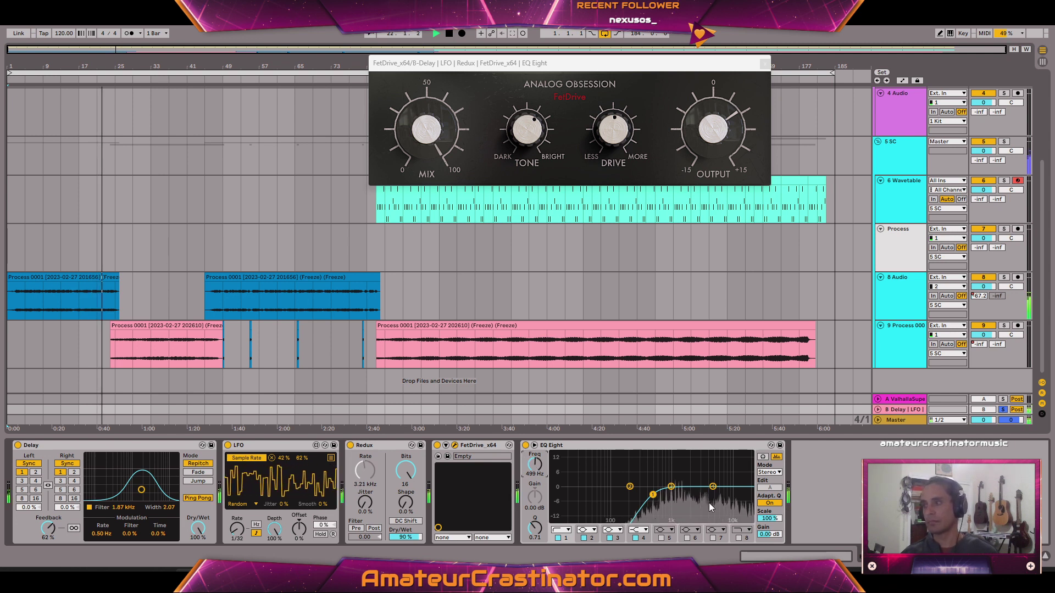
pyautogui.moveTo(537, 465); pyautogui.dragTo(536, 469)
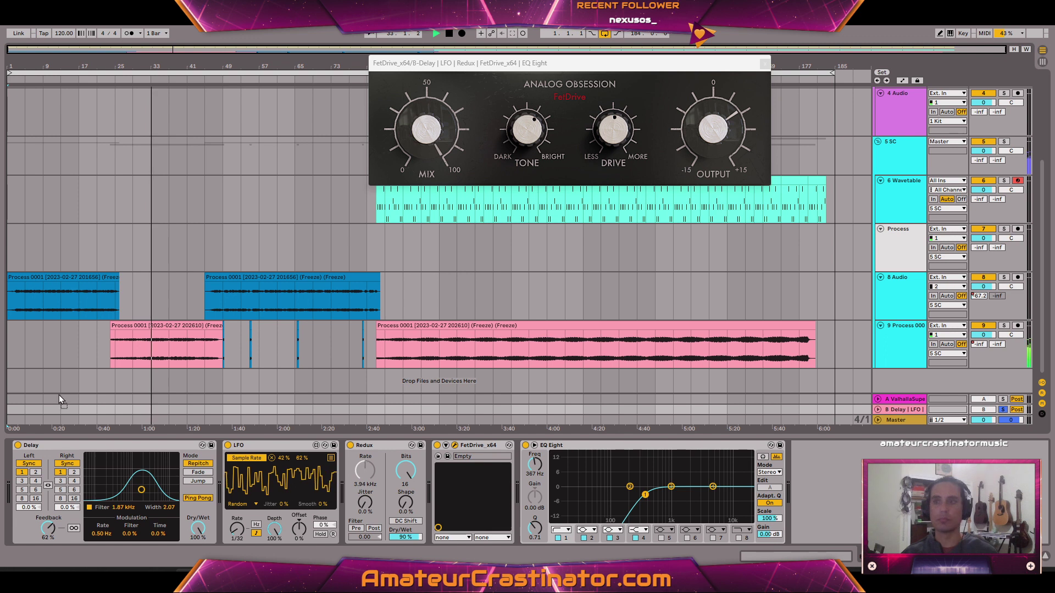
# Insert a Grain Delay between the Delay and LFO on return B with 50 % dry/wet and 24 % feedback, and restart playback
pyautogui.moveTo(213, 484); pyautogui.dragTo(214, 483)
pyautogui.press('space')
pyautogui.press('space')
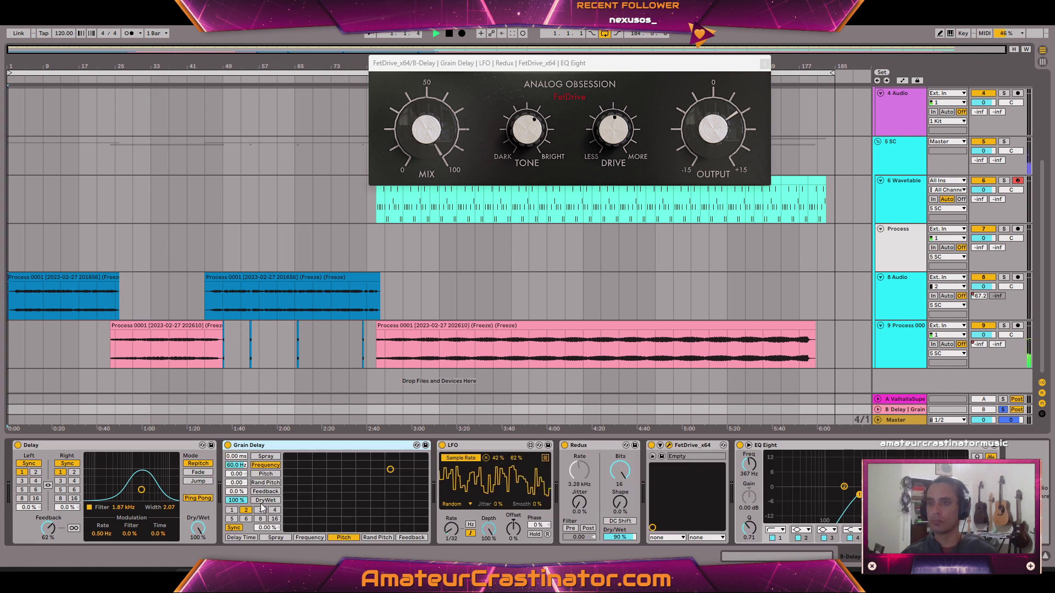
pyautogui.click(236, 501)
pyautogui.write('50')
pyautogui.press('Return')
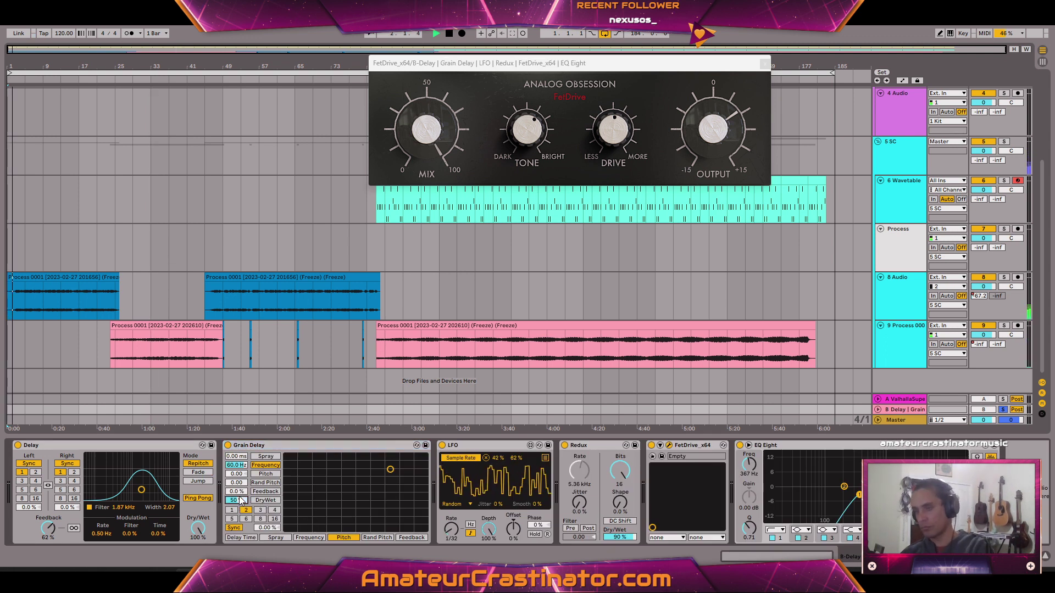
pyautogui.click(236, 491)
pyautogui.write('24')
pyautogui.press('Return')
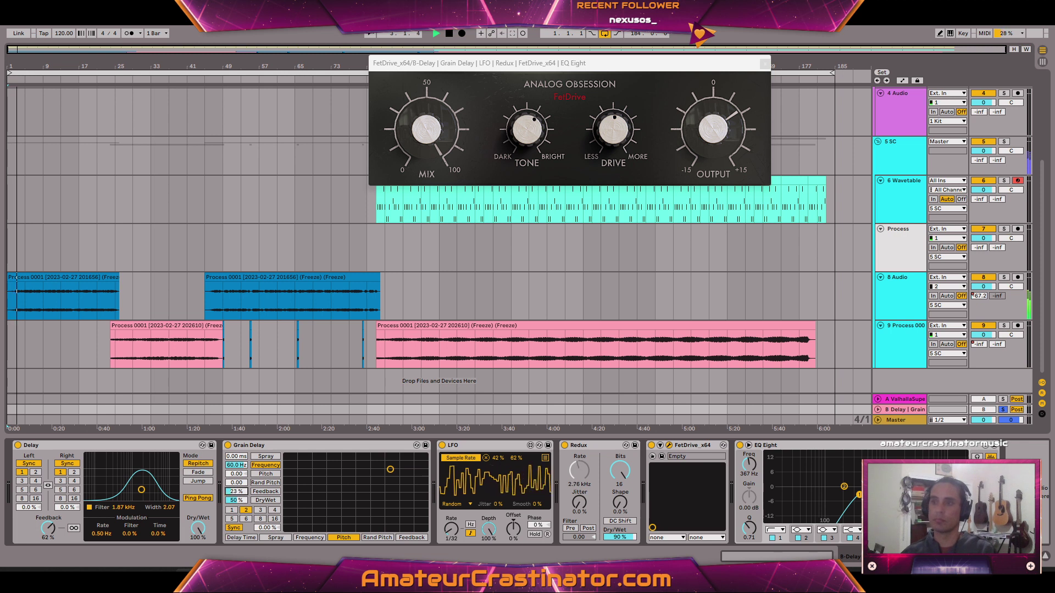
# Unsync the Grain Delay and set 71.4 ms time, 1.95 ms spray, 4.09 Hz frequency, pitch 12, 45 % feedback and 100 % dry/wet; unsolo return B
pyautogui.click(231, 511)
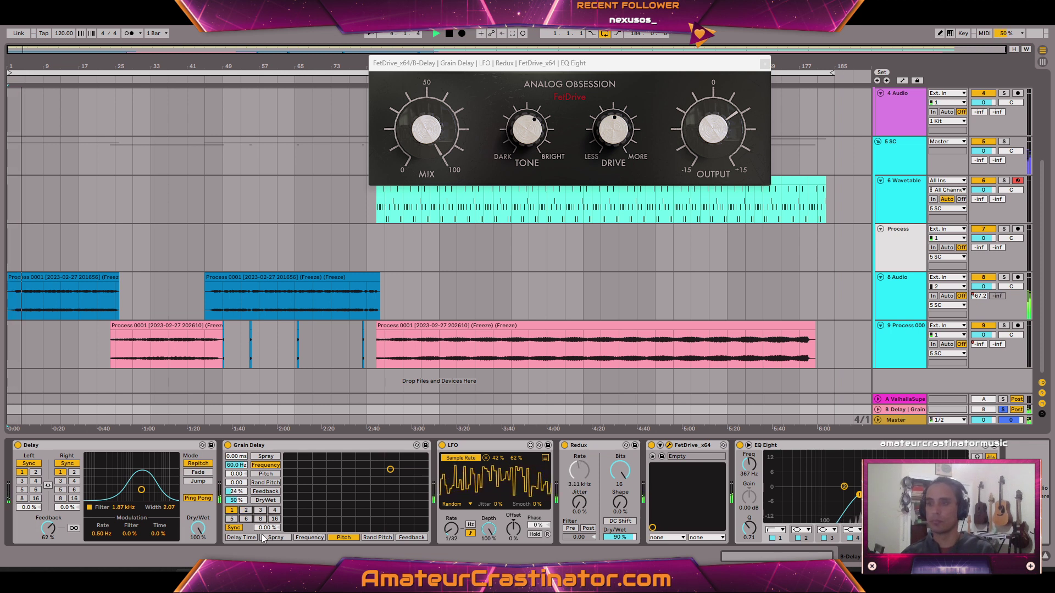
pyautogui.click(234, 528)
pyautogui.click(264, 526)
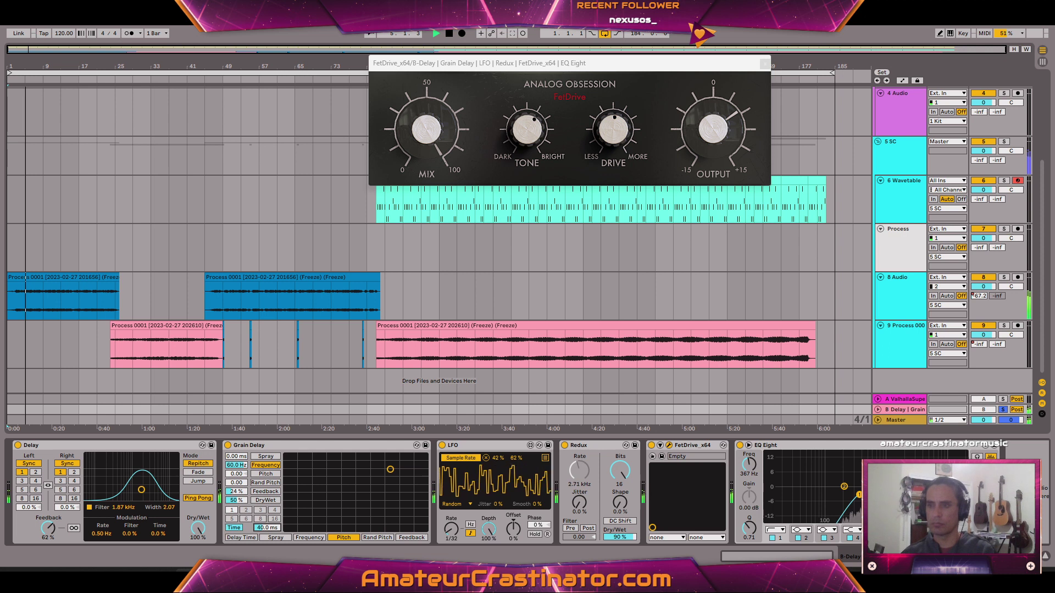
pyautogui.moveTo(238, 474)
pyautogui.mouseDown()
pyautogui.moveTo(237, 448)
pyautogui.moveTo(232, 497)
pyautogui.mouseUp()
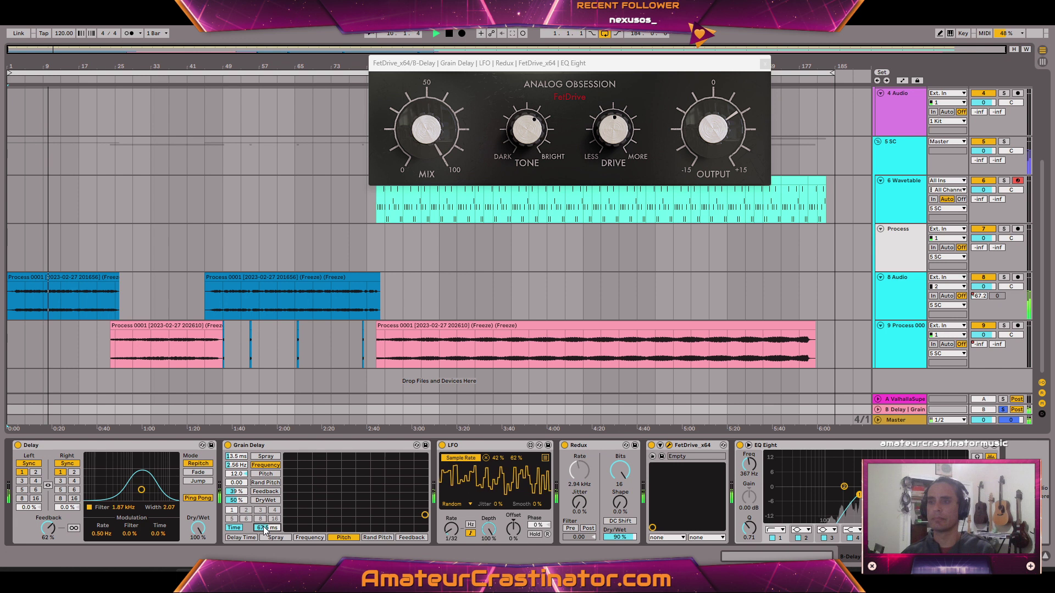
pyautogui.moveTo(241, 481); pyautogui.dragTo(238, 488)
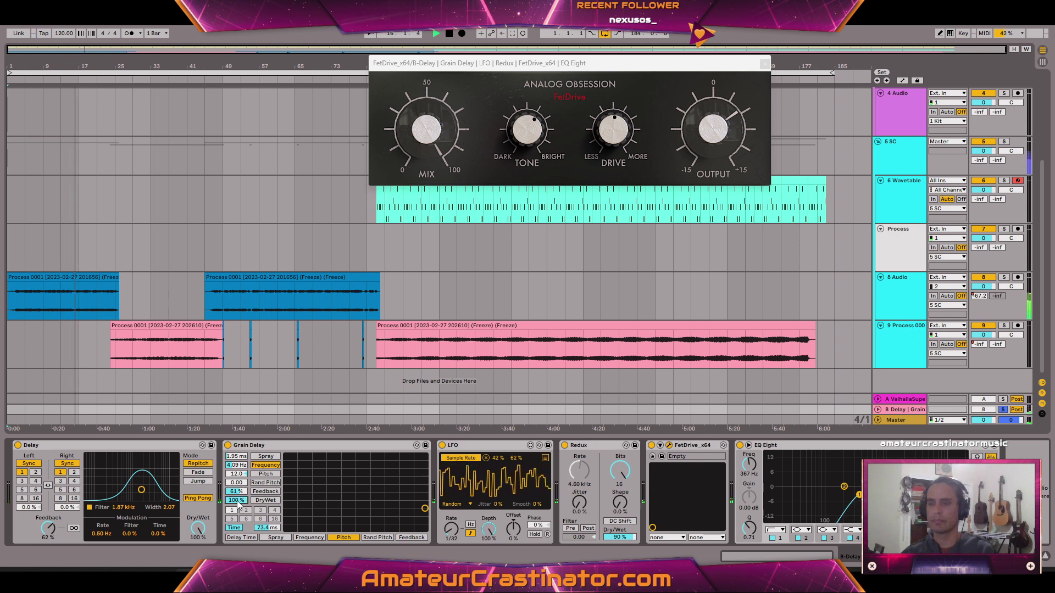
pyautogui.moveTo(237, 492); pyautogui.dragTo(266, 531)
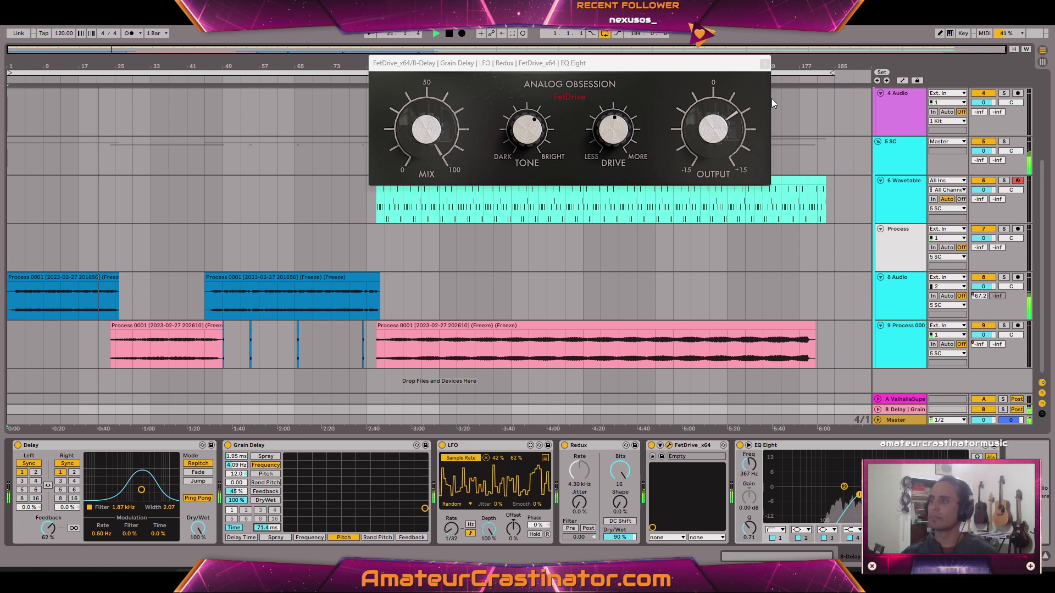
# Reopen the FetDrive window on return B and lower its output to 2.2 dB
pyautogui.click(764, 65)
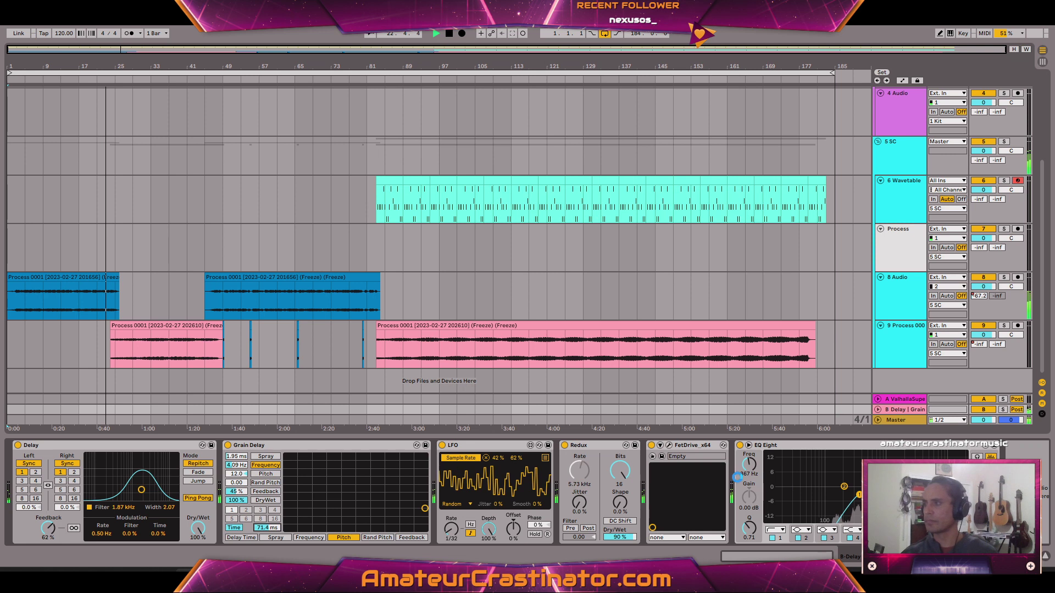
pyautogui.click(671, 446)
pyautogui.moveTo(718, 140)
pyautogui.mouseDown()
pyautogui.moveTo(723, 162)
pyautogui.moveTo(716, 139)
pyautogui.mouseUp()
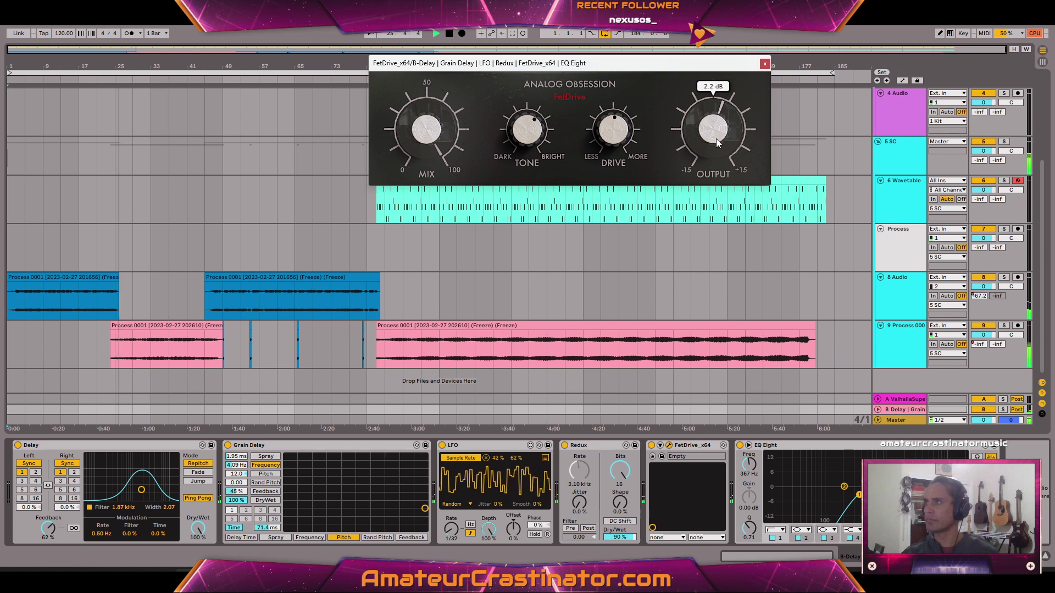
# Close FetDrive, add Protoverb after EQ Eight on return B, set its dry level to 20, raise the wet level and randomize its model
pyautogui.click(765, 65)
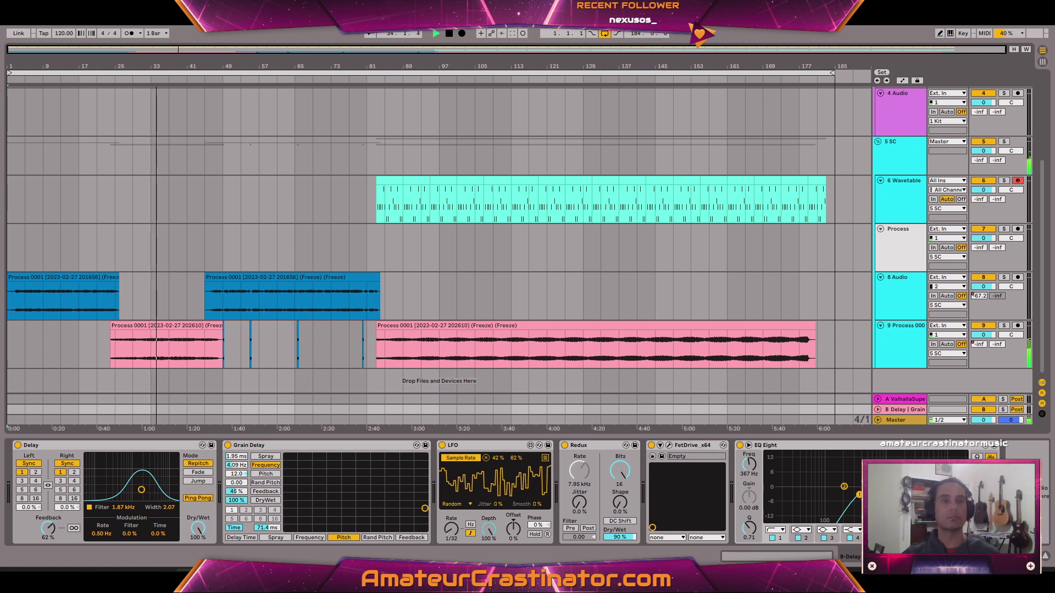
pyautogui.moveTo(566, 216); pyautogui.dragTo(553, 329)
pyautogui.moveTo(648, 222); pyautogui.dragTo(649, 202)
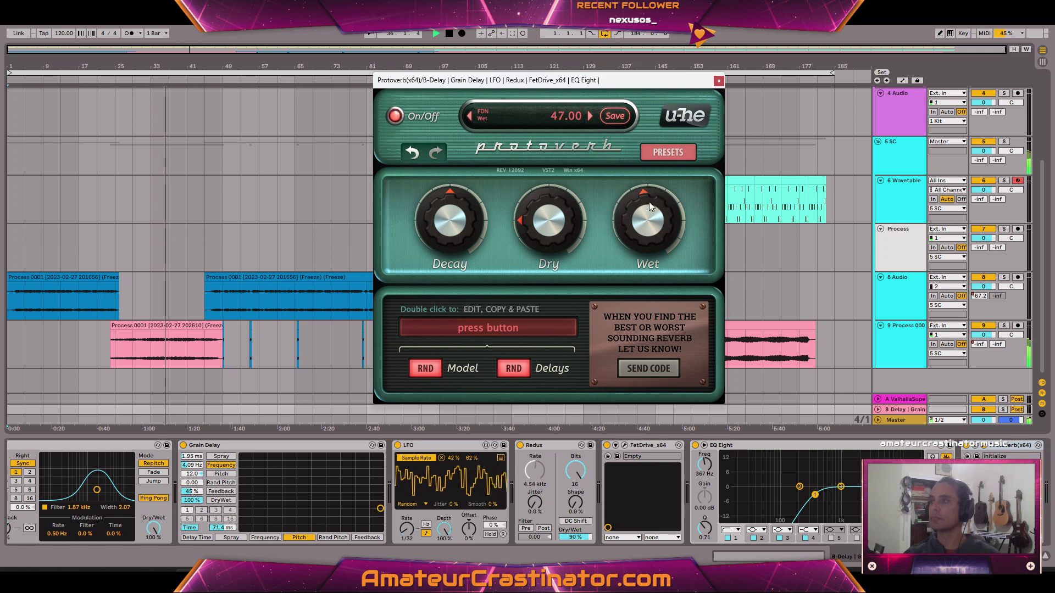
pyautogui.click(427, 374)
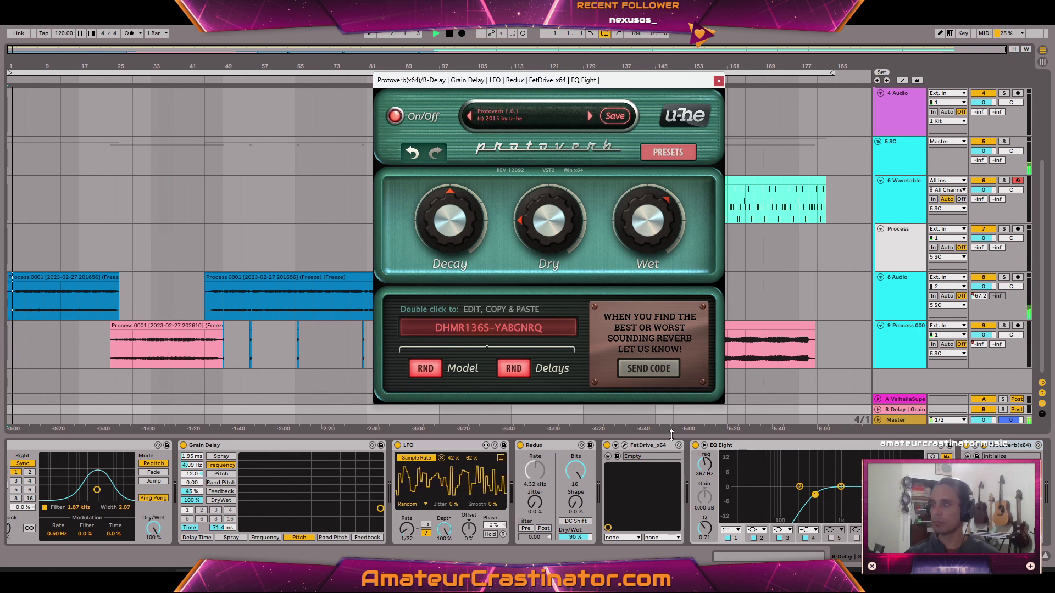
pyautogui.click(1008, 446)
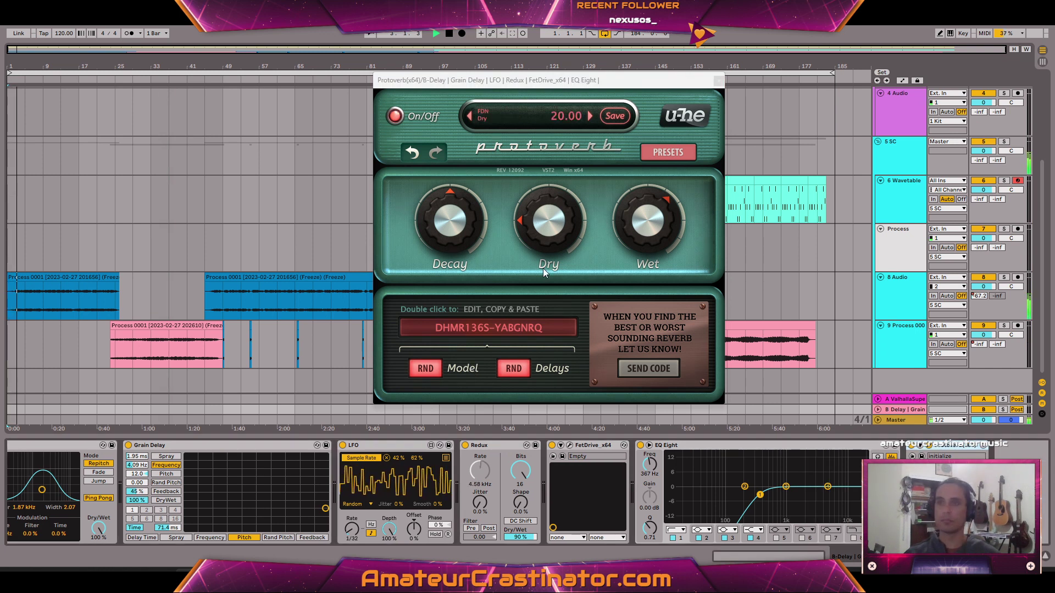
# Rebalance Protoverb on return B during playback by shortening the decay, raising the dry level and setting wet to 54
pyautogui.moveTo(648, 223); pyautogui.dragTo(648, 220)
pyautogui.moveTo(457, 234); pyautogui.dragTo(453, 237)
pyautogui.moveTo(662, 224); pyautogui.dragTo(661, 233)
pyautogui.moveTo(569, 216); pyautogui.dragTo(565, 200)
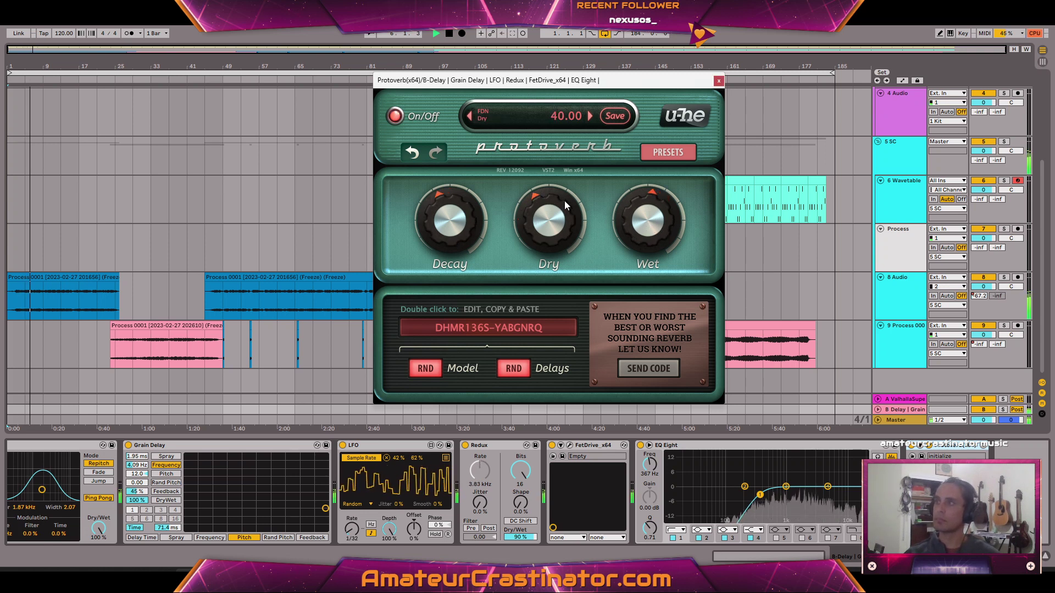
pyautogui.moveTo(638, 234); pyautogui.dragTo(638, 243)
pyautogui.moveTo(455, 249); pyautogui.dragTo(454, 272)
pyautogui.moveTo(635, 226); pyautogui.dragTo(635, 207)
pyautogui.moveTo(554, 214); pyautogui.dragTo(553, 219)
pyautogui.moveTo(651, 223); pyautogui.dragTo(650, 214)
pyautogui.moveTo(565, 224); pyautogui.dragTo(566, 230)
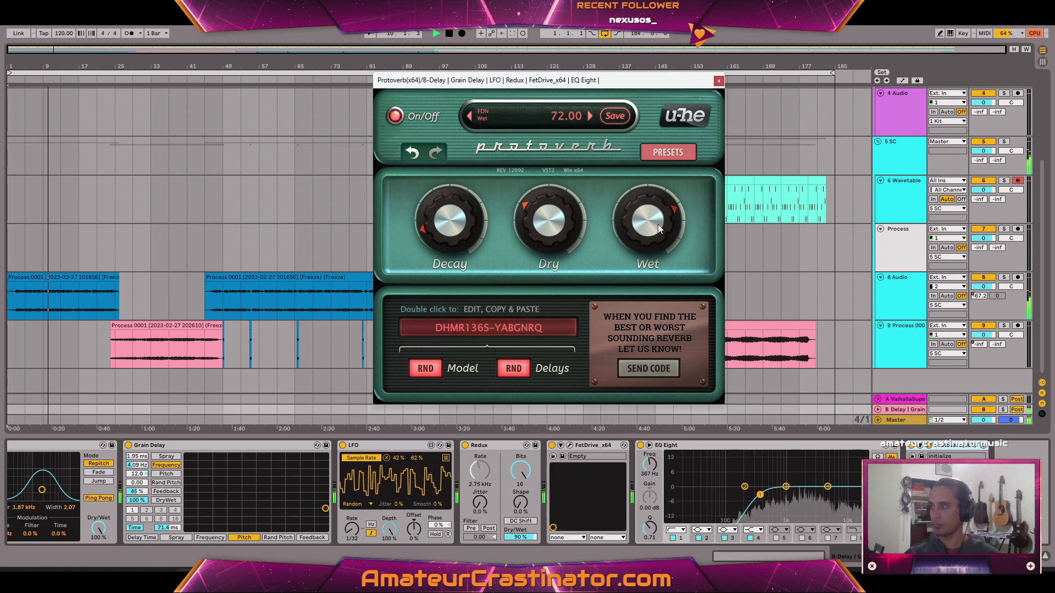
pyautogui.moveTo(640, 222); pyautogui.dragTo(641, 249)
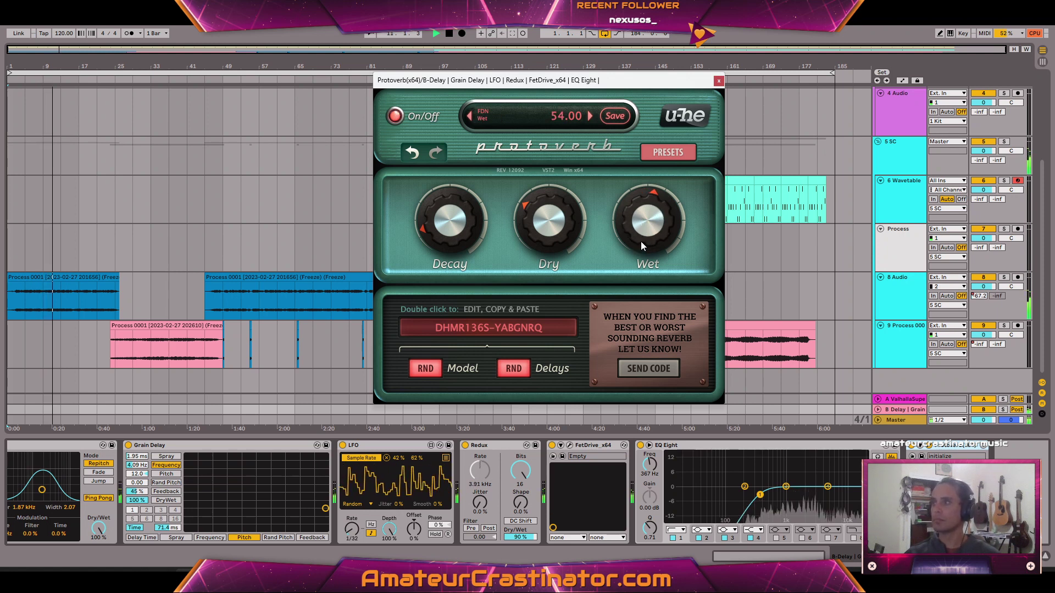
# Move Protoverb between FetDrive and EQ Eight on return B and raise the Delay's feedback to 66 %
pyautogui.moveTo(949, 446); pyautogui.dragTo(650, 449)
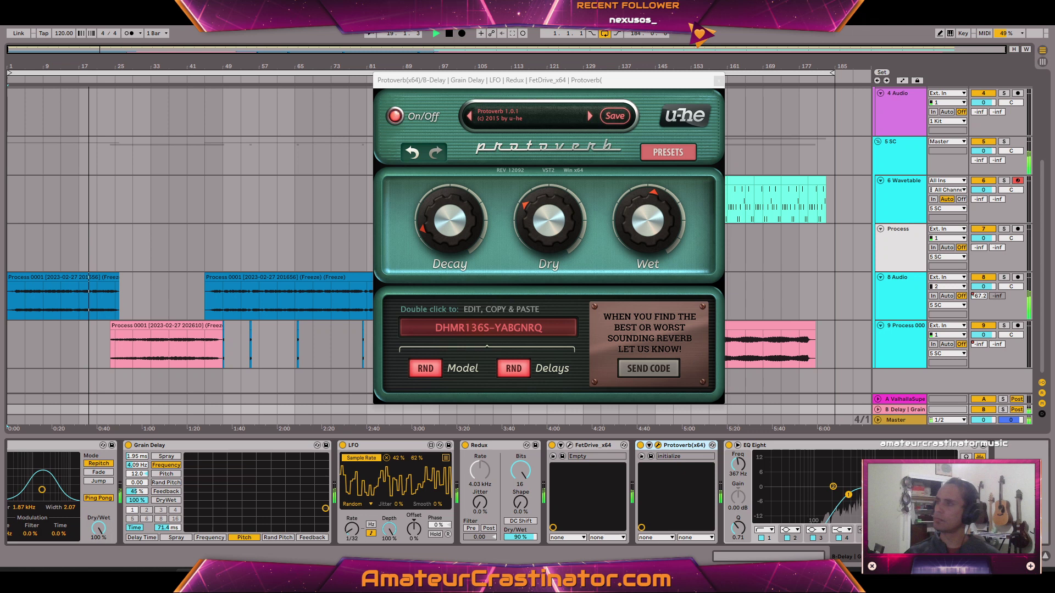
pyautogui.hscroll(-3, 591, 492)
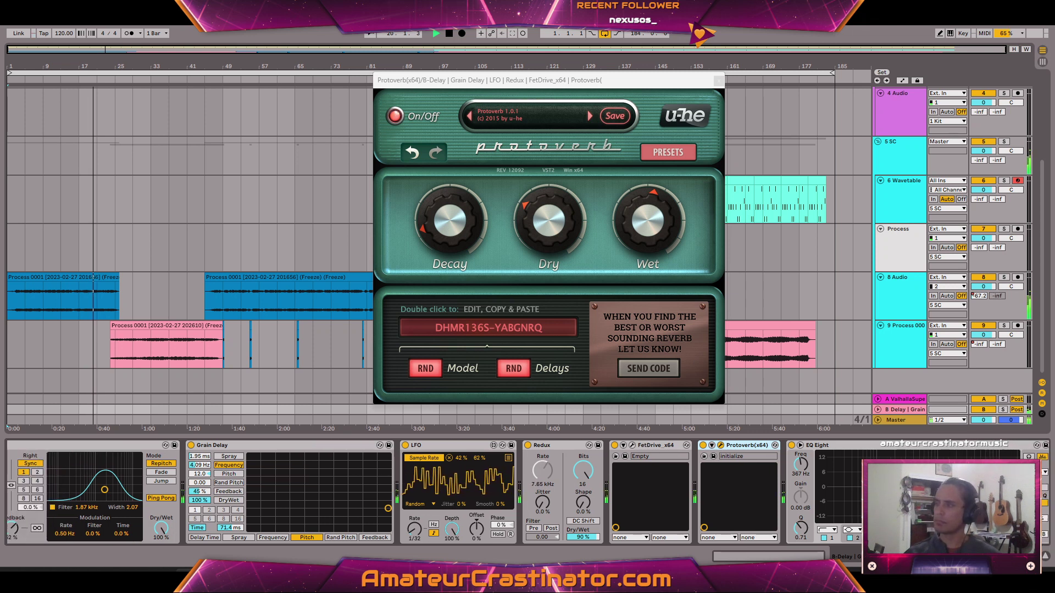
pyautogui.moveTo(49, 529); pyautogui.dragTo(49, 525)
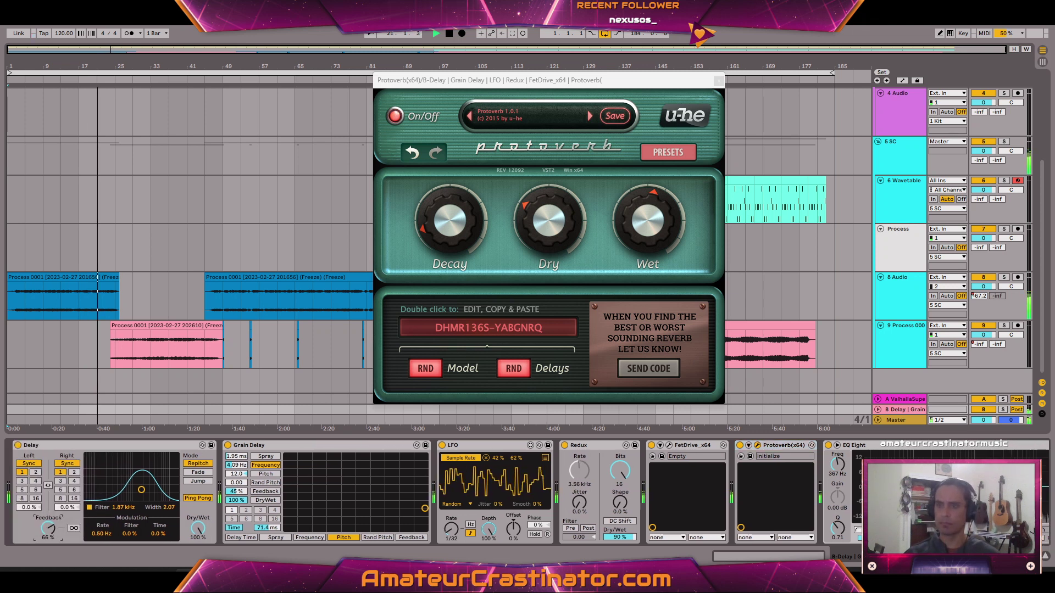
# Set Protoverb's decay feedback to 16 and close the plug-in window
pyautogui.click(450, 240)
pyautogui.moveTo(449, 240); pyautogui.dragTo(451, 238)
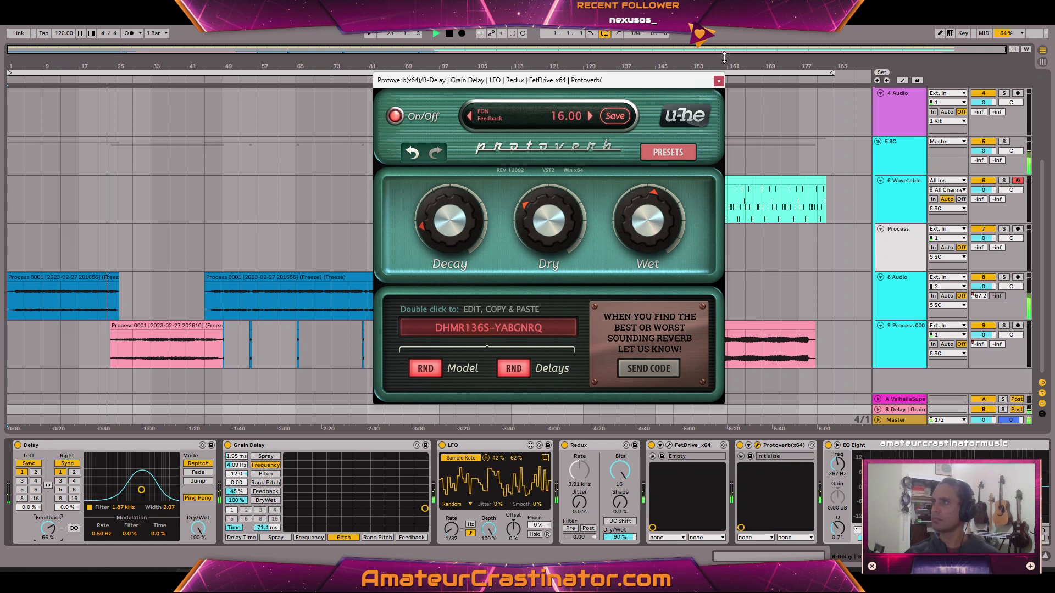
pyautogui.click(717, 82)
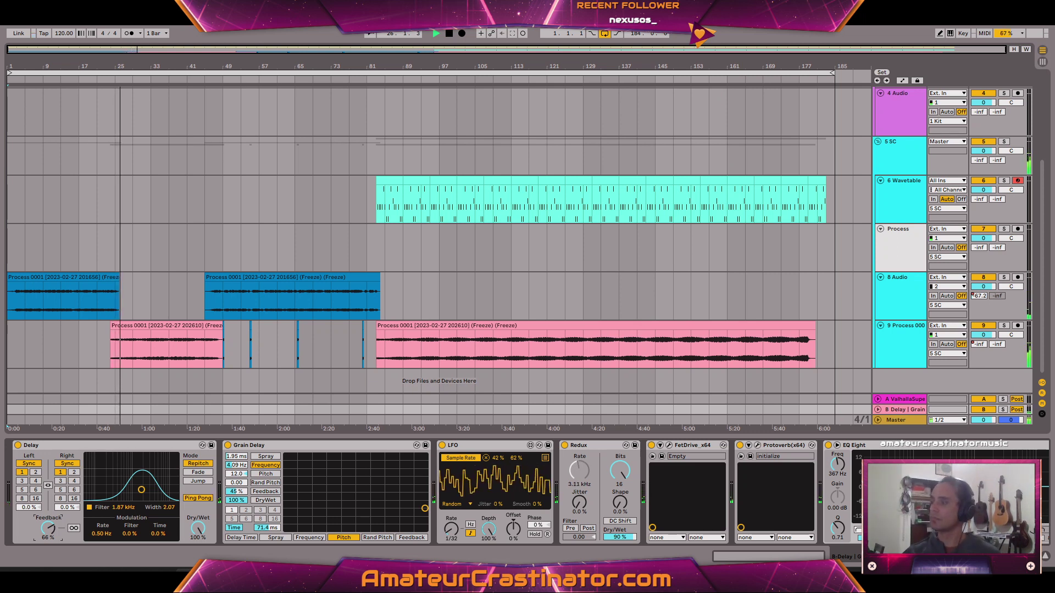
# Lower return B's EQ Eight low cut to 166 Hz, cut another band by 5.08 dB at 639 Hz, and audition from bar 49
pyautogui.scroll(-3, 901, 494)
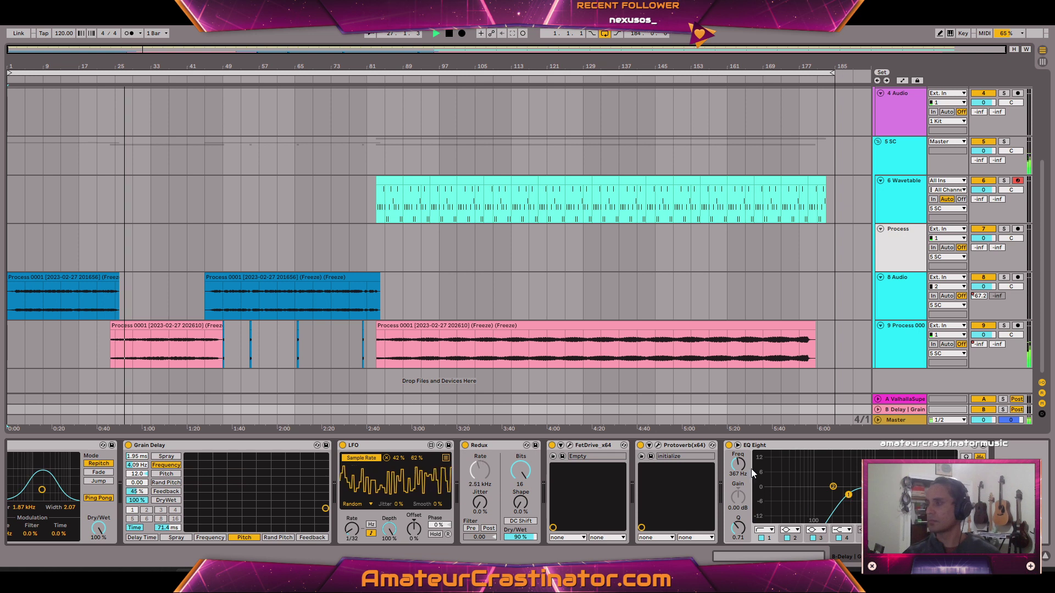
pyautogui.moveTo(738, 465); pyautogui.dragTo(738, 483)
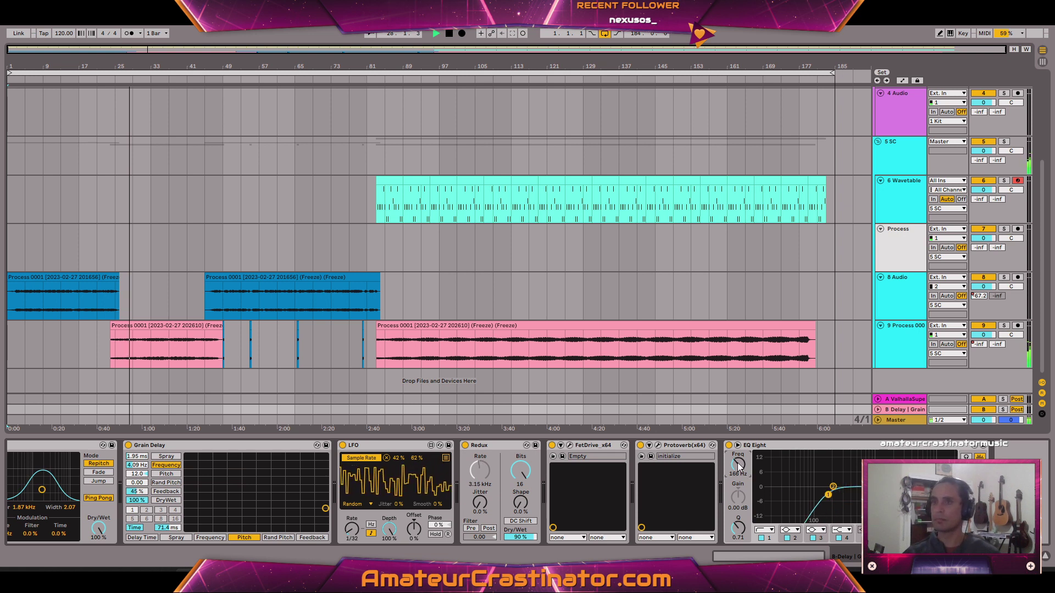
pyautogui.click(224, 301)
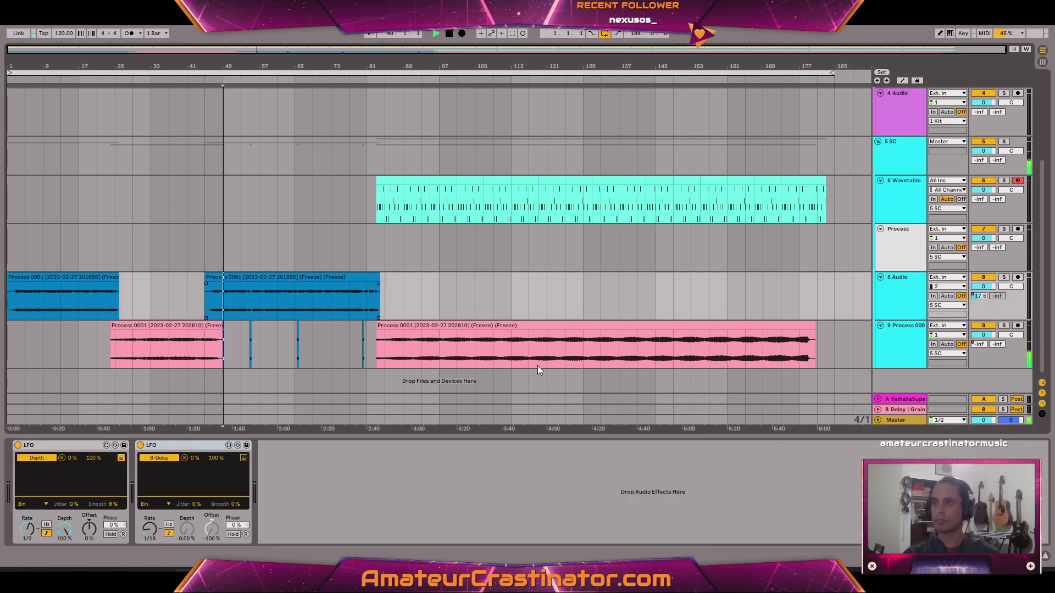
pyautogui.click(906, 410)
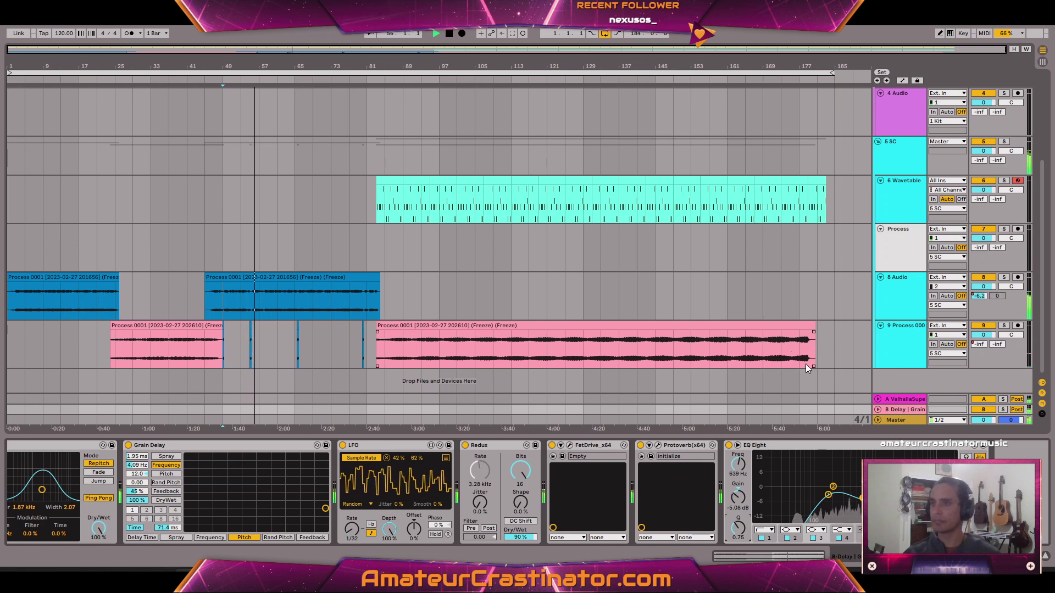
pyautogui.press('a')
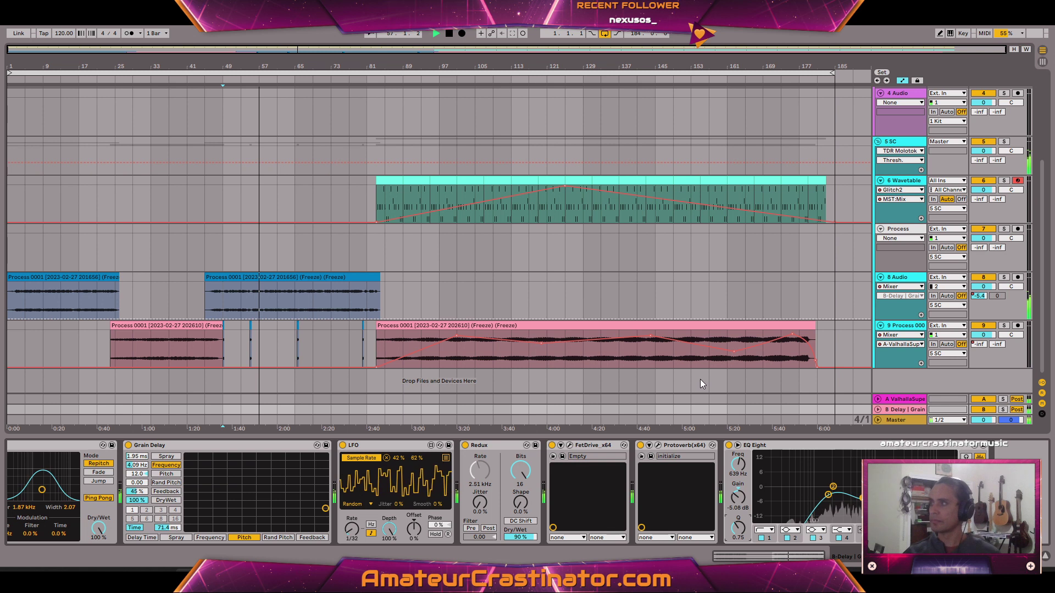
pyautogui.press('a')
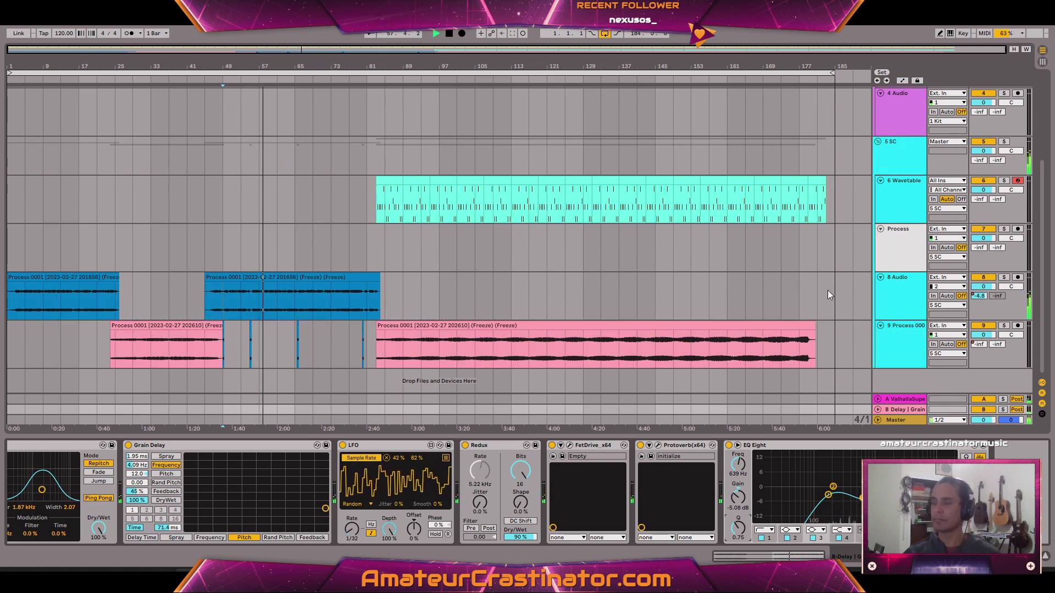
pyautogui.click(900, 314)
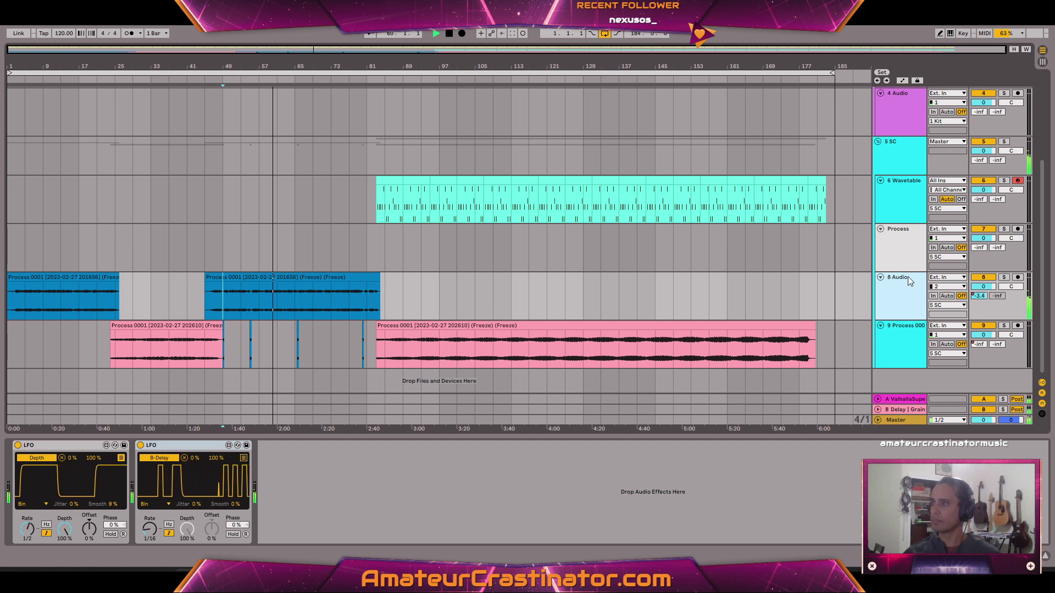
# Delete the entire device chain on return B, from the Delay through EQ Eight
pyautogui.click(897, 410)
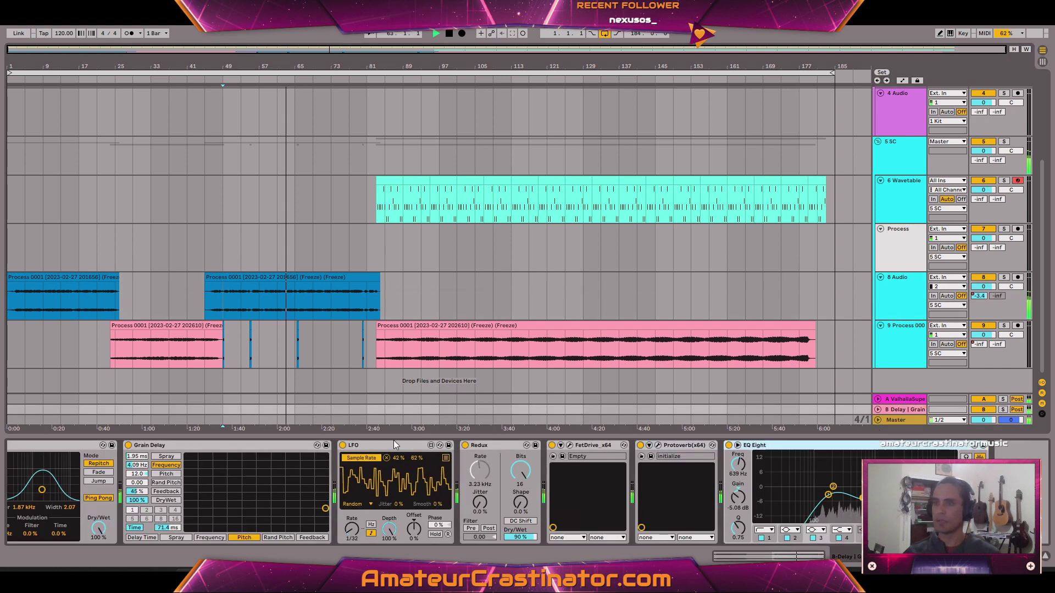
pyautogui.keyDown('shift'); pyautogui.click(57, 445); pyautogui.keyUp('shift')
pyautogui.press('Delete')
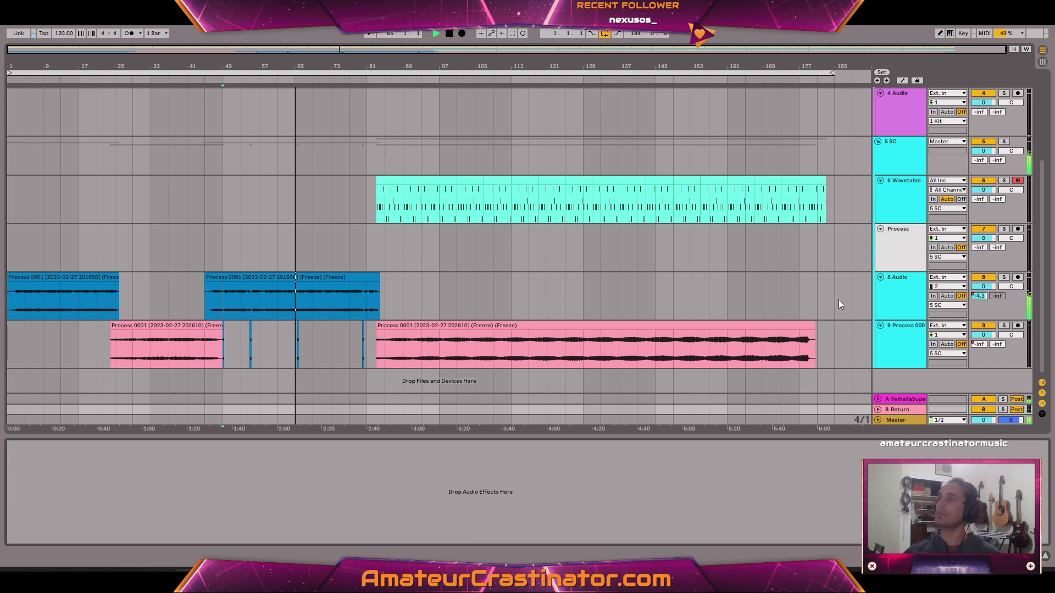
# Delete both LFO devices from track 8 and set the track's send to return B to -inf
pyautogui.click(906, 295)
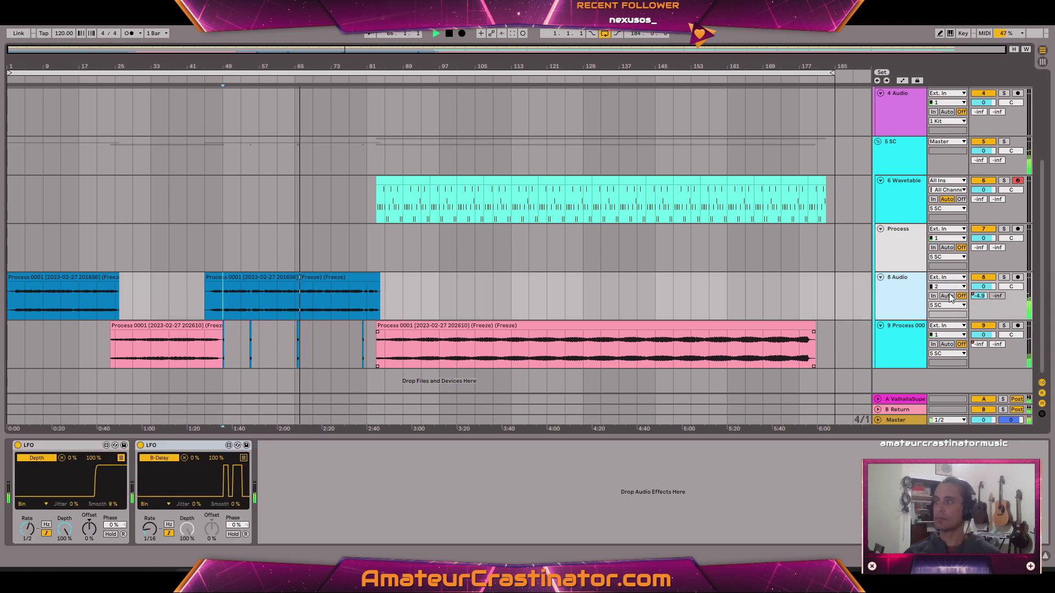
pyautogui.click(177, 446)
pyautogui.keyDown('shift'); pyautogui.click(92, 446); pyautogui.keyUp('shift')
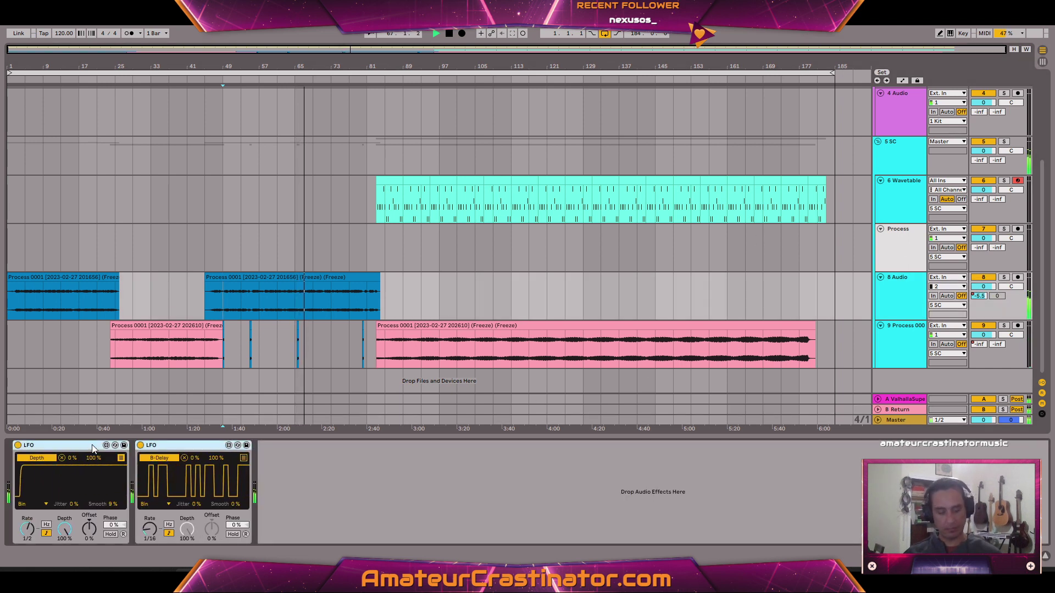
pyautogui.press('Delete')
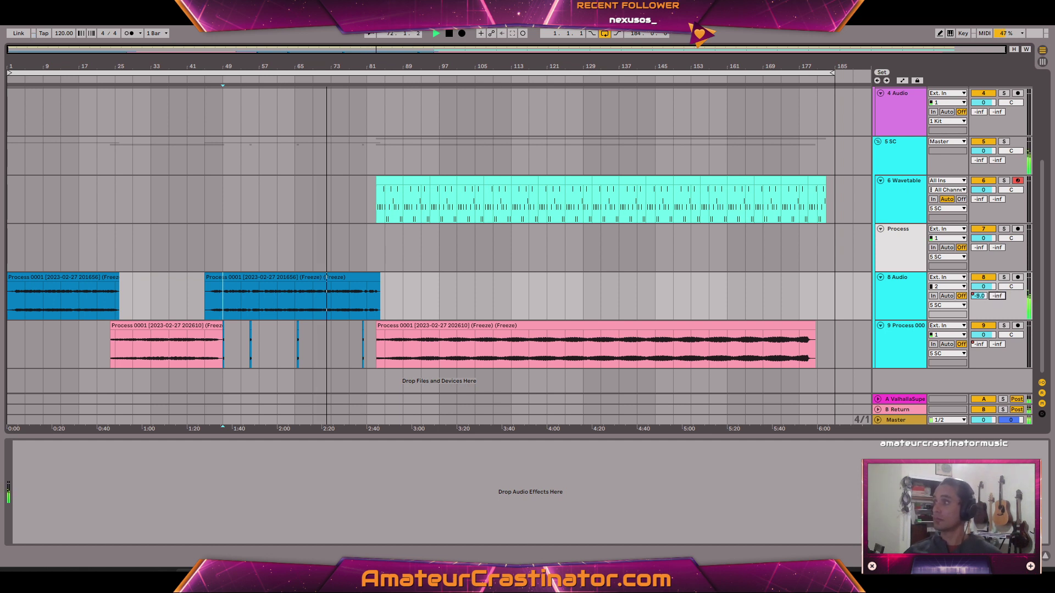
# Raise the DS Cymbal track's send to the Valhalla reverb on return A to 0 dB
pyautogui.click(891, 297)
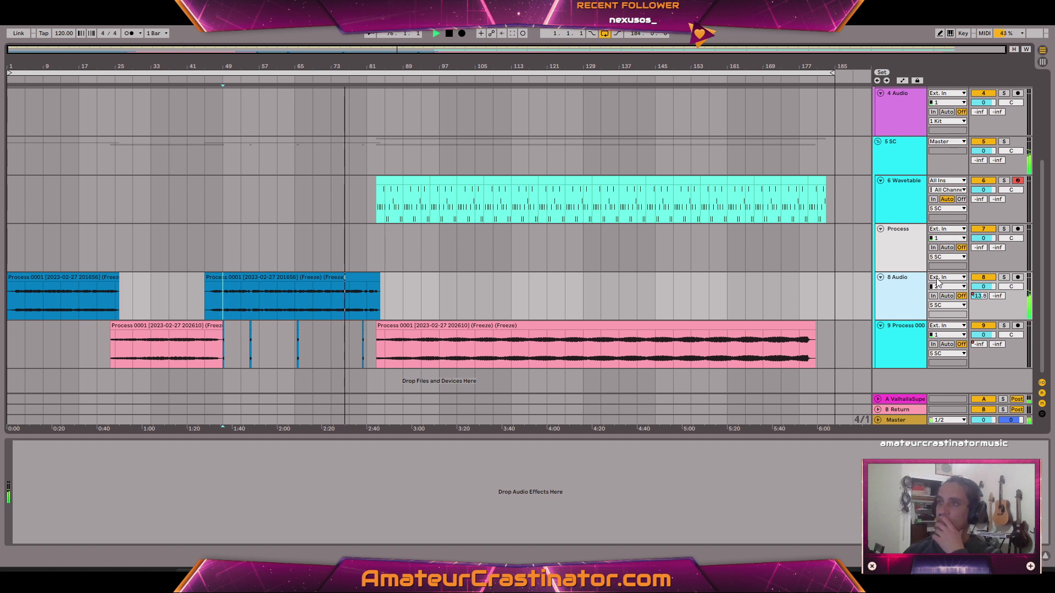
pyautogui.scroll(5, 886, 272)
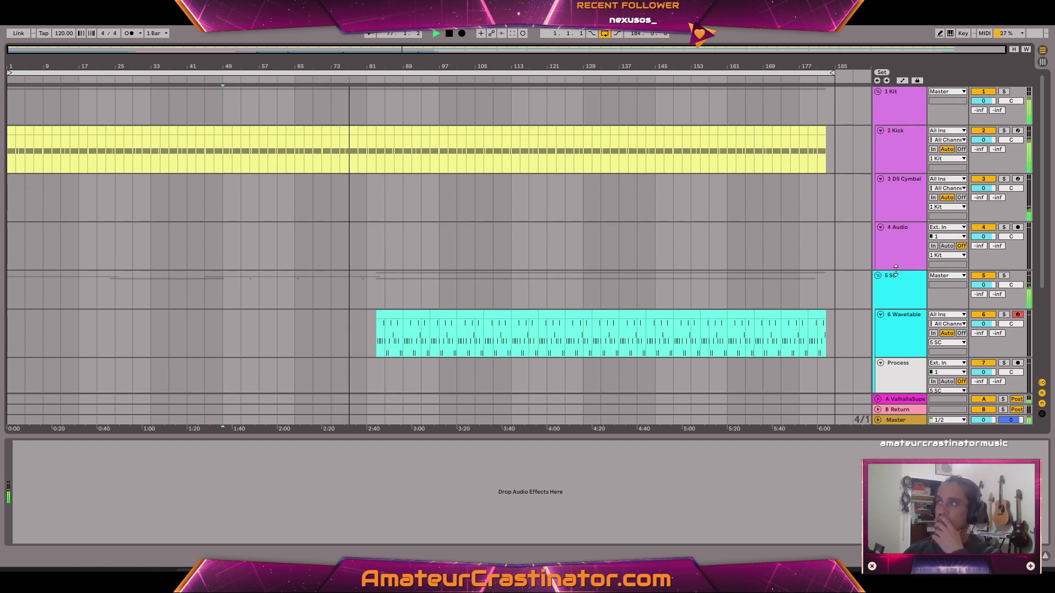
pyautogui.scroll(-4, 896, 271)
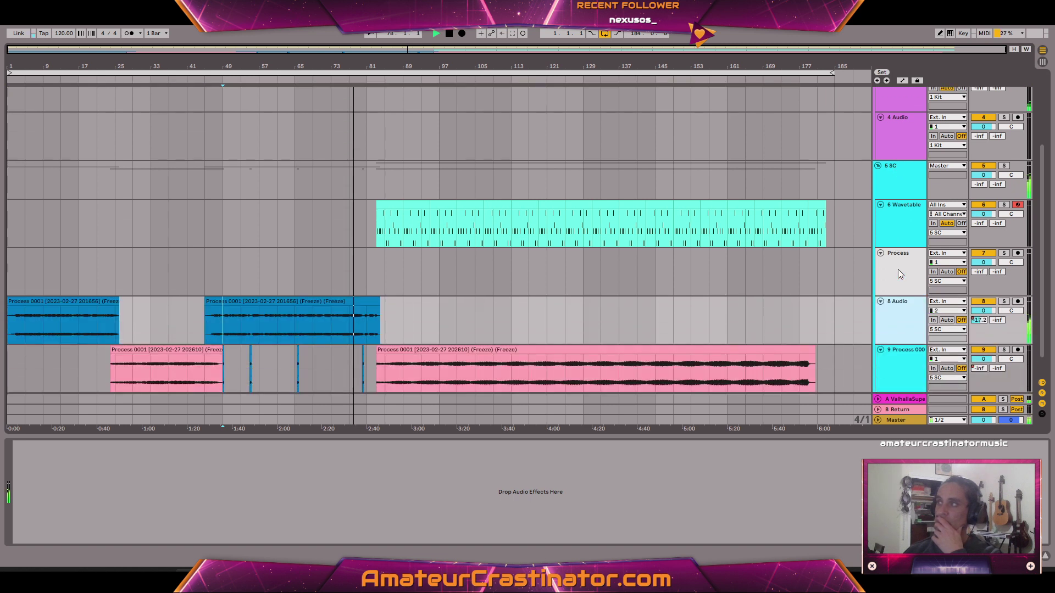
pyautogui.scroll(-1, 898, 269)
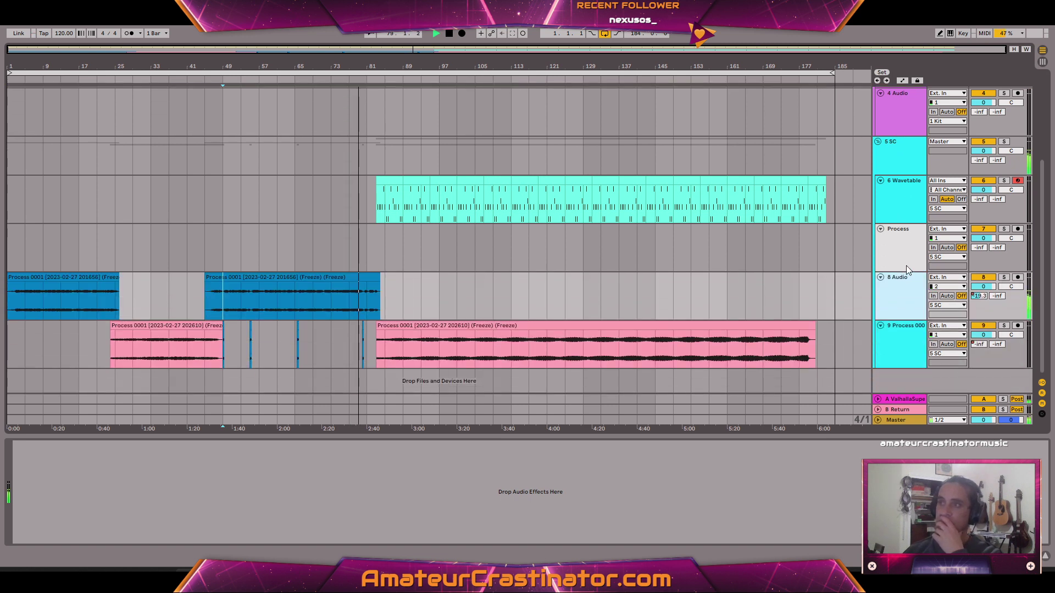
pyautogui.scroll(4, 906, 265)
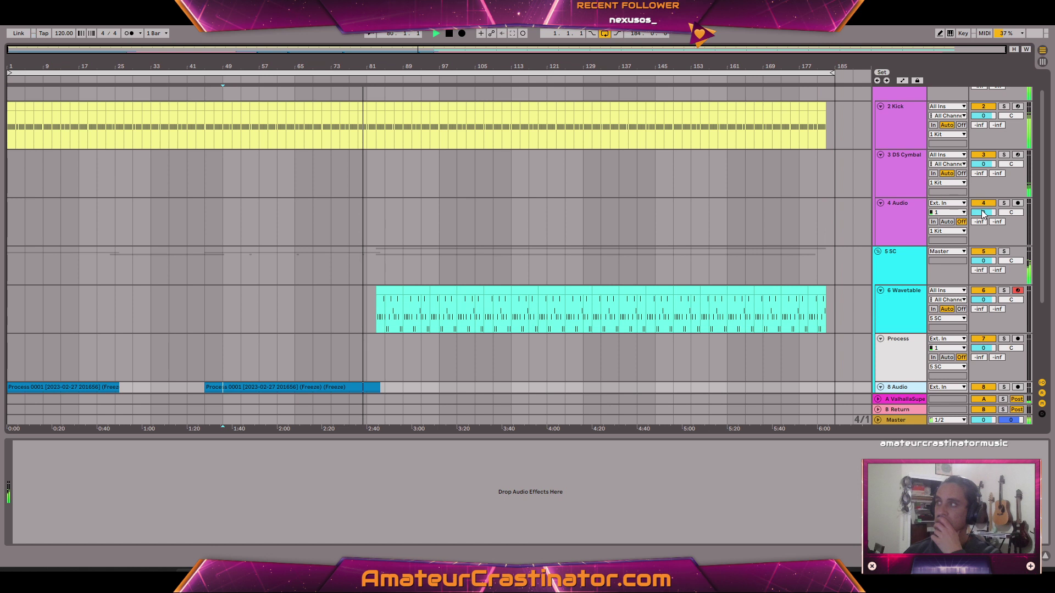
pyautogui.moveTo(980, 173); pyautogui.dragTo(980, 171)
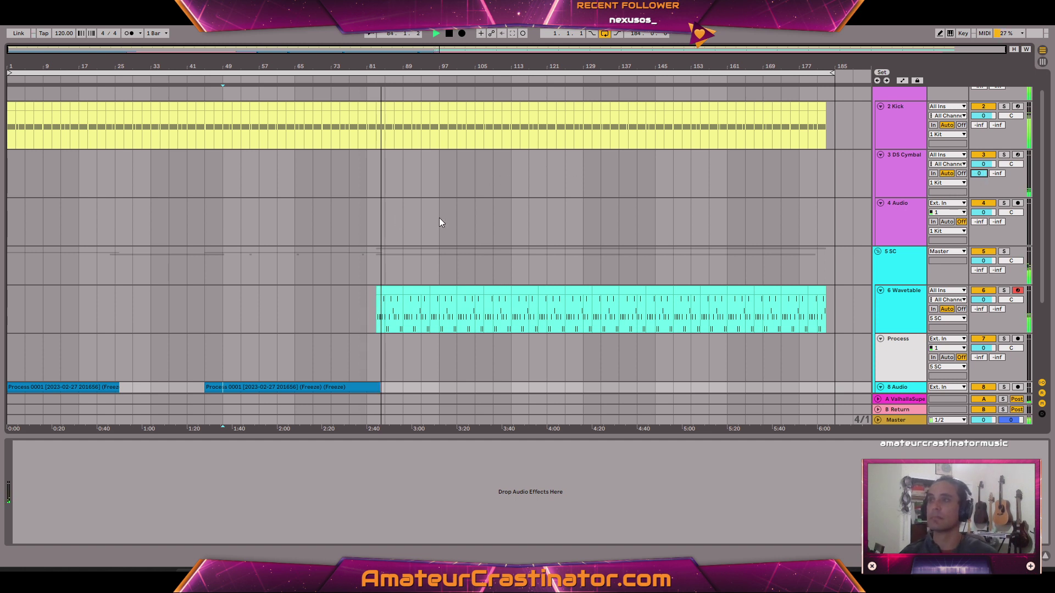
# Automate the DS Cymbal's send A from -inf at bar 1 to 0 dB at bar 83, bending the ramp so it rises slowly at first
pyautogui.press('a')
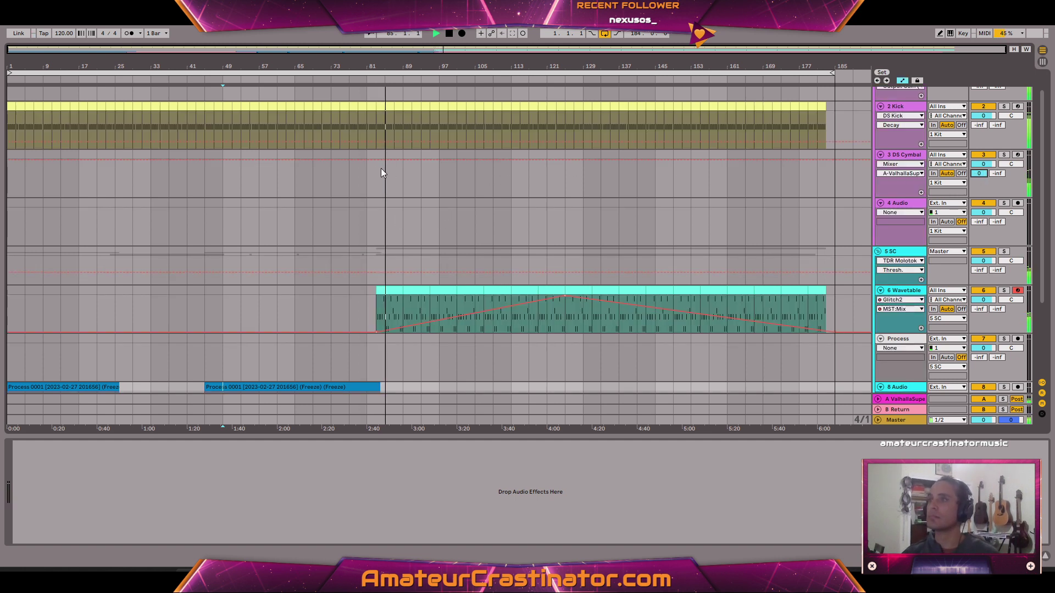
pyautogui.scroll(6, 380, 167)
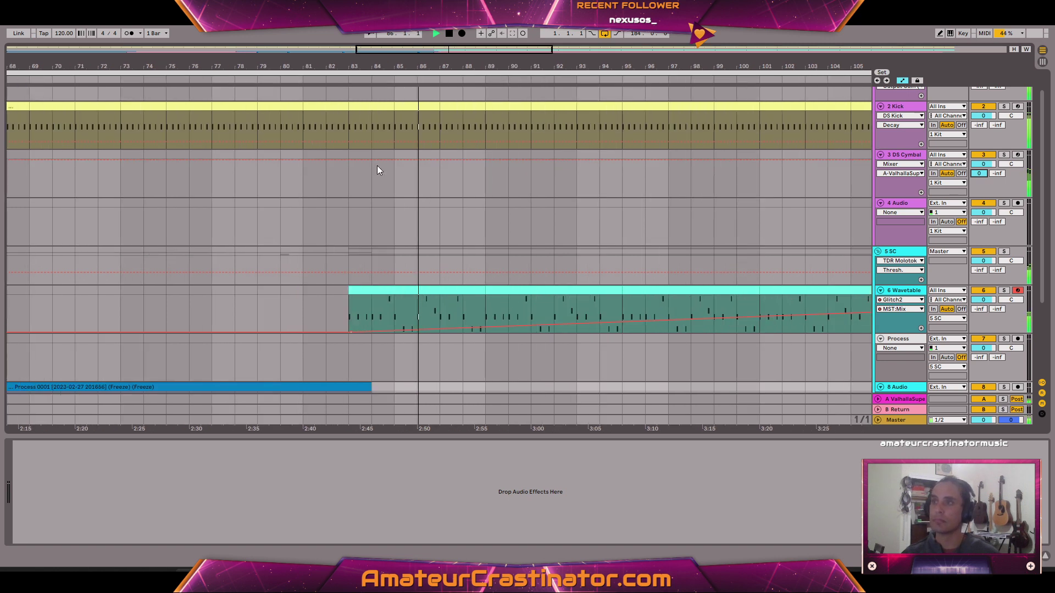
pyautogui.click(350, 160)
pyautogui.scroll(-6, 359, 190)
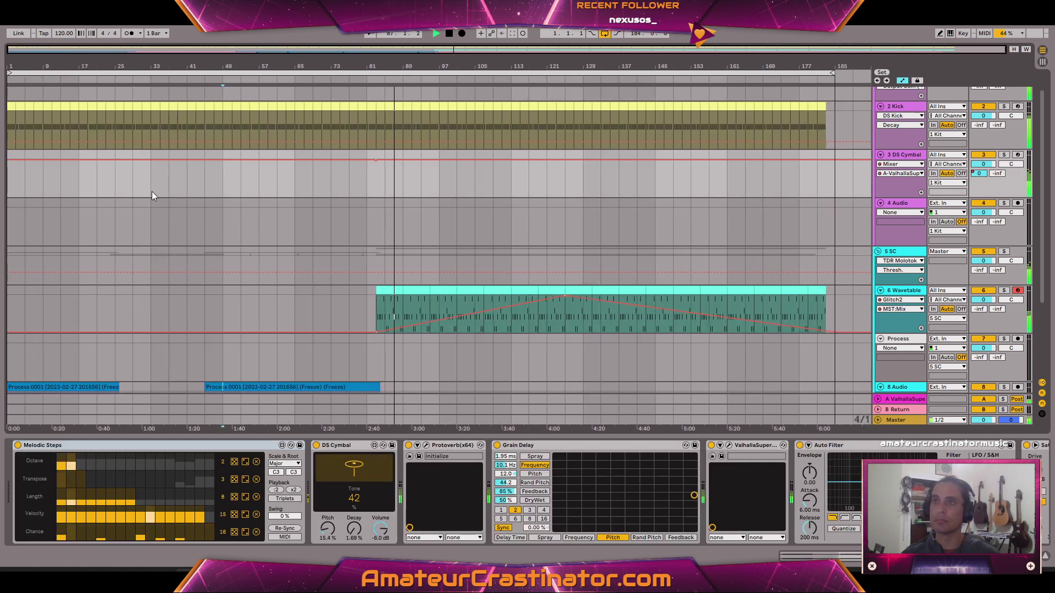
pyautogui.moveTo(7, 174); pyautogui.dragTo(7, 196)
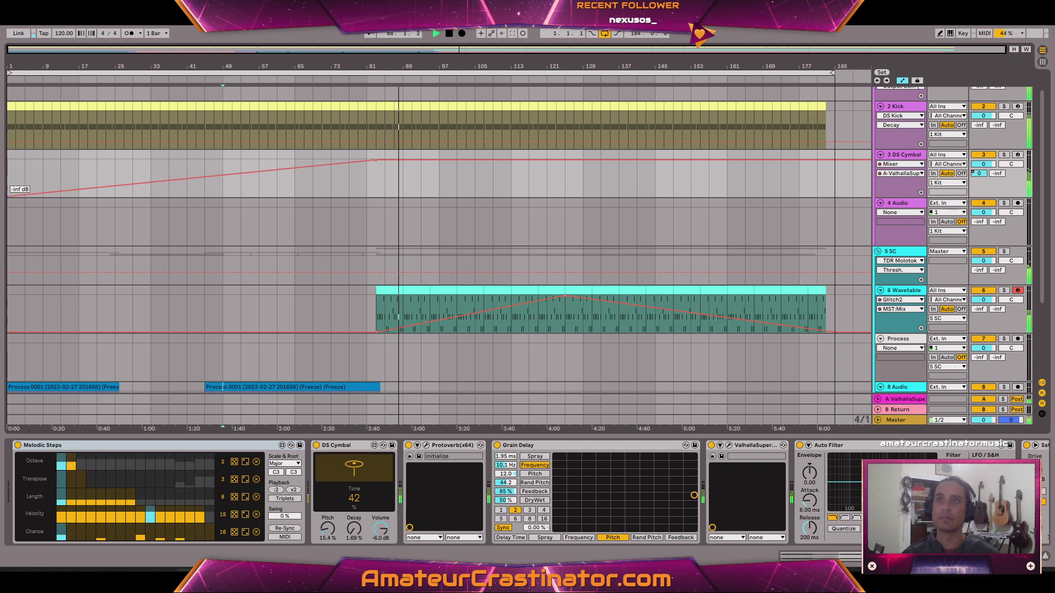
pyautogui.moveTo(187, 176); pyautogui.dragTo(188, 189)
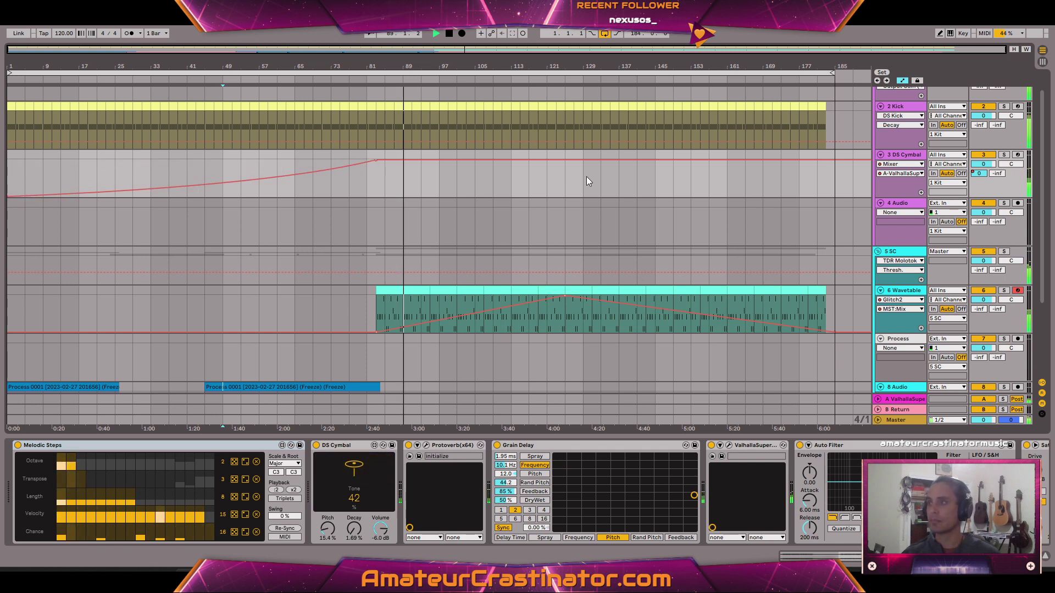
# Extend the DS Cymbal's send A automation to -inf at about bar 125, 0 dB at about bar 181, and -inf by about bar 185
pyautogui.scroll(-5, 612, 268)
pyautogui.scroll(6, 616, 265)
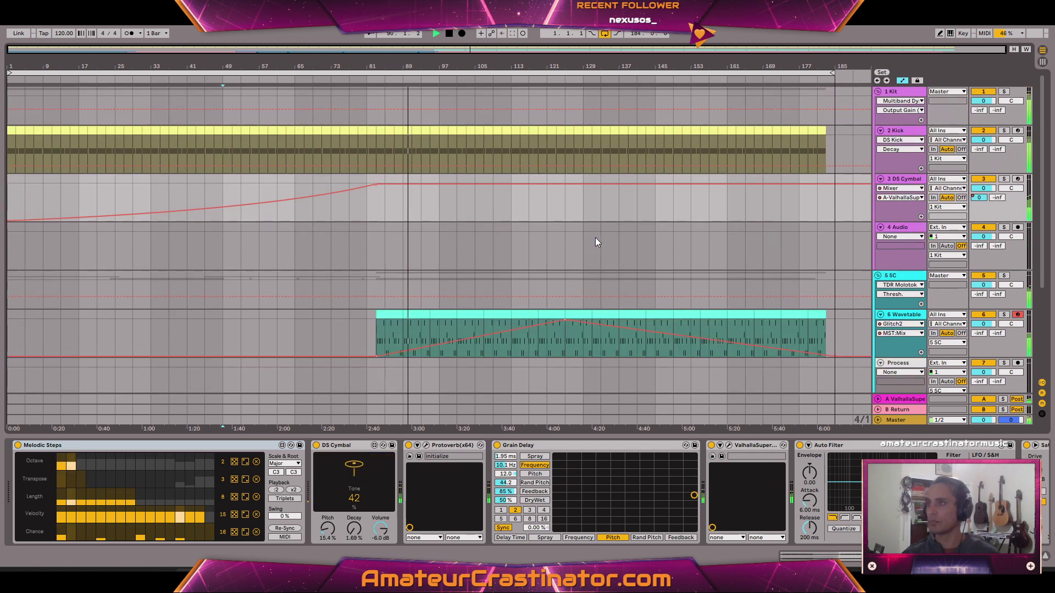
pyautogui.moveTo(566, 185); pyautogui.dragTo(565, 220)
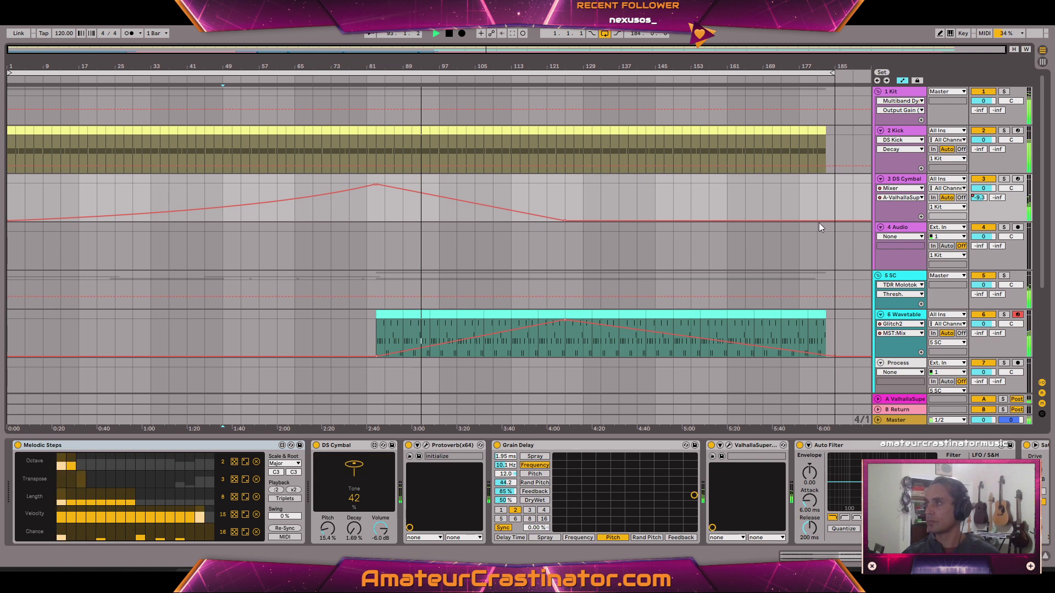
pyautogui.moveTo(816, 220); pyautogui.dragTo(817, 184)
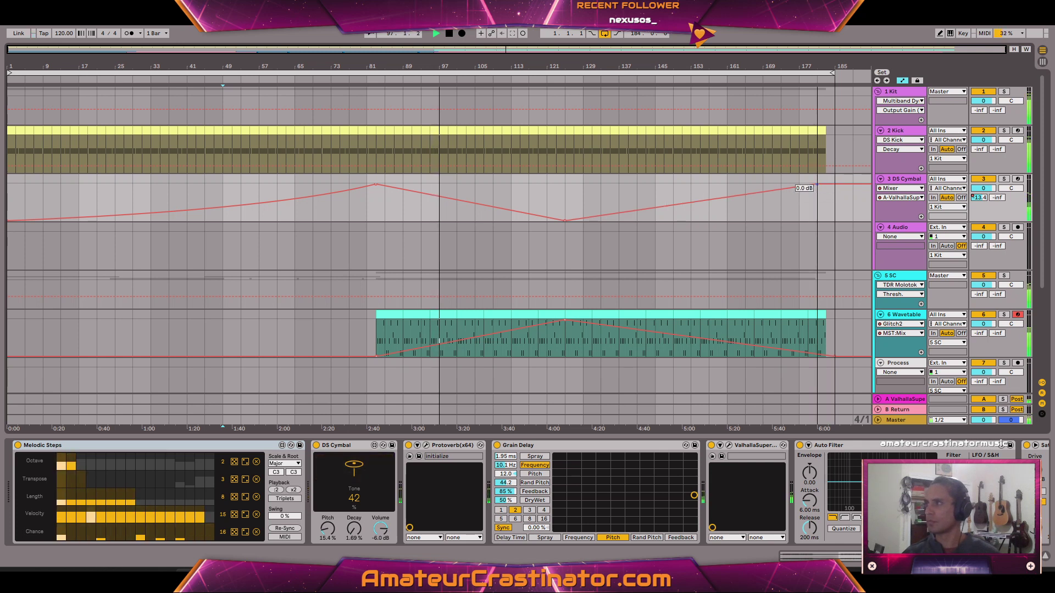
pyautogui.moveTo(829, 193)
pyautogui.mouseDown()
pyautogui.moveTo(827, 220)
pyautogui.moveTo(826, 209)
pyautogui.mouseUp()
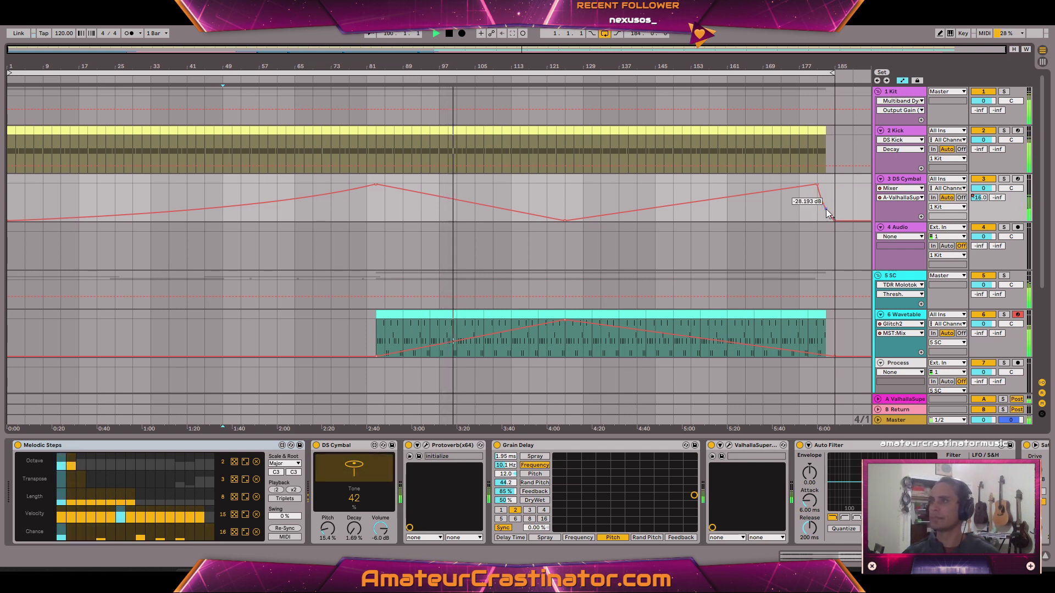
# Hide the automation lanes and set the amp envelope sustain of the Wavetable on track 6 to -9.0 dB
pyautogui.scroll(-3, 644, 277)
pyautogui.scroll(-3, 645, 277)
pyautogui.press('a')
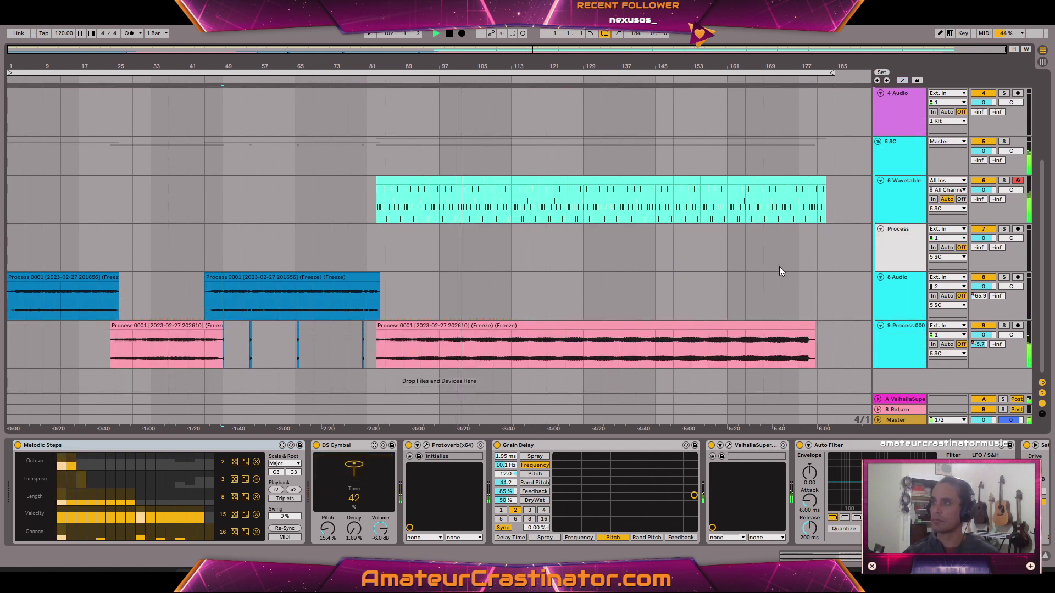
pyautogui.click(917, 190)
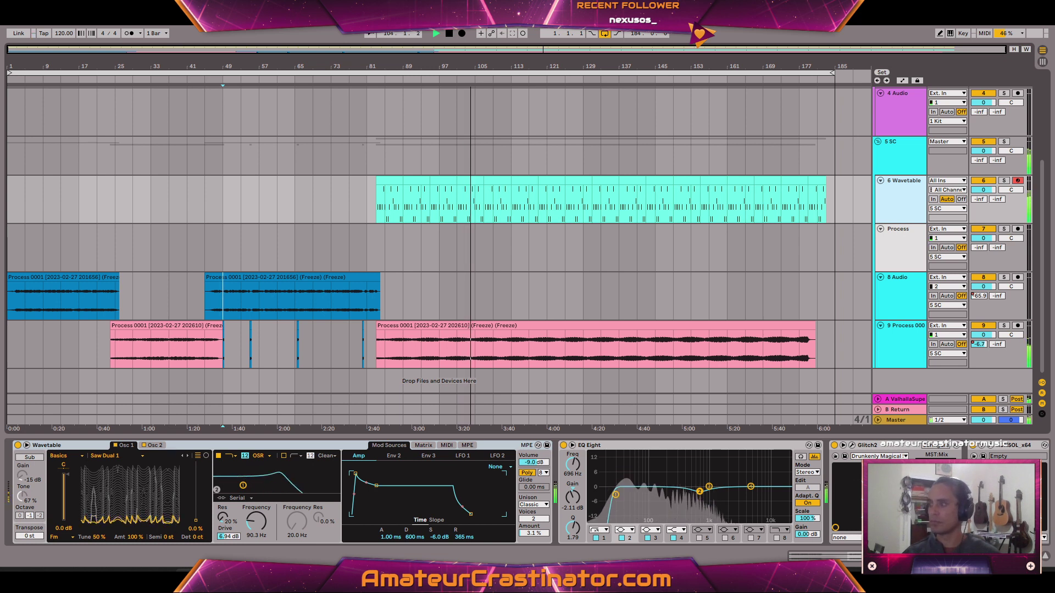
pyautogui.moveTo(901, 556); pyautogui.dragTo(923, 556)
pyautogui.moveTo(384, 537); pyautogui.dragTo(385, 547)
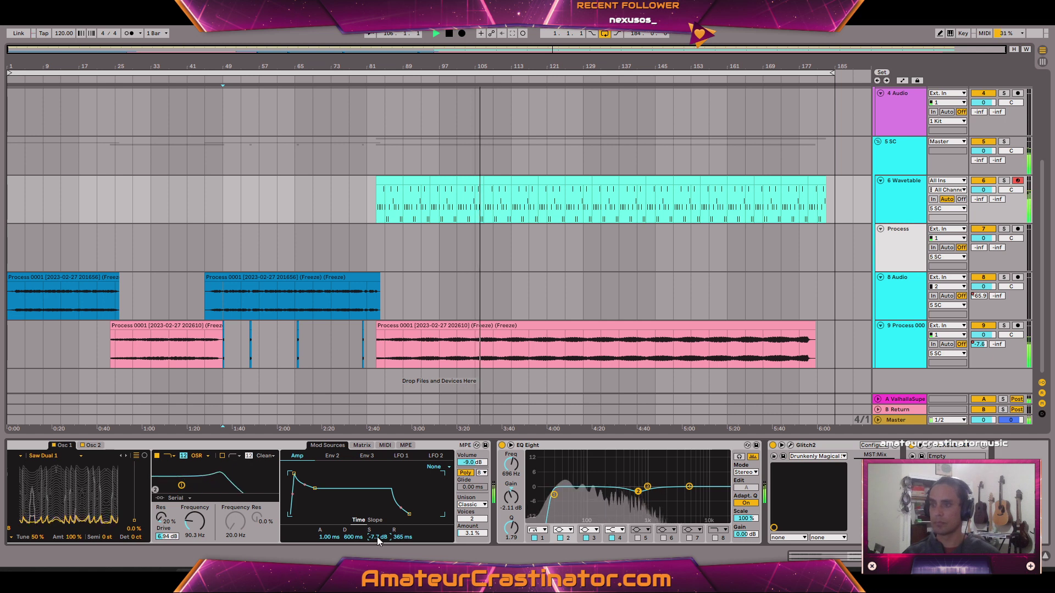
pyautogui.moveTo(375, 536); pyautogui.dragTo(375, 542)
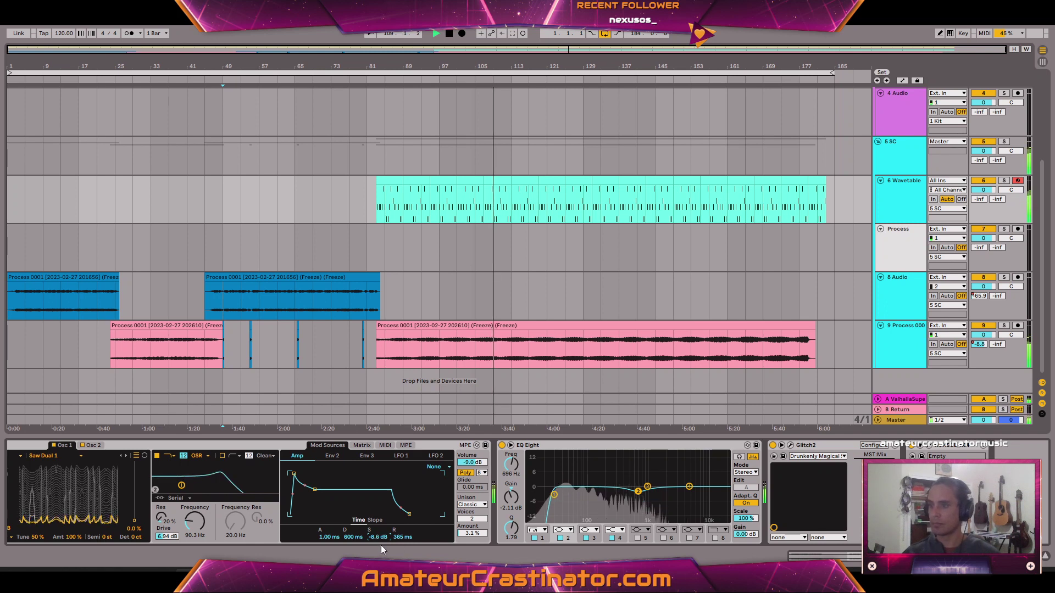
pyautogui.moveTo(378, 539); pyautogui.dragTo(378, 543)
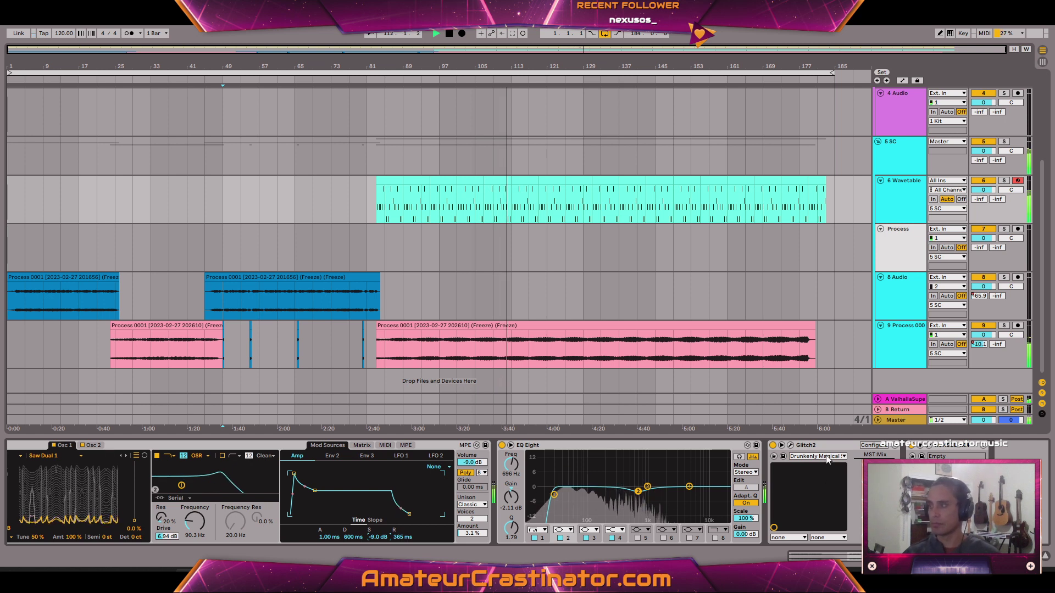
# Check the Glitch2 scene and effect settings on the Wavetable track, and look over the arrangement during playback
pyautogui.click(792, 446)
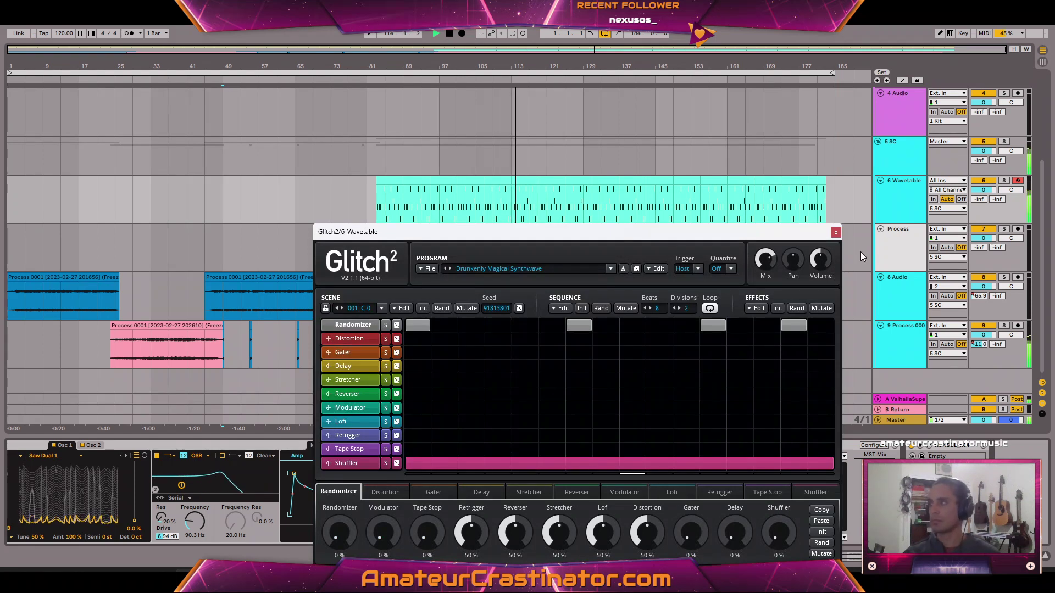
pyautogui.click(835, 233)
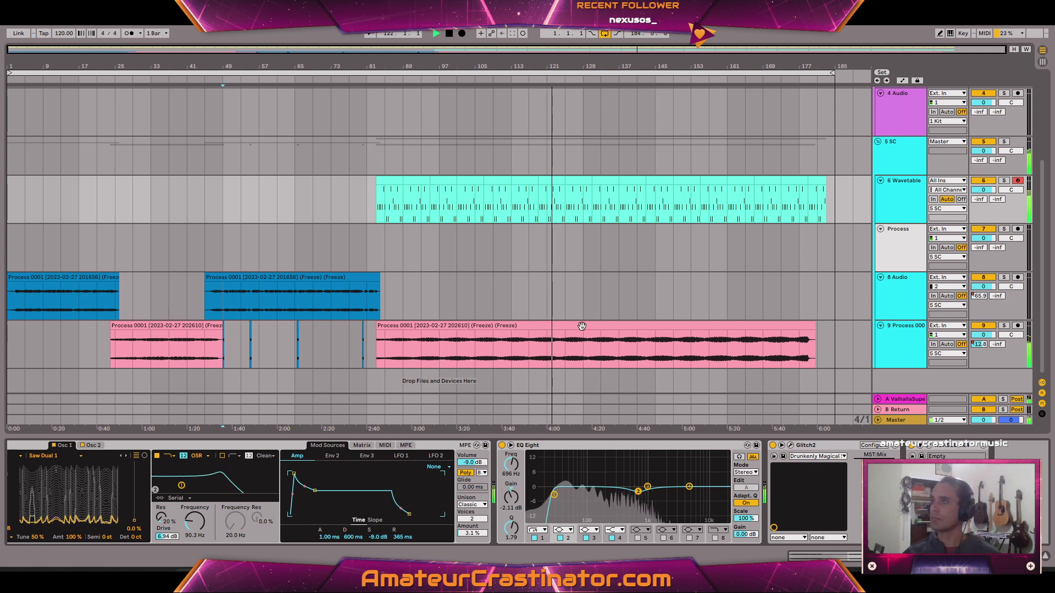
pyautogui.scroll(3, 575, 288)
pyautogui.scroll(4, 576, 290)
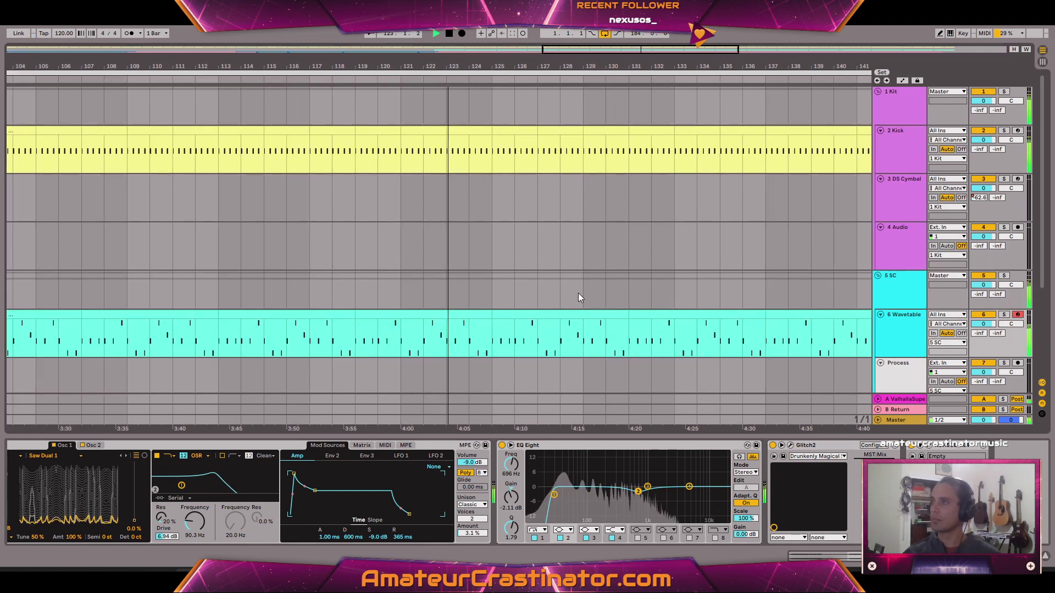
pyautogui.scroll(-2, 576, 295)
pyautogui.scroll(-5, 575, 294)
pyautogui.scroll(2, 558, 289)
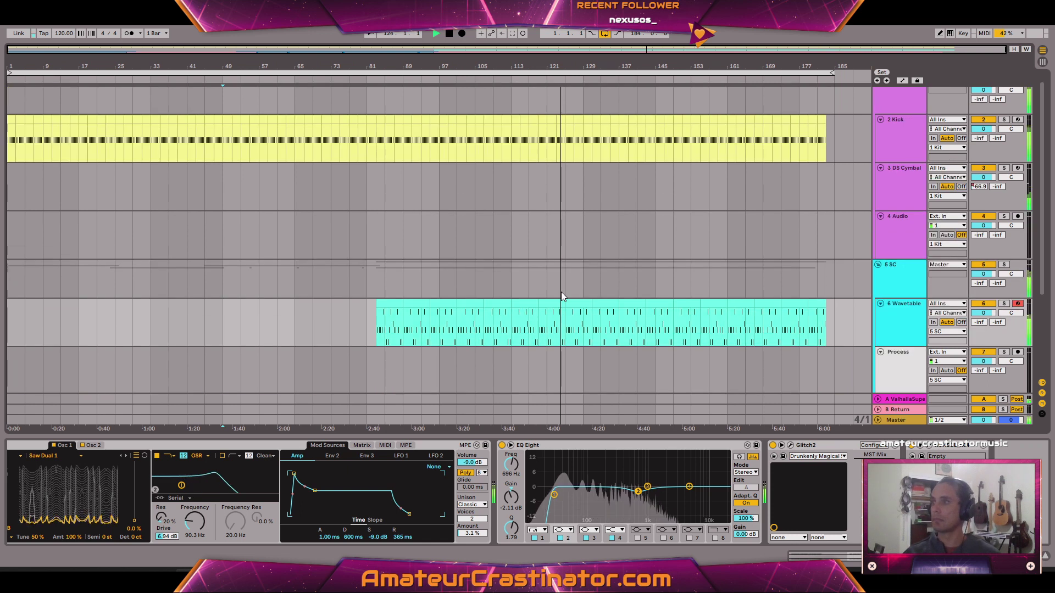
pyautogui.scroll(-3, 556, 296)
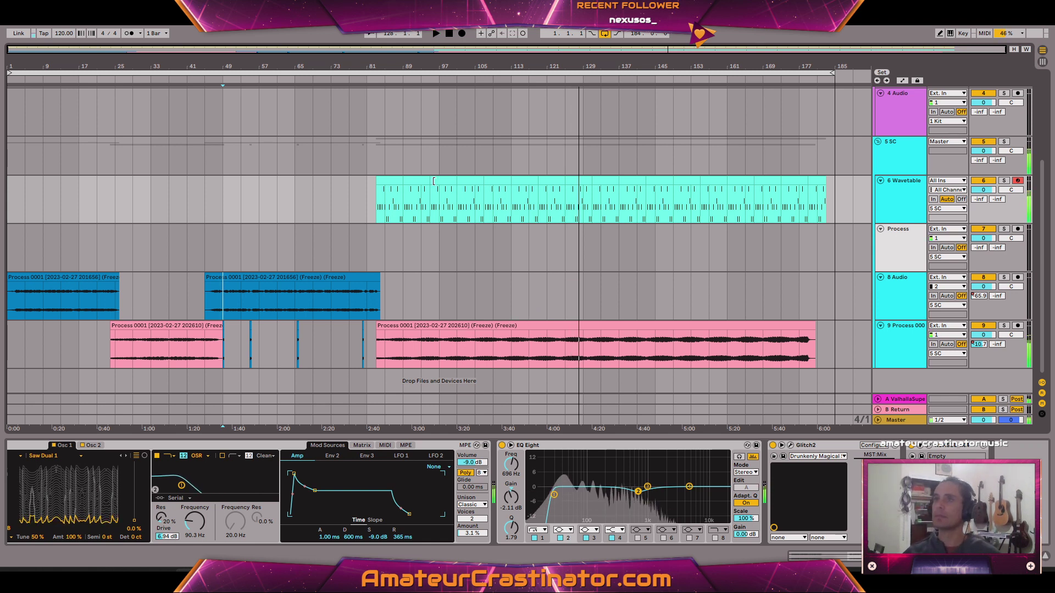
# Open the Live Set stored in the Beep Boop Project folder under Live Recordings
pyautogui.click(12, 17)
pyautogui.click(37, 45)
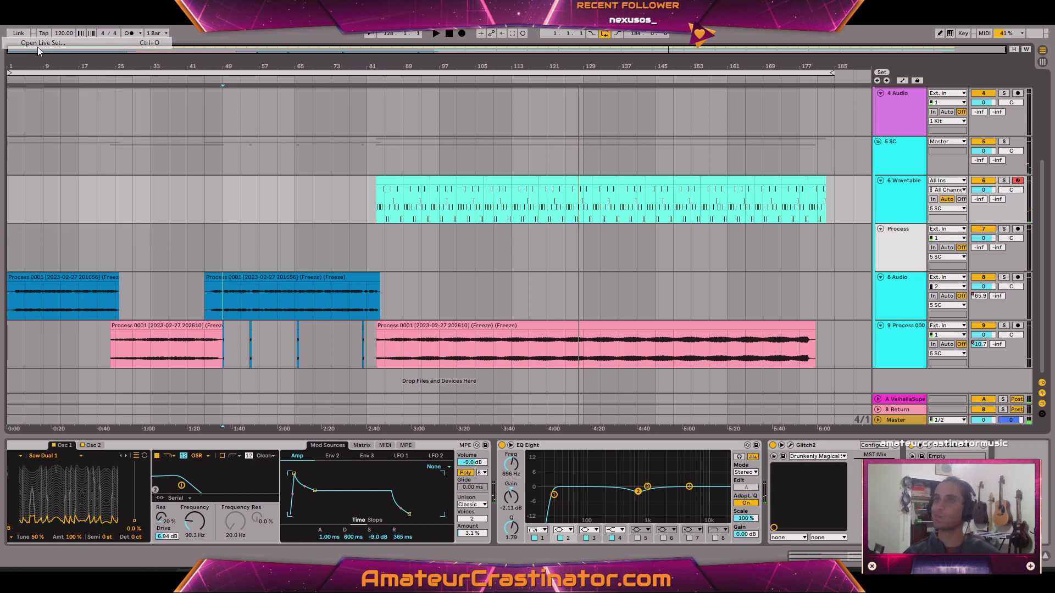
pyautogui.click(200, 55)
pyautogui.scroll(-2, 216, 232)
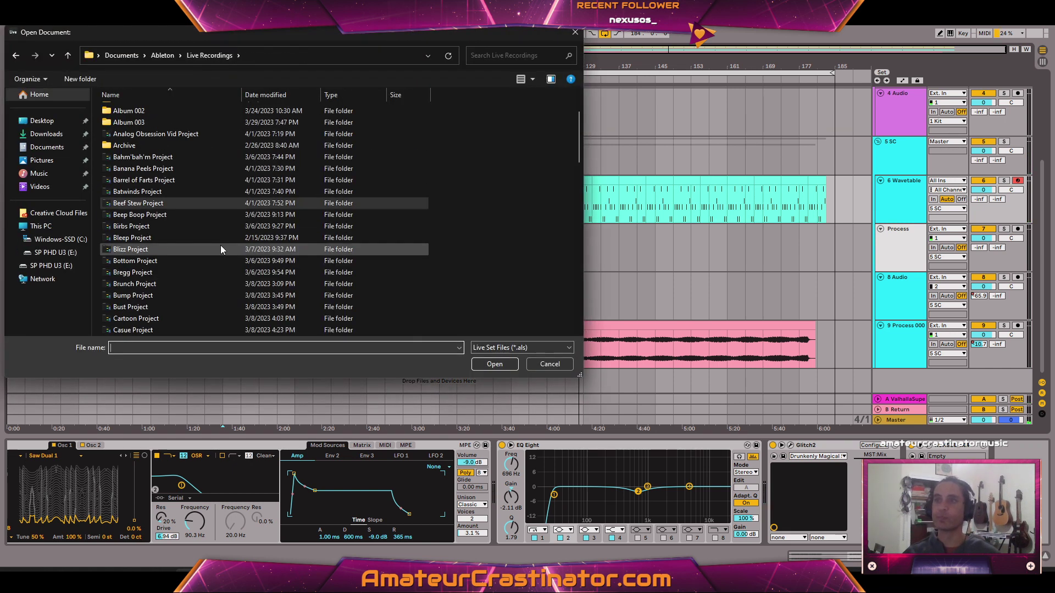
pyautogui.doubleClick(137, 214)
pyautogui.doubleClick(134, 155)
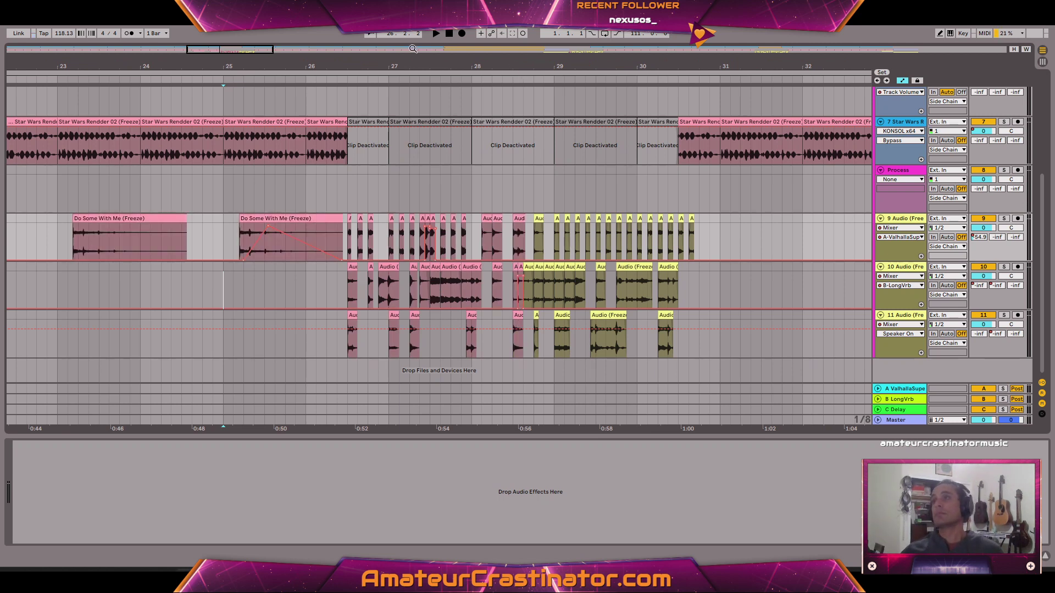
# Play the newly opened set from the start with automation hidden, and review the full arrangement across its tracks
pyautogui.press('a')
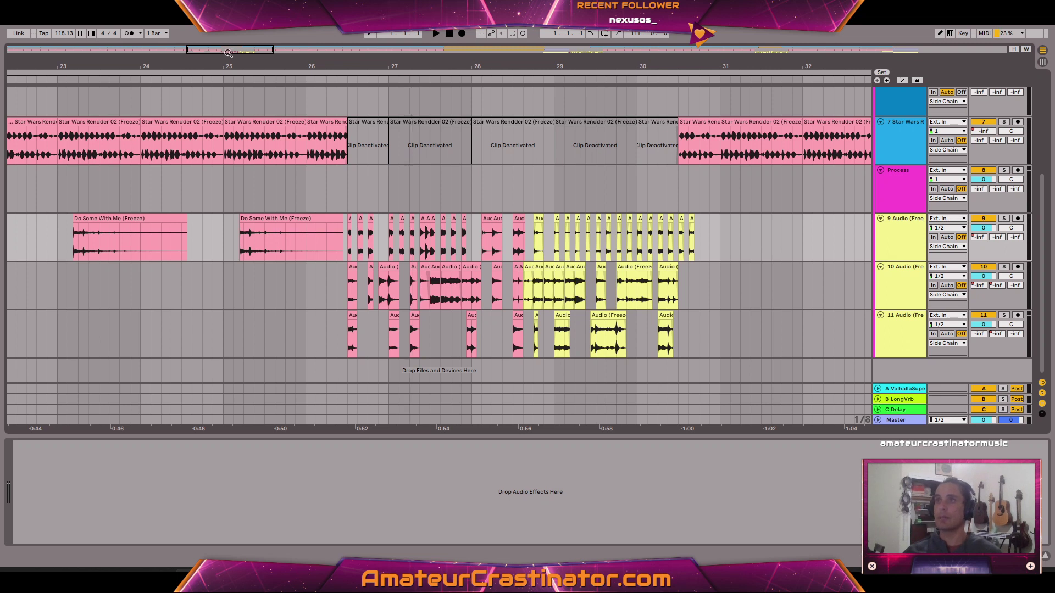
pyautogui.doubleClick(493, 50)
pyautogui.scroll(5, 586, 259)
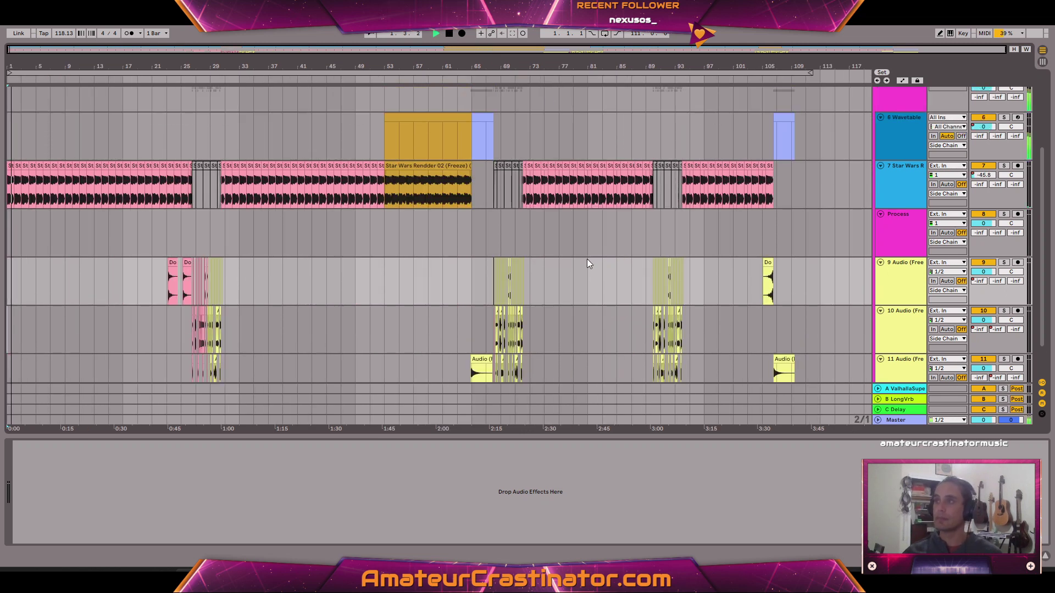
pyautogui.scroll(-5, 585, 261)
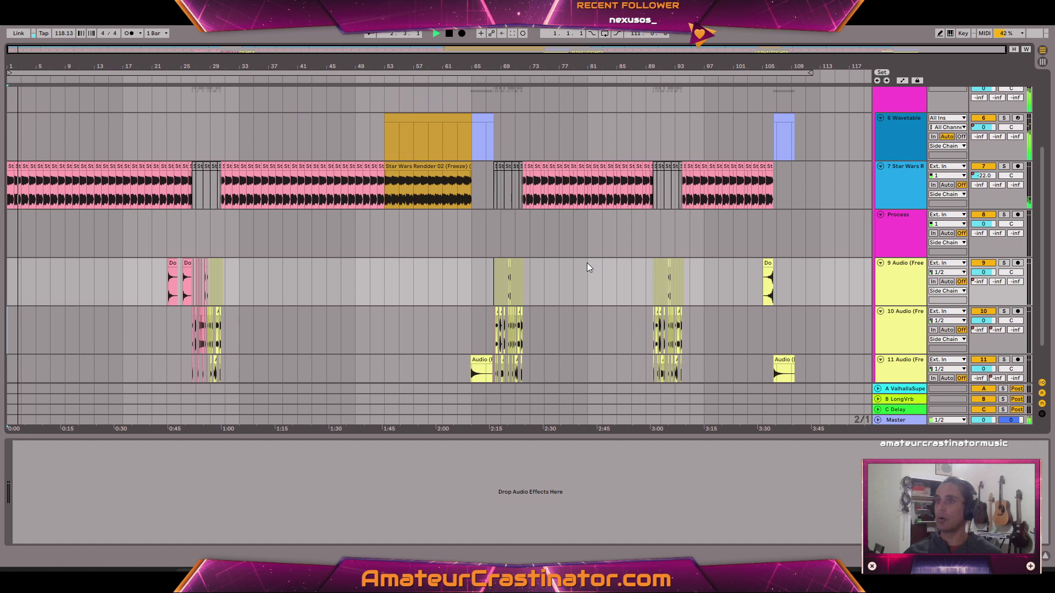
pyautogui.scroll(3, 592, 264)
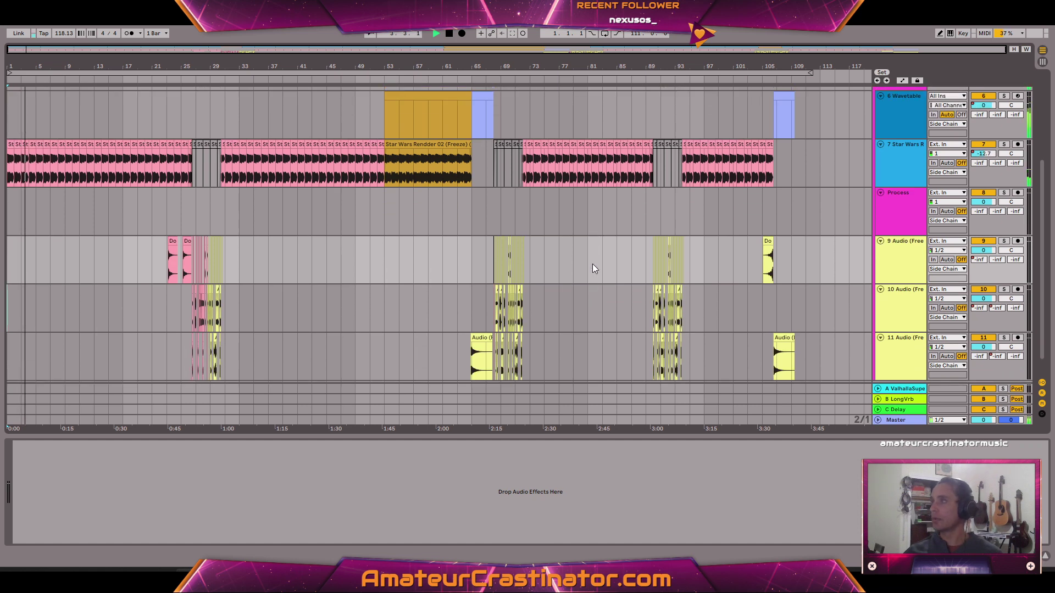
pyautogui.scroll(-1, 592, 259)
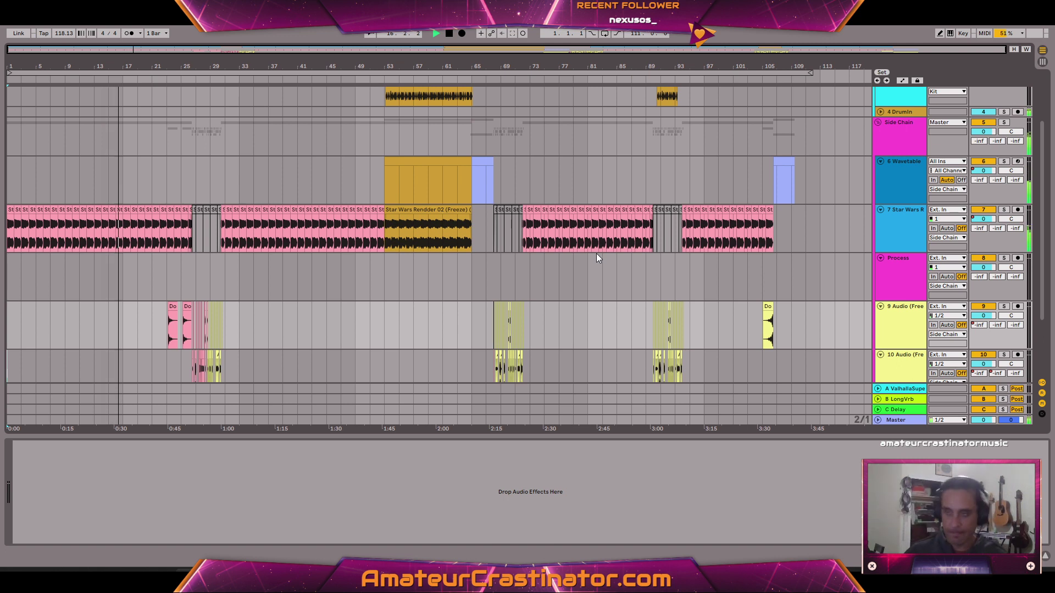
pyautogui.scroll(-3, 294, 295)
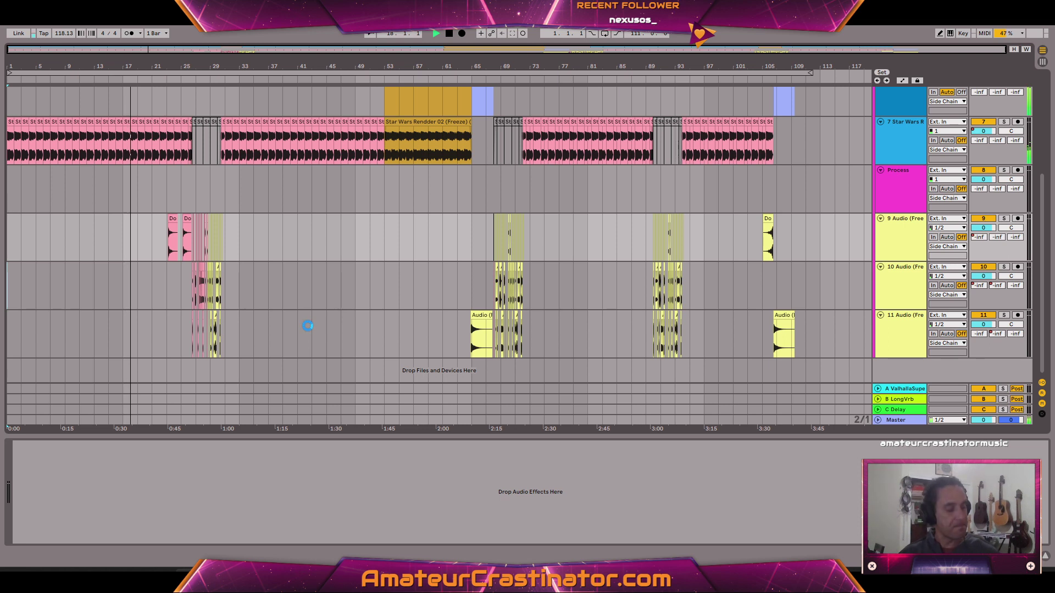
pyautogui.scroll(2, 306, 334)
pyautogui.scroll(4, 306, 337)
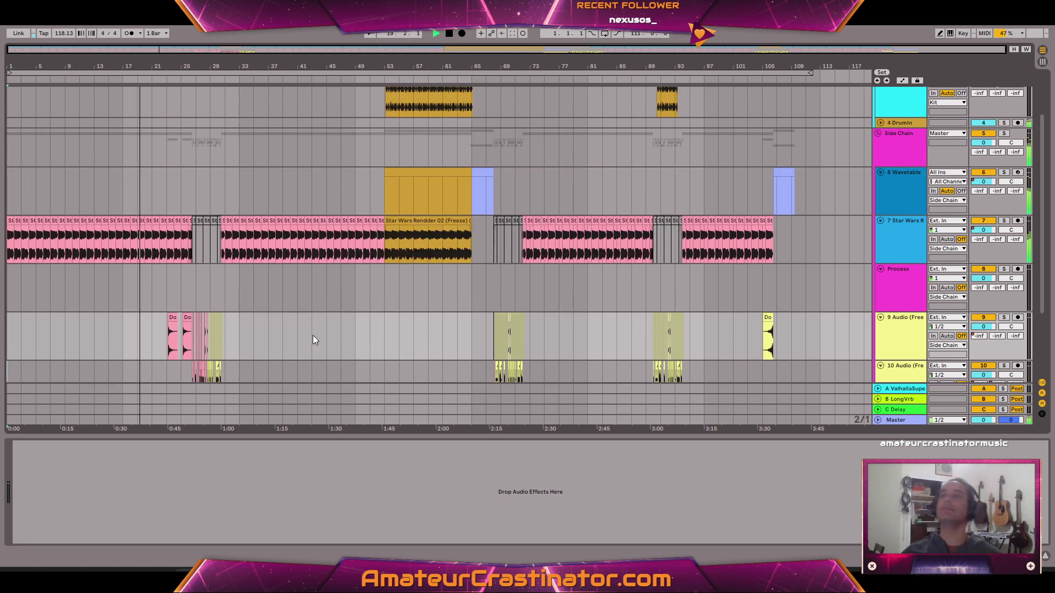
pyautogui.scroll(-6, 315, 334)
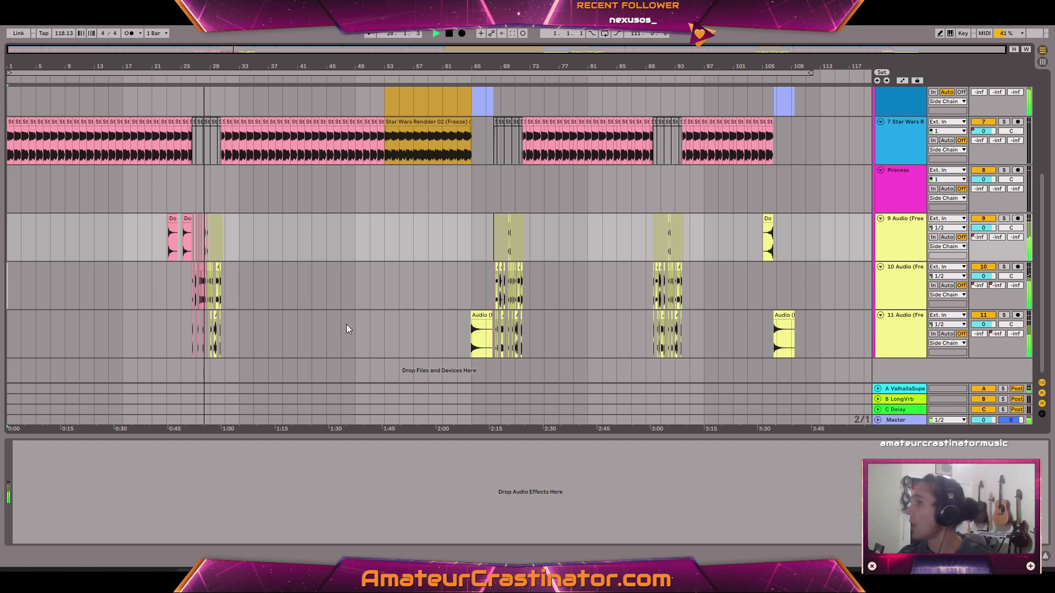
# Move the yellow audio clip at 28.4 from track 9 to the Process track, and solo and audition that track
pyautogui.scroll(8, 197, 297)
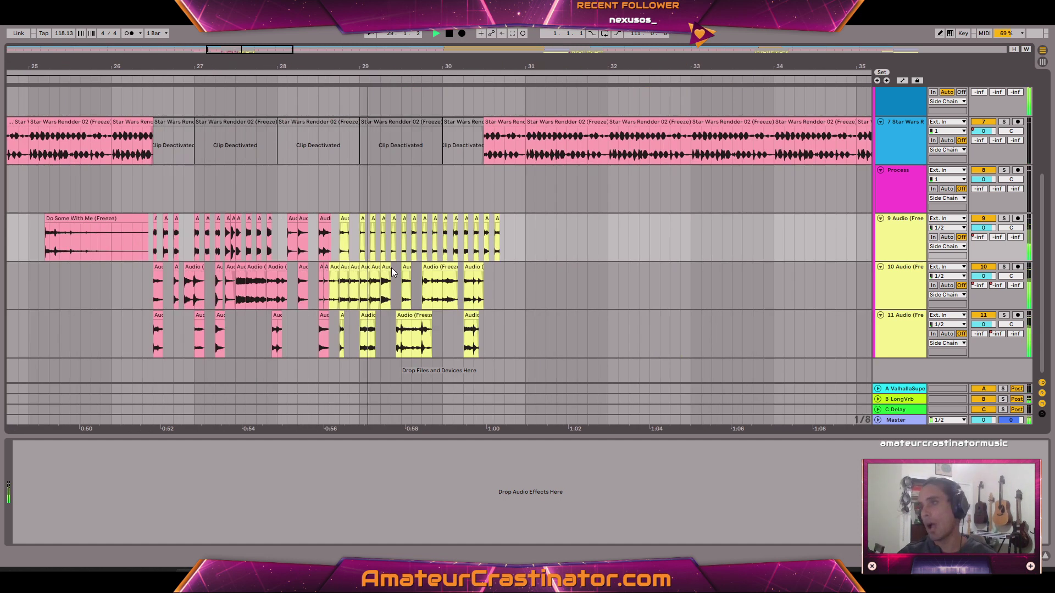
pyautogui.scroll(3, 391, 269)
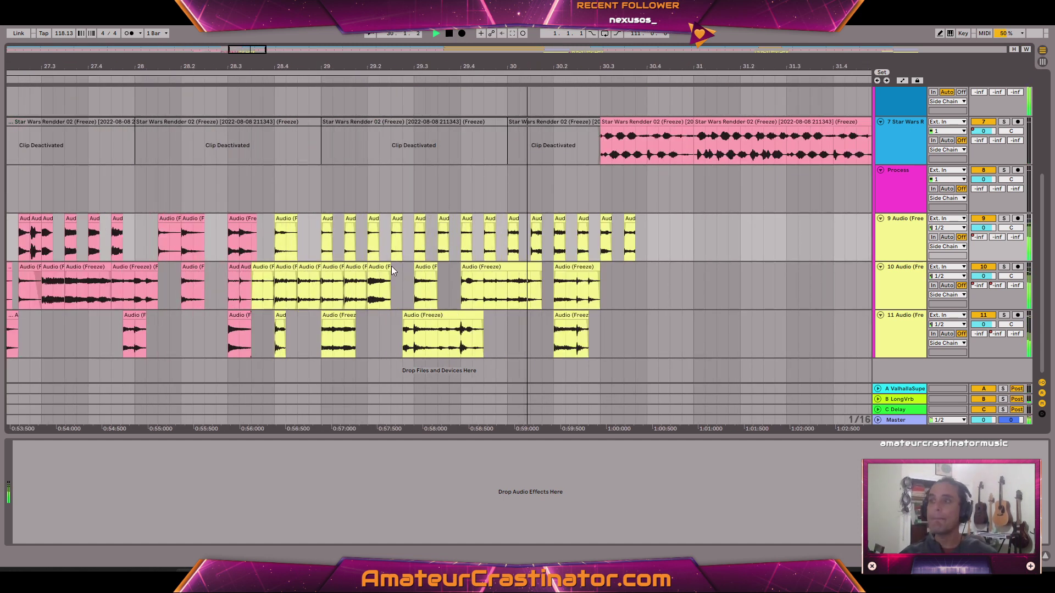
pyautogui.scroll(3, 344, 253)
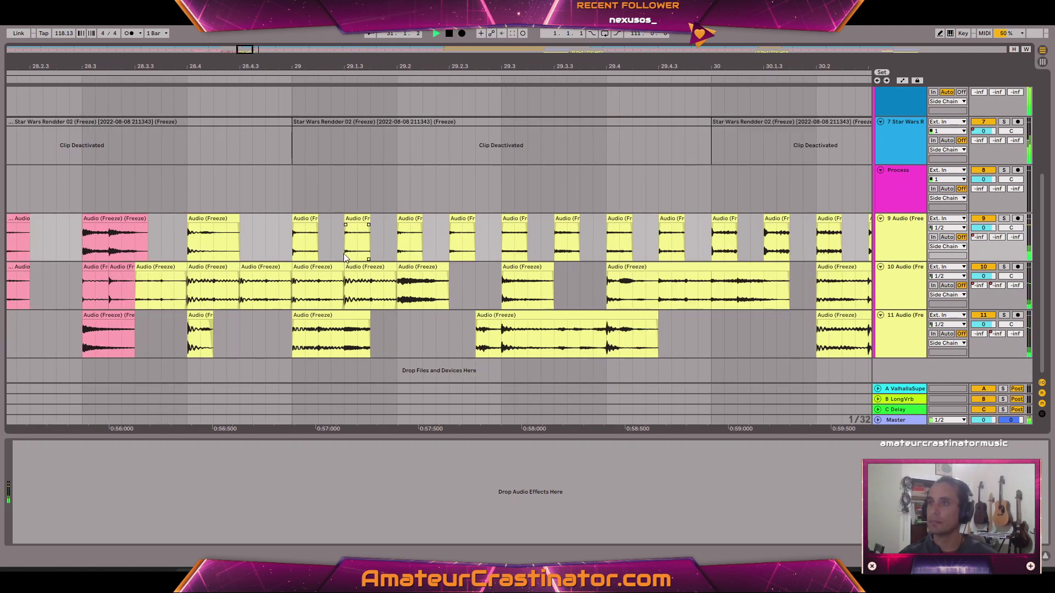
pyautogui.moveTo(215, 199); pyautogui.dragTo(213, 187)
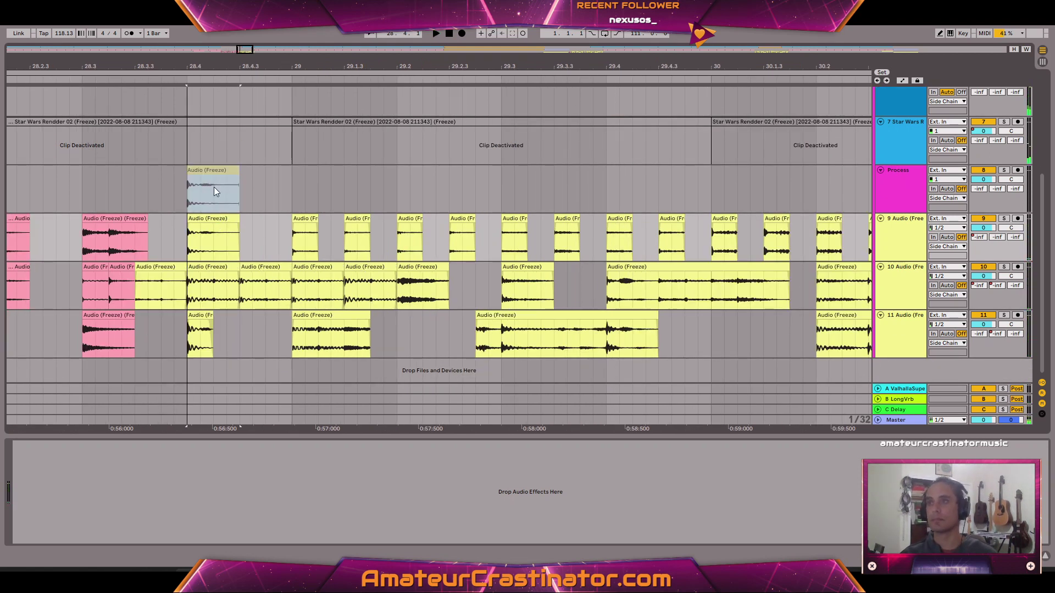
pyautogui.press('space')
pyautogui.press('space')
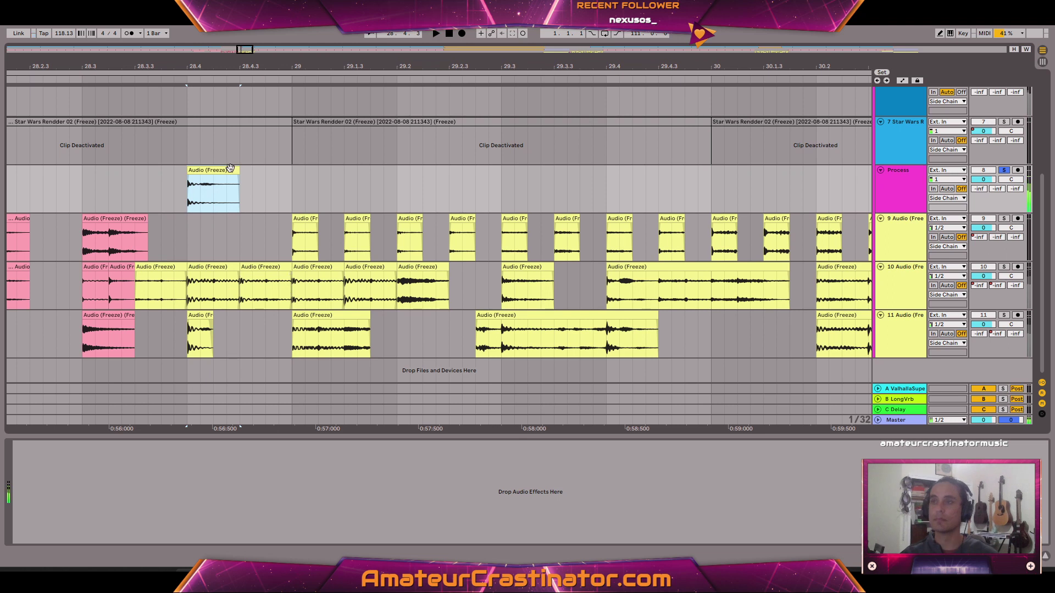
# Add a short fade-out to the end of the clip on the Process track and audition it
pyautogui.moveTo(236, 172)
pyautogui.mouseDown()
pyautogui.moveTo(227, 176)
pyautogui.moveTo(240, 172)
pyautogui.mouseUp()
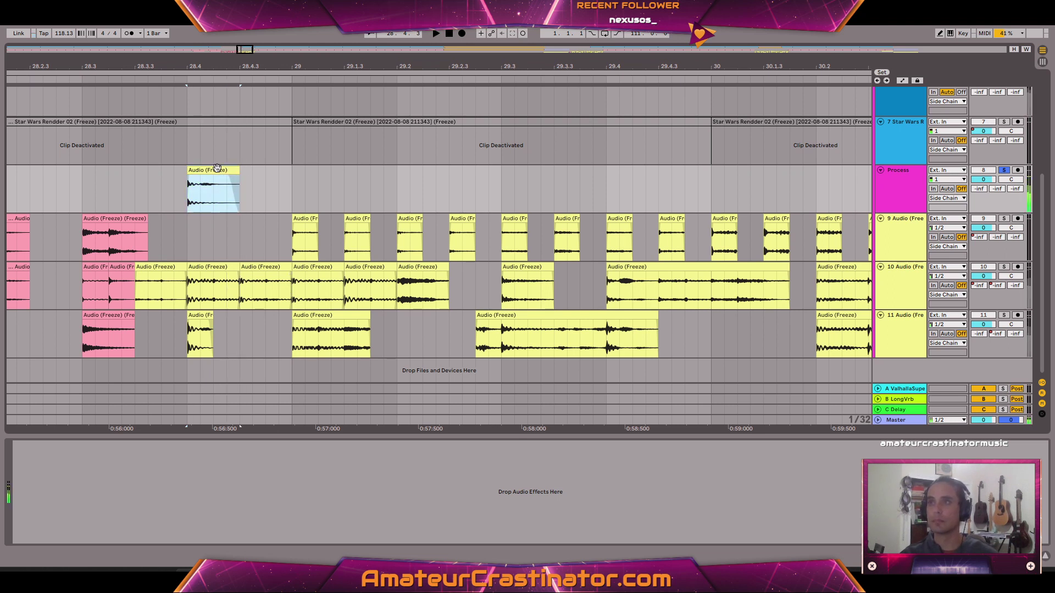
pyautogui.press('space')
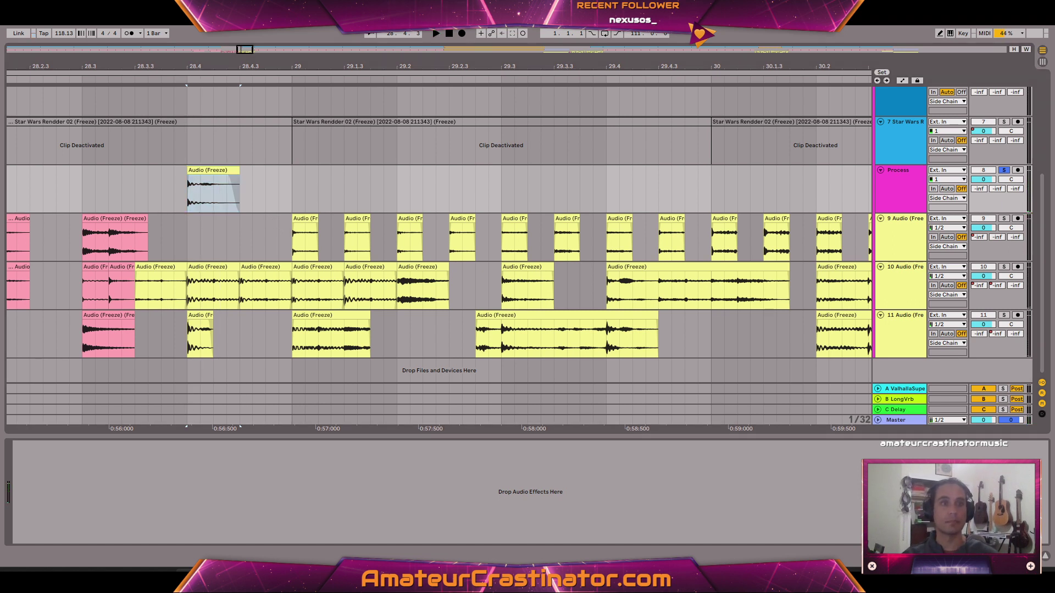
pyautogui.press('space')
# Turn band 1 of an EQ Eight on the Process track into a low-cut filter and audition the clip
pyautogui.click(53, 530)
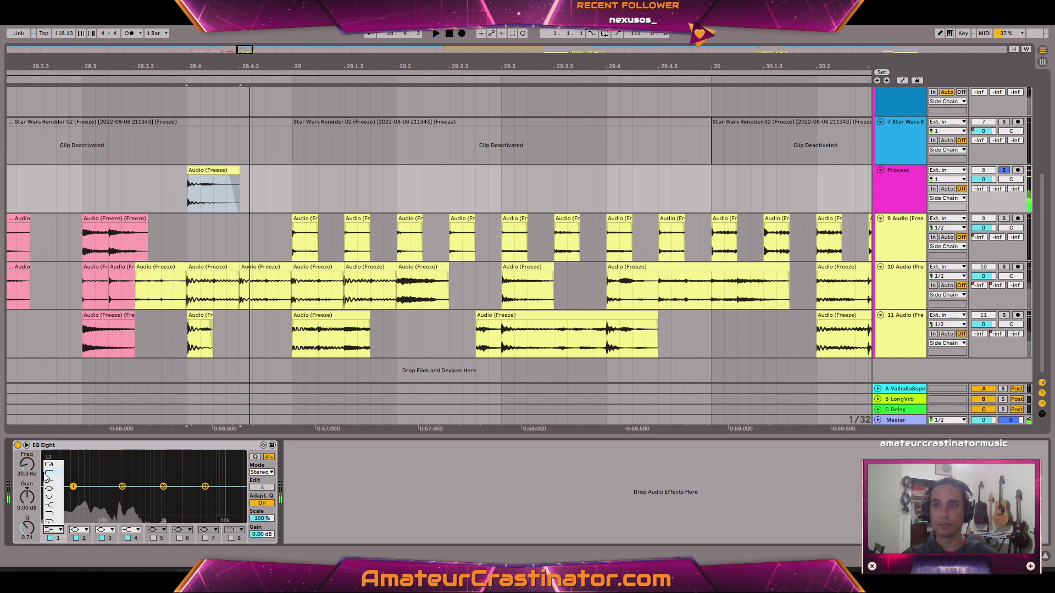
pyautogui.click(49, 466)
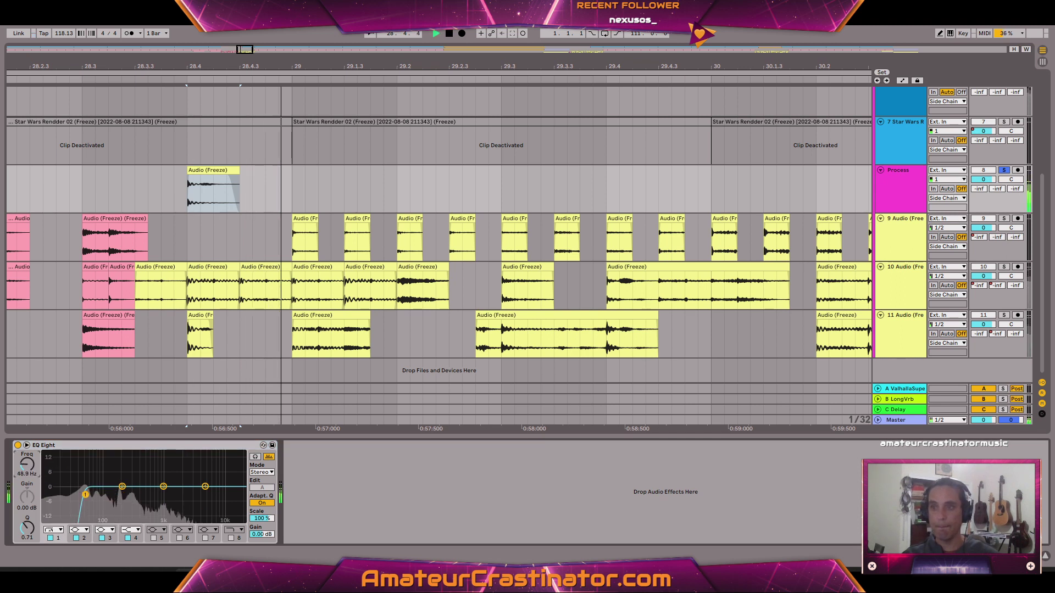
pyautogui.press('space')
pyautogui.press('space')
pyautogui.press('space')
pyautogui.press('space')
# Cut band 2 of the Process track's EQ Eight by 8.06 dB at 102 Hz with a Q of 1.40
pyautogui.moveTo(122, 487); pyautogui.dragTo(105, 504)
pyautogui.press('space')
pyautogui.press('space')
pyautogui.press('space')
pyautogui.press('space')
pyautogui.press('space')
pyautogui.press('space')
pyautogui.moveTo(27, 528); pyautogui.dragTo(27, 514)
# Add a Saturator and a Compressor after the EQ Eight on the Process track, repeatedly auditioning the clip
pyautogui.press('space')
pyautogui.press('space')
pyautogui.press('space')
pyautogui.press('space')
pyautogui.press('space')
pyautogui.press('space')
pyautogui.press('space')
pyautogui.press('space')
pyautogui.press('space')
pyautogui.press('space')
pyautogui.press('space')
pyautogui.press('space')
pyautogui.press('space')
pyautogui.press('space')
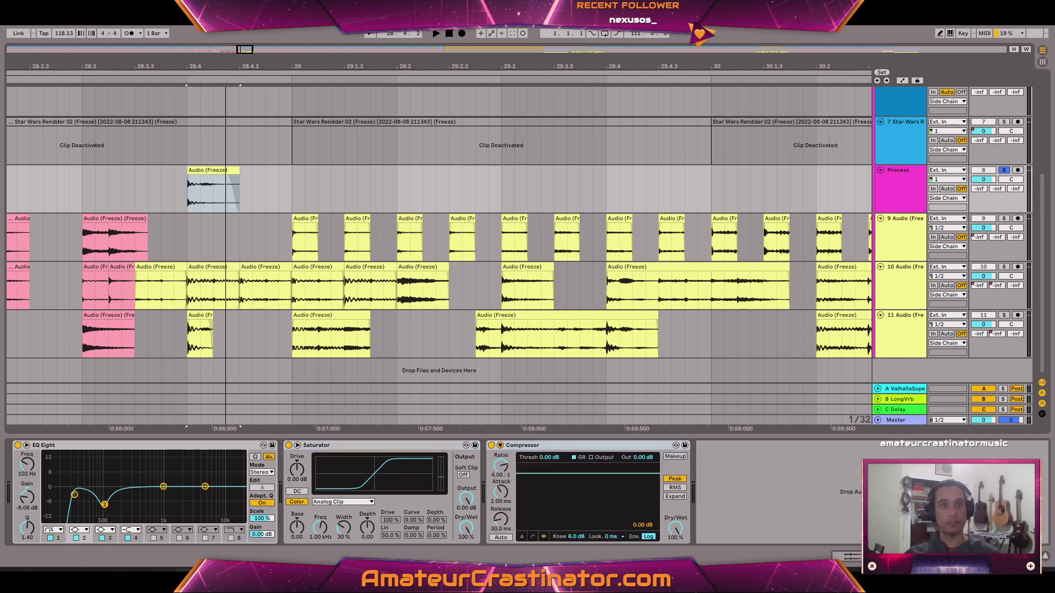
# Set the Saturator's curve to Sinoid Fold and lower the Compressor's threshold to about -26.2 dB on the Process track
pyautogui.click(335, 502)
pyautogui.click(337, 542)
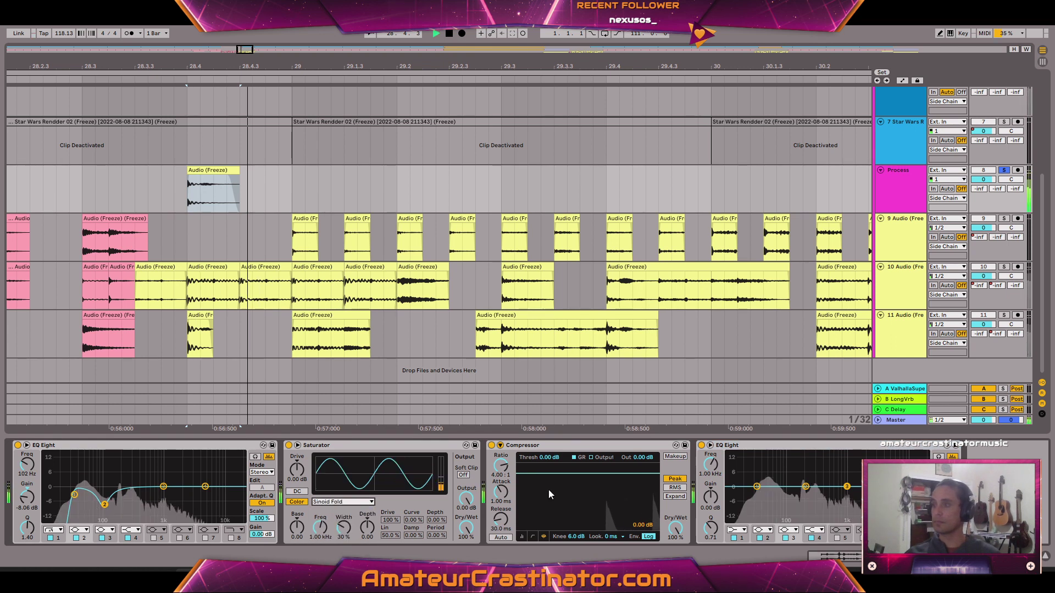
pyautogui.moveTo(560, 474); pyautogui.dragTo(561, 512)
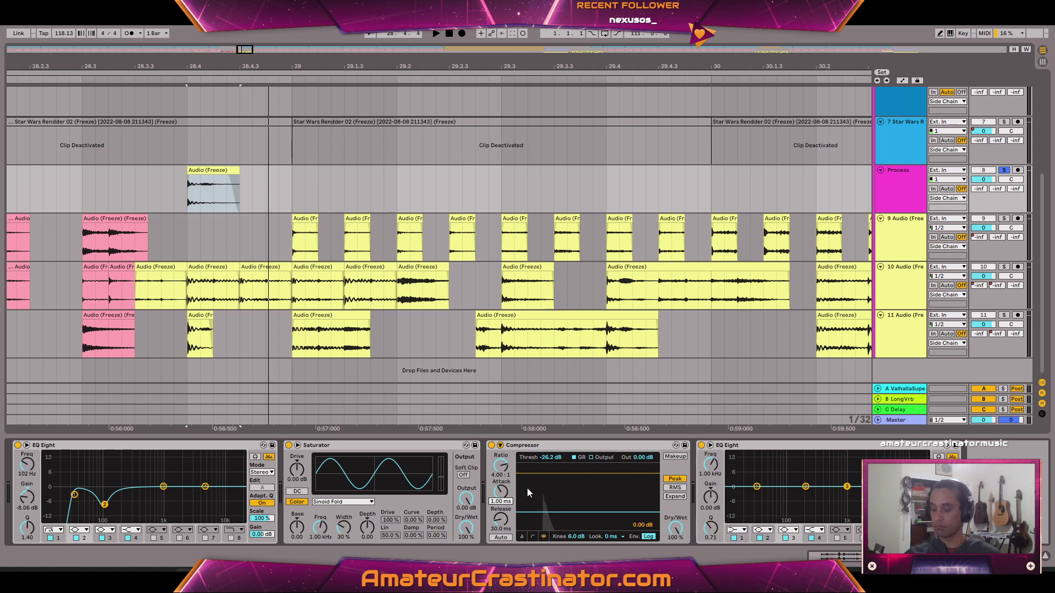
# Set the Compressor to 38 ms attack, 323 ms release and about -28.6 dB threshold, auditioning the clip repeatedly
pyautogui.write('38')
pyautogui.press('Return')
pyautogui.press('space')
pyautogui.press('space')
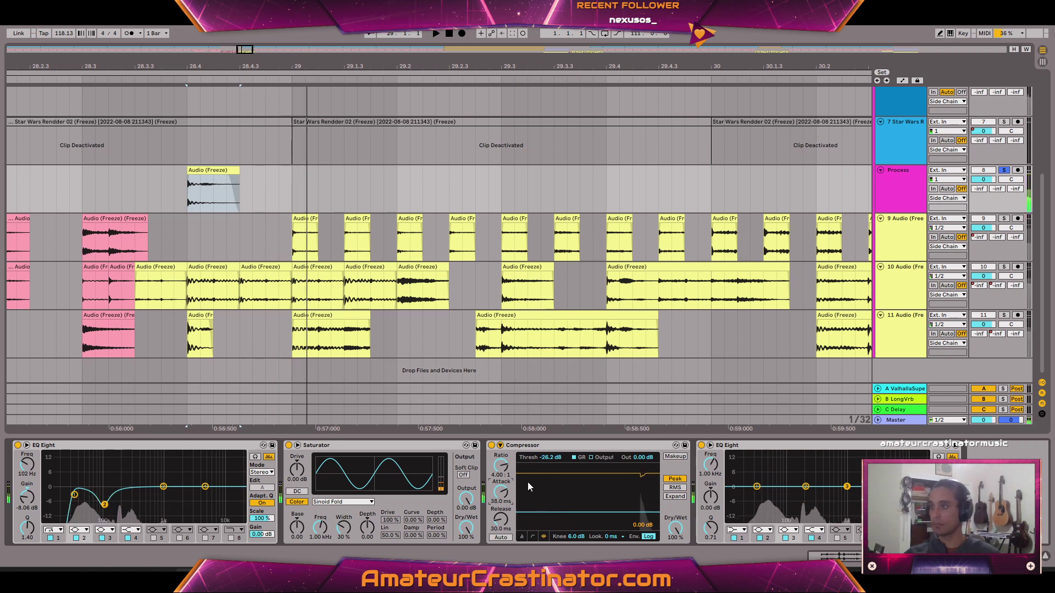
pyautogui.moveTo(500, 524); pyautogui.dragTo(502, 505)
pyautogui.press('space')
pyautogui.press('space')
pyautogui.press('space')
pyautogui.moveTo(617, 512); pyautogui.dragTo(617, 515)
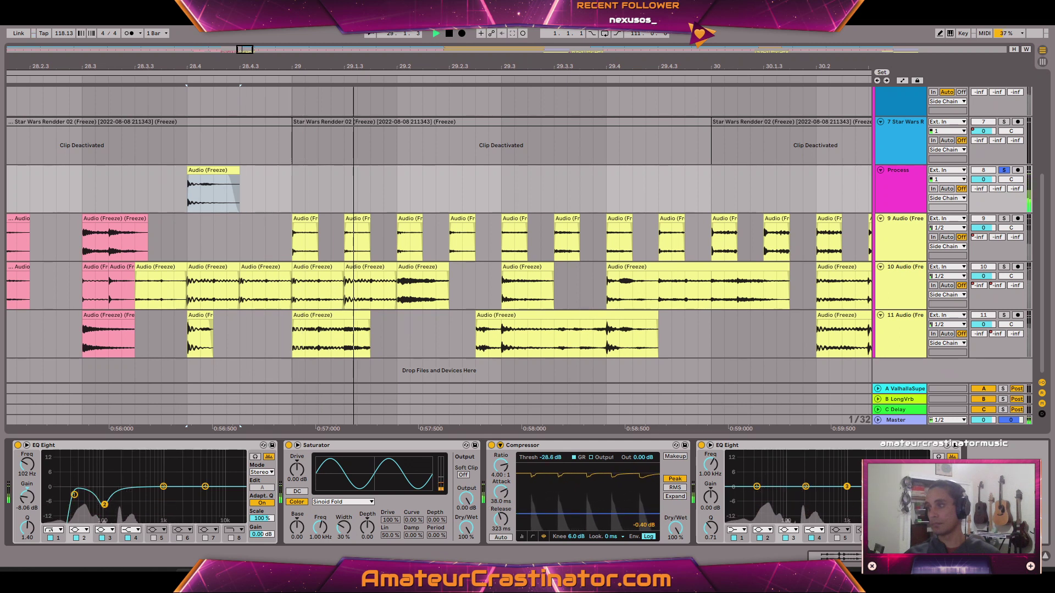
pyautogui.press('space')
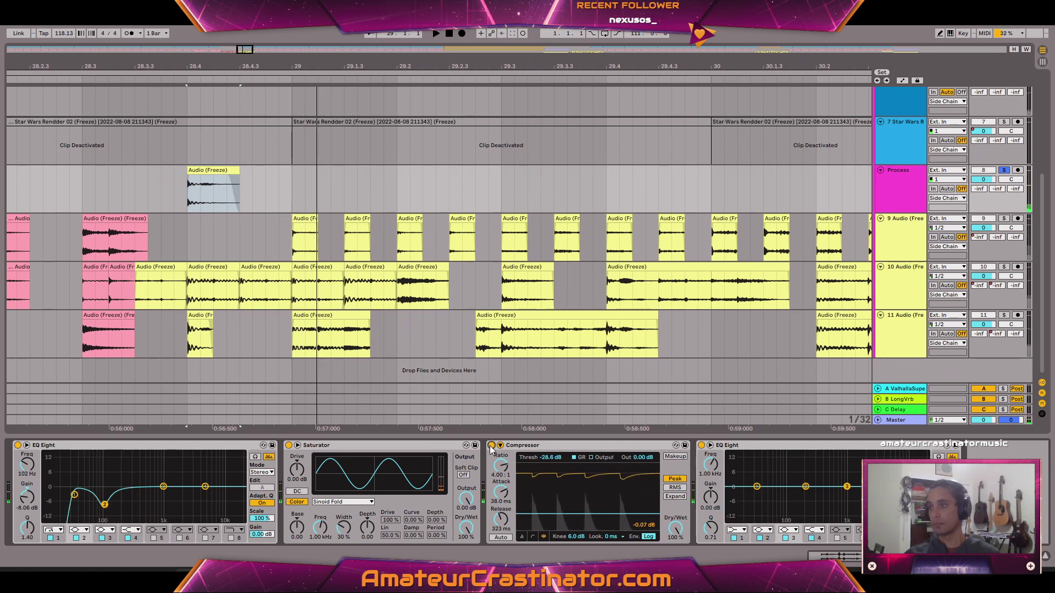
pyautogui.press('space')
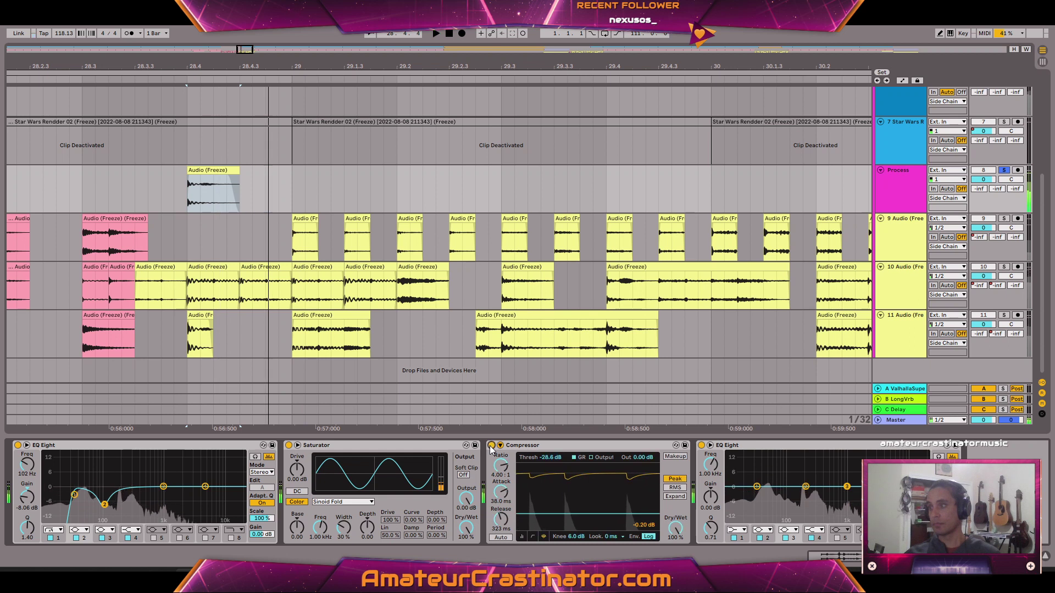
pyautogui.press('space')
pyautogui.press('space')
pyautogui.press('space')
# Turn band 1 of the second EQ Eight into a low-cut filter and audition the clip
pyautogui.click(736, 531)
pyautogui.click(725, 464)
pyautogui.press('space')
pyautogui.press('space')
pyautogui.press('space')
pyautogui.press('space')
# Cut band 2 of the second EQ Eight by 7.07 dB at 102 Hz with a Q of 2.82 and audition
pyautogui.moveTo(806, 487); pyautogui.dragTo(789, 502)
pyautogui.press('space')
pyautogui.press('space')
pyautogui.press('space')
pyautogui.press('space')
pyautogui.moveTo(711, 529); pyautogui.dragTo(711, 501)
pyautogui.press('space')
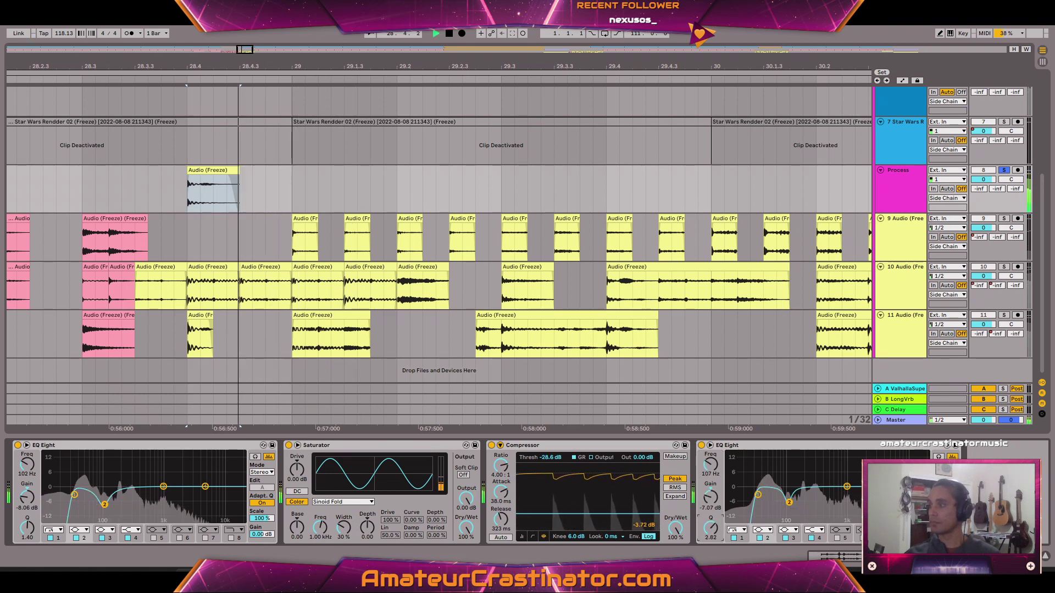
pyautogui.press('space')
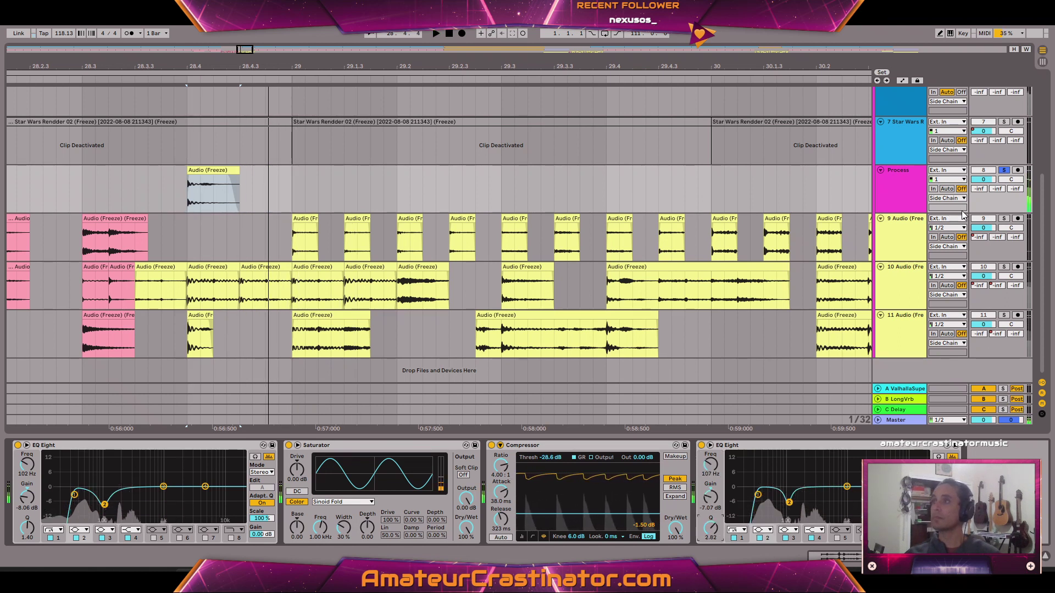
# Bypass all four devices on the Process track and re-enable them to compare the dry and processed clip
pyautogui.click(751, 446)
pyautogui.keyDown('shift'); pyautogui.click(205, 446); pyautogui.keyUp('shift')
pyautogui.click(287, 446)
pyautogui.press('space')
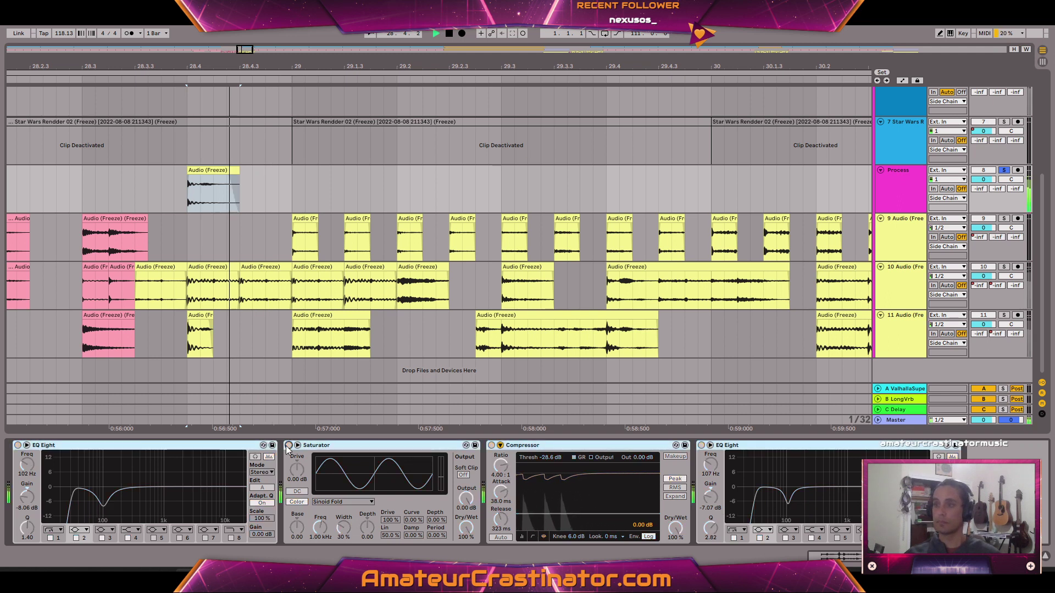
pyautogui.click(288, 445)
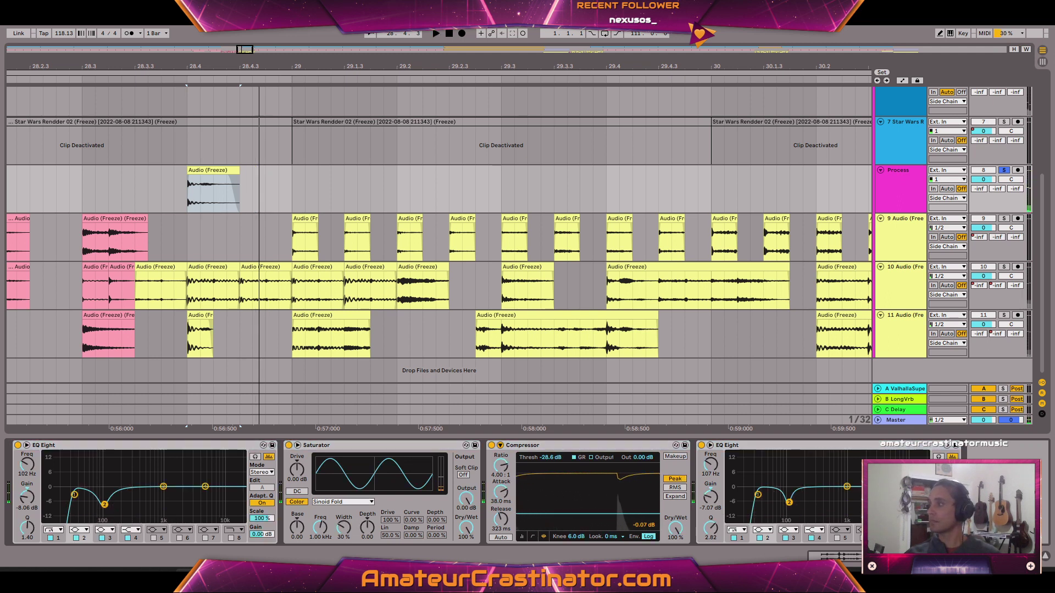
# Raise the second EQ Eight's band 1 low-cut frequency to 441 Hz and audition the clip
pyautogui.click(945, 487)
pyautogui.press('space')
pyautogui.click(734, 538)
pyautogui.press('space')
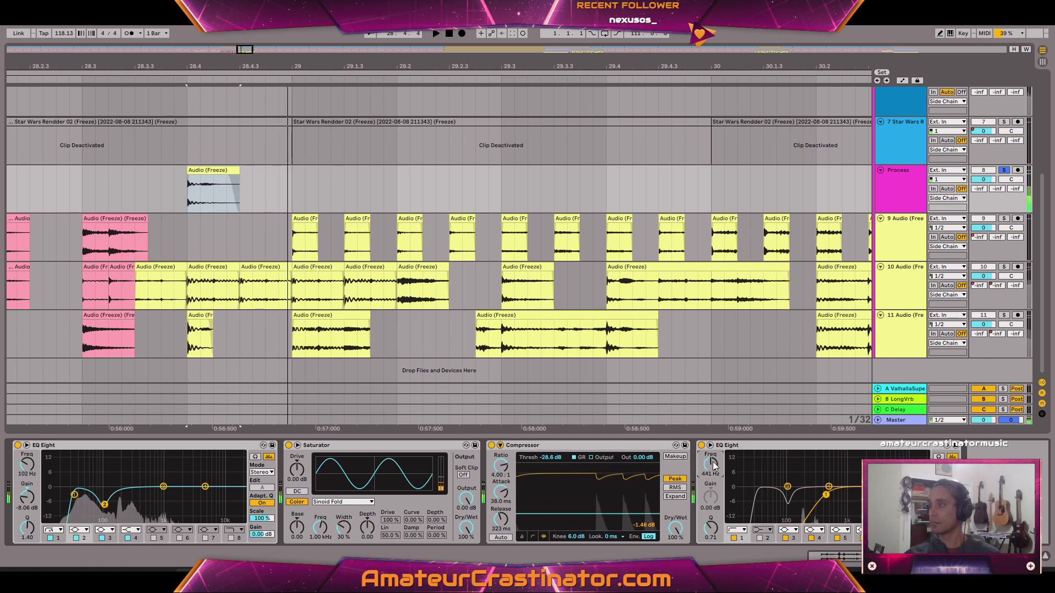
# Freeze and flatten the Process track to render the clip with its effects
pyautogui.rightClick(916, 179)
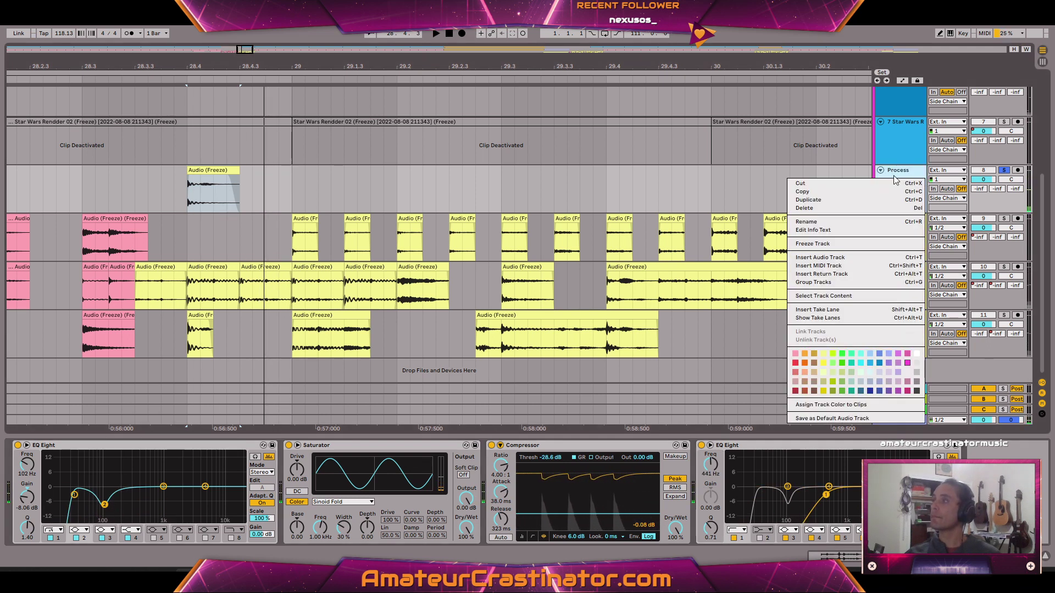
pyautogui.click(916, 175)
pyautogui.rightClick(892, 189)
pyautogui.click(916, 254)
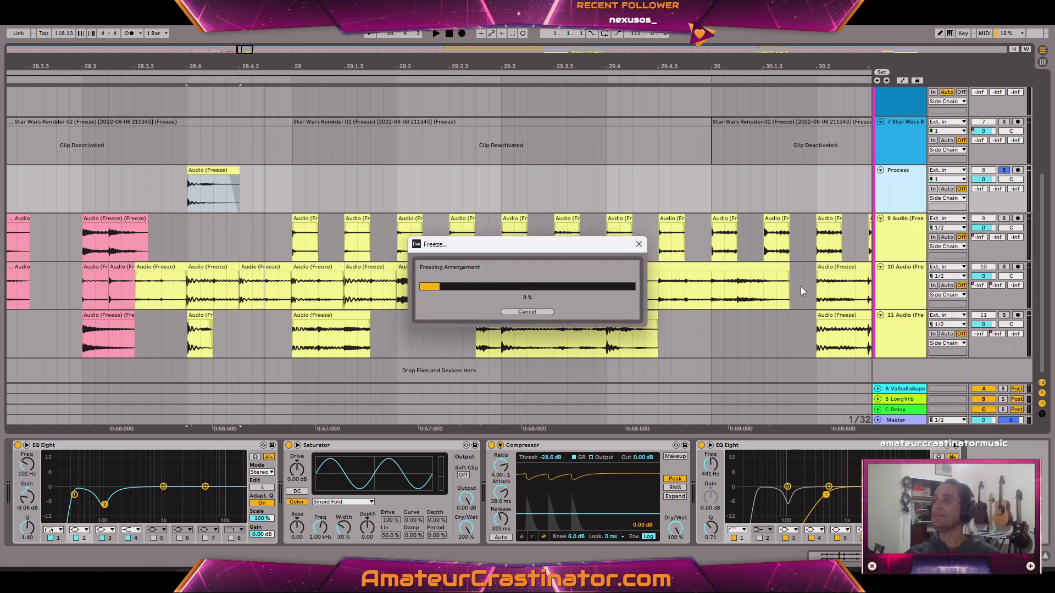
pyautogui.rightClick(909, 182)
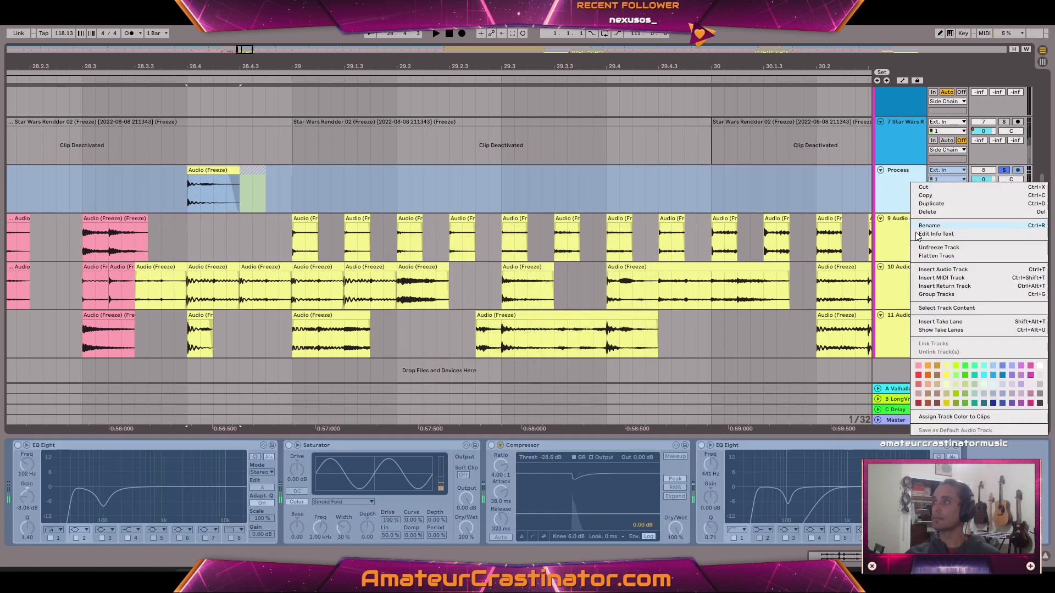
pyautogui.click(936, 256)
# Color the rendered clip pink and move it to track 9 at 28.4, deleting the leftover tail on the Process track
pyautogui.rightClick(211, 169)
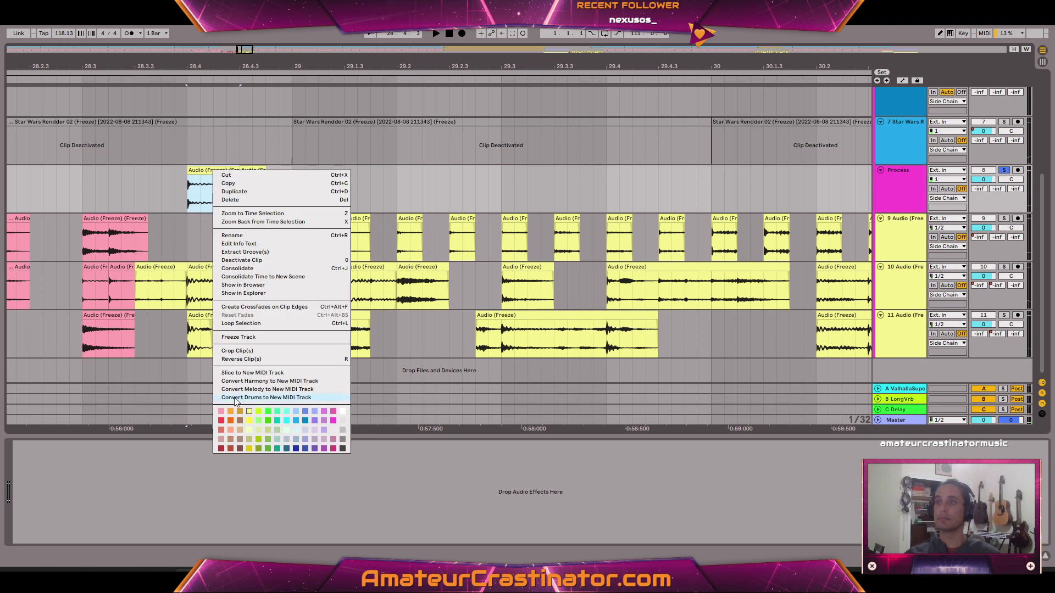
pyautogui.click(221, 412)
pyautogui.moveTo(215, 171); pyautogui.dragTo(304, 185)
pyautogui.press('Delete')
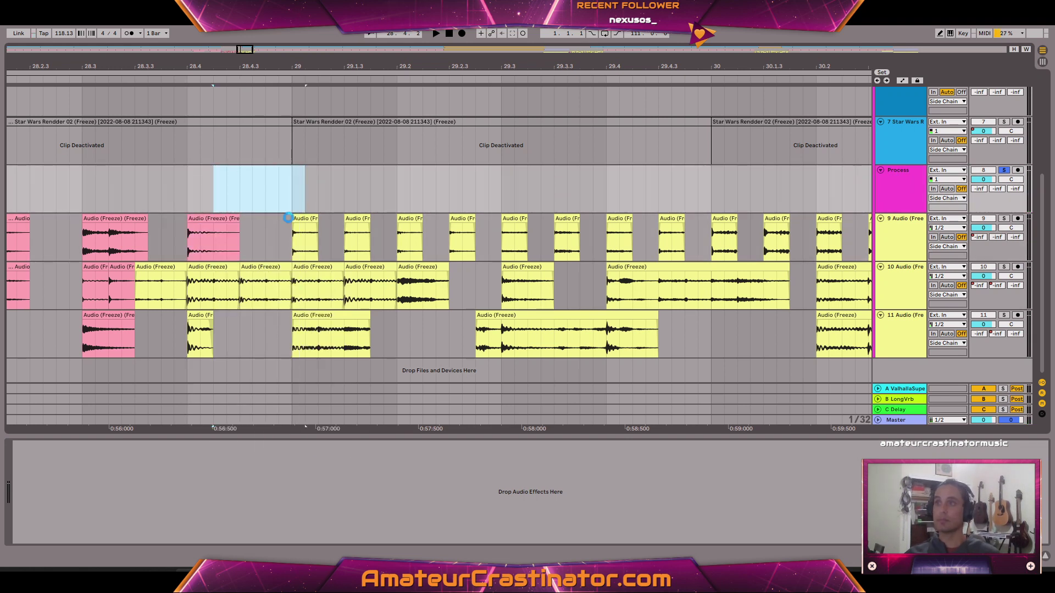
# Move the yellow clips from bar 29 through 30.3.3 on track 9 to the Process track and audition them
pyautogui.click(309, 218)
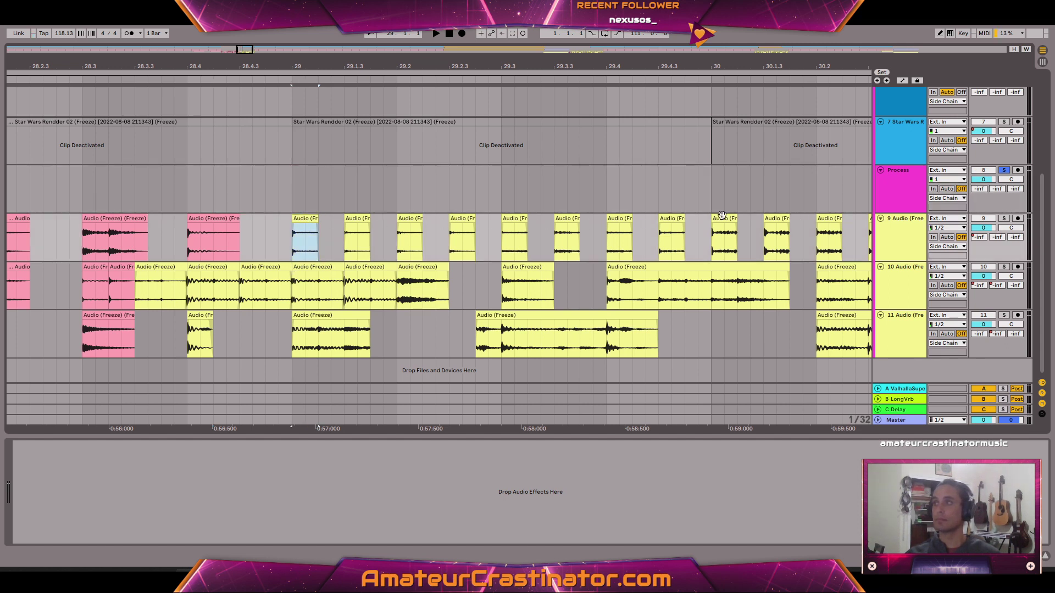
pyautogui.hscroll(5, 619, 206)
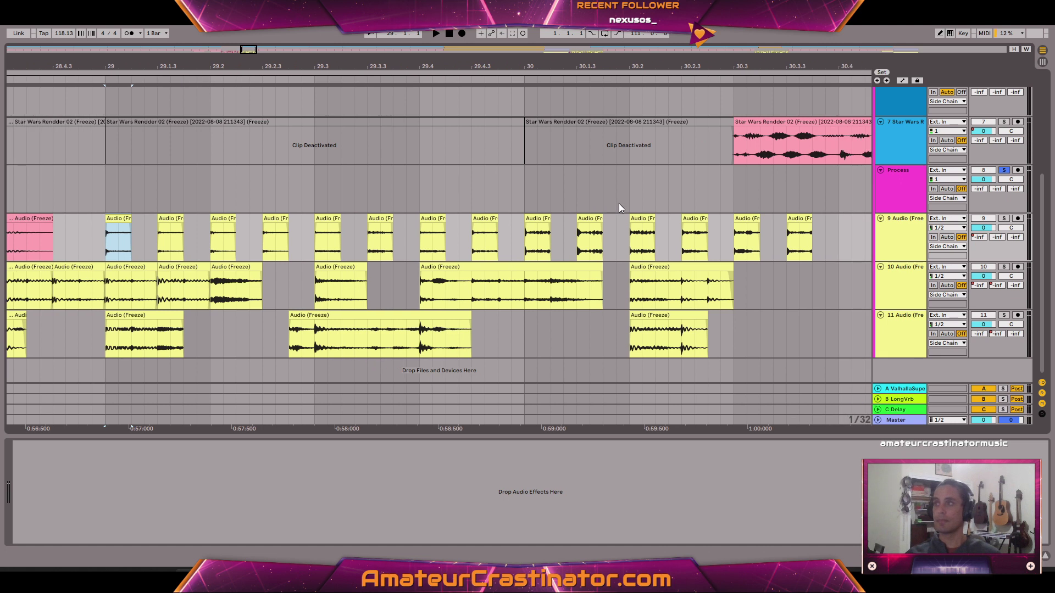
pyautogui.keyDown('shift'); pyautogui.click(803, 219); pyautogui.keyUp('shift')
pyautogui.moveTo(802, 220); pyautogui.dragTo(800, 205)
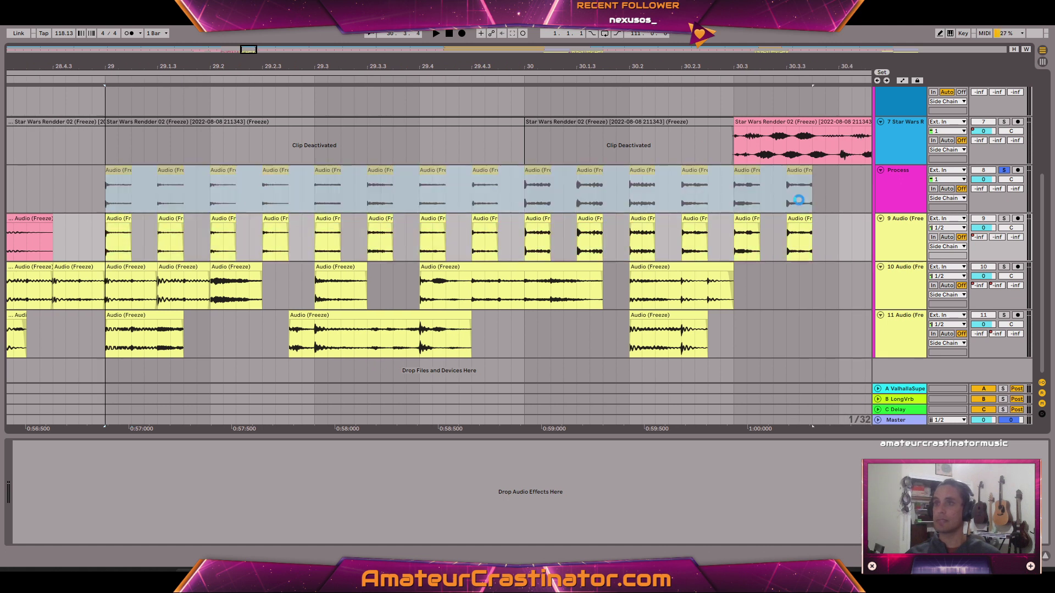
pyautogui.press('space')
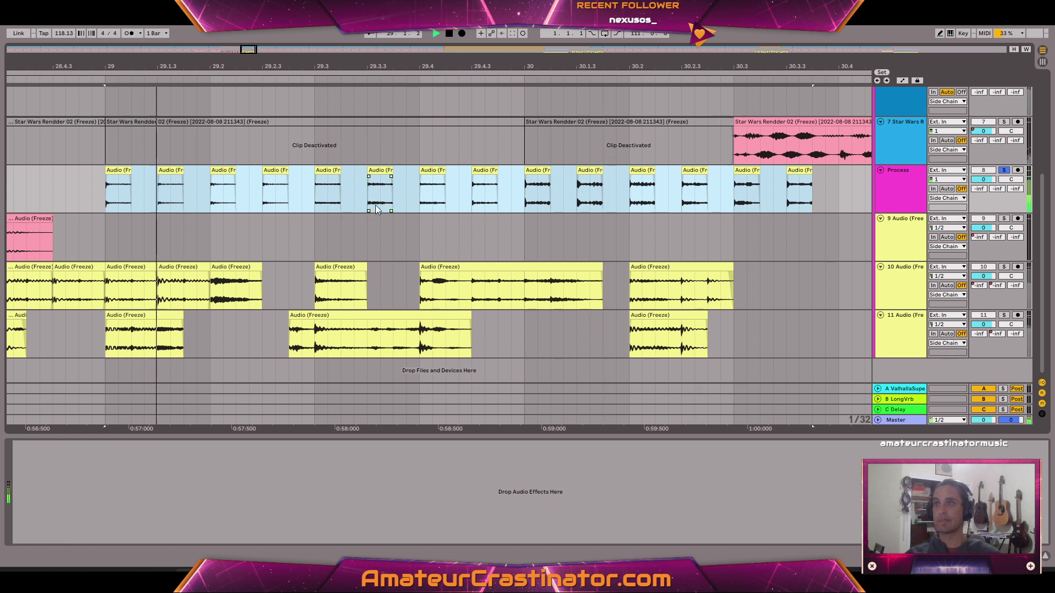
pyautogui.press('space')
# Return the four clips from 29.3 through 29.4.3 on the Process track to track 9
pyautogui.click(329, 171)
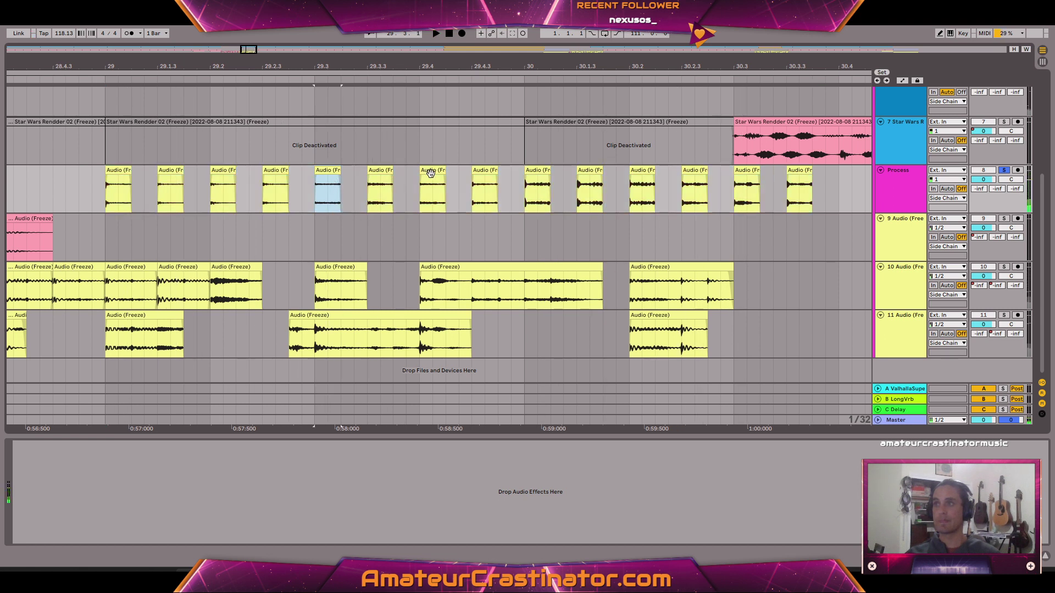
pyautogui.keyDown('shift'); pyautogui.click(486, 170); pyautogui.keyUp('shift')
pyautogui.moveTo(486, 171); pyautogui.dragTo(486, 219)
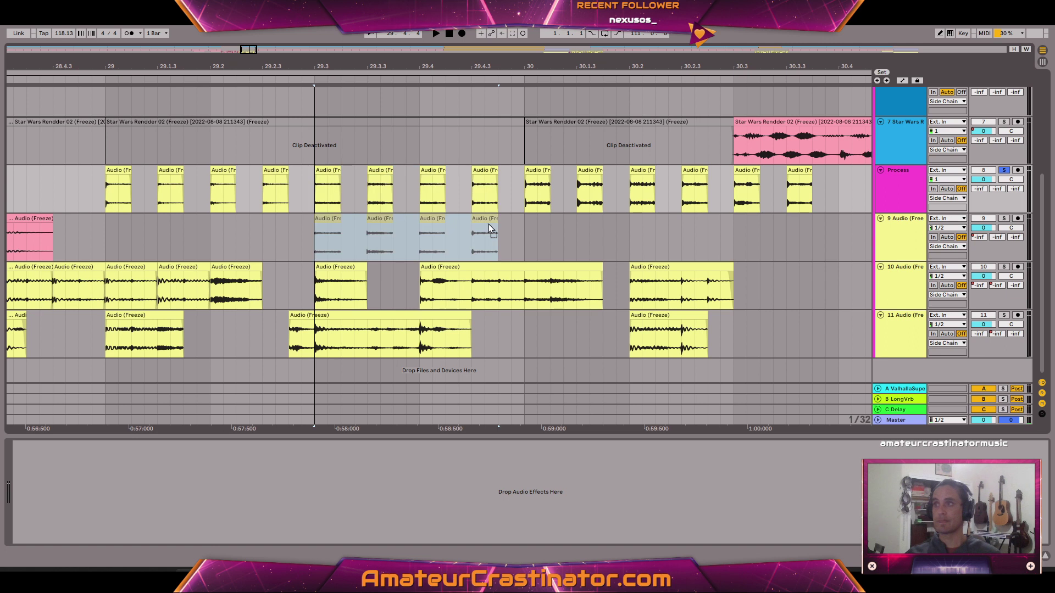
# Audition the clips from bar 30 onward on the Process track and move all of them back to track 9
pyautogui.click(538, 171)
pyautogui.press('space')
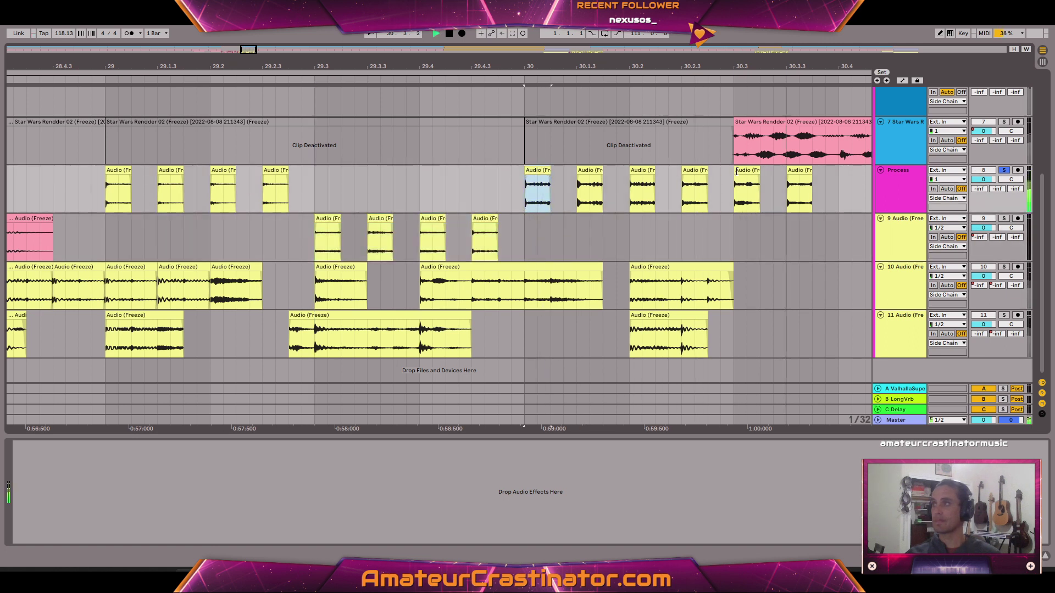
pyautogui.keyDown('shift'); pyautogui.click(692, 168); pyautogui.keyUp('shift')
pyautogui.keyDown('shift'); pyautogui.click(811, 171); pyautogui.keyUp('shift')
pyautogui.moveTo(811, 172); pyautogui.dragTo(838, 205)
# Audition the four clips remaining on the Process track from the start of bar 29
pyautogui.click(109, 188)
pyautogui.press('space')
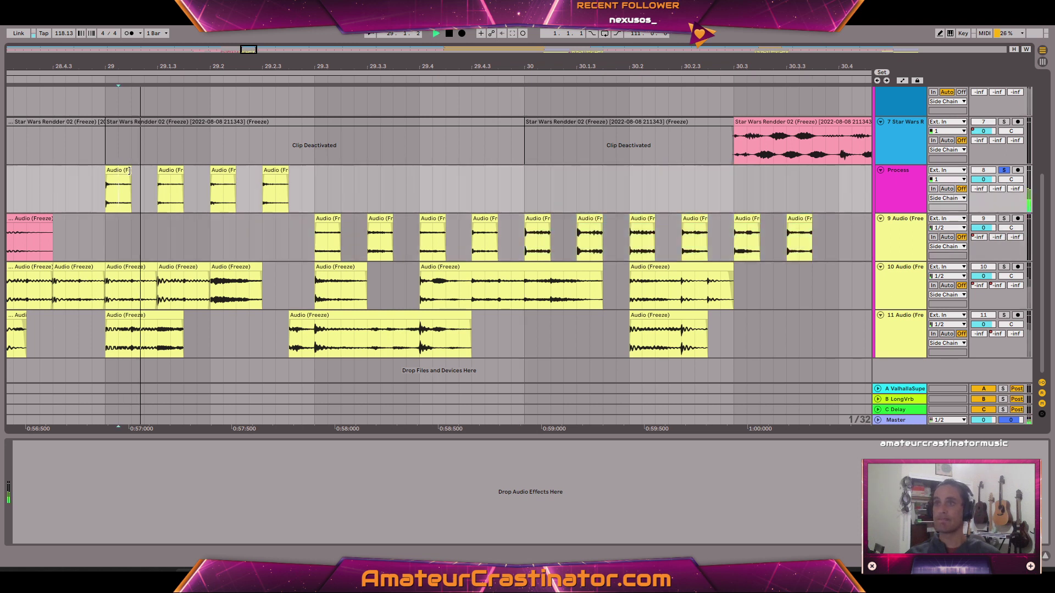
pyautogui.click(114, 172)
pyautogui.press('space')
pyautogui.press('space')
pyautogui.press('space')
pyautogui.press('space')
pyautogui.press('space')
# Load FetDrive on the Process track, raise its Drive to around the midpoint and brighten Tone to about 66 %
pyautogui.hotkey('alt', 'Tab')
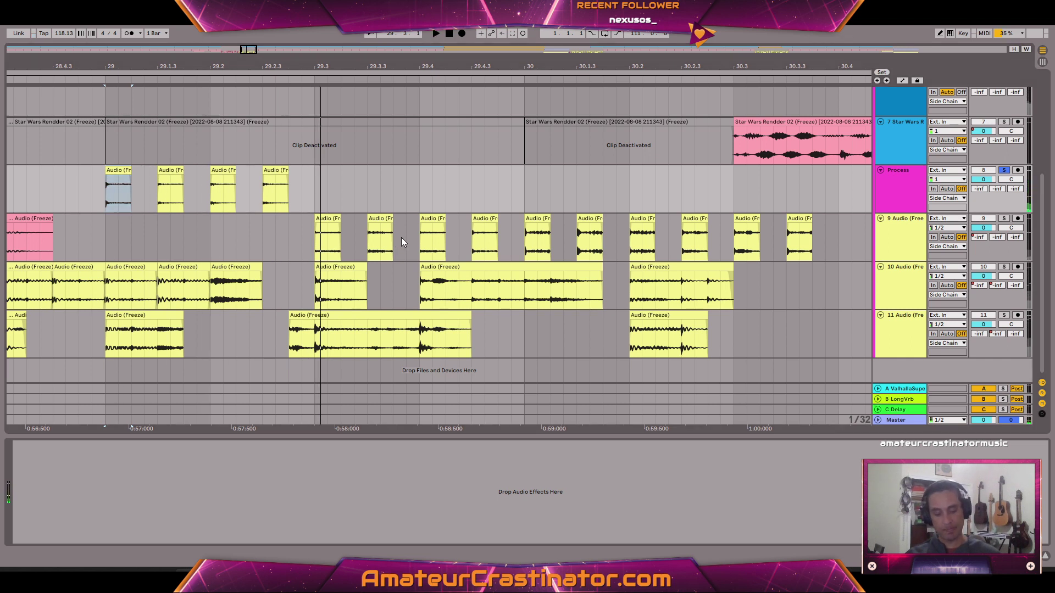
pyautogui.press('space')
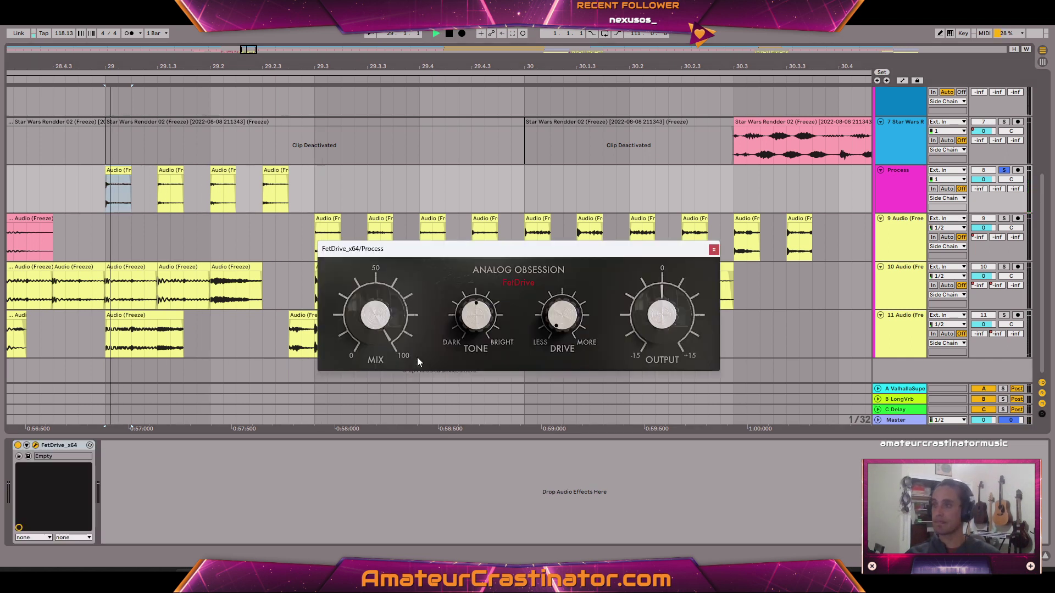
pyautogui.press('space')
pyautogui.press('space')
pyautogui.moveTo(581, 317); pyautogui.dragTo(569, 239)
pyautogui.press('space')
pyautogui.press('space')
pyautogui.press('space')
pyautogui.press('space')
pyautogui.moveTo(474, 320); pyautogui.dragTo(473, 301)
pyautogui.press('space')
pyautogui.press('space')
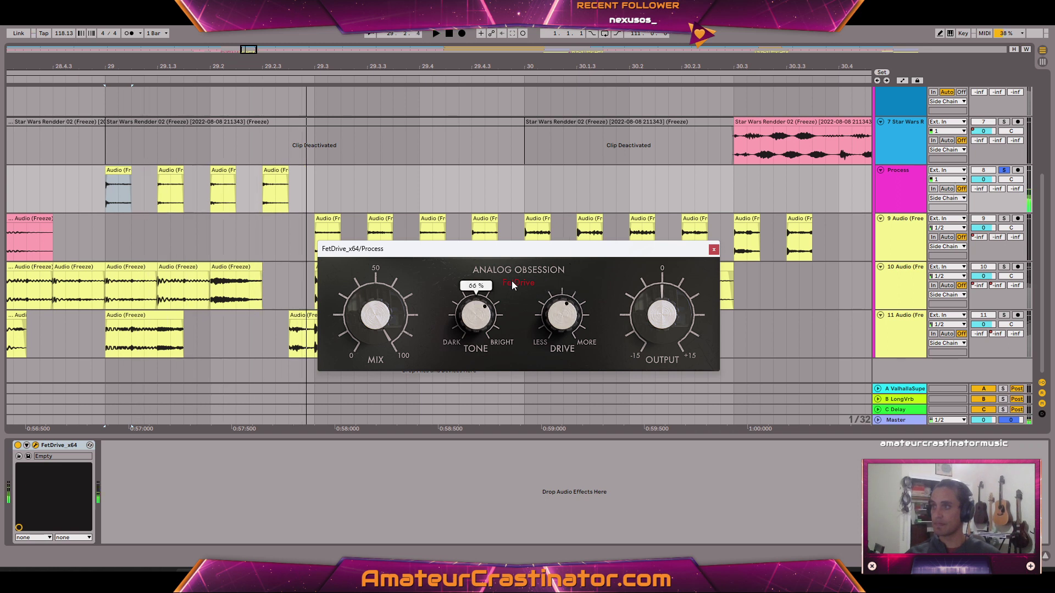
# Raise FetDrive's Output above 0 to compensate the level, comparing the clips with the effect on and bypassed
pyautogui.moveTo(662, 303); pyautogui.dragTo(658, 276)
pyautogui.press('space')
pyautogui.press('space')
pyautogui.click(513, 281)
pyautogui.press('space')
pyautogui.press('space')
pyautogui.click(514, 282)
pyautogui.press('space')
pyautogui.press('space')
pyautogui.moveTo(662, 319); pyautogui.dragTo(662, 317)
pyautogui.press('space')
pyautogui.press('space')
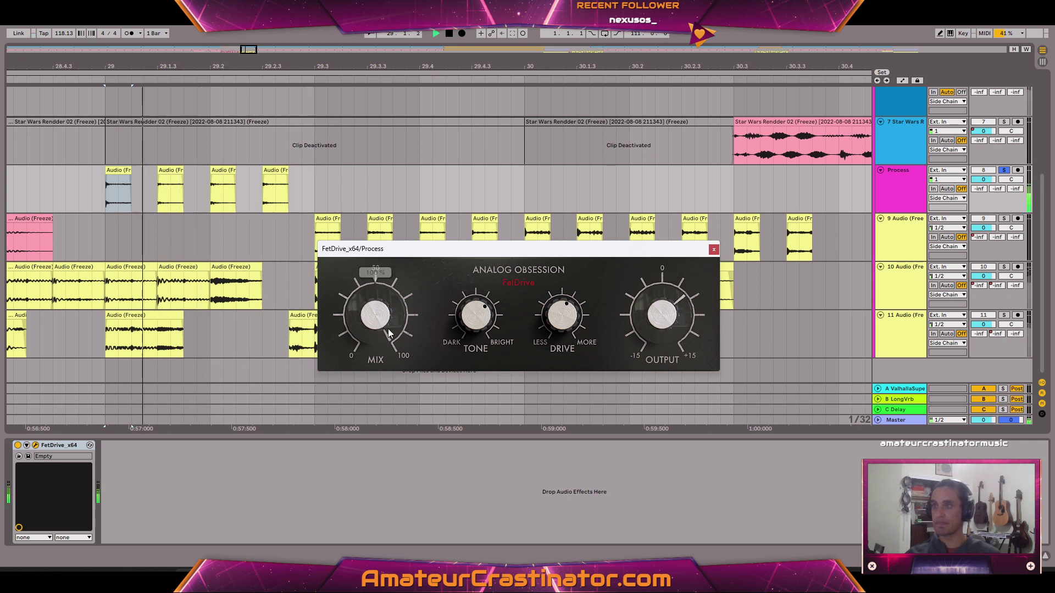
# Lower FetDrive's Mix slightly below 100 and audition the clips
pyautogui.moveTo(377, 336); pyautogui.dragTo(383, 348)
pyautogui.press('space')
pyautogui.press('space')
pyautogui.press('space')
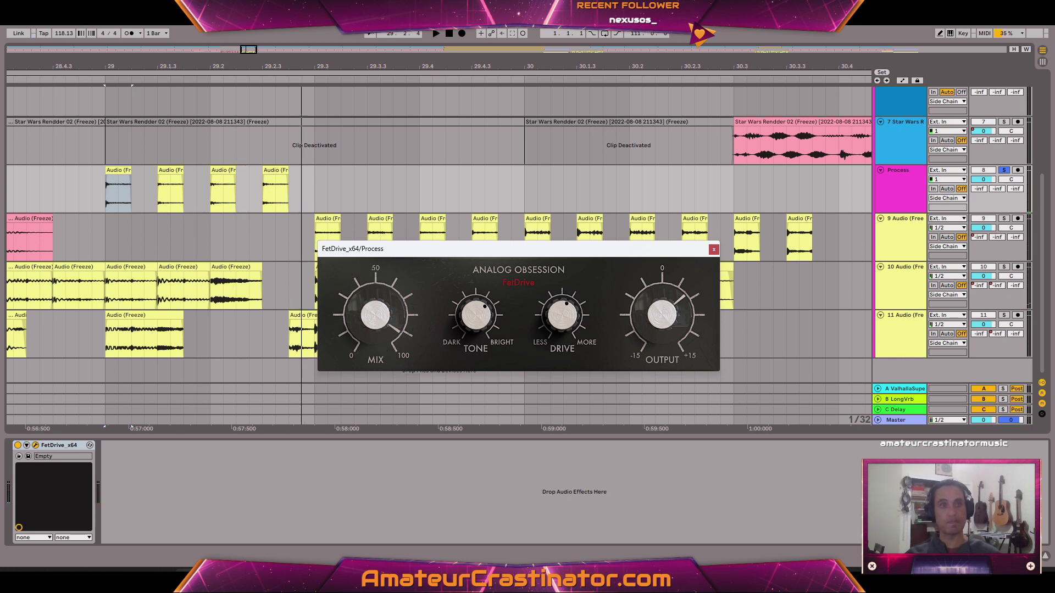
pyautogui.press('space')
pyautogui.press('space')
# Set band 1 of the EQ Eight after FetDrive to a low-cut filter at 115 Hz and audition
pyautogui.click(138, 532)
pyautogui.click(147, 530)
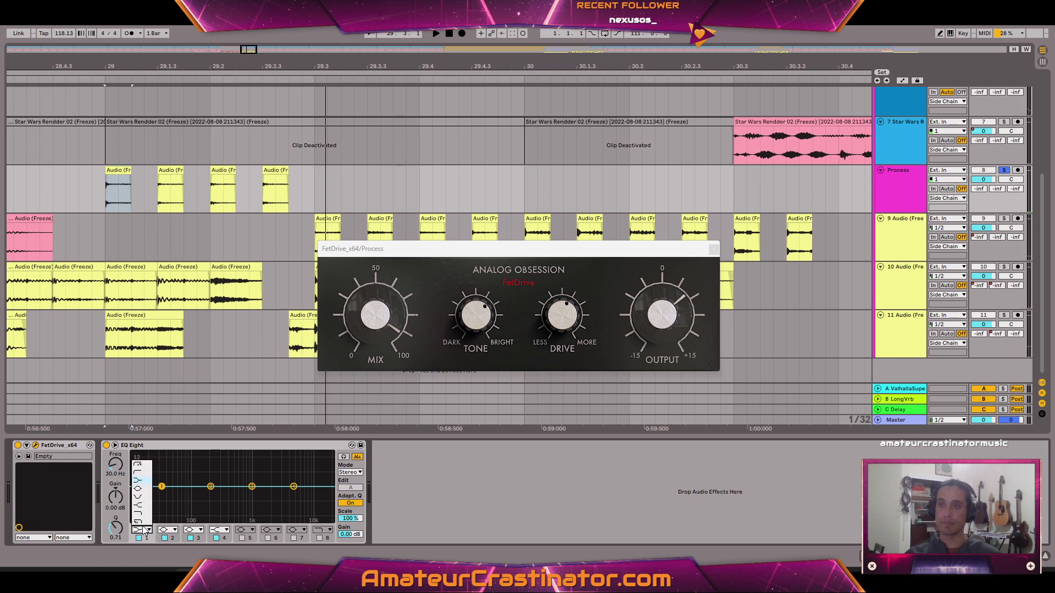
pyautogui.click(138, 466)
pyautogui.press('space')
pyautogui.moveTo(120, 466); pyautogui.dragTo(119, 448)
pyautogui.press('space')
pyautogui.press('space')
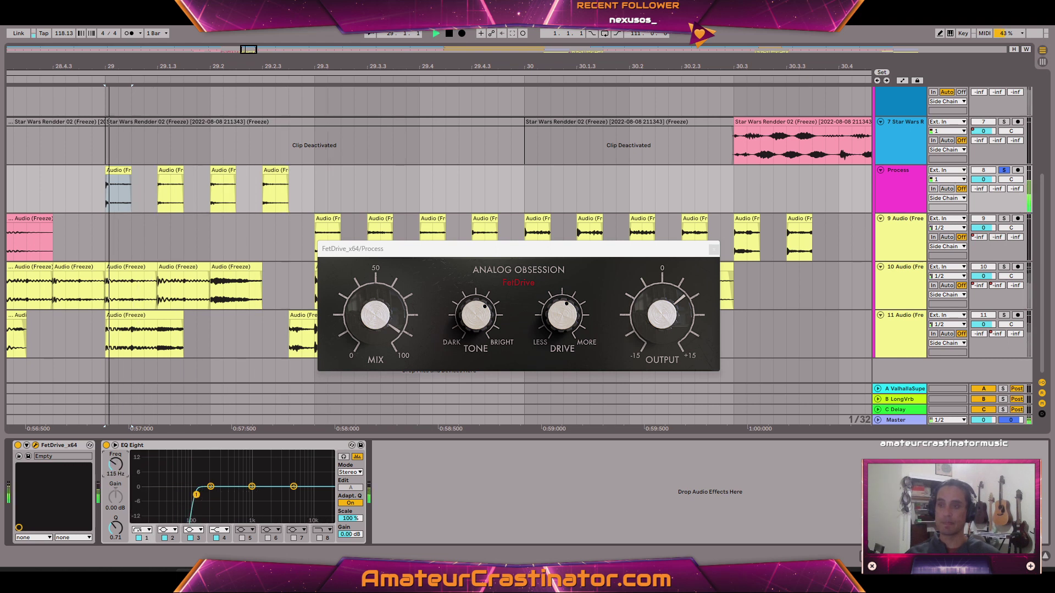
# Freeze and flatten the Process track to render the four clips with FetDrive and EQ Eight
pyautogui.rightClick(905, 193)
pyautogui.click(929, 257)
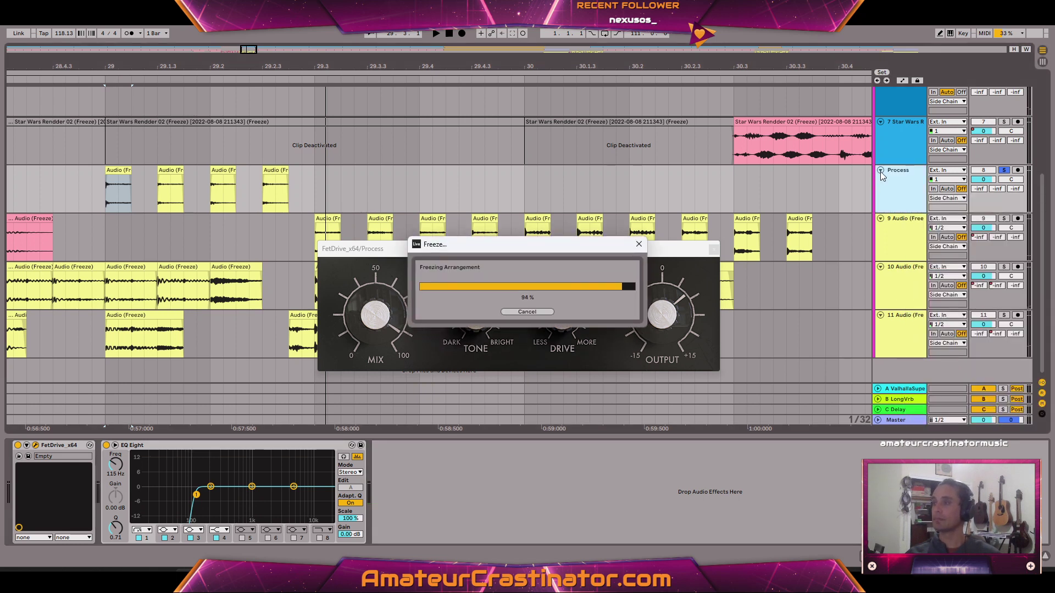
pyautogui.rightClick(908, 182)
pyautogui.click(936, 256)
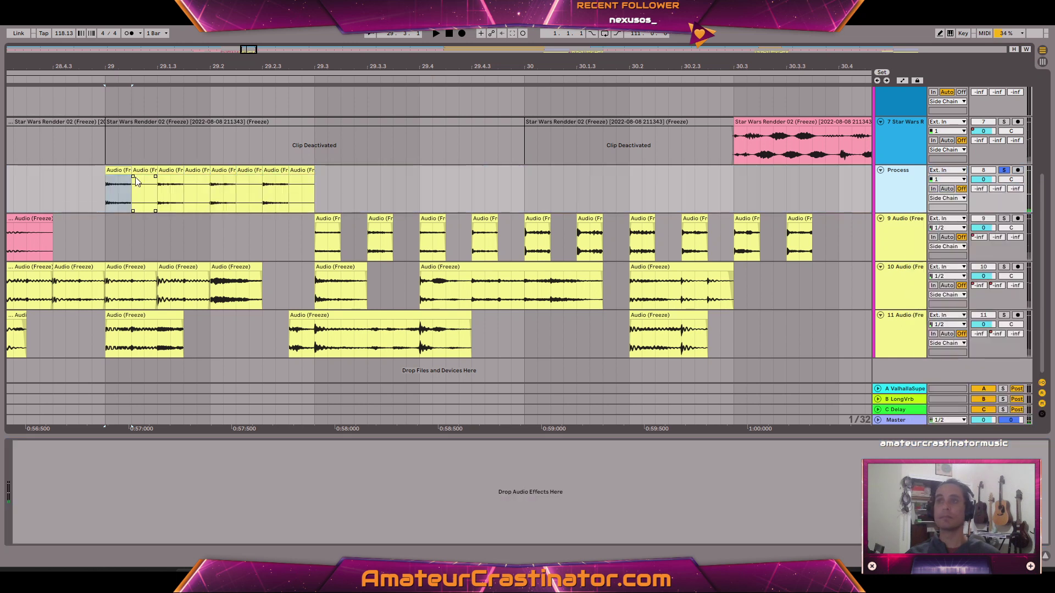
# Delete the tail clips between and after the four rendered chops on the Process track
pyautogui.click(142, 171)
pyautogui.press('Delete')
pyautogui.click(245, 171)
pyautogui.press('Delete')
pyautogui.click(295, 172)
pyautogui.press('Delete')
# Color the four rendered chops on the Process track pink
pyautogui.click(279, 168)
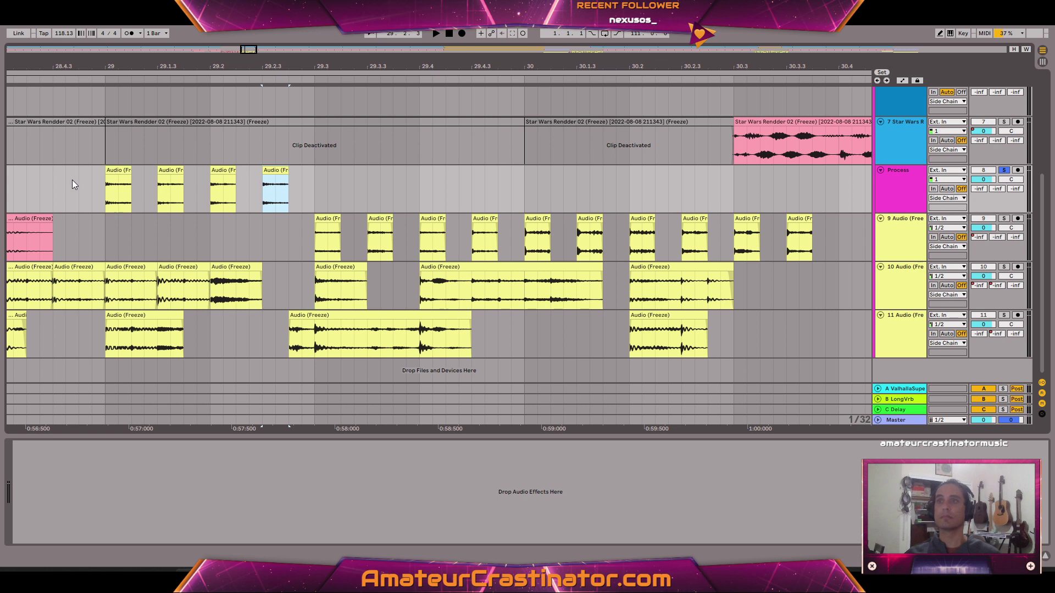
pyautogui.keyDown('shift'); pyautogui.click(119, 171); pyautogui.keyUp('shift')
pyautogui.rightClick(120, 175)
pyautogui.click(132, 351)
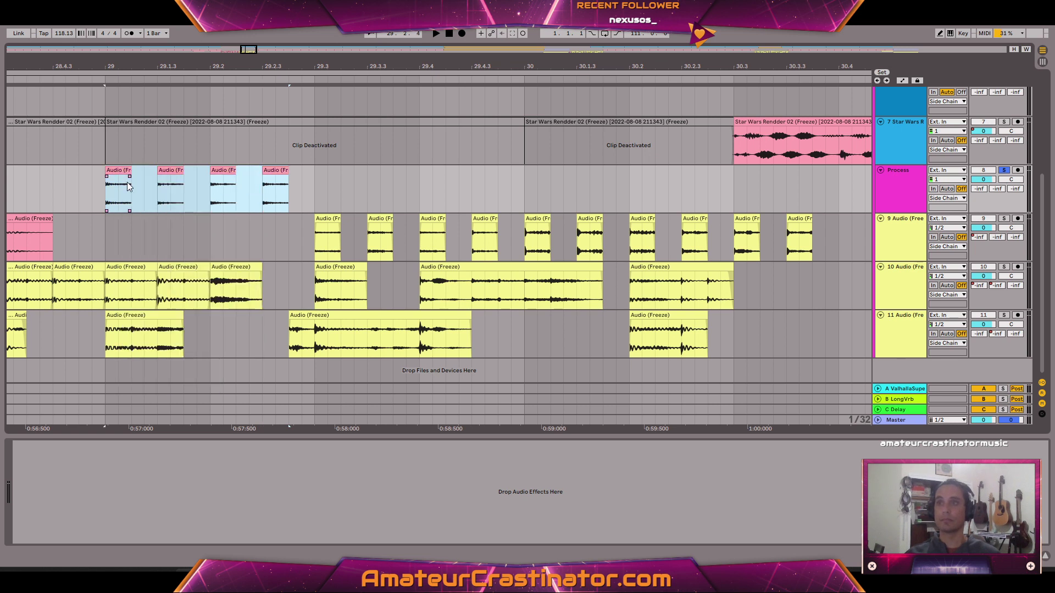
# Return the four pink chops to track 9 and move its next four yellow chops, starting at 29.3, onto the Process track
pyautogui.moveTo(122, 173); pyautogui.dragTo(117, 242)
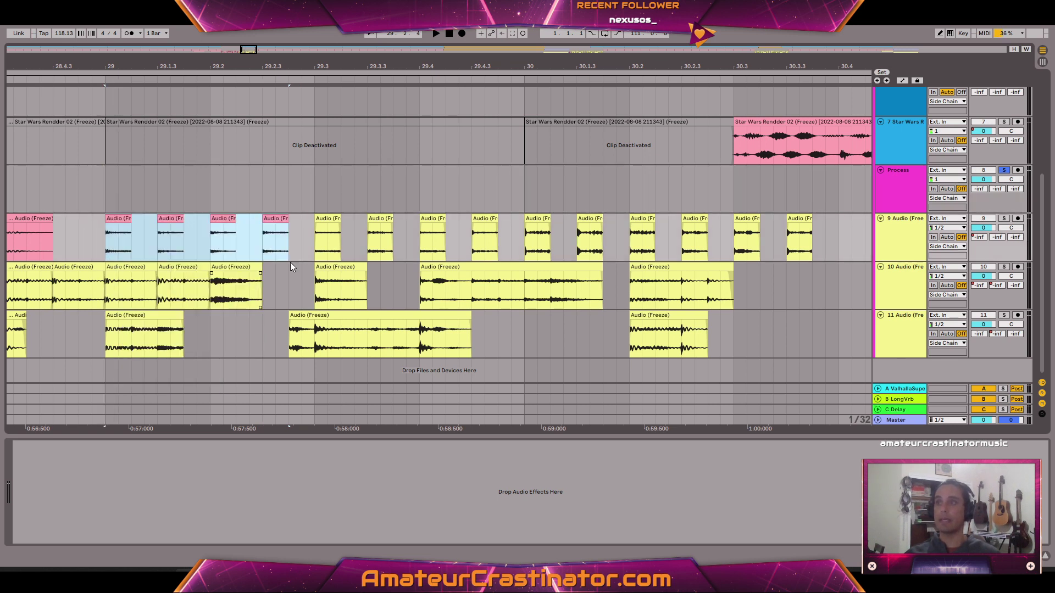
pyautogui.click(321, 218)
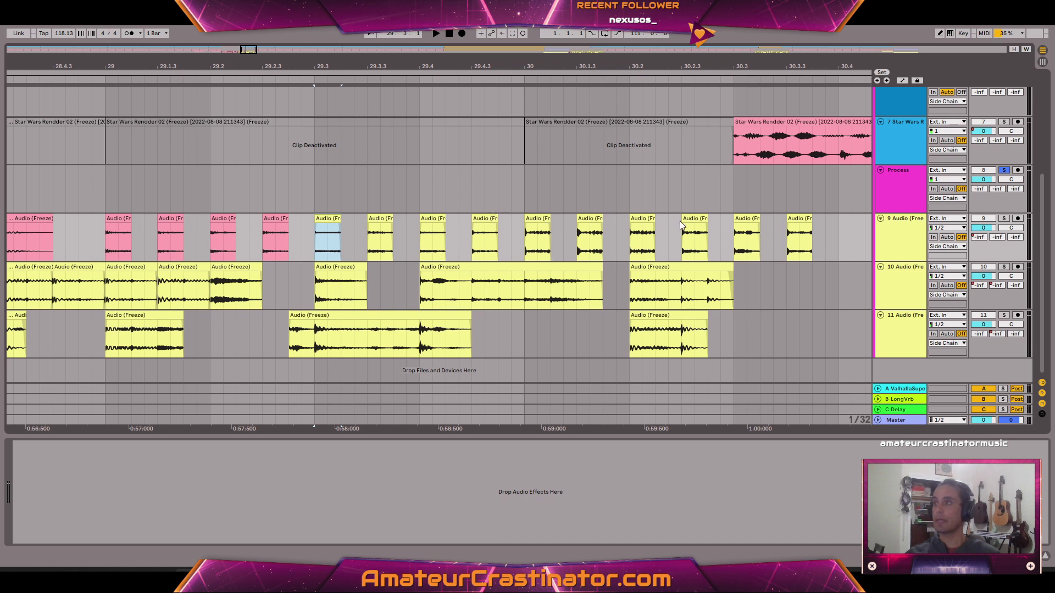
pyautogui.keyDown('shift'); pyautogui.click(477, 219); pyautogui.keyUp('shift')
pyautogui.doubleClick(478, 219)
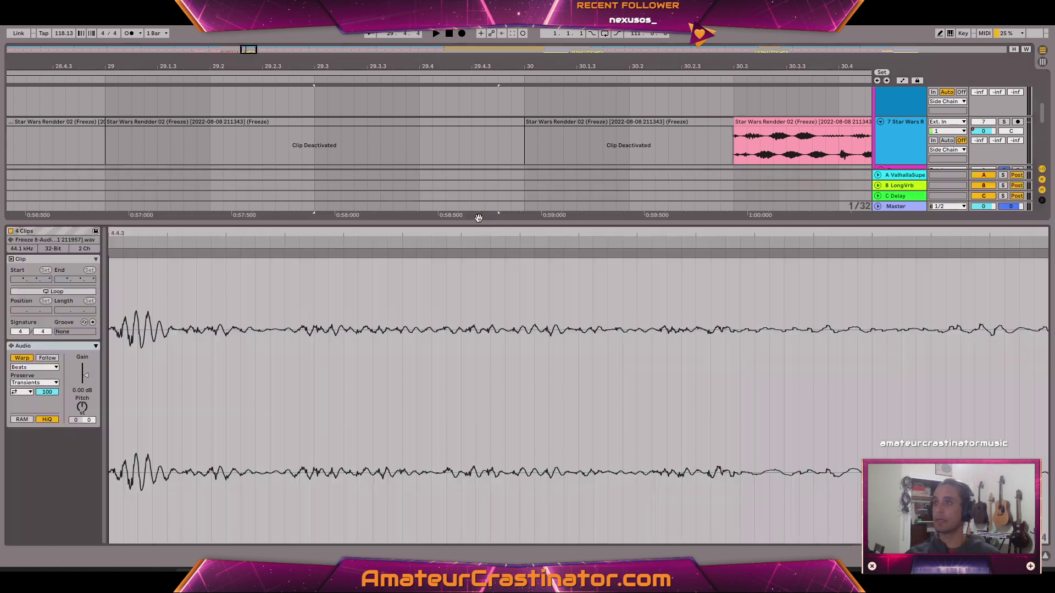
pyautogui.hotkey('shift', 'Tab')
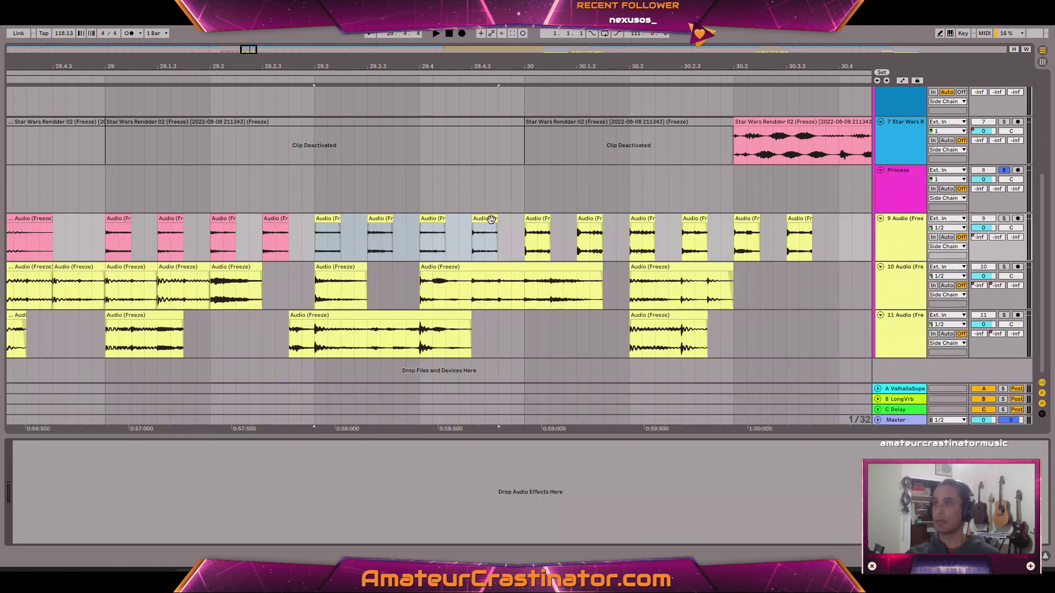
pyautogui.moveTo(487, 217); pyautogui.dragTo(488, 199)
pyautogui.click(0, 201)
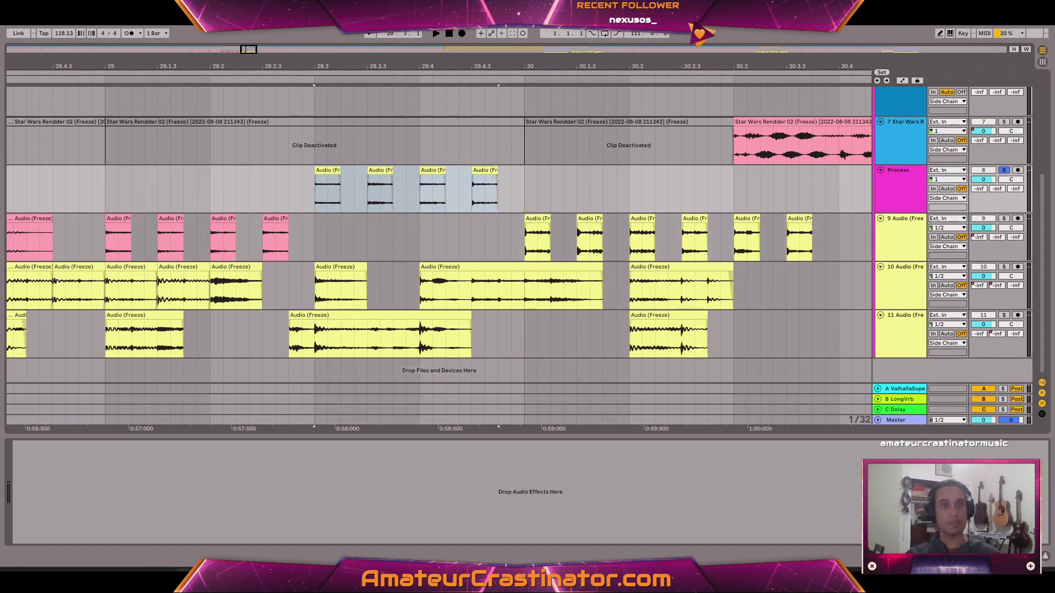
# Add EQ Eight and FetDrive to the Process track and place FetDrive ahead of the EQ
pyautogui.press('Return')
pyautogui.press('space')
pyautogui.press('space')
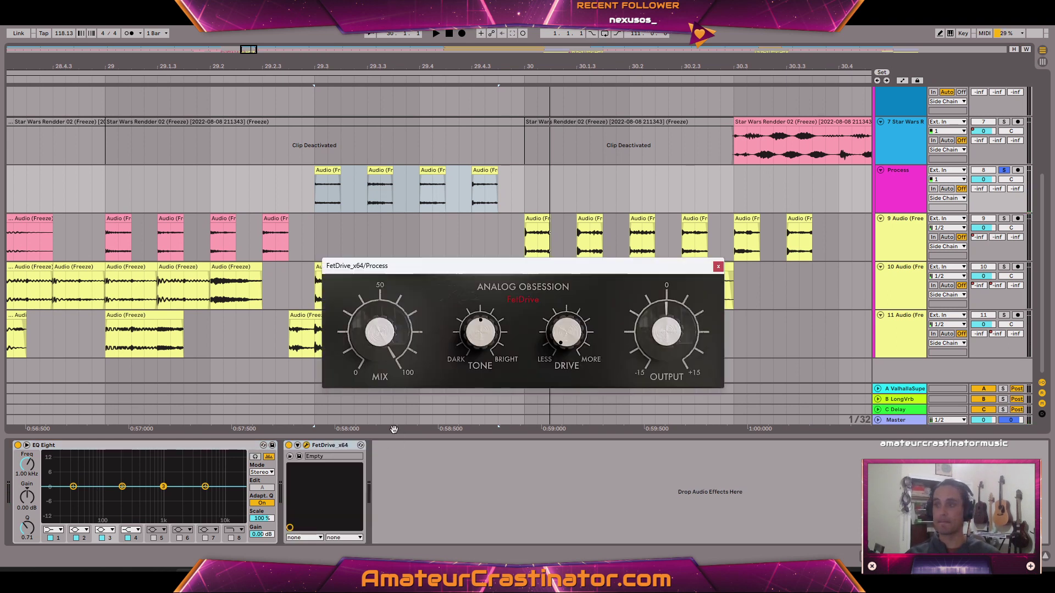
pyautogui.moveTo(338, 446); pyautogui.dragTo(99, 462)
# Set FetDrive's tone to 56 % and raise its drive and output while auditioning the four chops
pyautogui.press('space')
pyautogui.moveTo(556, 339)
pyautogui.moveTo(556, 339); pyautogui.dragTo(592, 280)
pyautogui.moveTo(640, 335); pyautogui.dragTo(662, 296)
pyautogui.press('space')
pyautogui.press('space')
pyautogui.press('space')
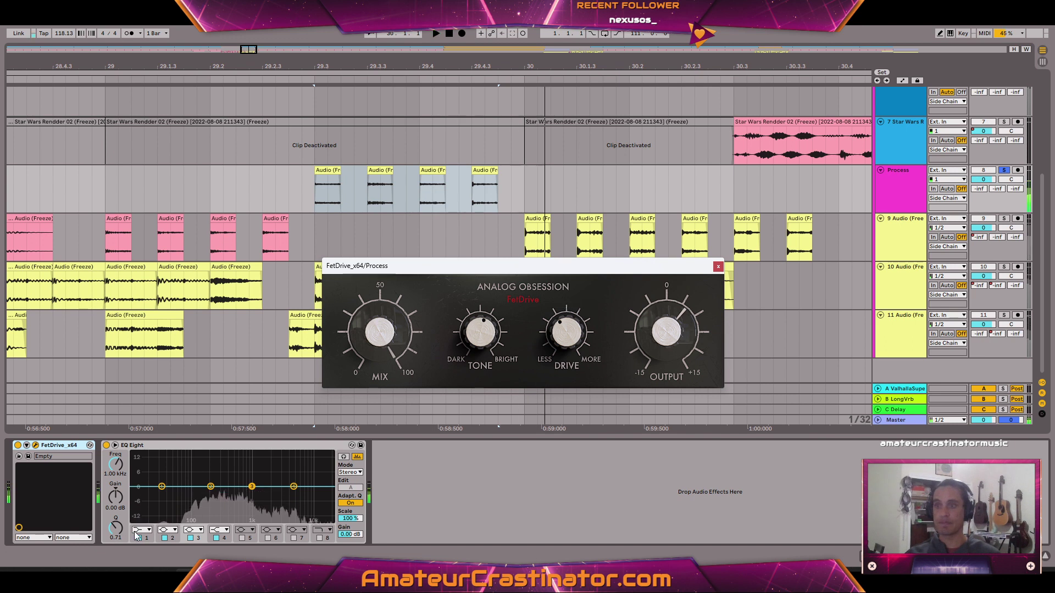
# Set EQ Eight band 1 to a low-cut filter at 70.6 Hz and compare the sound with FetDrive bypassed
pyautogui.click(142, 530)
pyautogui.click(146, 466)
pyautogui.press('space')
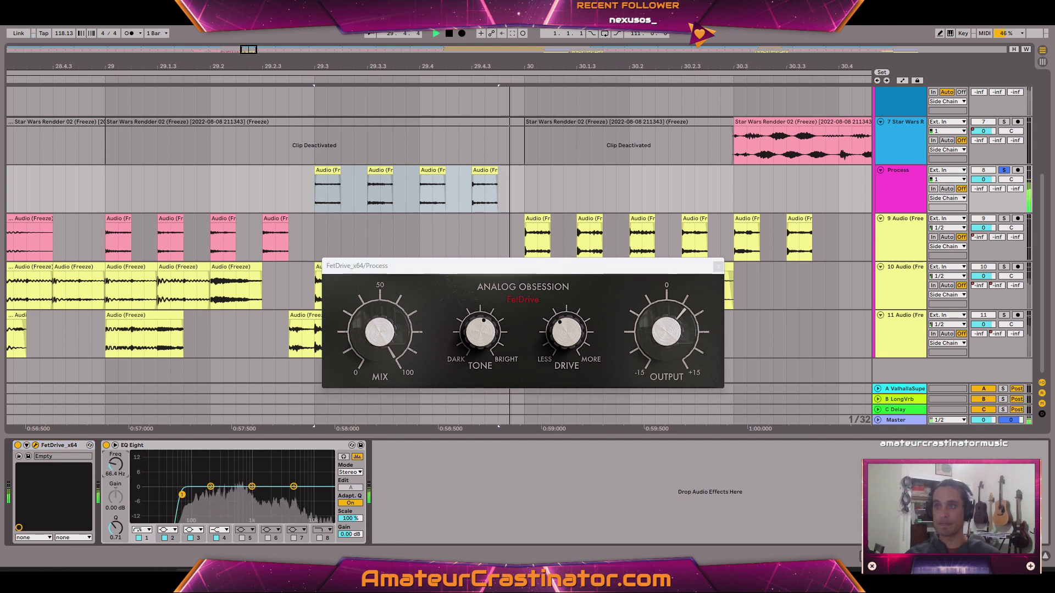
pyautogui.click(529, 295)
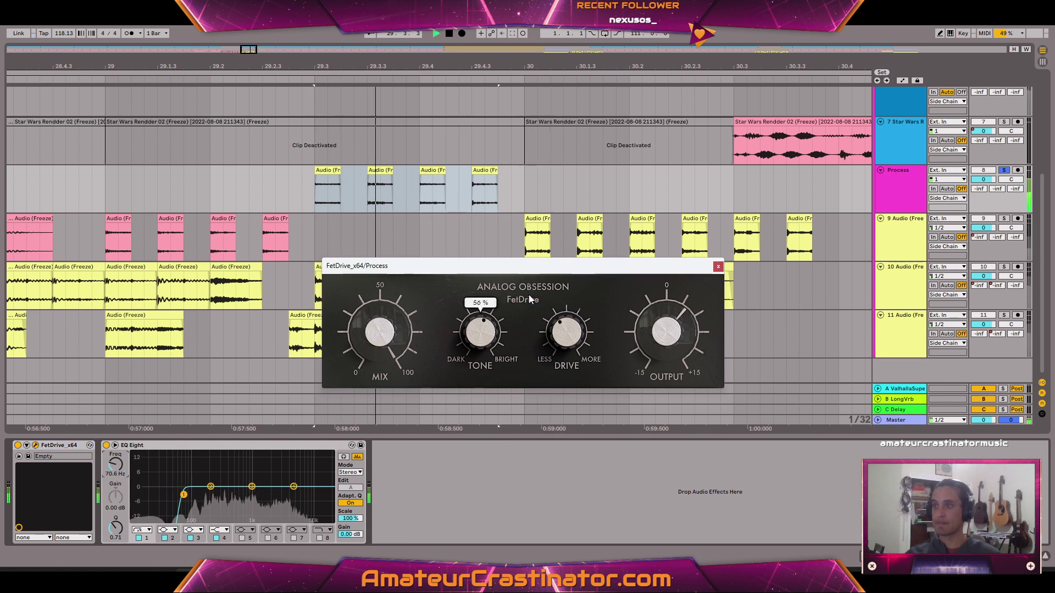
pyautogui.press('space')
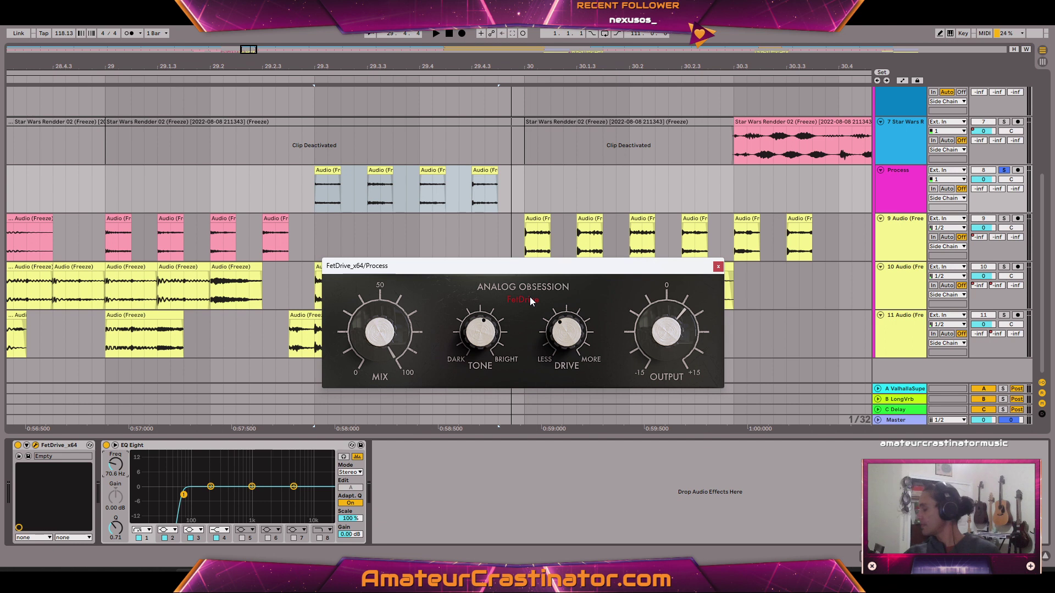
# Freeze and flatten the Process track to render the four chops starting at 29.3
pyautogui.rightClick(898, 184)
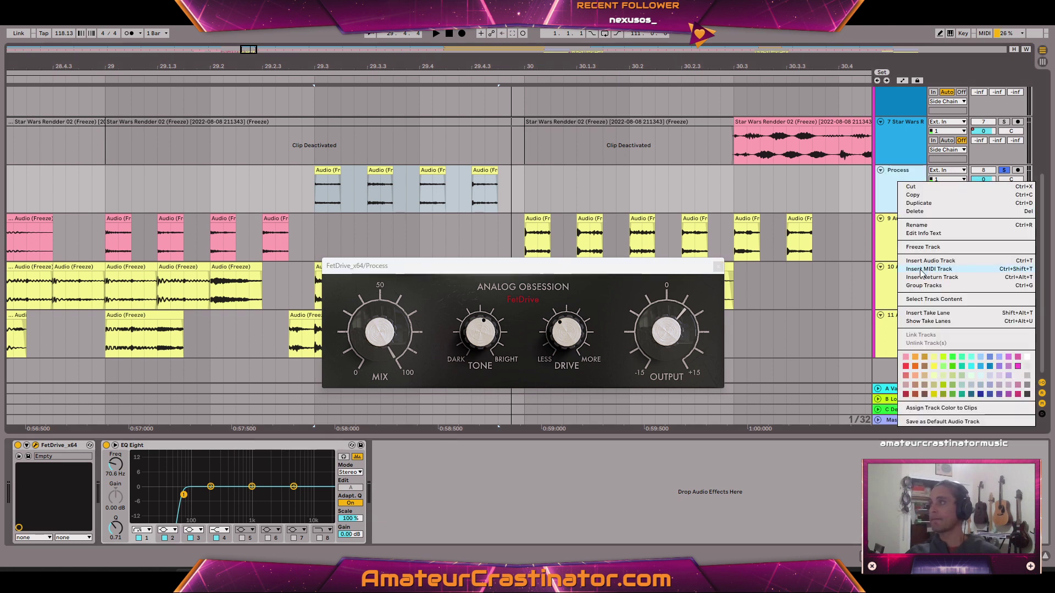
pyautogui.click(923, 247)
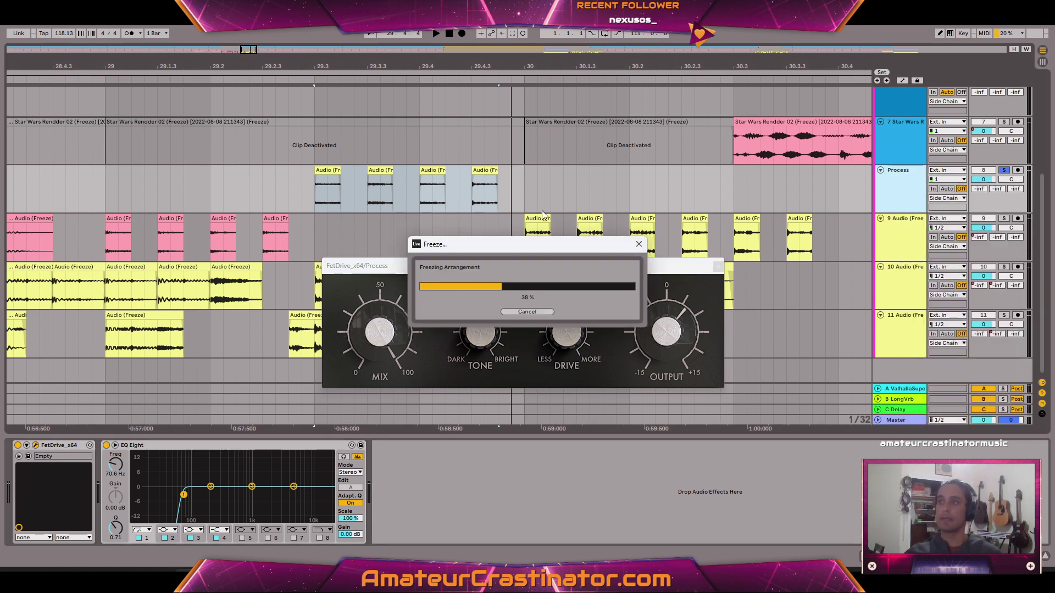
pyautogui.rightClick(485, 173)
pyautogui.rightClick(910, 173)
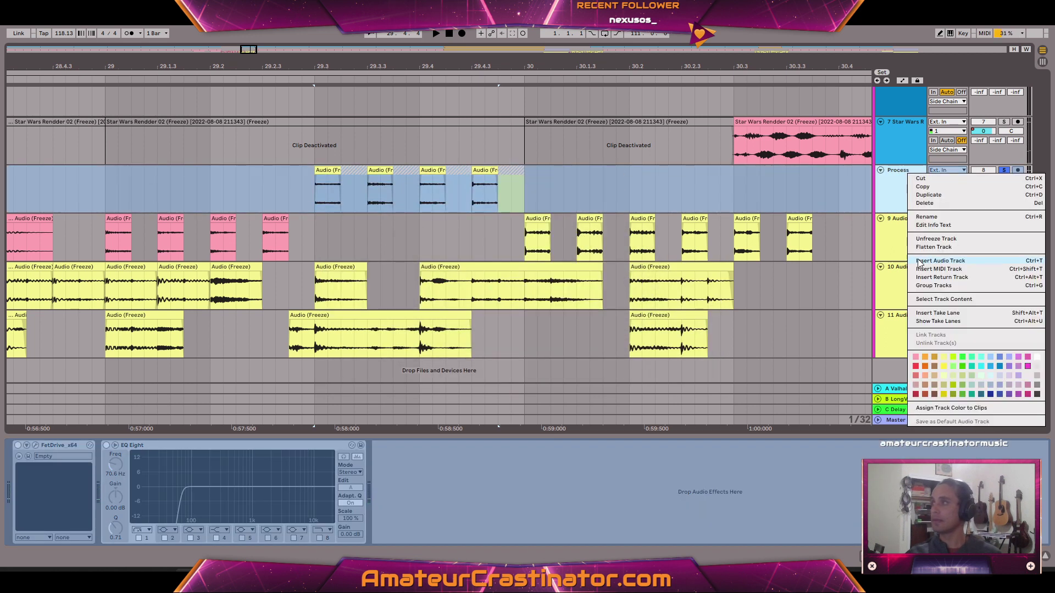
pyautogui.click(931, 246)
# Delete the four tail clips following the rendered chops between 29.3 and bar 30 on the Process track
pyautogui.click(356, 171)
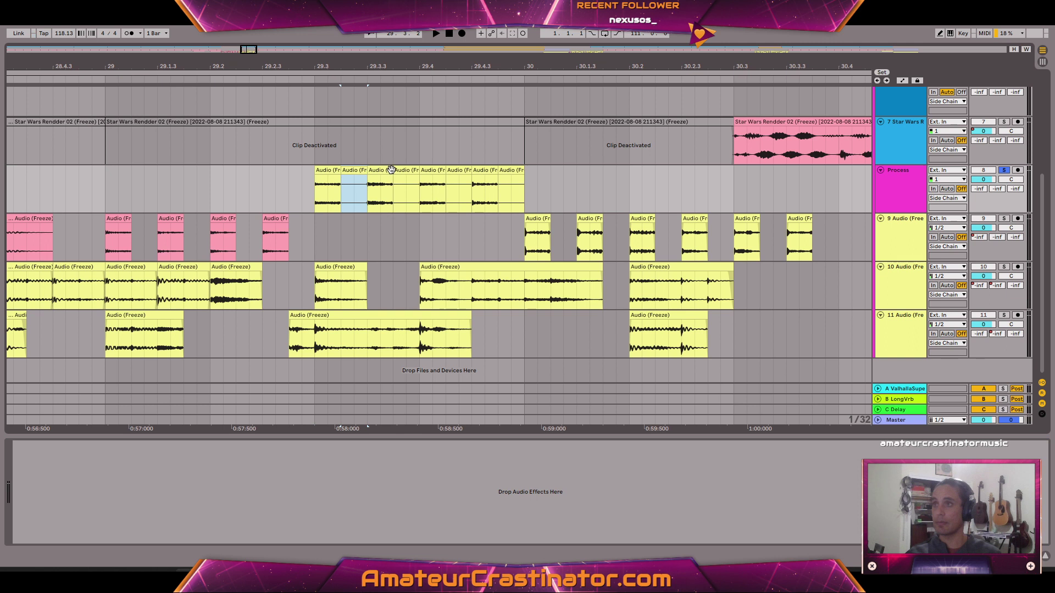
pyautogui.press('Delete')
pyautogui.click(402, 169)
pyautogui.press('Delete')
pyautogui.click(455, 171)
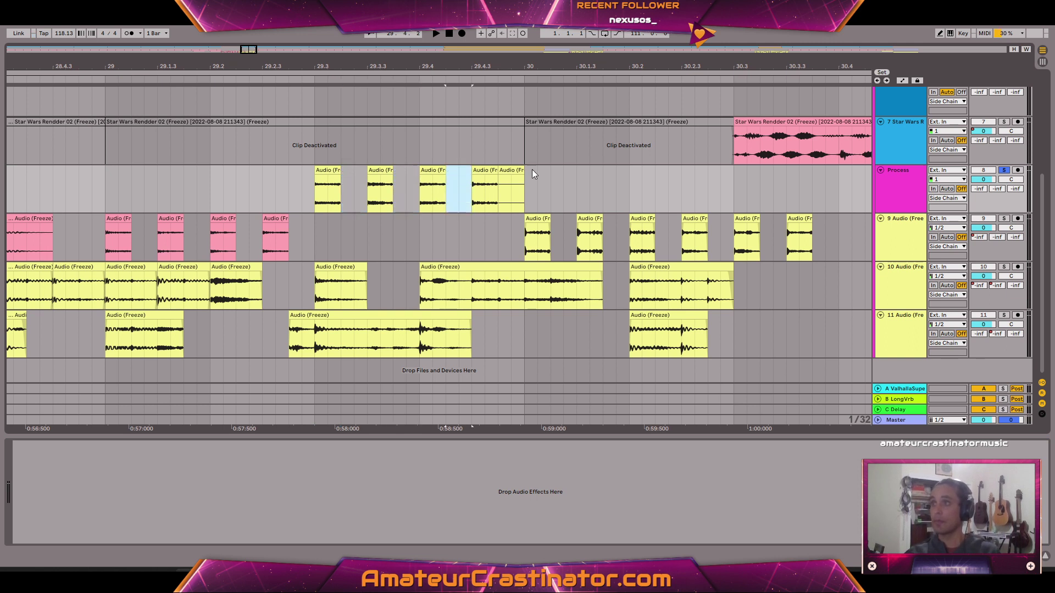
pyautogui.press('Delete')
pyautogui.click(515, 171)
pyautogui.press('Delete')
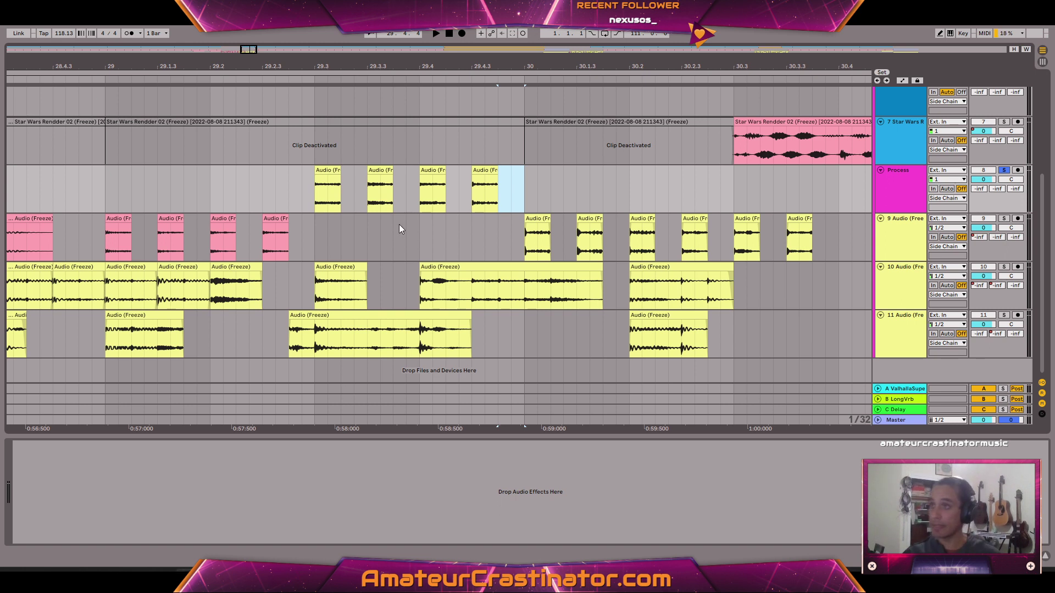
# Color the four rendered chops from 29.3 pink and move them back to track 9
pyautogui.keyDown('shift'); pyautogui.click(330, 168); pyautogui.keyUp('shift')
pyautogui.rightClick(330, 168)
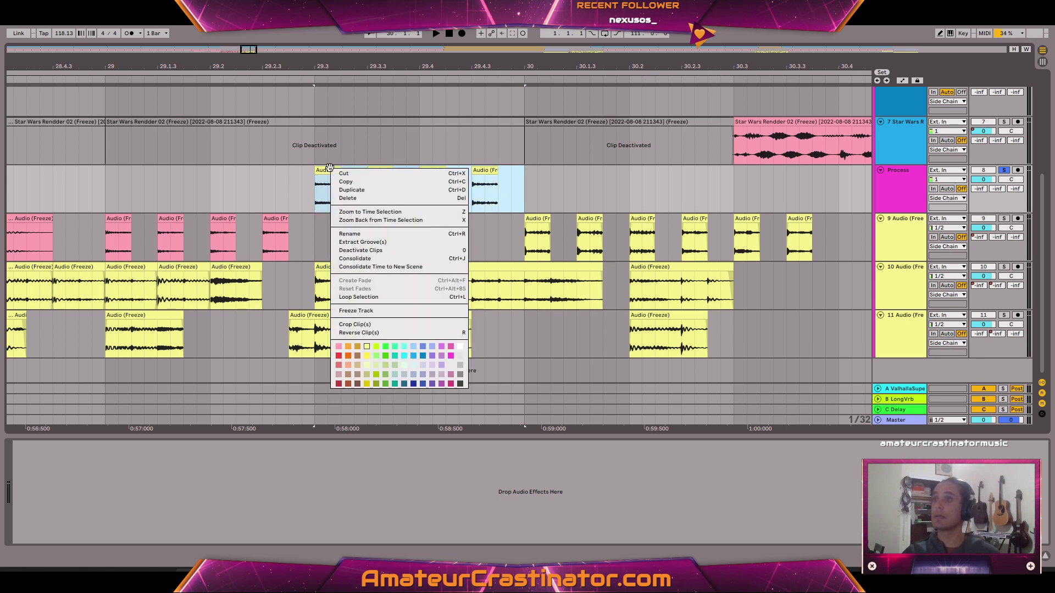
pyautogui.click(341, 346)
pyautogui.moveTo(332, 170); pyautogui.dragTo(362, 237)
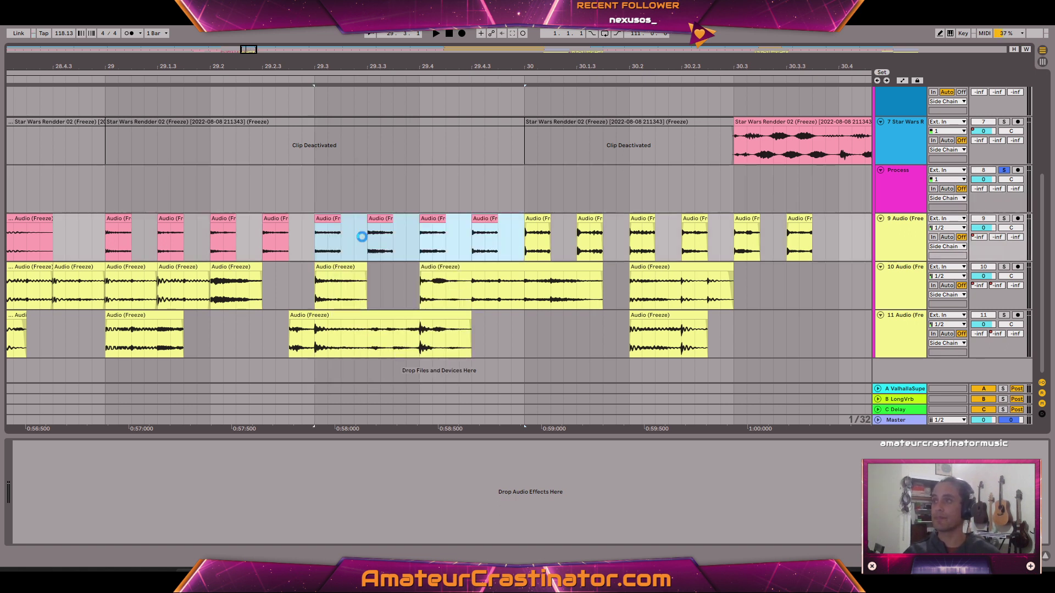
# Move the four yellow chops starting at bar 30 from track 9 onto the Process track and audition them
pyautogui.click(533, 217)
pyautogui.keyDown('shift'); pyautogui.click(693, 218); pyautogui.keyUp('shift')
pyautogui.moveTo(692, 218); pyautogui.dragTo(693, 170)
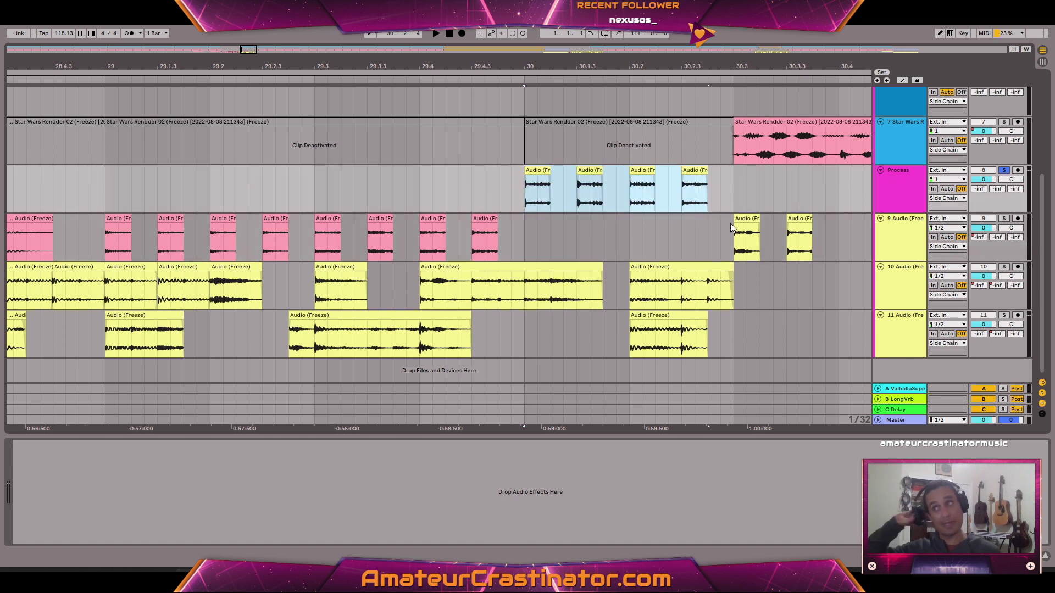
pyautogui.press('space')
pyautogui.press('space')
pyautogui.click(680, 354)
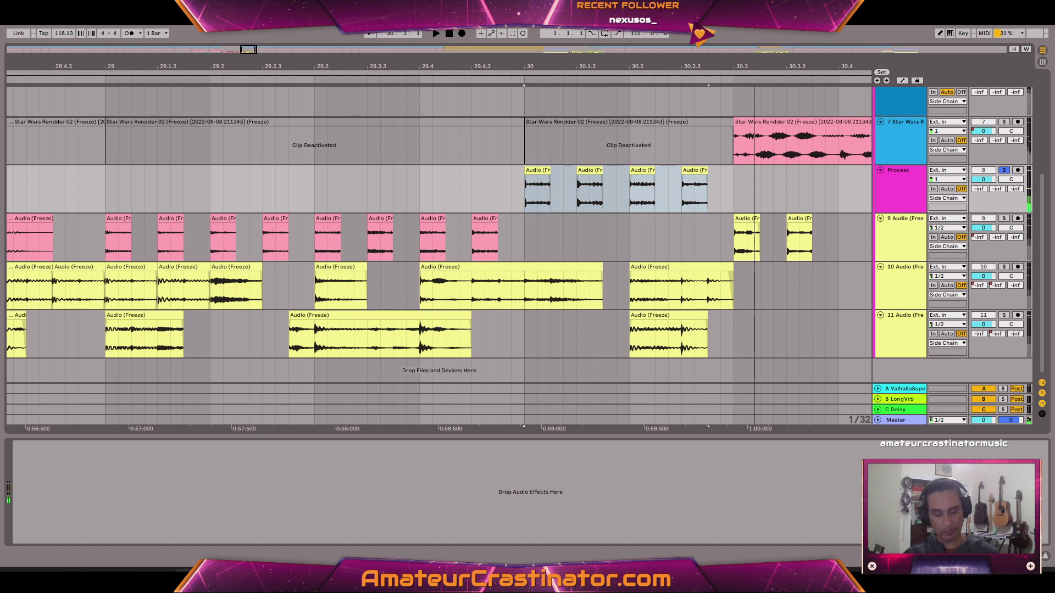
pyautogui.click(707, 237)
# Return the fourth chop, at 30.2.3, to track 9 and audition the three chops left on the Process track
pyautogui.moveTo(695, 187); pyautogui.dragTo(695, 235)
pyautogui.click(539, 186)
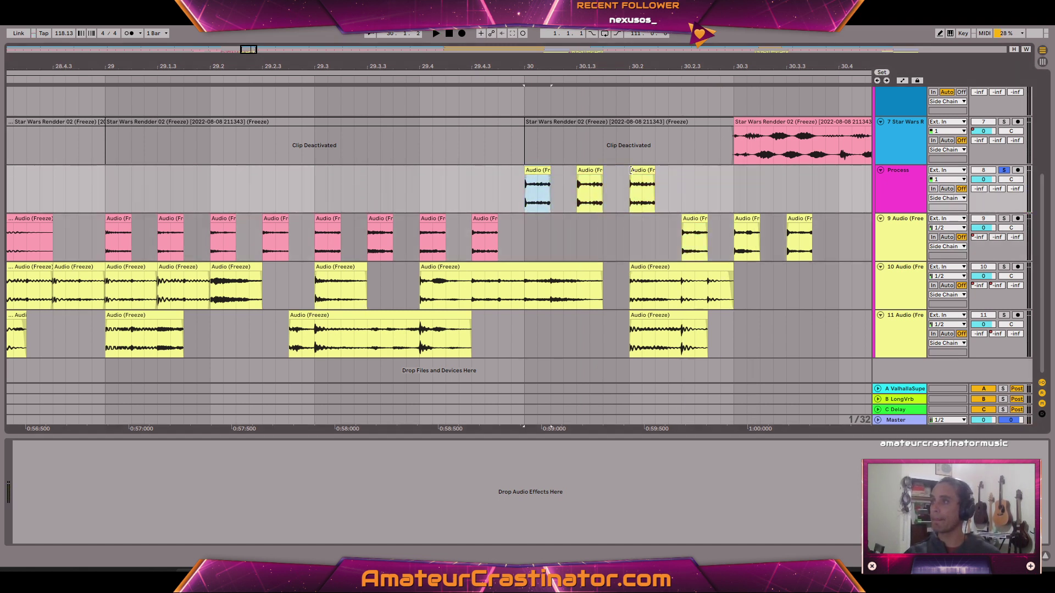
pyautogui.keyDown('shift'); pyautogui.click(643, 190); pyautogui.keyUp('shift')
pyautogui.press('space')
pyautogui.press('space')
# Add EQ Eight to the Process track and set band 1 to a low-cut filter at 108 Hz while auditioning
pyautogui.hotkey('alt', 'Tab')
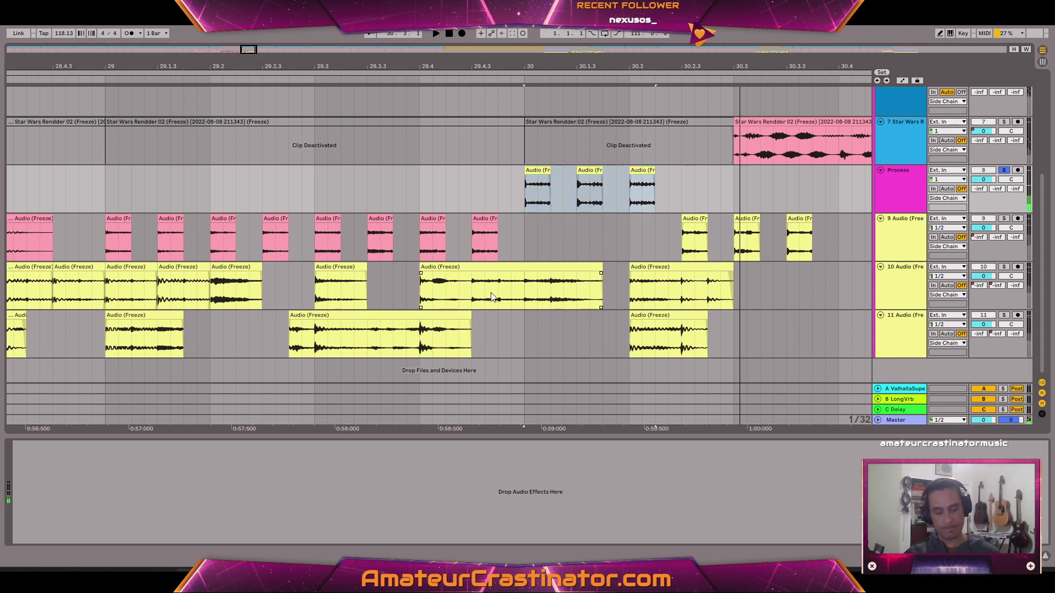
pyautogui.press('space')
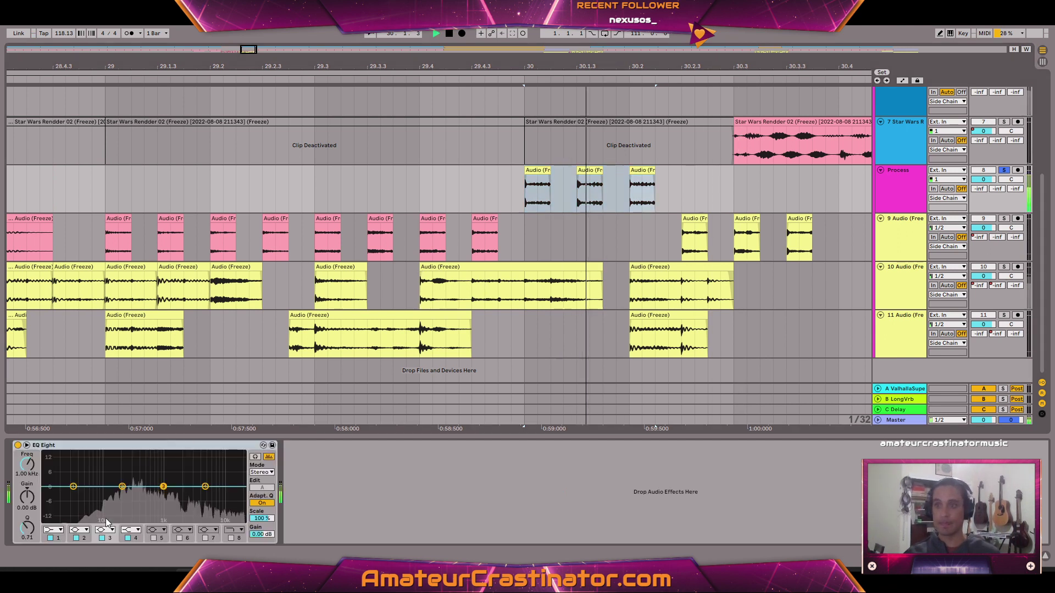
pyautogui.press('space')
pyautogui.press('space')
pyautogui.click(54, 530)
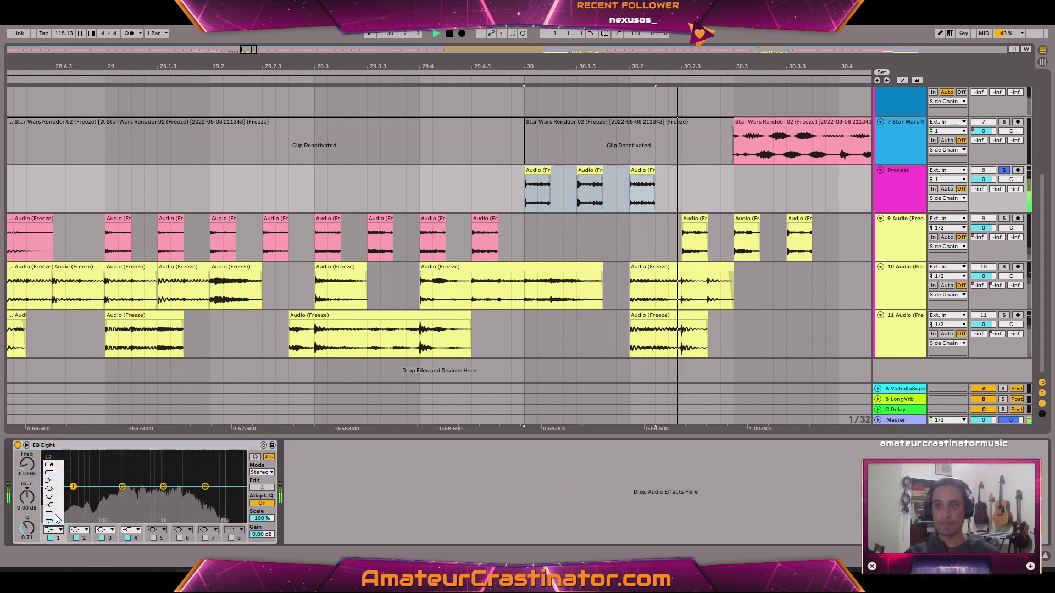
pyautogui.click(54, 464)
pyautogui.press('space')
pyautogui.moveTo(23, 465); pyautogui.dragTo(23, 447)
pyautogui.press('space')
pyautogui.press('space')
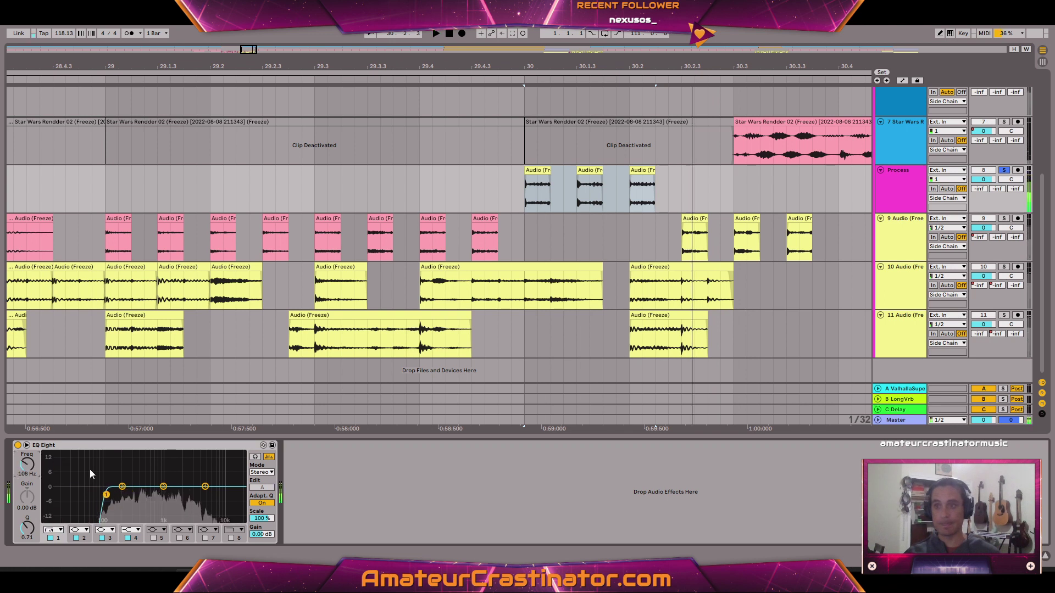
# Switch EQ Eight to M/S mode, enable the side signal's band 1 low cut and raise its frequency while auditioning
pyautogui.click(262, 473)
pyautogui.click(257, 497)
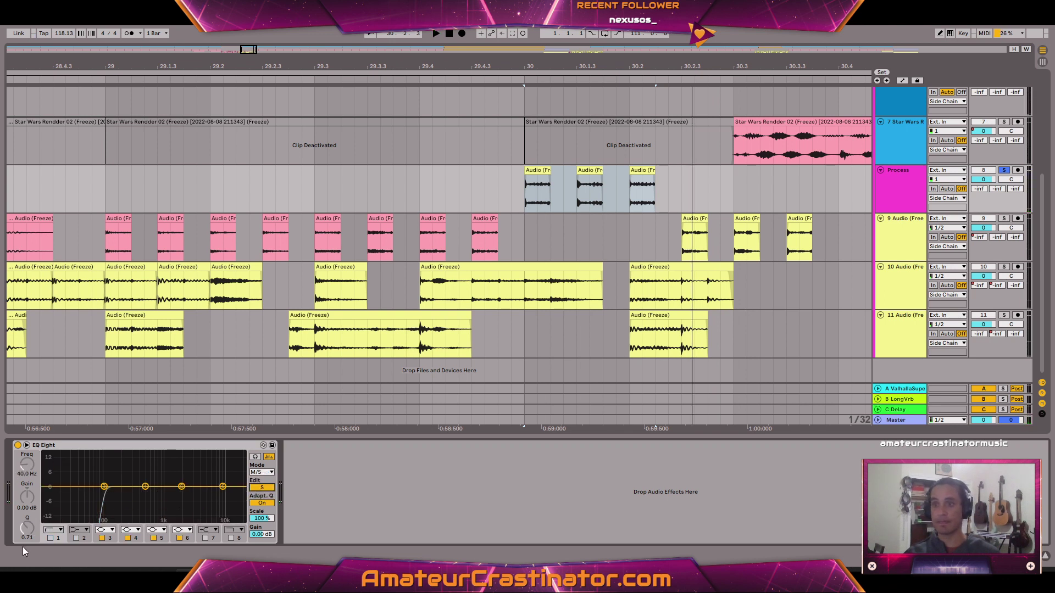
pyautogui.click(50, 539)
pyautogui.press('space')
pyautogui.moveTo(27, 467); pyautogui.dragTo(27, 438)
pyautogui.press('space')
pyautogui.press('space')
pyautogui.press('space')
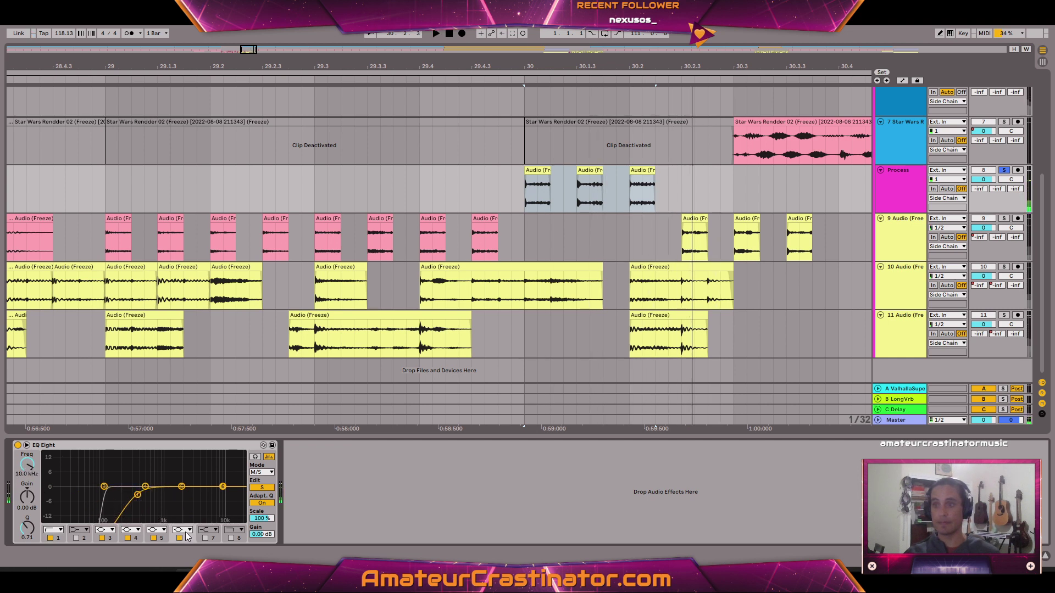
# Set side band 6 of EQ Eight to a high shelf at 2.02 kHz with 3.84 dB gain and audition
pyautogui.click(183, 530)
pyautogui.click(180, 508)
pyautogui.press('space')
pyautogui.moveTo(224, 487); pyautogui.dragTo(182, 479)
pyautogui.press('space')
pyautogui.press('space')
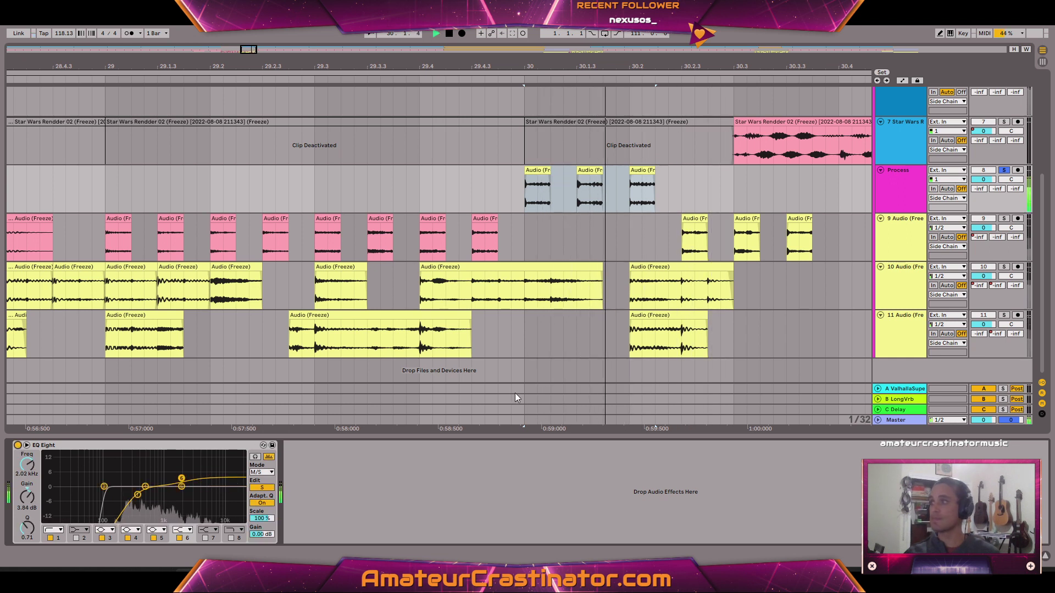
pyautogui.press('space')
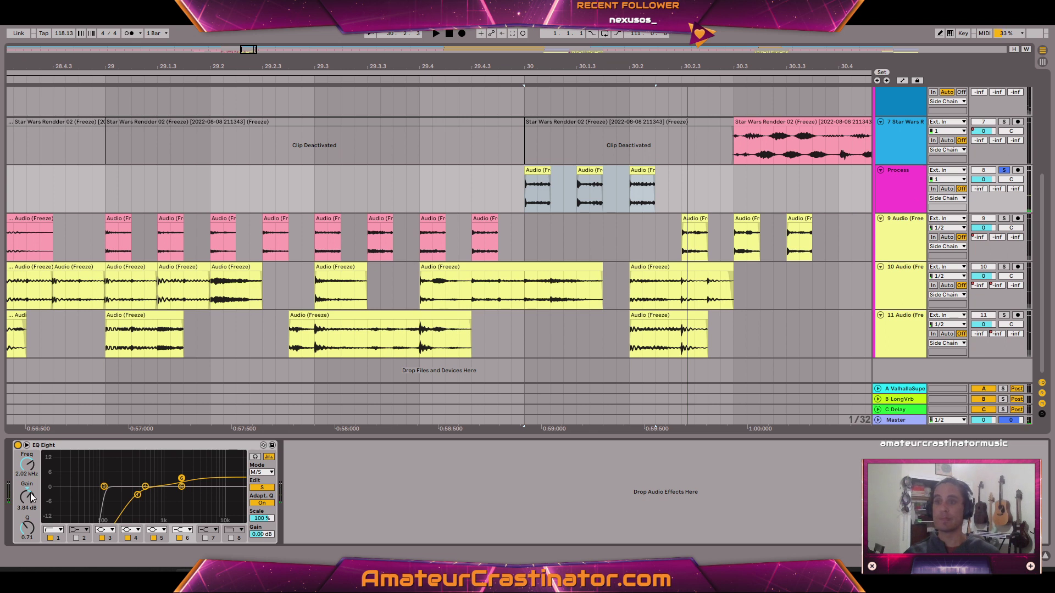
# Remove the side high-shelf boost by editing band 6's gain automation value at bar 30 on the Process track
pyautogui.press('a')
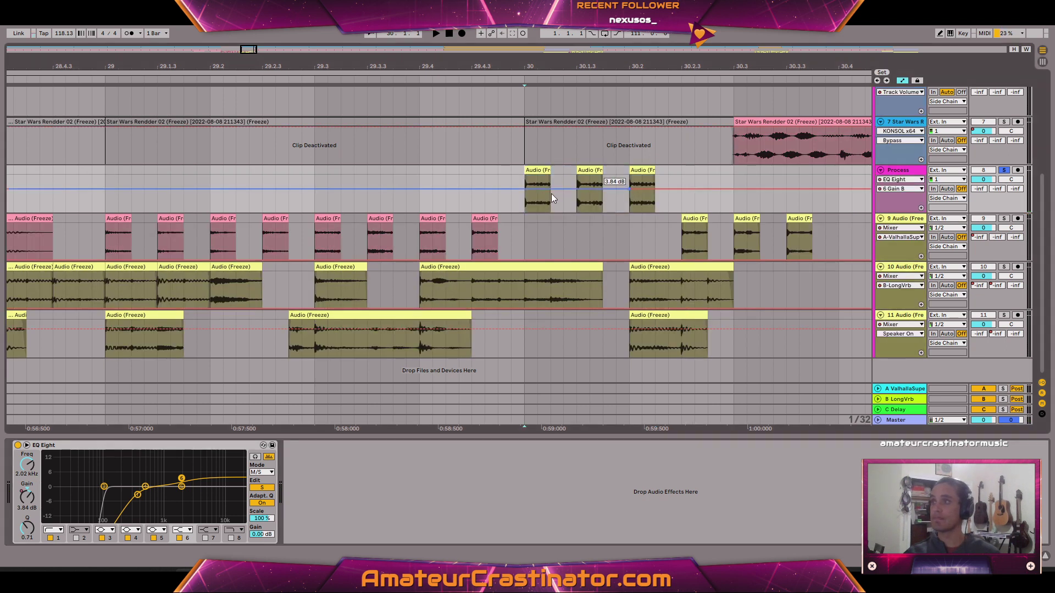
pyautogui.rightClick(524, 190)
pyautogui.click(566, 261)
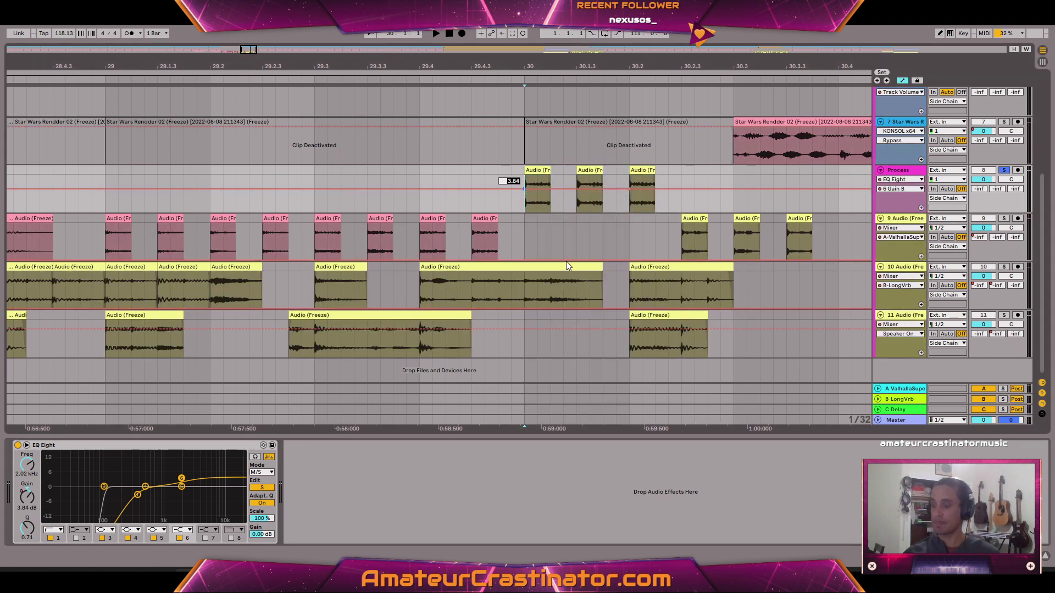
pyautogui.press('a')
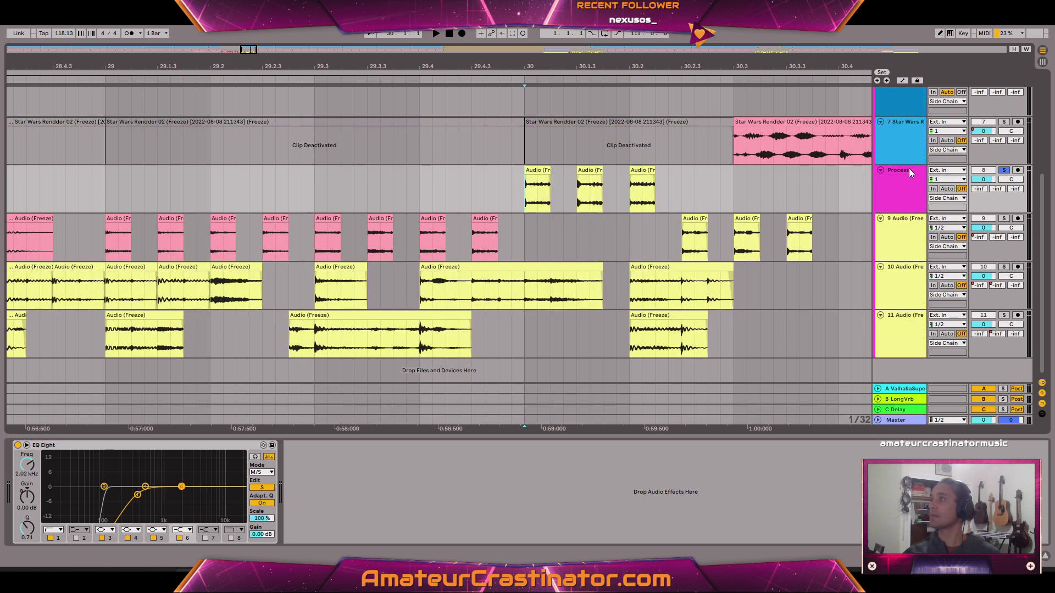
# Freeze and flatten the Process track to render the three chops starting at bar 30 with EQ Eight
pyautogui.rightClick(909, 168)
pyautogui.click(930, 236)
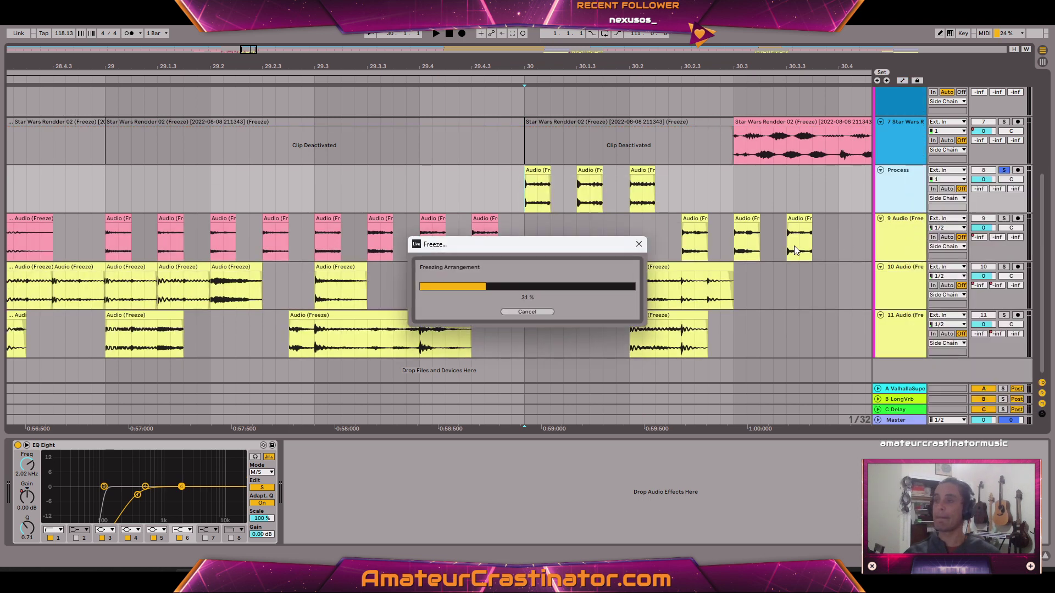
pyautogui.rightClick(899, 180)
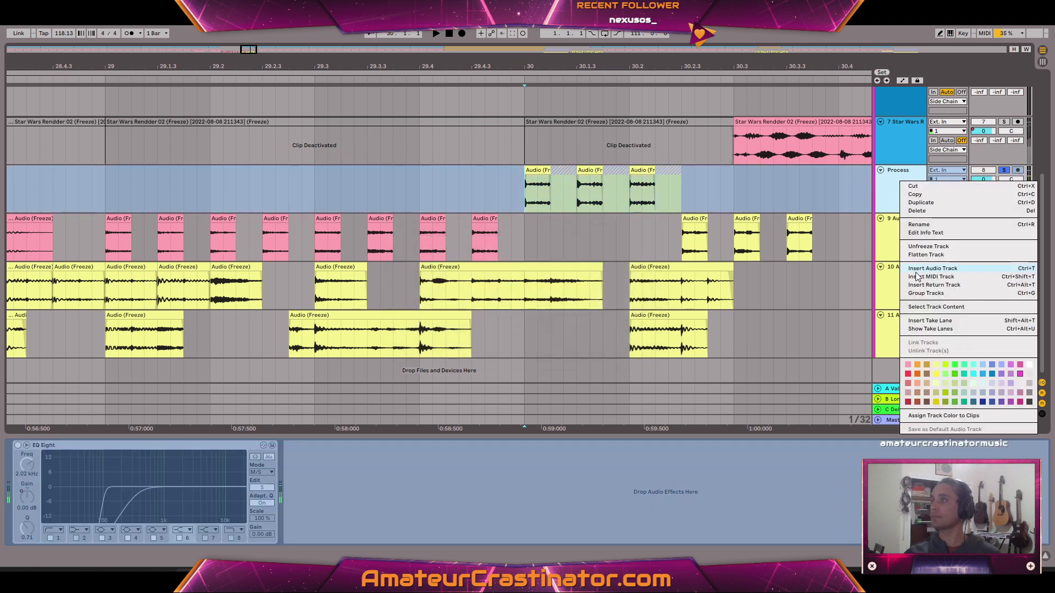
pyautogui.click(907, 255)
# Delete the three tail clips following the rendered chops between bar 30 and 30.2.3 on the Process track
pyautogui.click(562, 169)
pyautogui.press('Delete')
pyautogui.click(611, 170)
pyautogui.press('Delete')
pyautogui.click(667, 171)
pyautogui.press('Delete')
# Color the three rendered chops starting at bar 30 on the Process track pink
pyautogui.click(642, 171)
pyautogui.keyDown('shift'); pyautogui.click(546, 172); pyautogui.keyUp('shift')
pyautogui.rightClick(545, 173)
pyautogui.click(554, 352)
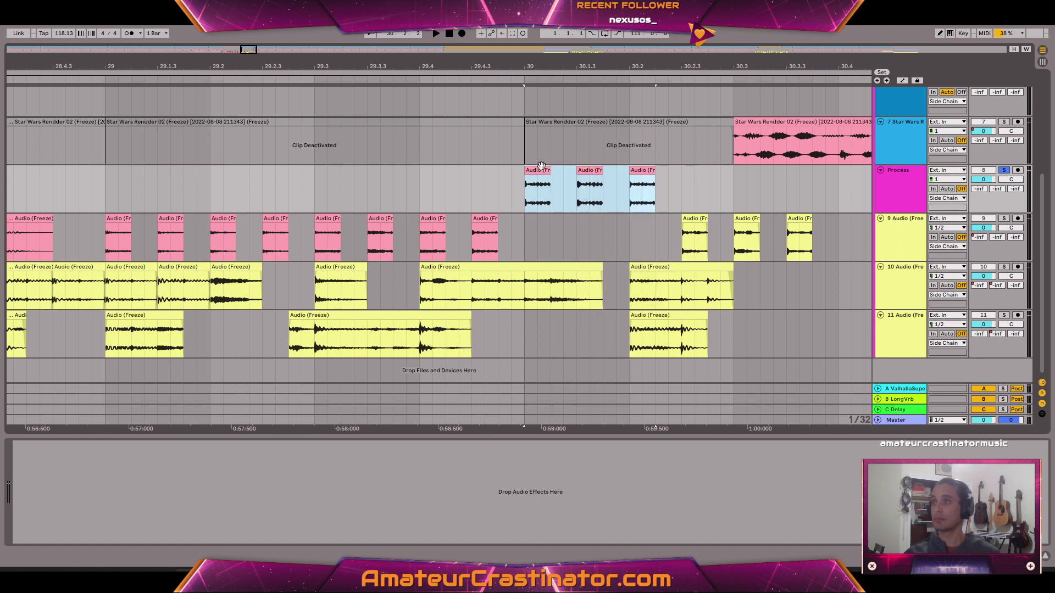
# Return the three pink chops at bar 30 to track 9 and move its three yellow chops from 30.2.3 onto the Process track
pyautogui.moveTo(542, 169); pyautogui.dragTo(542, 218)
pyautogui.click(694, 220)
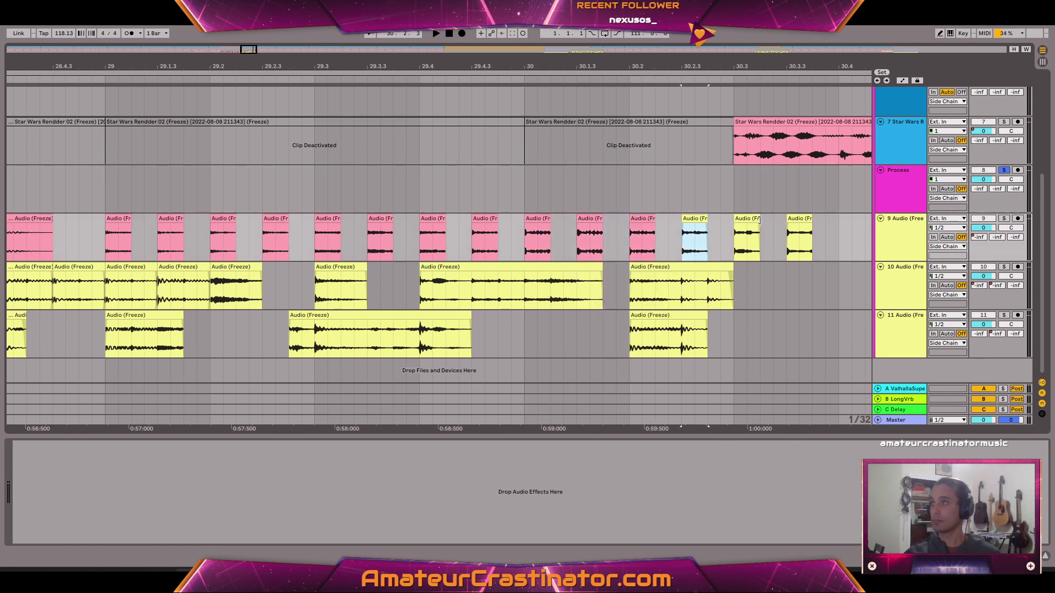
pyautogui.keyDown('shift'); pyautogui.click(800, 220); pyautogui.keyUp('shift')
pyautogui.moveTo(748, 219); pyautogui.dragTo(748, 171)
pyautogui.press('space')
pyautogui.press('space')
# Add an EQ Eight to the Process track and audition the three chops starting at 30.2.3
pyautogui.click(725, 283)
pyautogui.hotkey('alt', 'Tab')
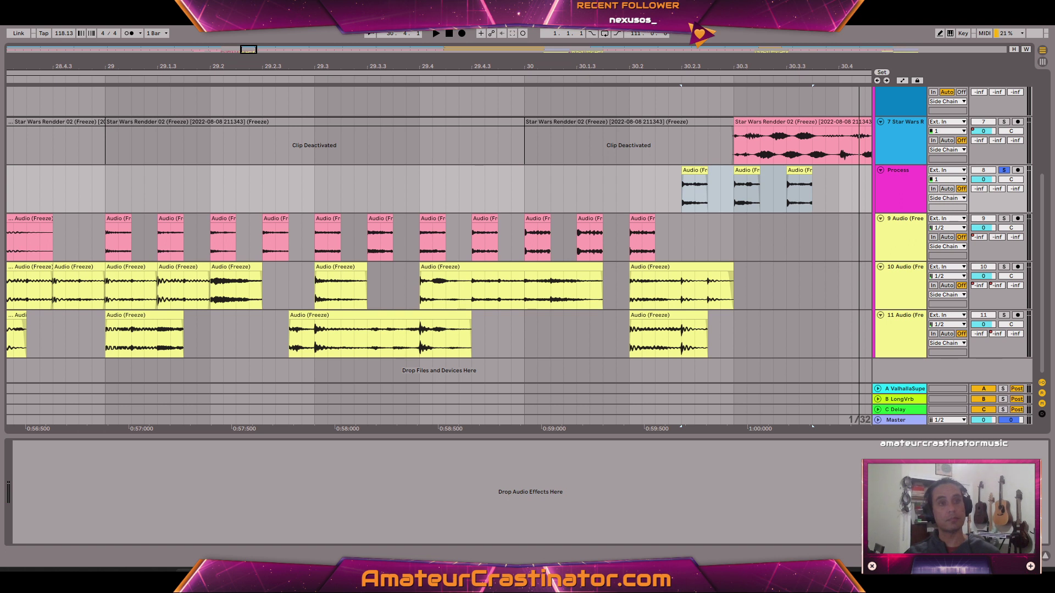
pyautogui.press('Return')
pyautogui.press('space')
pyautogui.press('space')
# Set EQ Eight's band 1 to a low-cut filter at 310 Hz and raise its Q while auditioning the chops
pyautogui.click(50, 530)
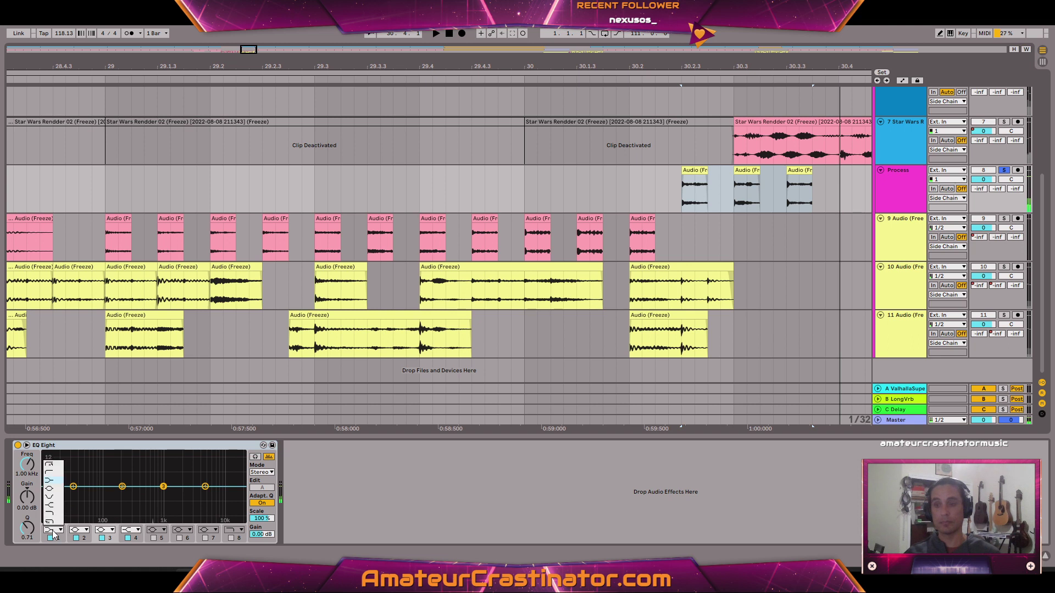
pyautogui.click(53, 473)
pyautogui.moveTo(22, 476)
pyautogui.mouseDown()
pyautogui.moveTo(22, 448)
pyautogui.moveTo(26, 467)
pyautogui.mouseUp()
pyautogui.press('space')
pyautogui.press('space')
pyautogui.press('space')
pyautogui.press('space')
pyautogui.press('space')
pyautogui.moveTo(27, 471); pyautogui.dragTo(26, 466)
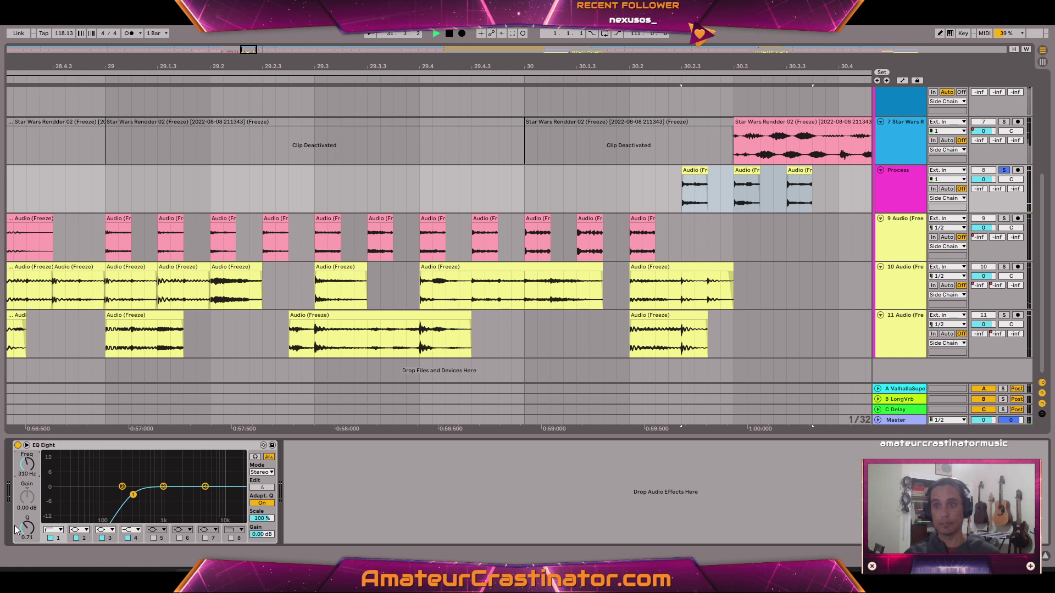
pyautogui.moveTo(26, 529); pyautogui.dragTo(27, 525)
pyautogui.press('space')
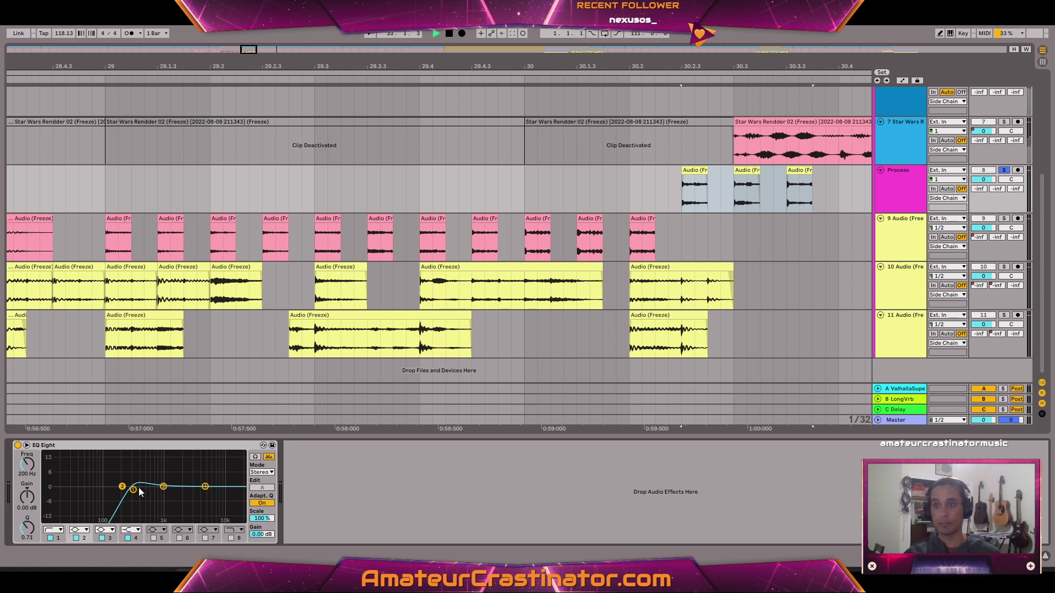
pyautogui.press('space')
# Boost EQ Eight's band 2 at 639 Hz by 3.81 dB with a Q of 3.46
pyautogui.moveTo(125, 489)
pyautogui.mouseDown()
pyautogui.moveTo(148, 483)
pyautogui.moveTo(152, 466)
pyautogui.mouseUp()
pyautogui.press('space')
pyautogui.press('space')
pyautogui.press('space')
pyautogui.moveTo(21, 529)
pyautogui.mouseDown()
pyautogui.moveTo(30, 520)
pyautogui.moveTo(40, 536)
pyautogui.mouseUp()
pyautogui.press('space')
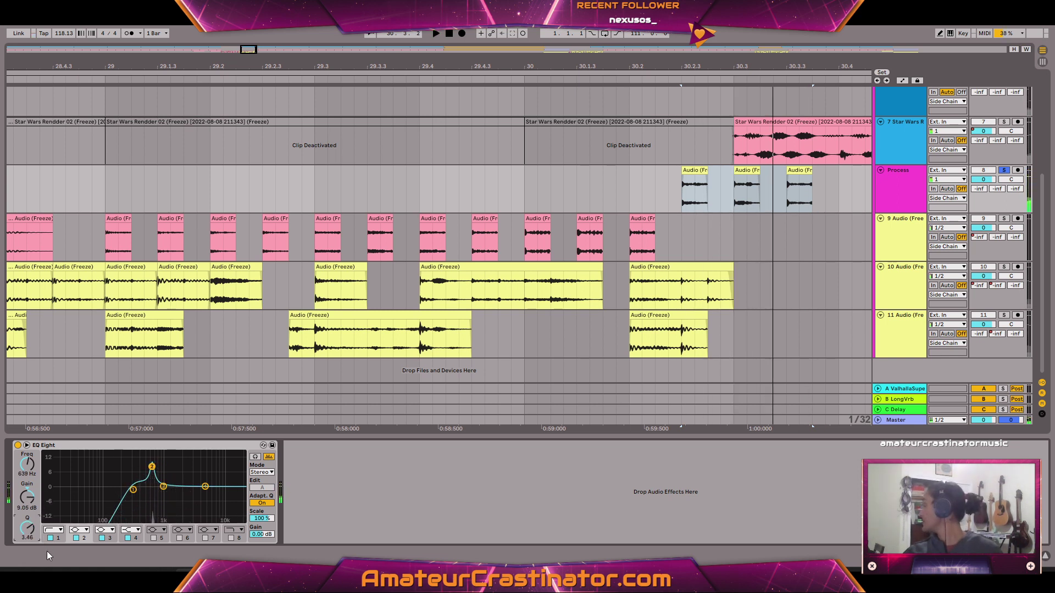
pyautogui.press('space')
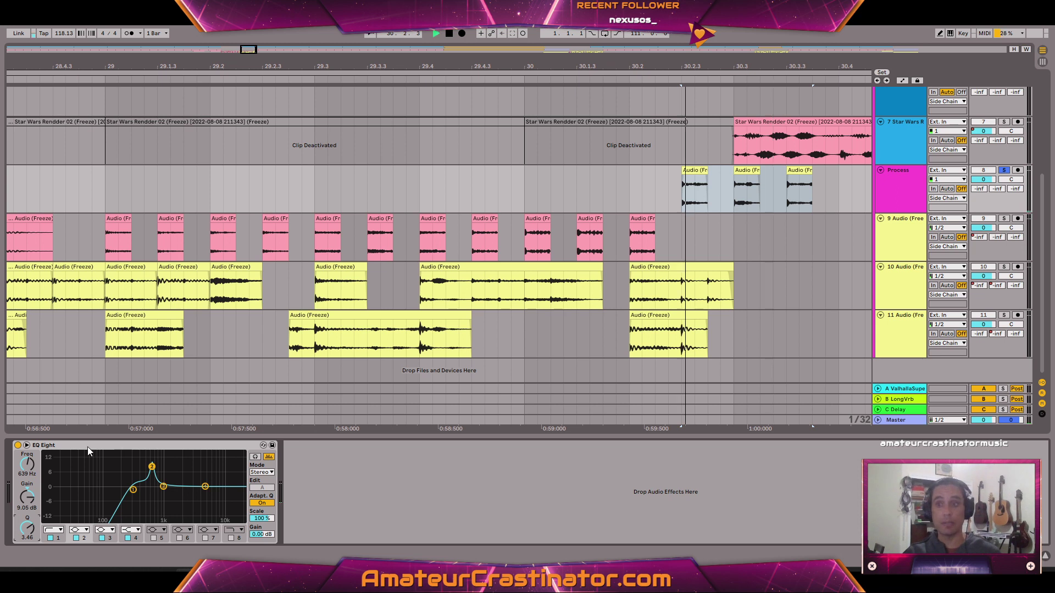
pyautogui.moveTo(27, 498); pyautogui.dragTo(26, 515)
pyautogui.press('space')
pyautogui.press('space')
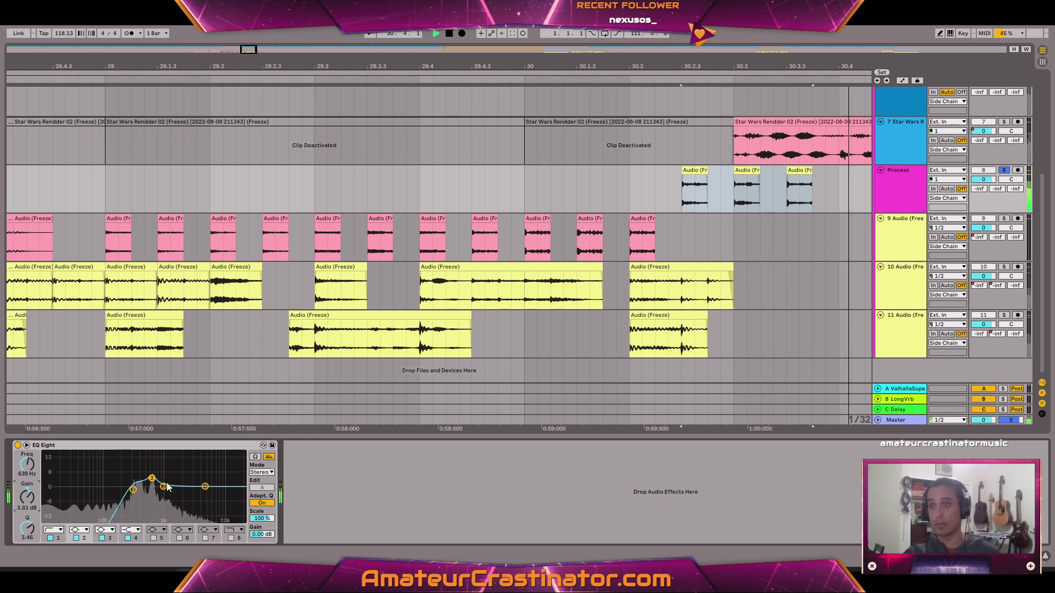
# Boost EQ Eight's band 3 a little above 1 kHz by about 6 dB and narrow it with a higher Q
pyautogui.press('space')
pyautogui.press('space')
pyautogui.moveTo(163, 487); pyautogui.dragTo(174, 473)
pyautogui.press('space')
pyautogui.press('space')
pyautogui.press('space')
pyautogui.moveTo(27, 529); pyautogui.dragTo(27, 508)
pyautogui.press('space')
pyautogui.press('space')
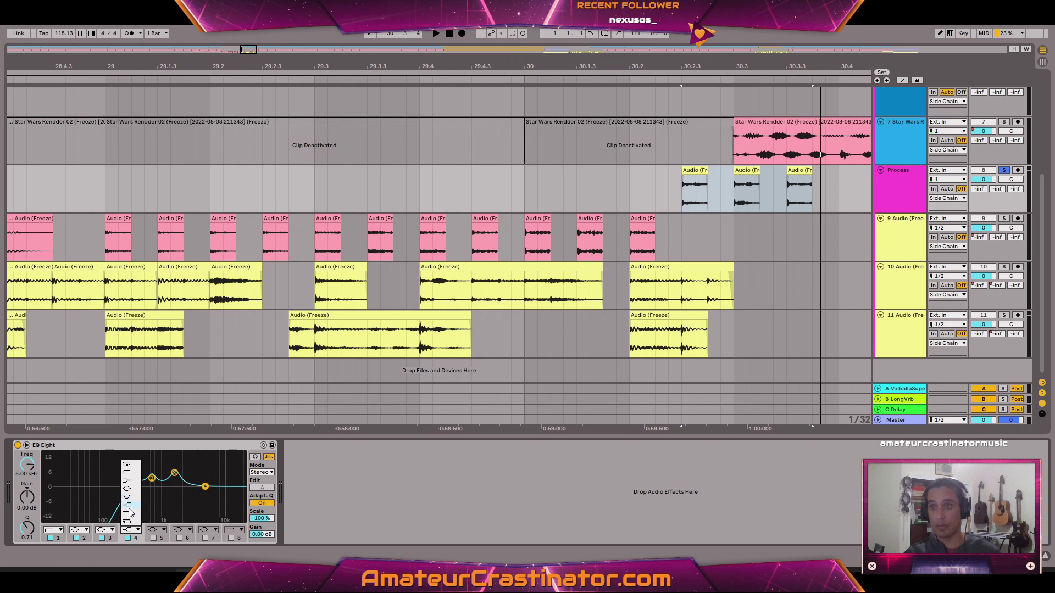
# Boost EQ Eight's band 4 at 2.50 kHz by 5.00 dB with a Q of 3.46
pyautogui.moveTo(205, 488); pyautogui.dragTo(187, 472)
pyautogui.press('space')
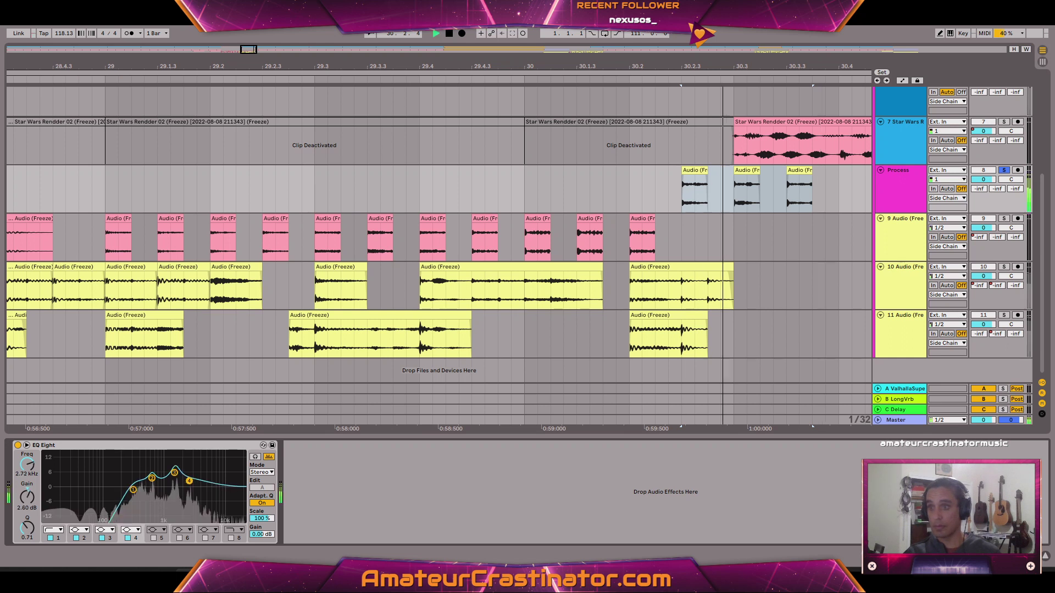
pyautogui.moveTo(27, 527)
pyautogui.mouseDown()
pyautogui.moveTo(32, 507)
pyautogui.moveTo(42, 521)
pyautogui.mouseUp()
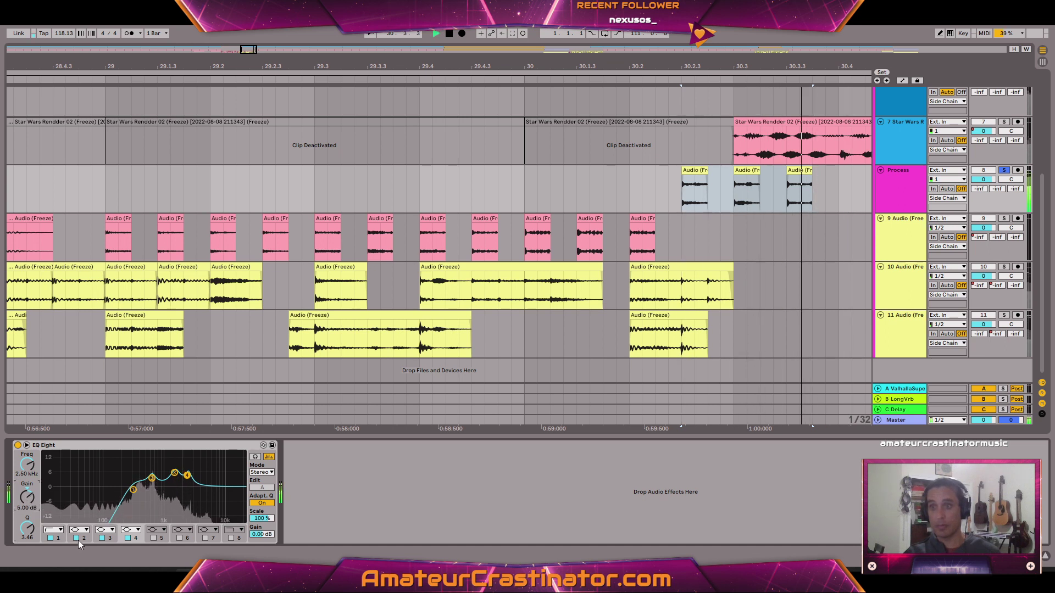
# Compare the three chops on the Process track with EQ Eight bypassed and active during playback
pyautogui.click(18, 445)
pyautogui.click(17, 446)
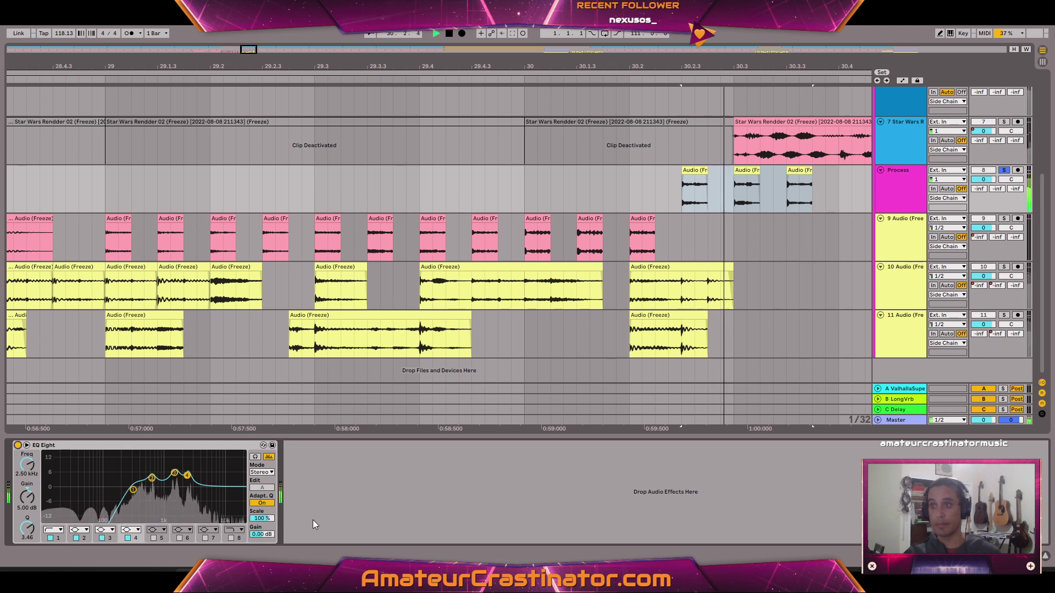
pyautogui.press('space')
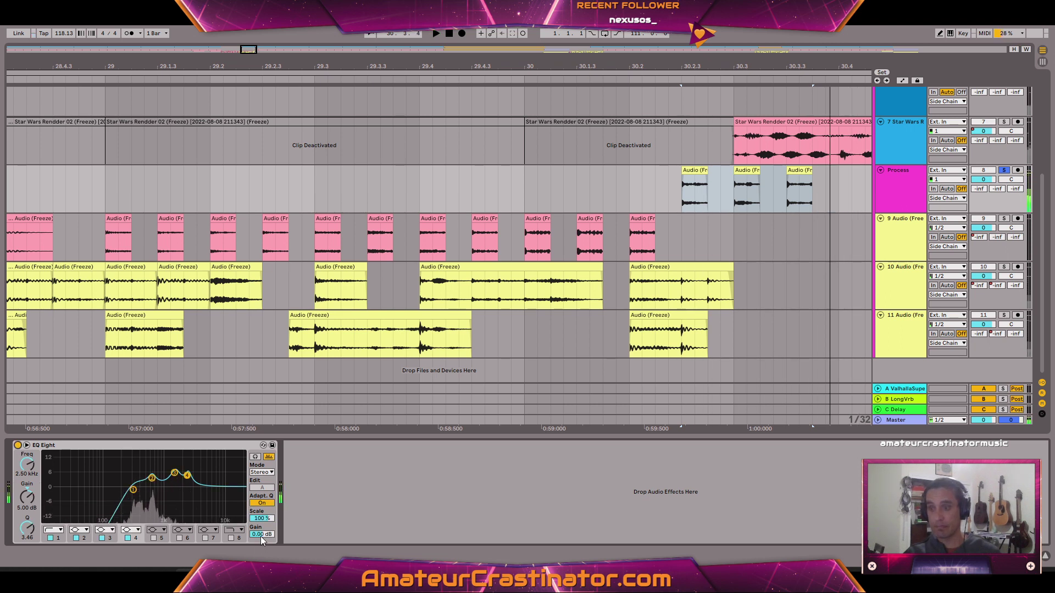
pyautogui.press('space')
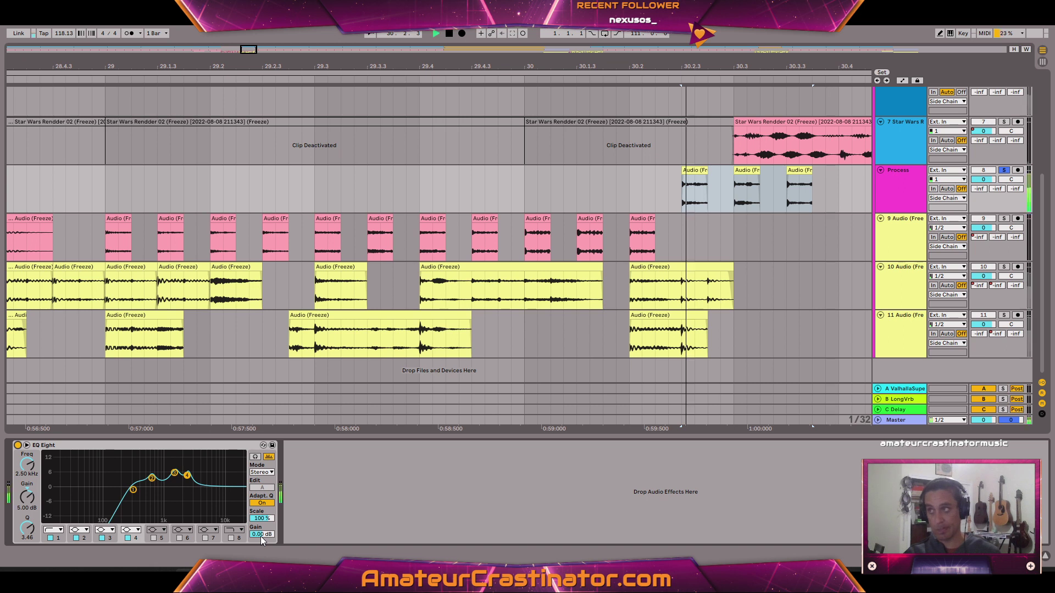